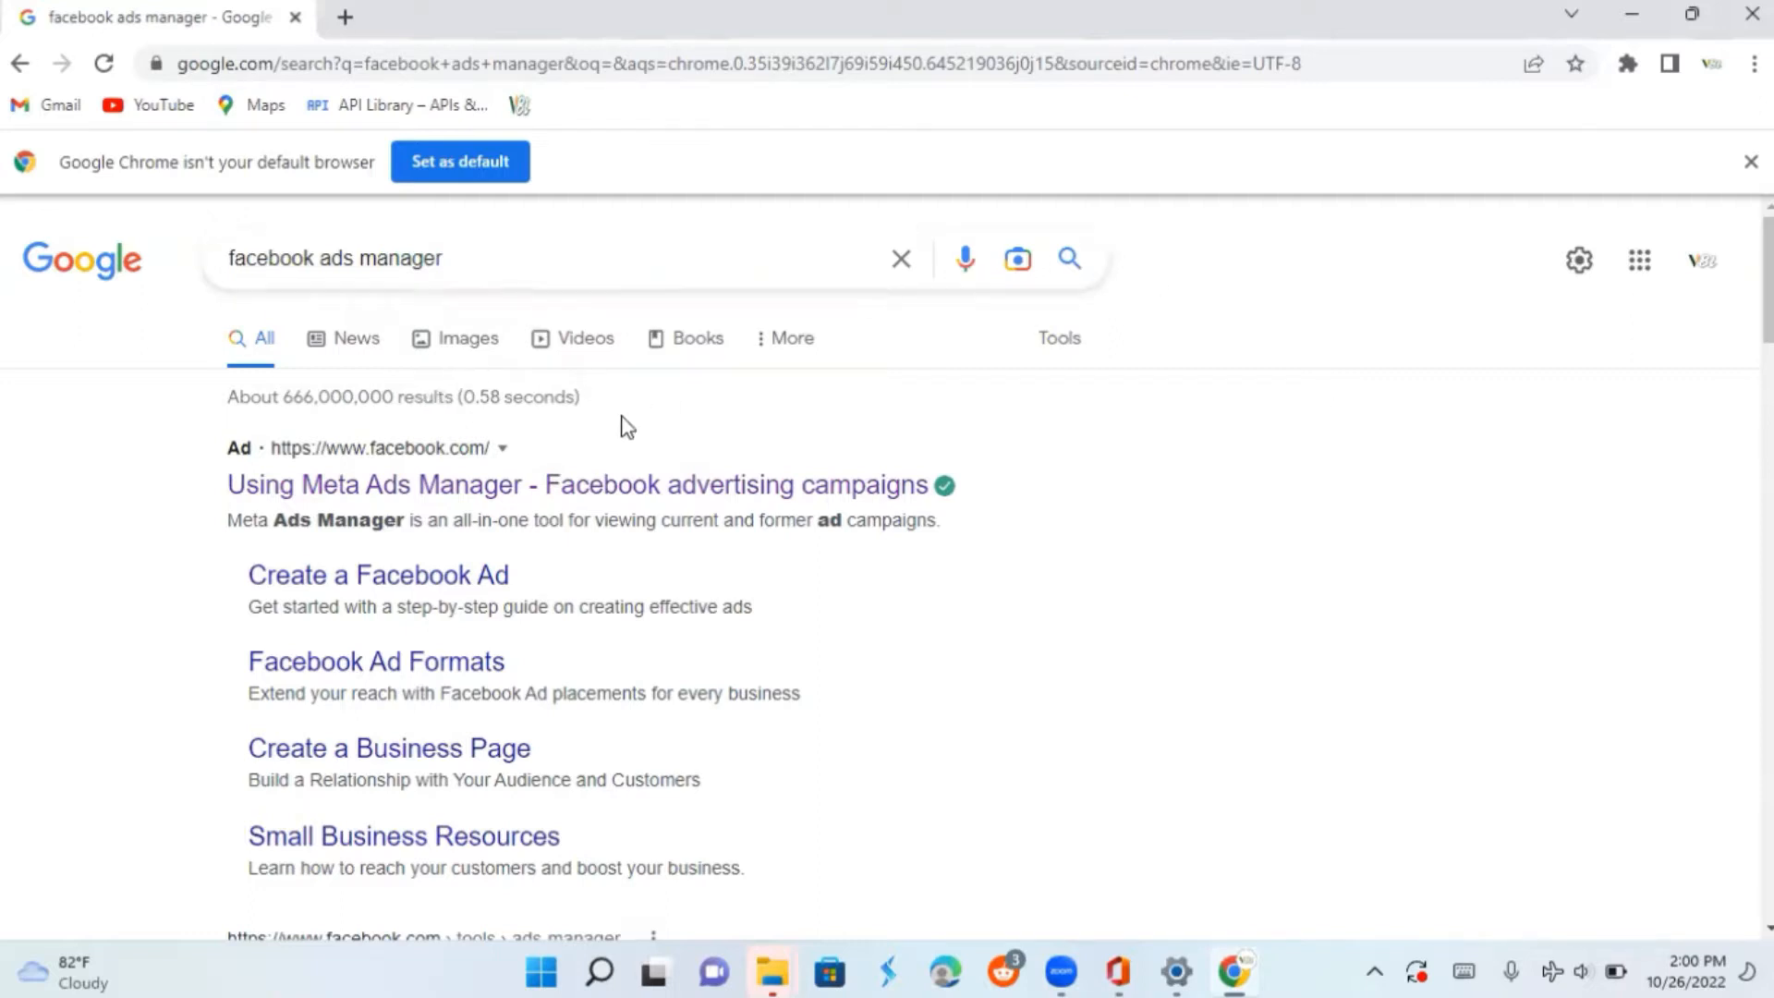
# Open Meta Ads Manager from the search results and switch to the Bossmanlinks business account
pyautogui.click(619, 494)
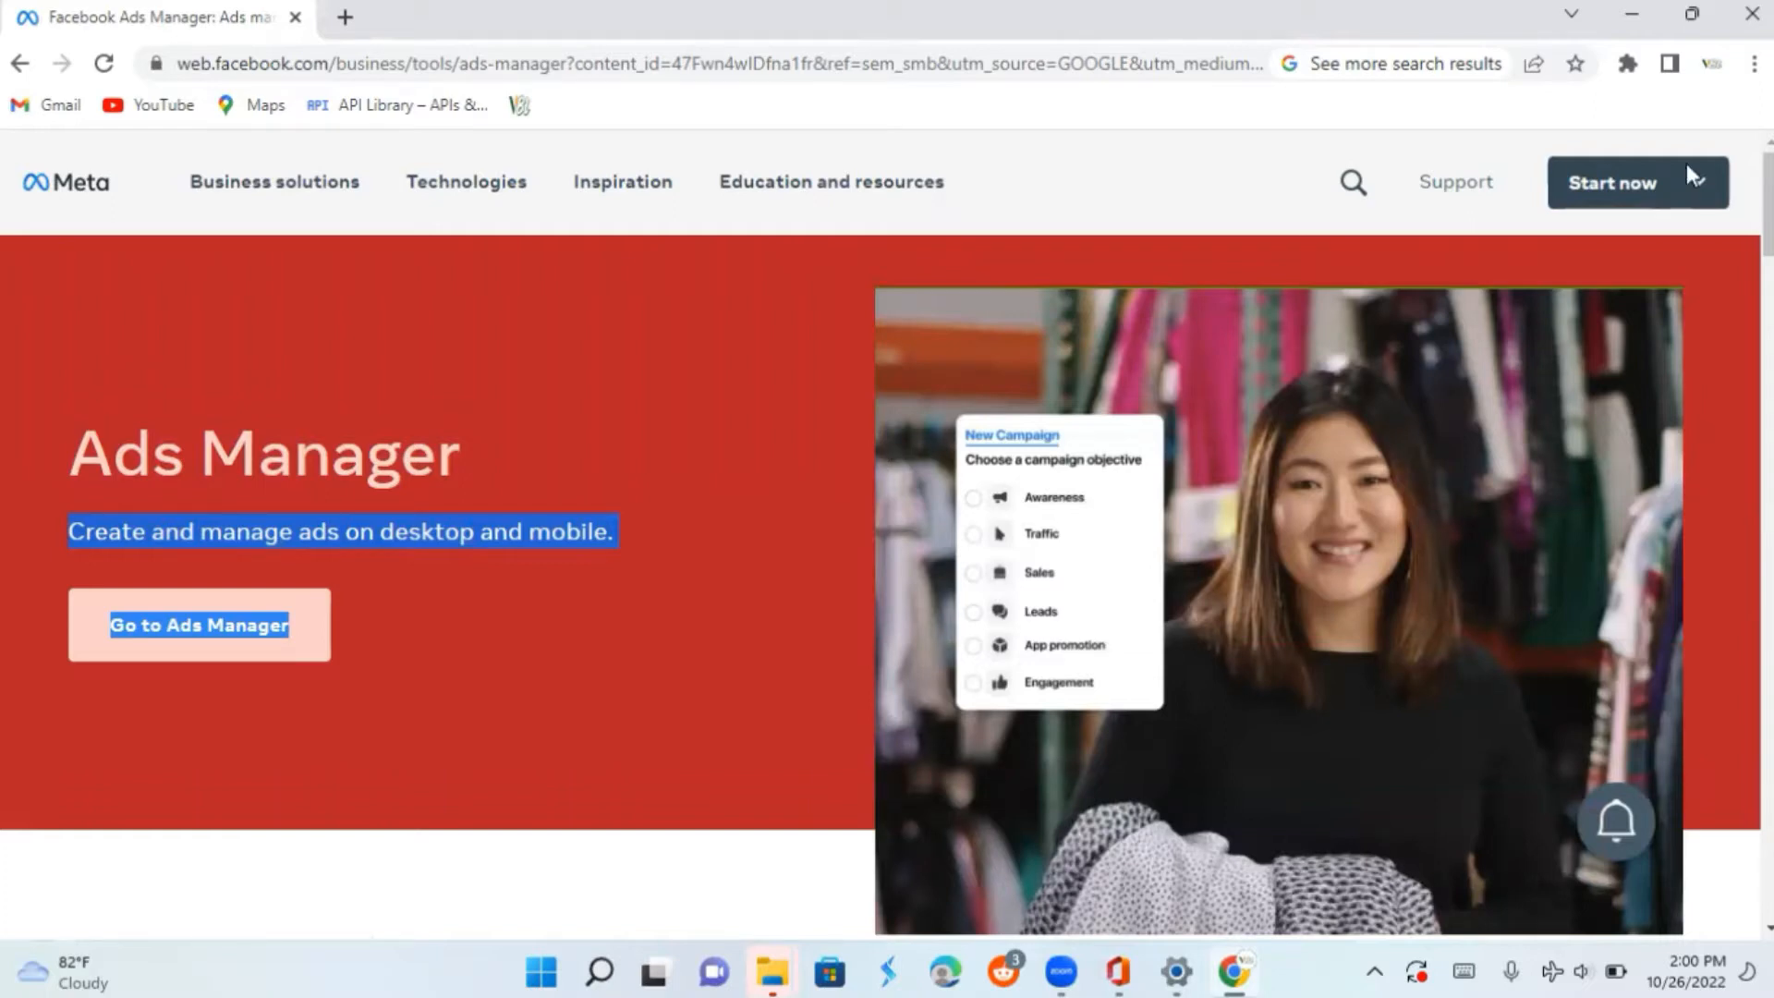
pyautogui.click(1640, 183)
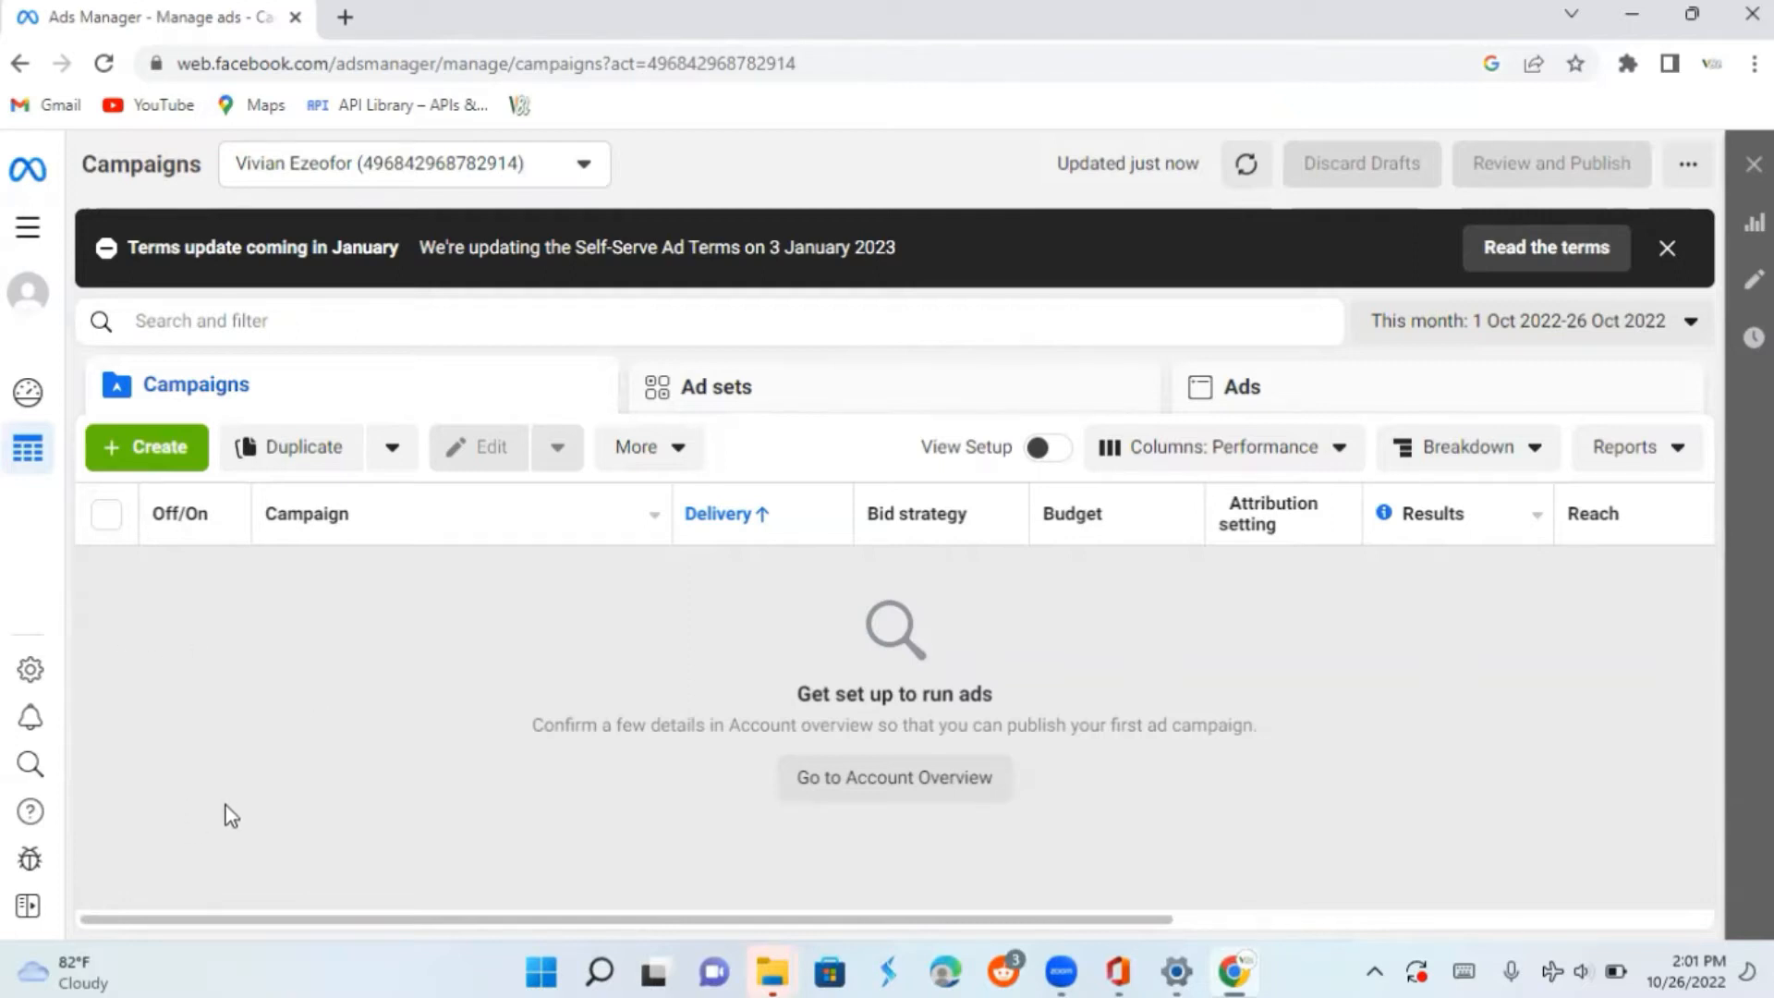
pyautogui.click(37, 309)
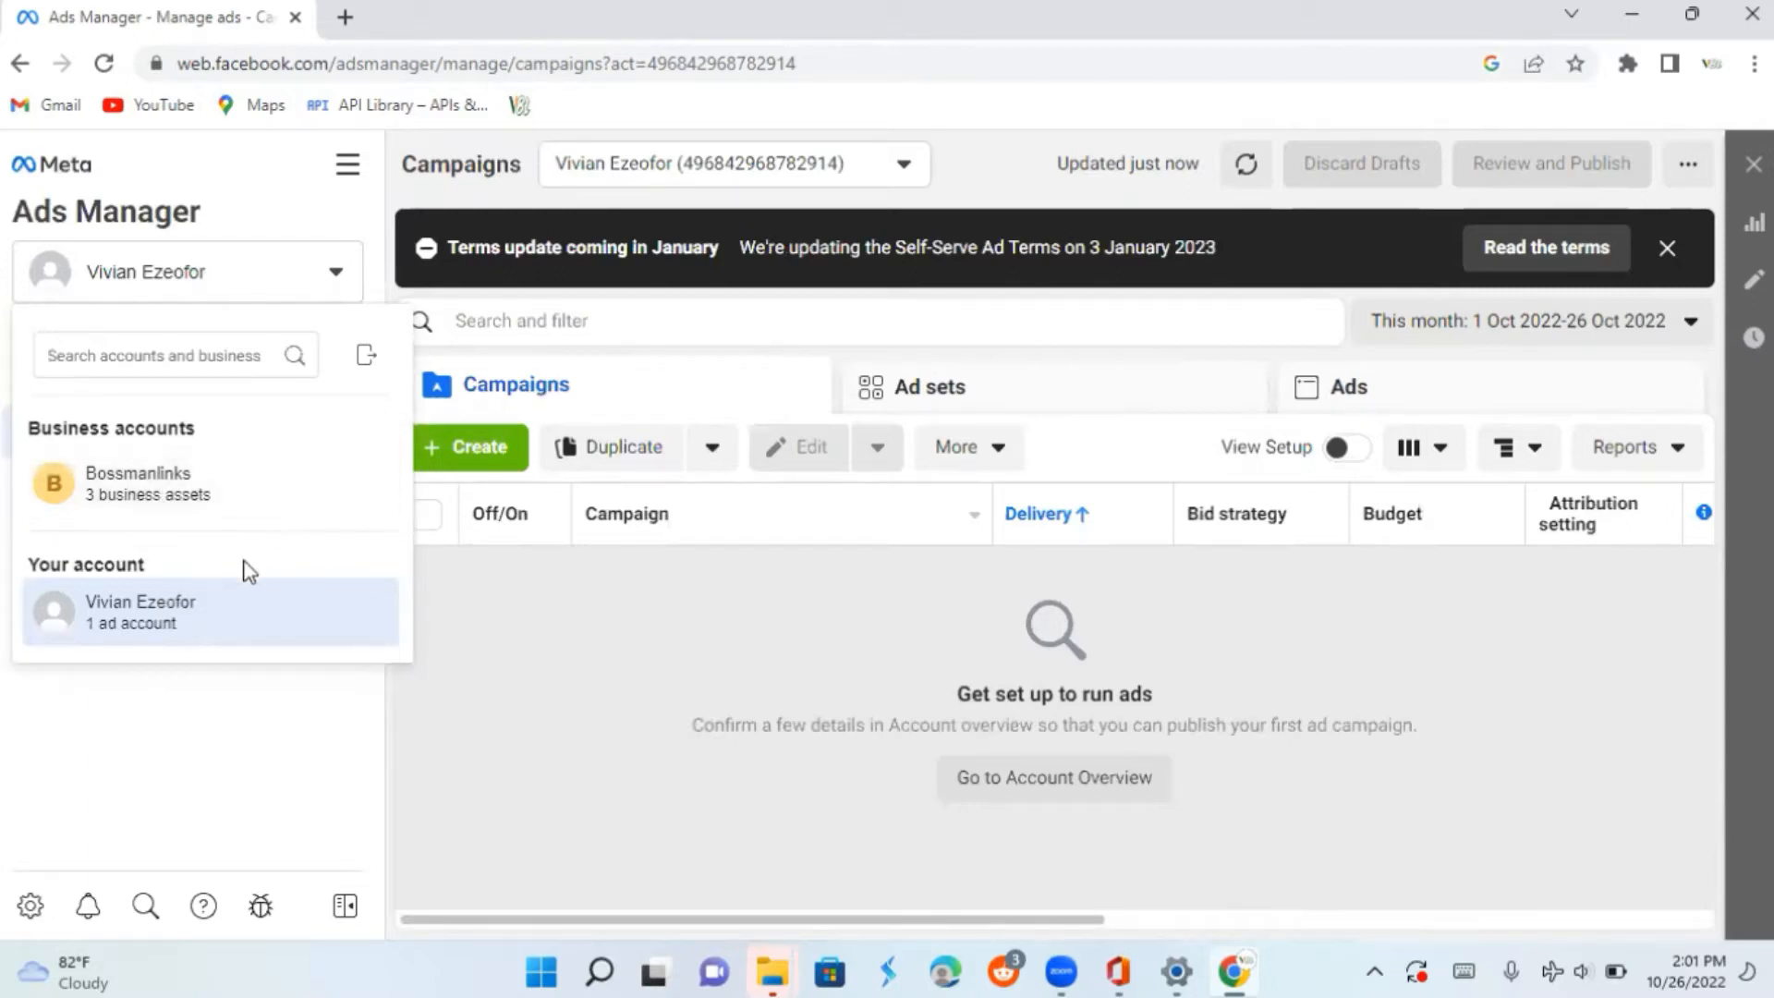
pyautogui.click(260, 509)
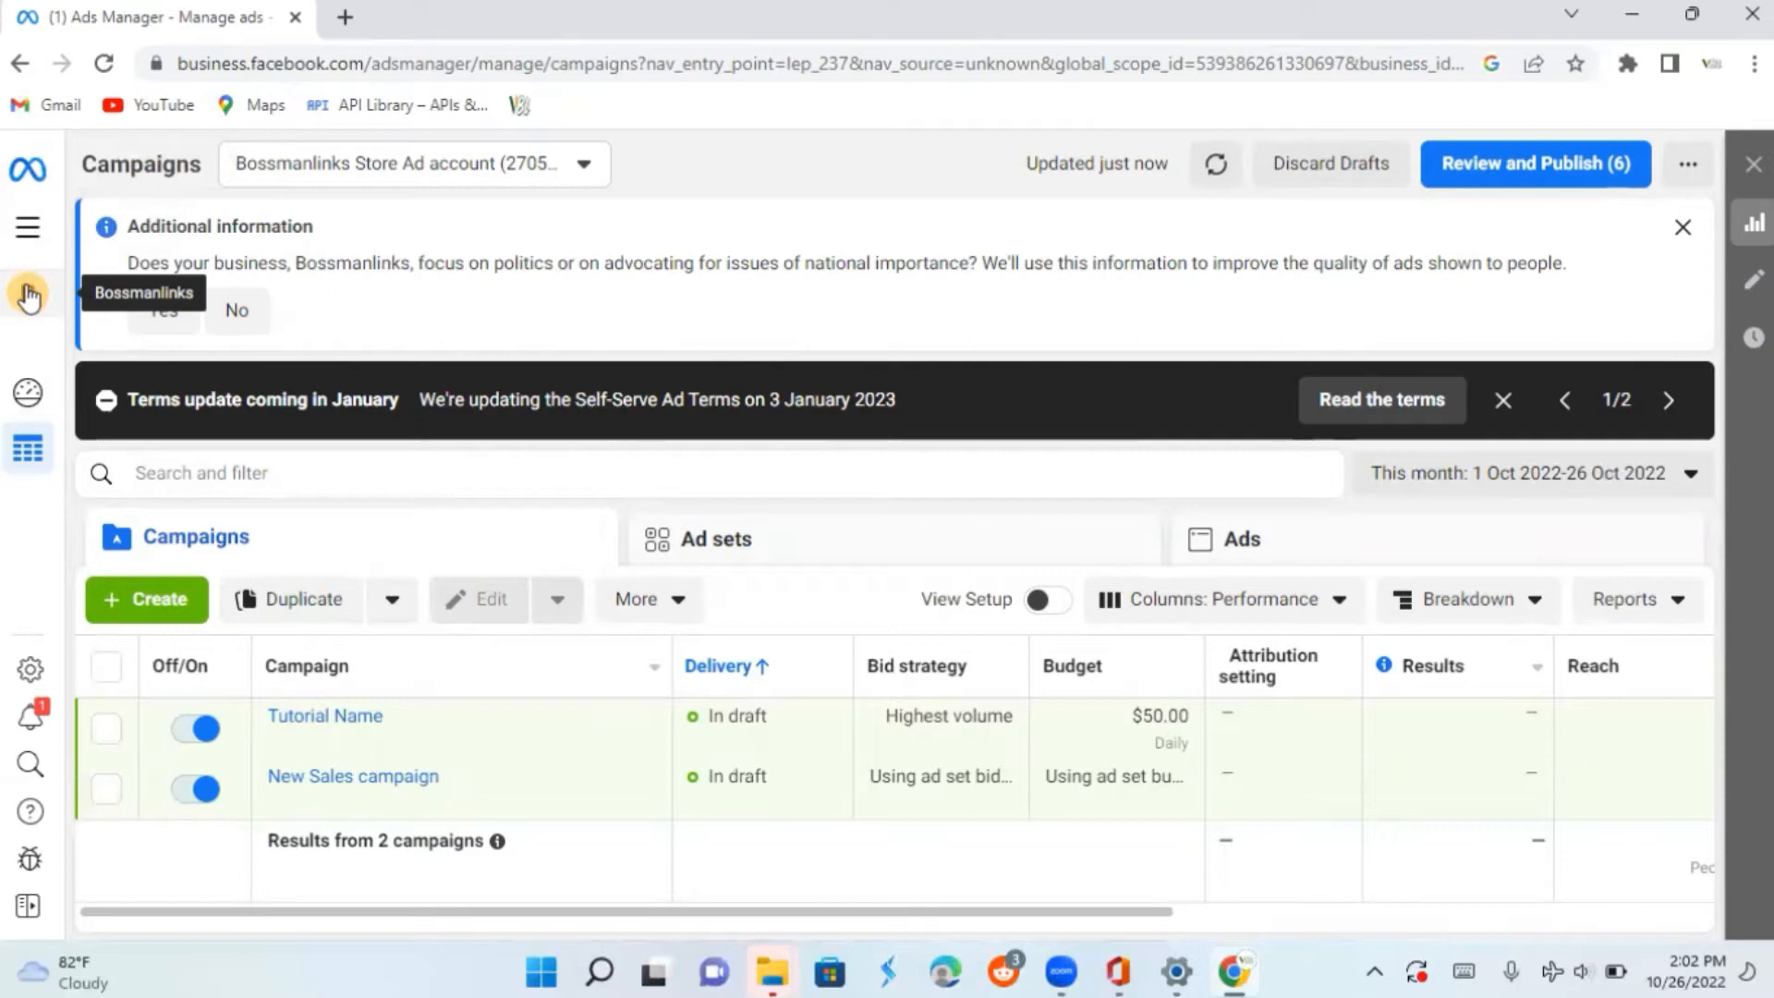
# Check the available business accounts, open the account overview and choose the Bossmanlinks Store Ad account
pyautogui.click(29, 295)
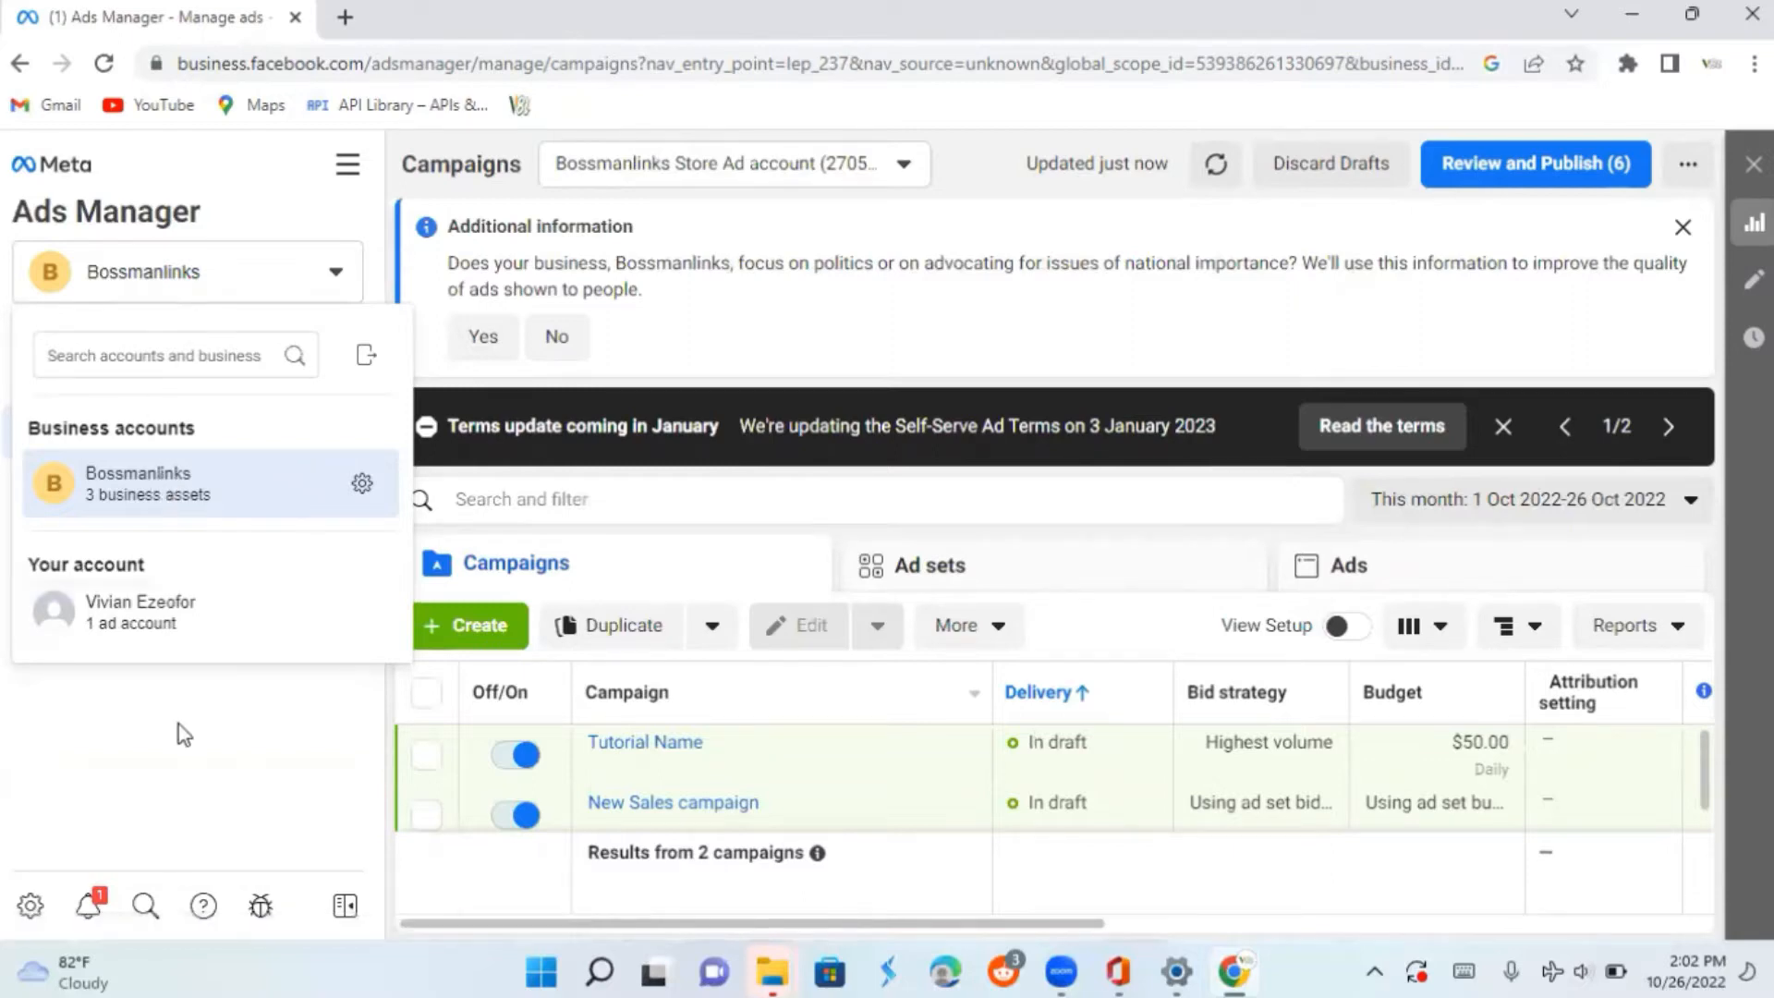
pyautogui.click(207, 810)
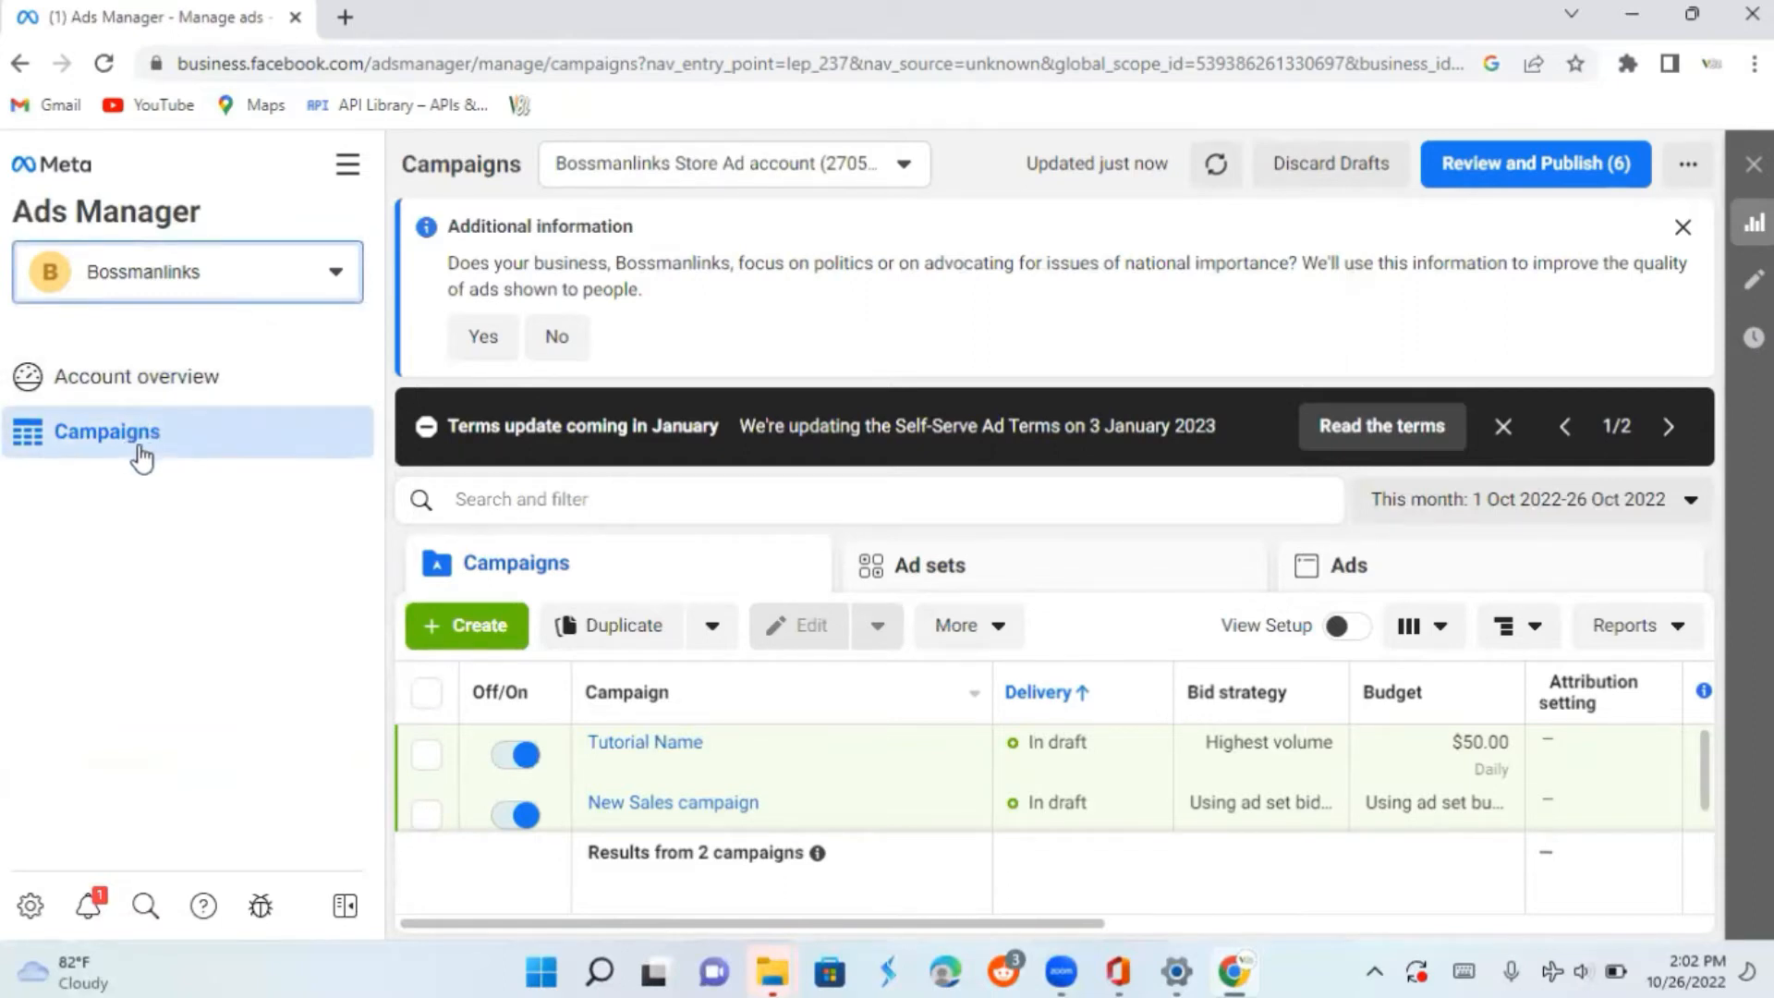
pyautogui.click(220, 397)
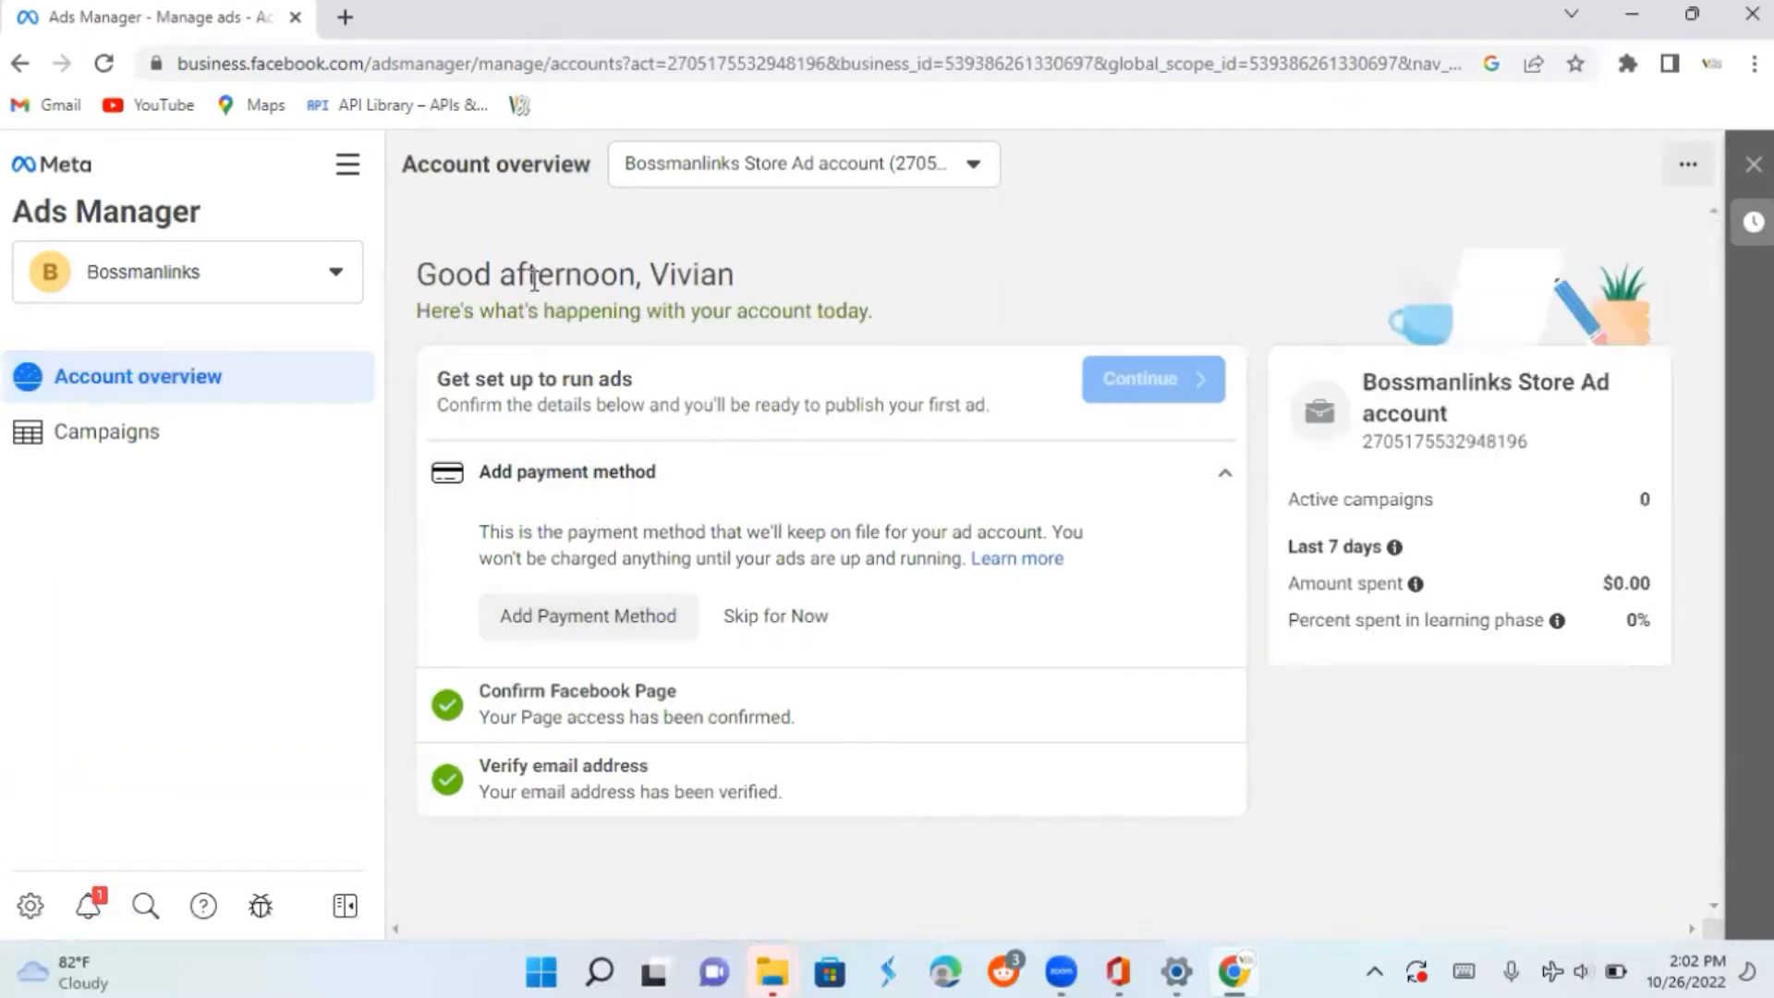
pyautogui.click(973, 166)
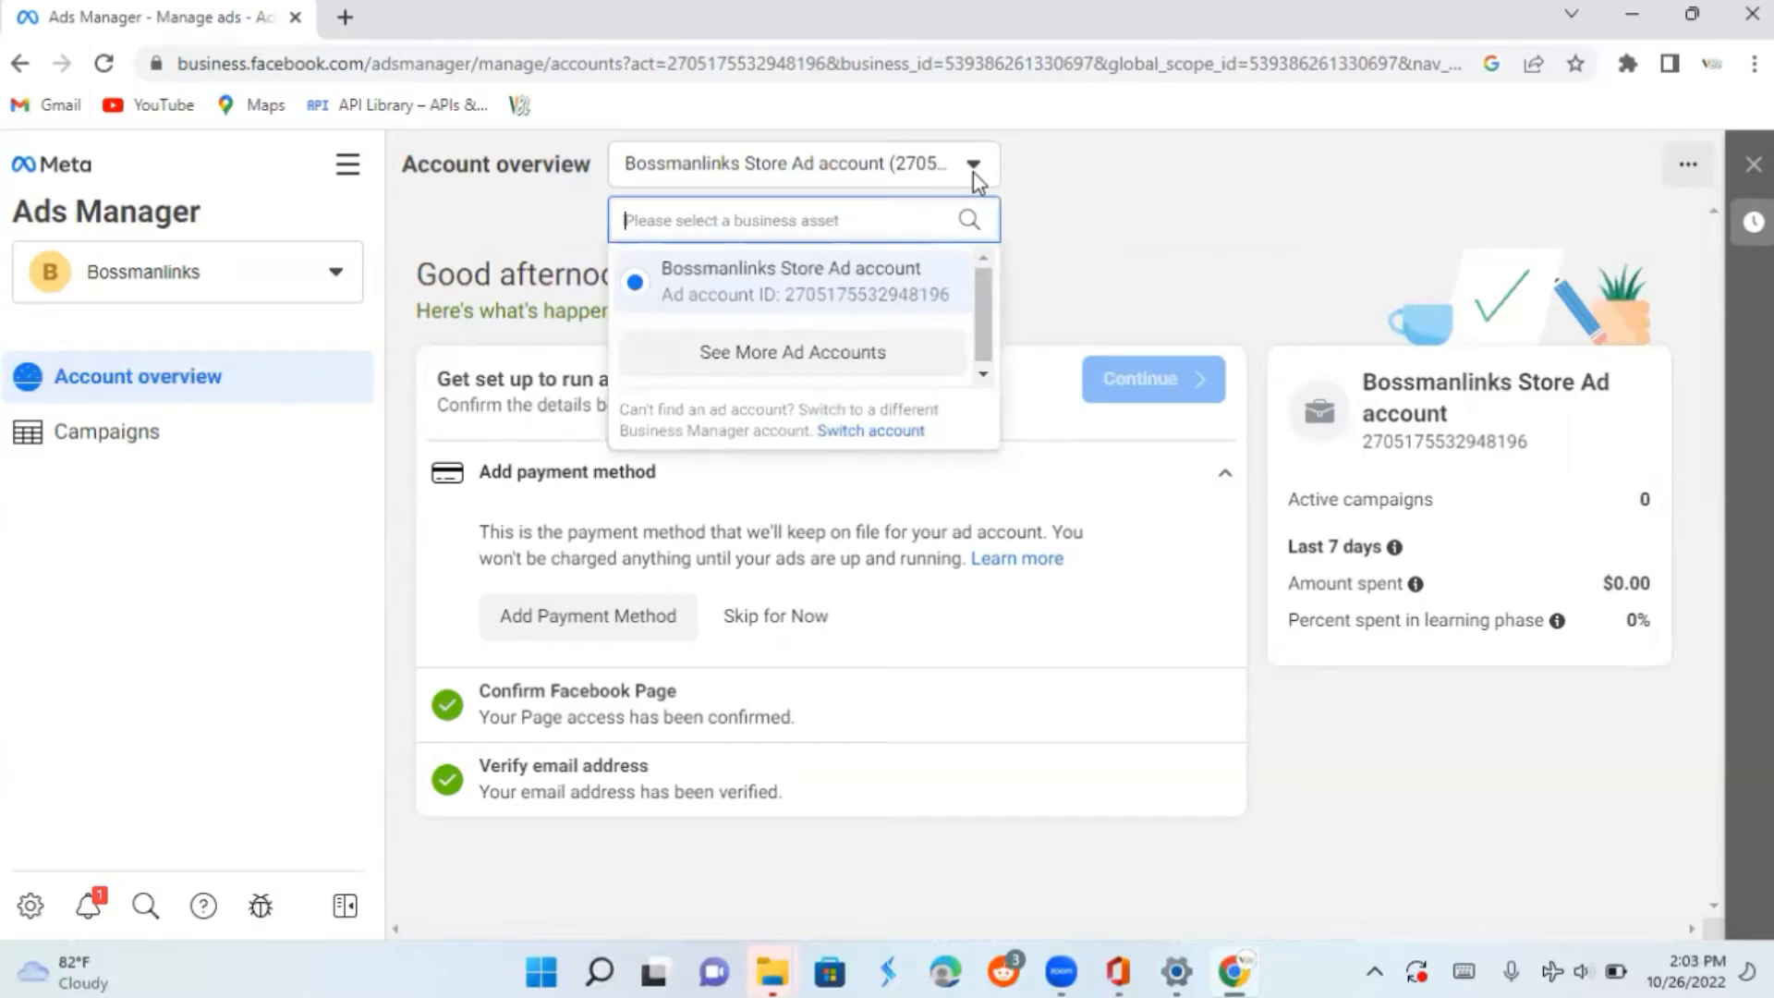
pyautogui.click(818, 301)
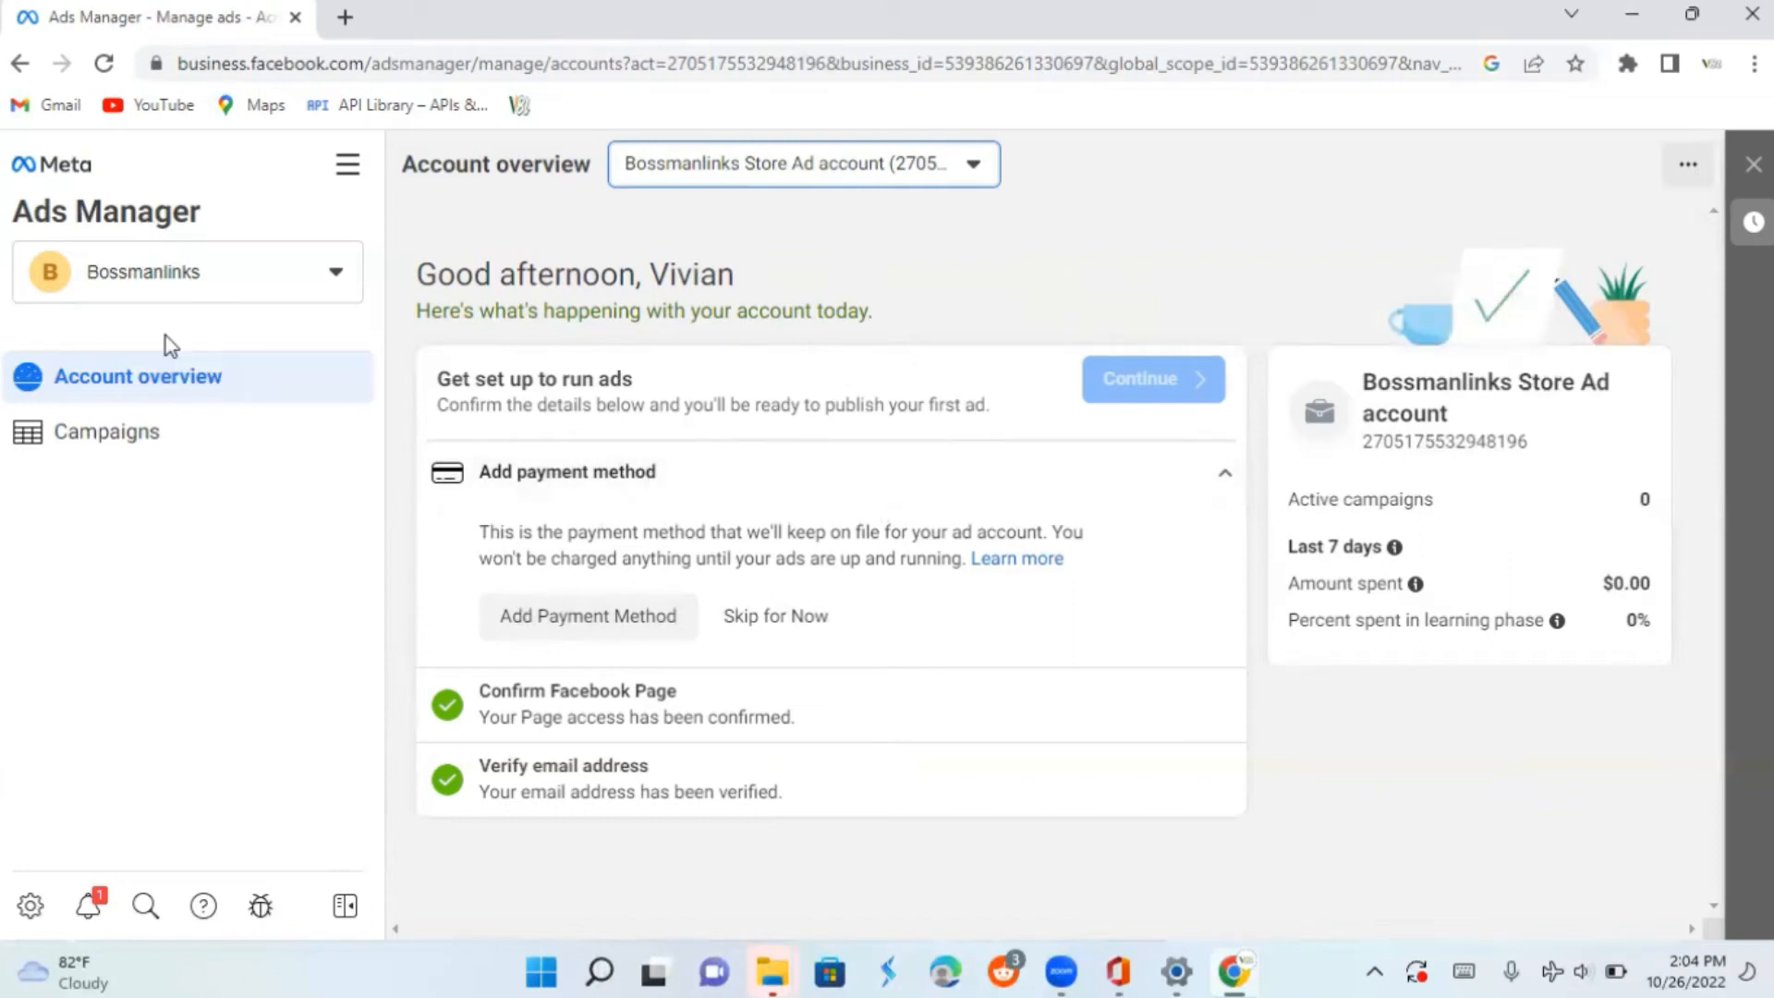
# Return to the campaigns list and create a new campaign with the Sales objective
pyautogui.click(109, 440)
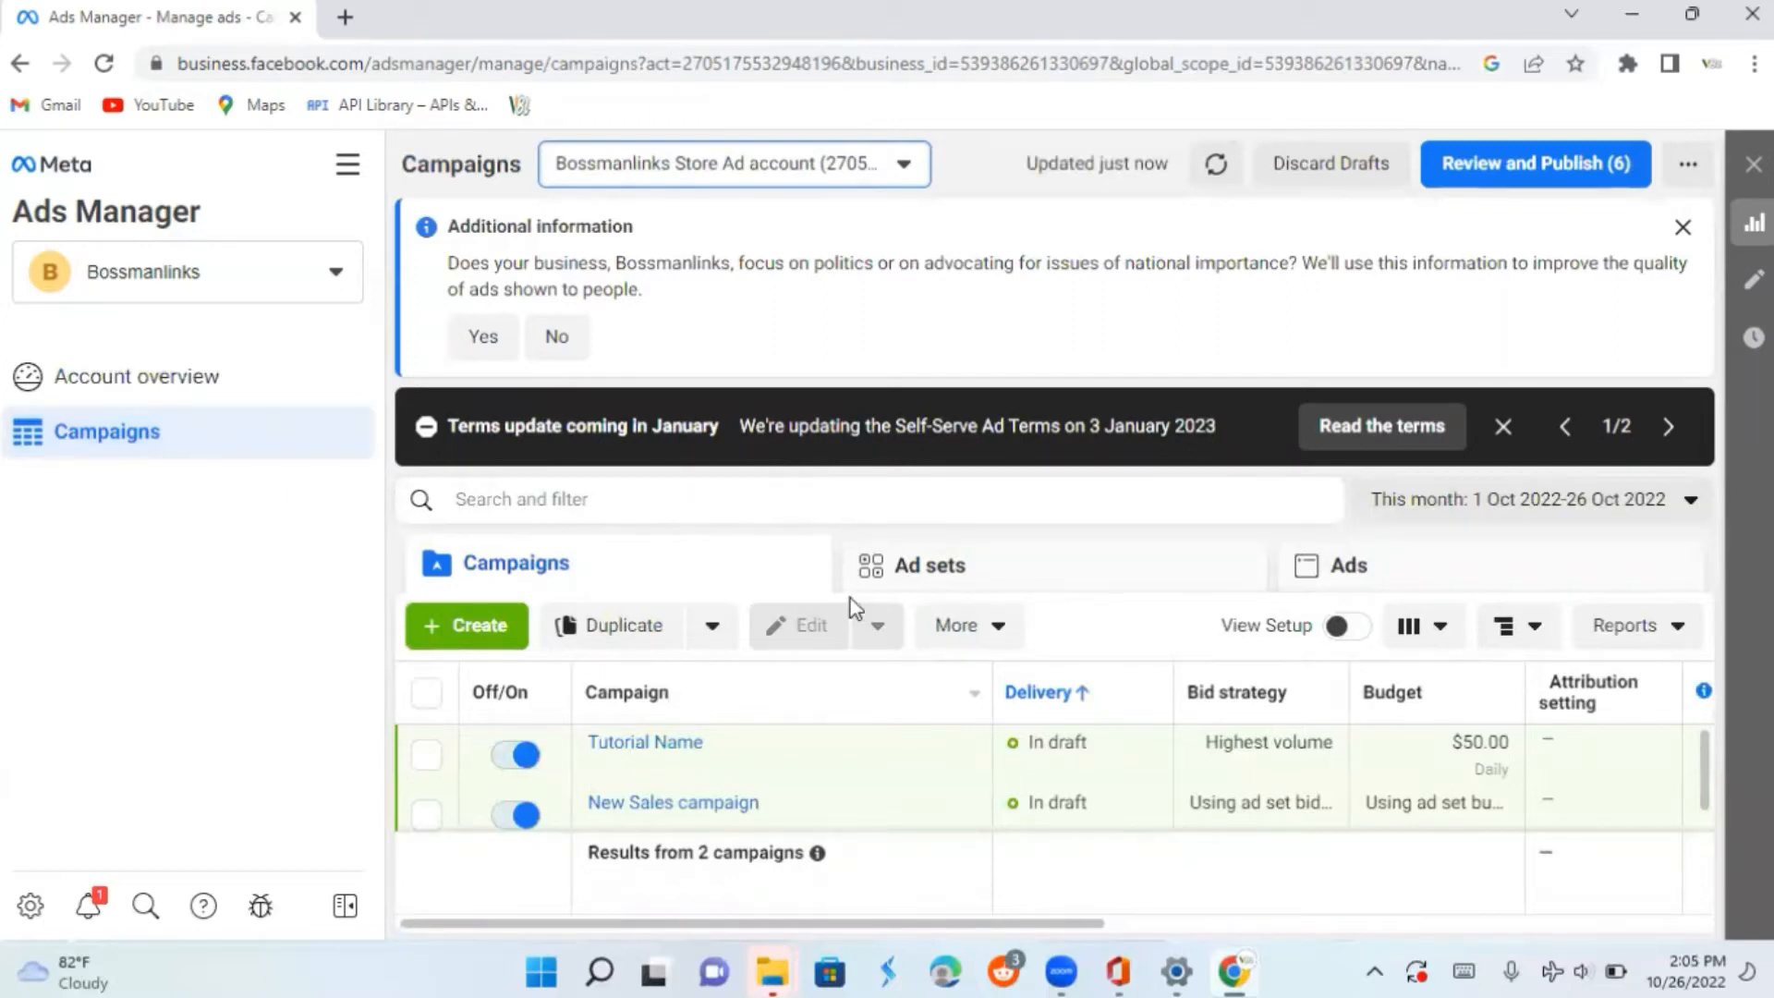
pyautogui.click(469, 619)
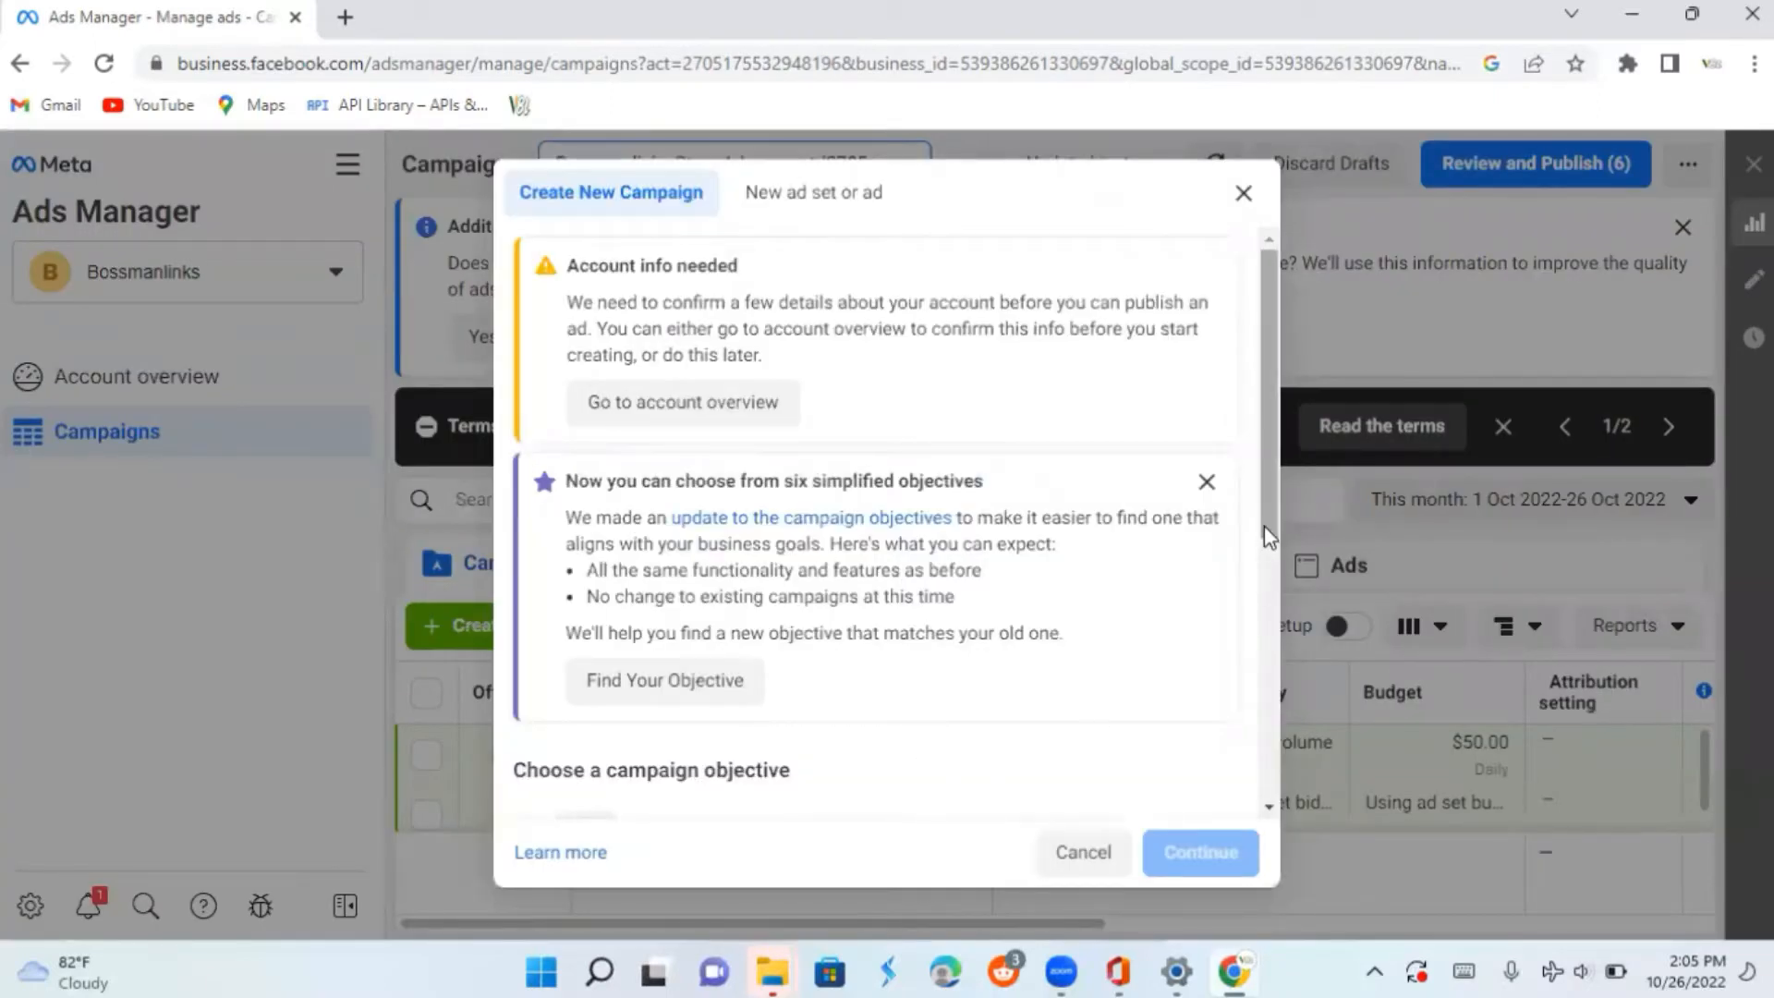
pyautogui.moveTo(1265, 534); pyautogui.dragTo(1321, 794)
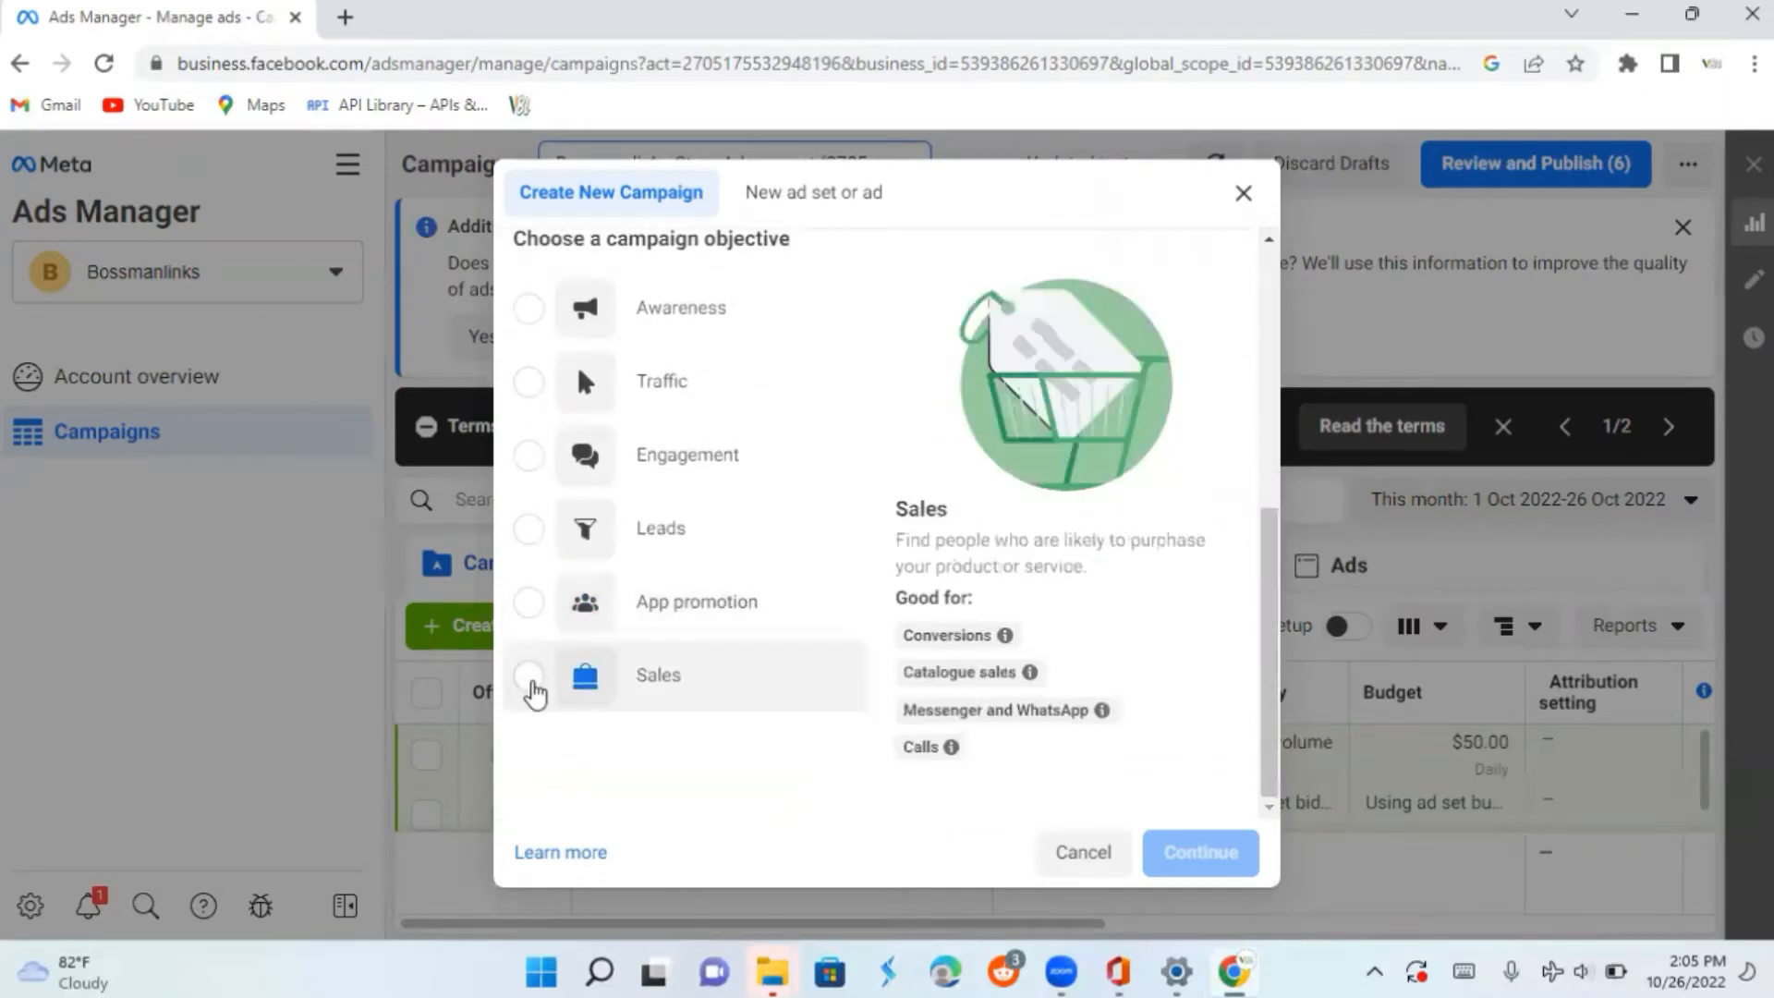
pyautogui.click(530, 680)
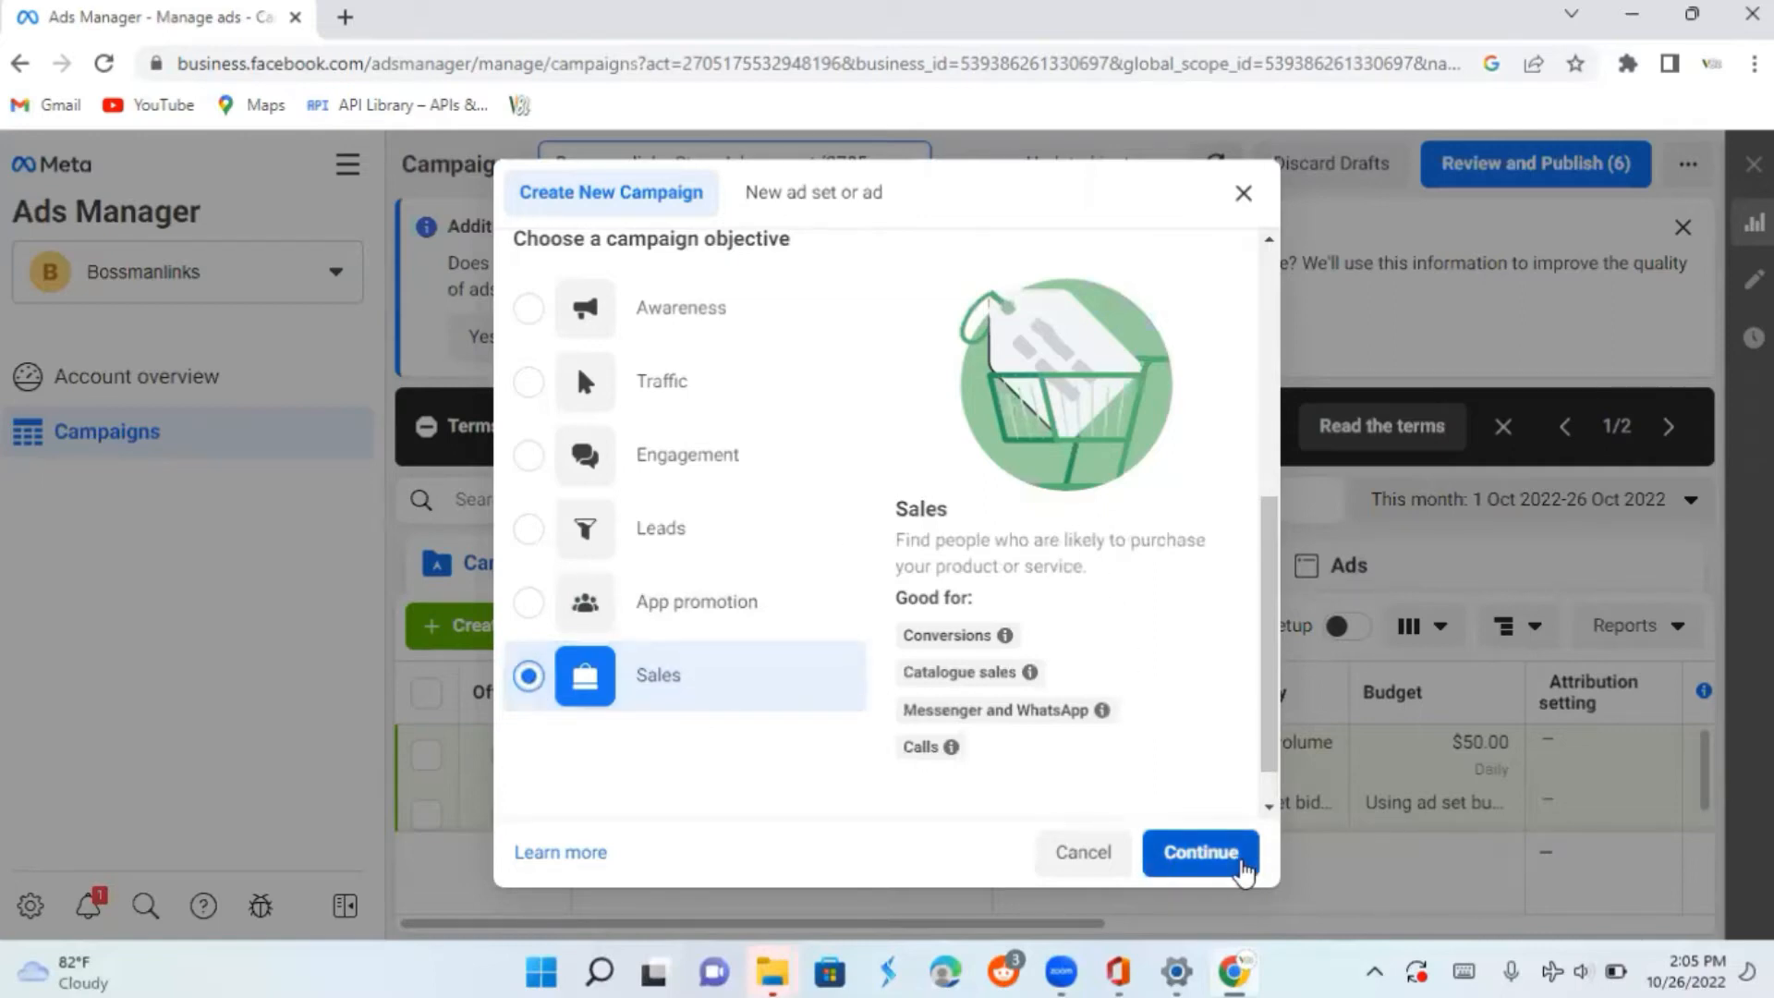
pyautogui.click(1254, 864)
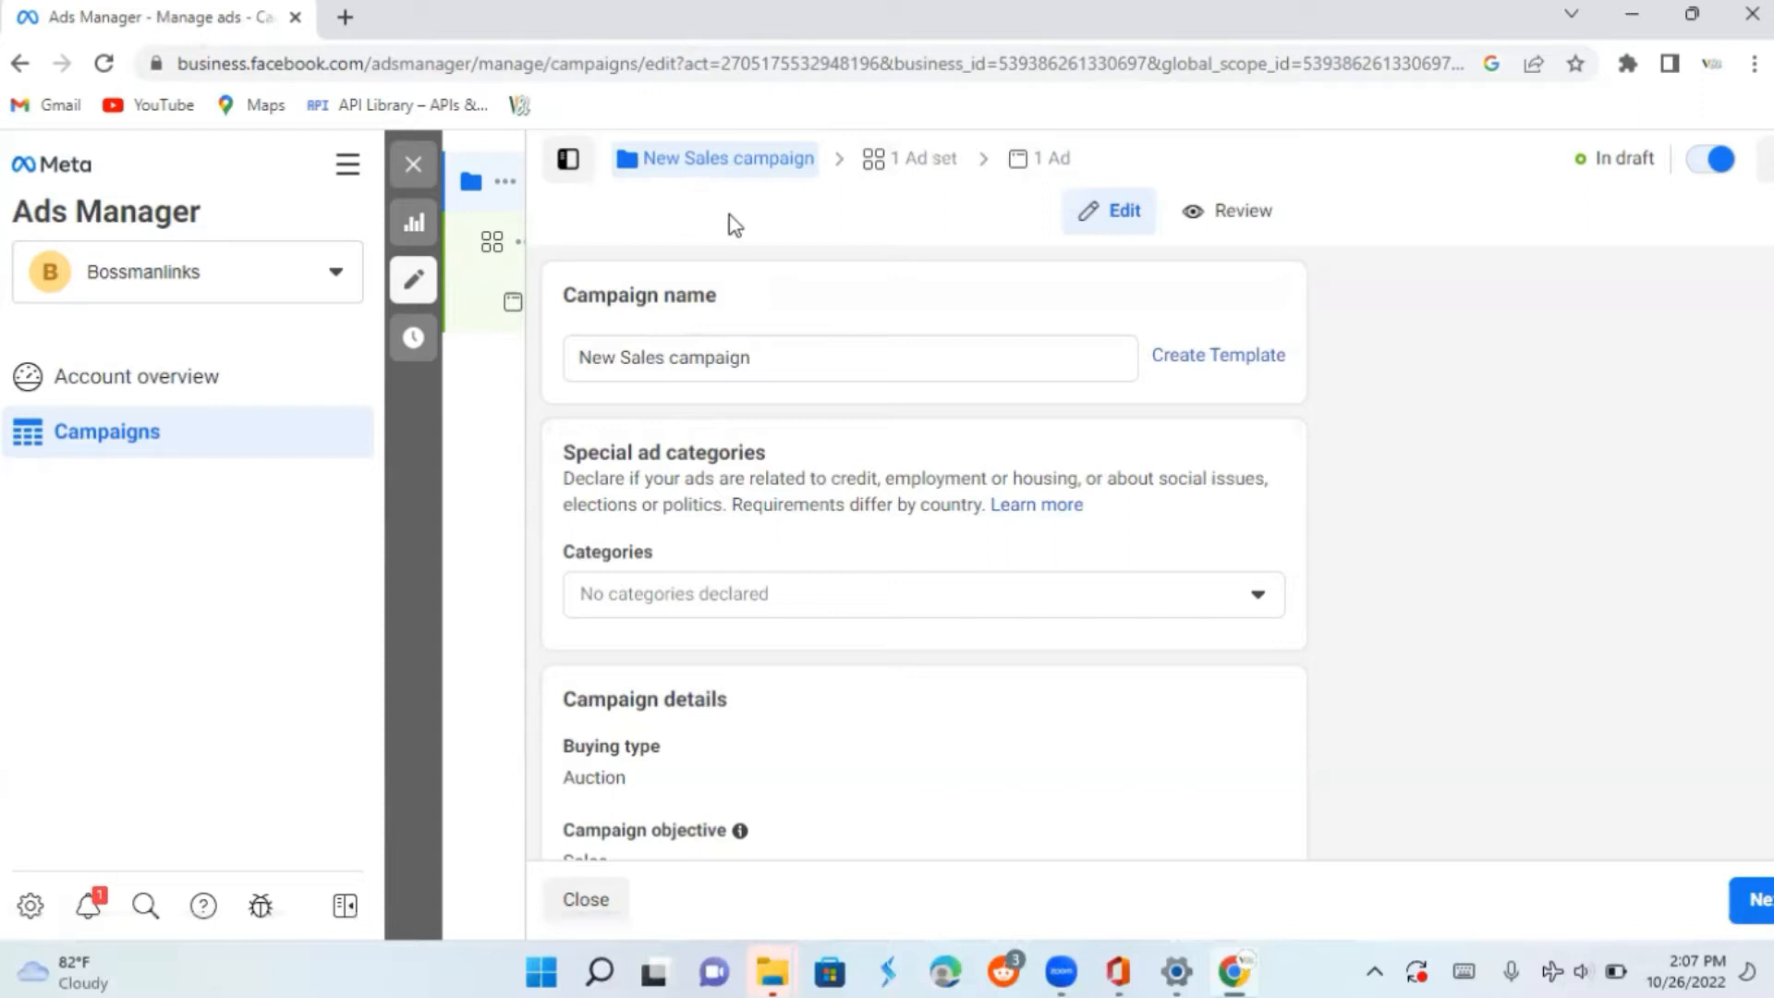
# Rename the new sales campaign as "Tutorial Campaign 1"
pyautogui.click(770, 362)
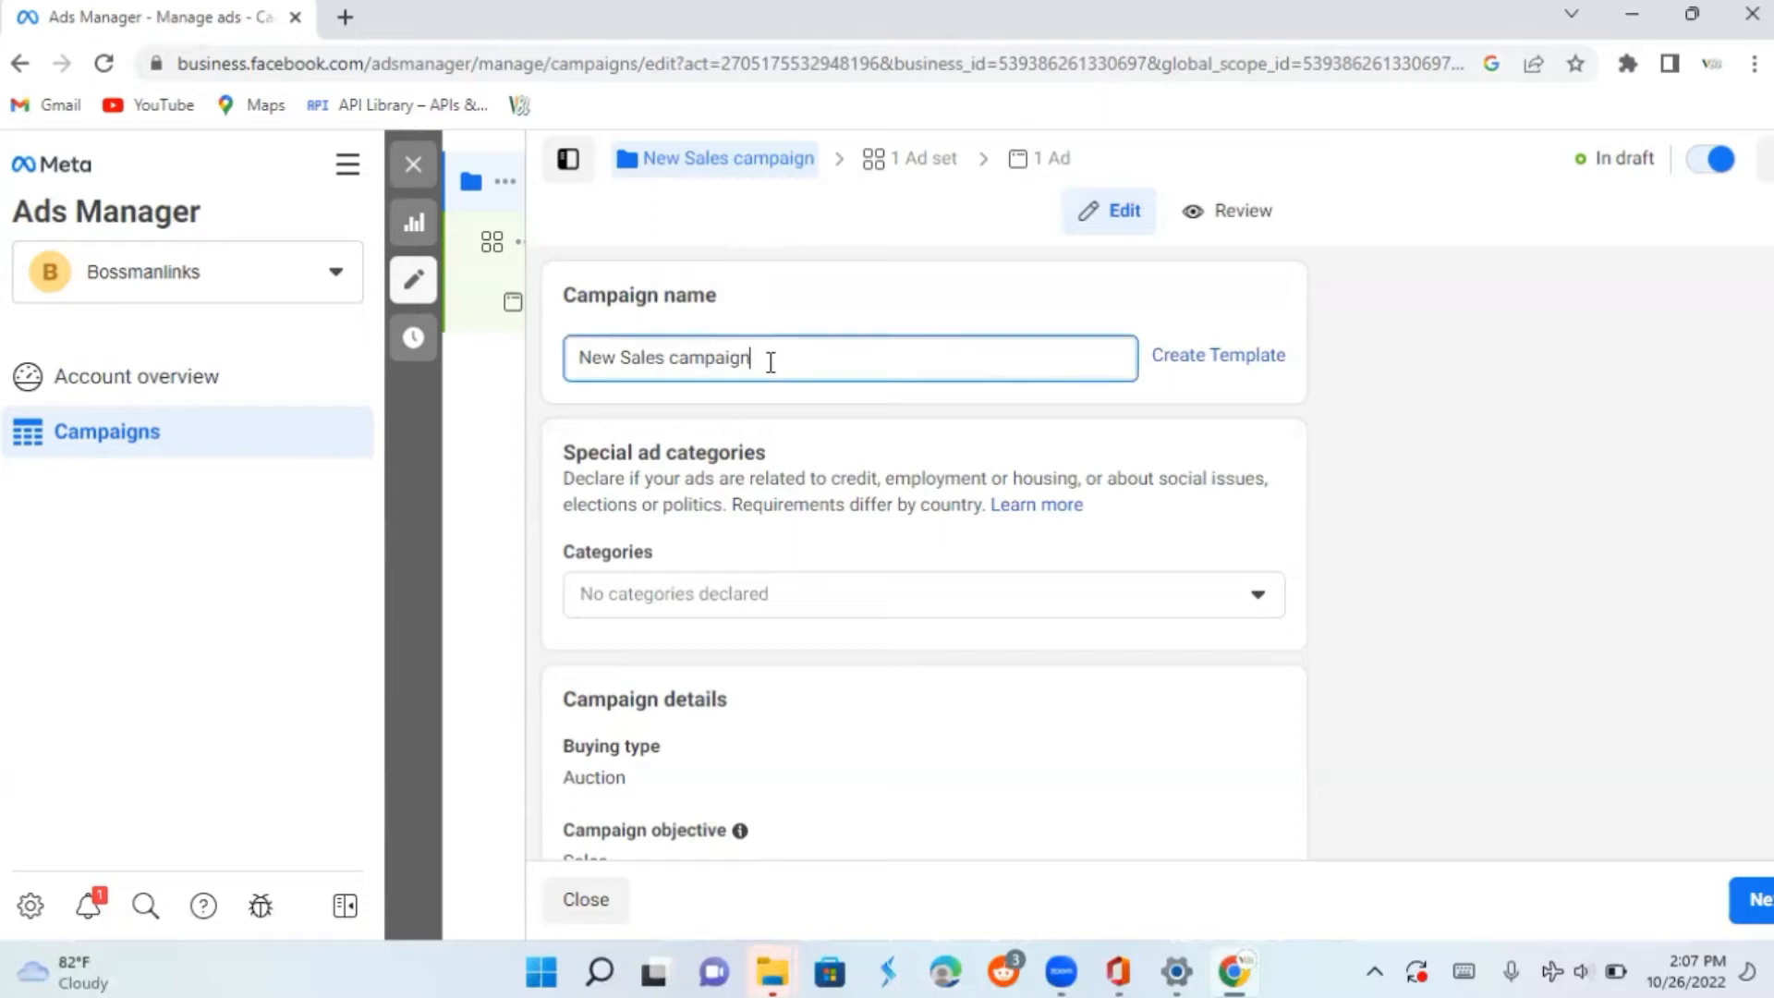
pyautogui.press('BackSpace')
pyautogui.press('BackSpace')
pyautogui.press('BackSpace')
pyautogui.press('BackSpace')
pyautogui.press('BackSpace')
pyautogui.press('BackSpace')
pyautogui.press('BackSpace')
pyautogui.press('BackSpace')
pyautogui.press('BackSpace')
pyautogui.press('BackSpace')
pyautogui.press('BackSpace')
pyautogui.press('BackSpace')
pyautogui.press('BackSpace')
pyautogui.press('BackSpace')
pyautogui.press('BackSpace')
pyautogui.press('BackSpace')
pyautogui.press('BackSpace')
pyautogui.press('BackSpace')
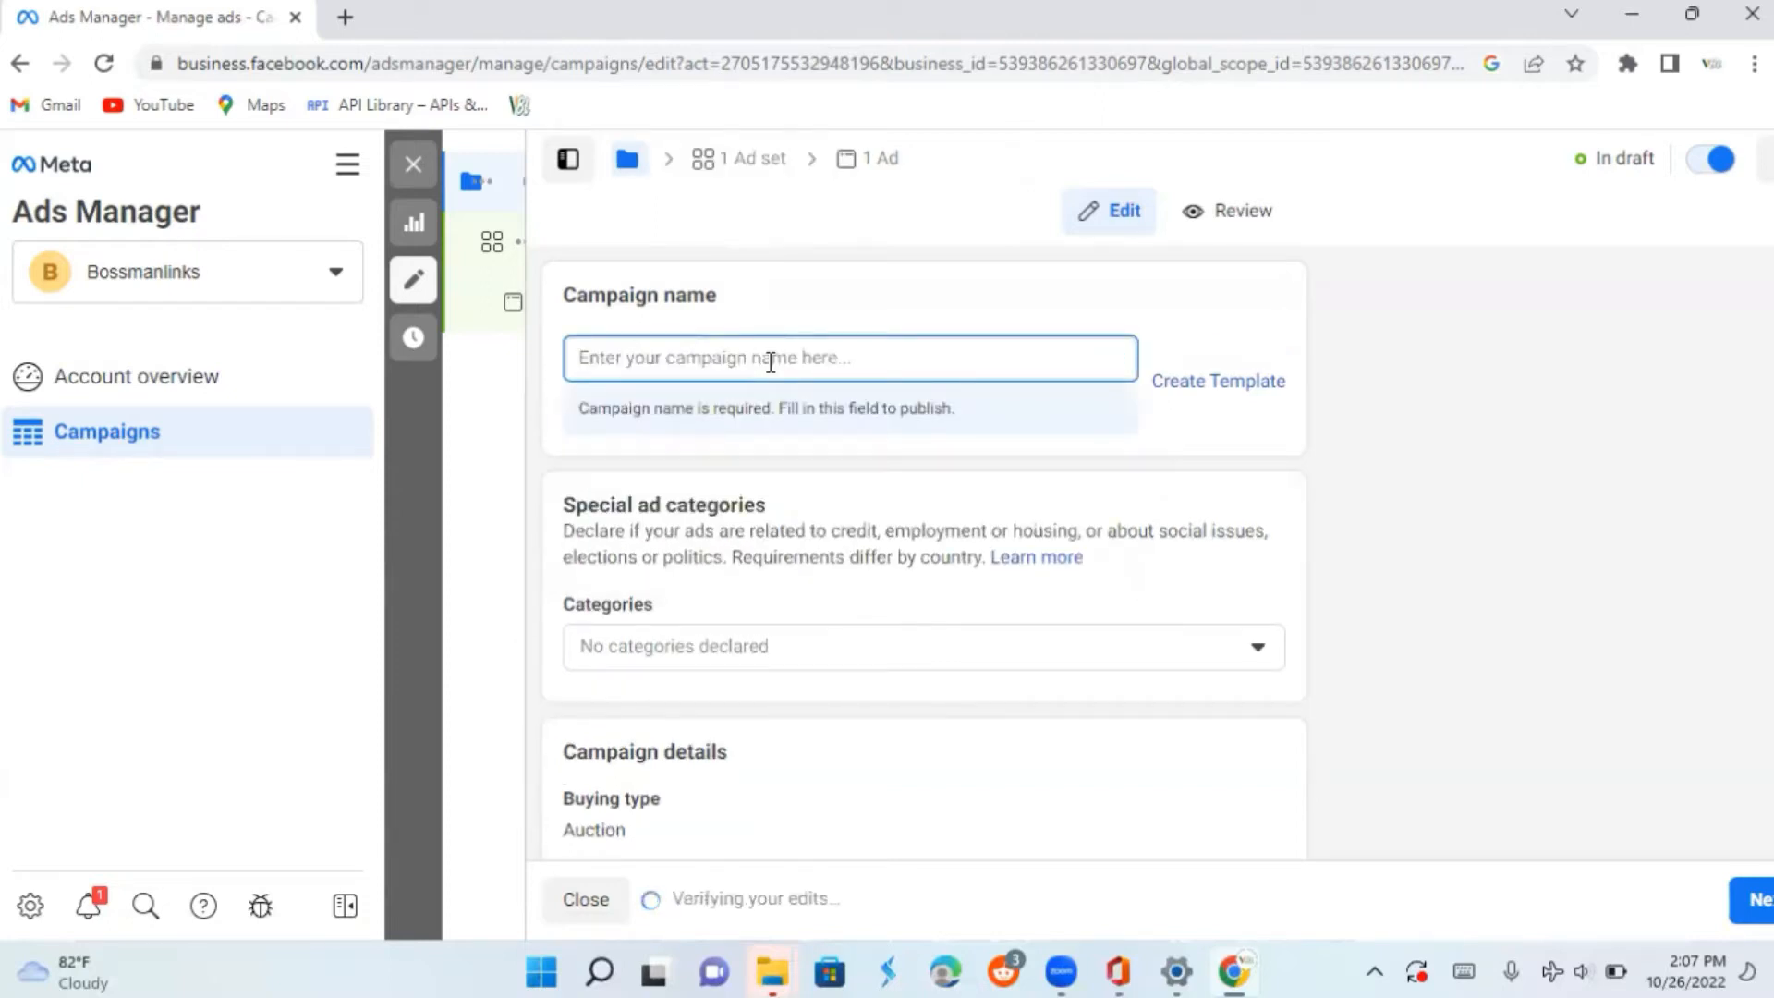
pyautogui.write('T')
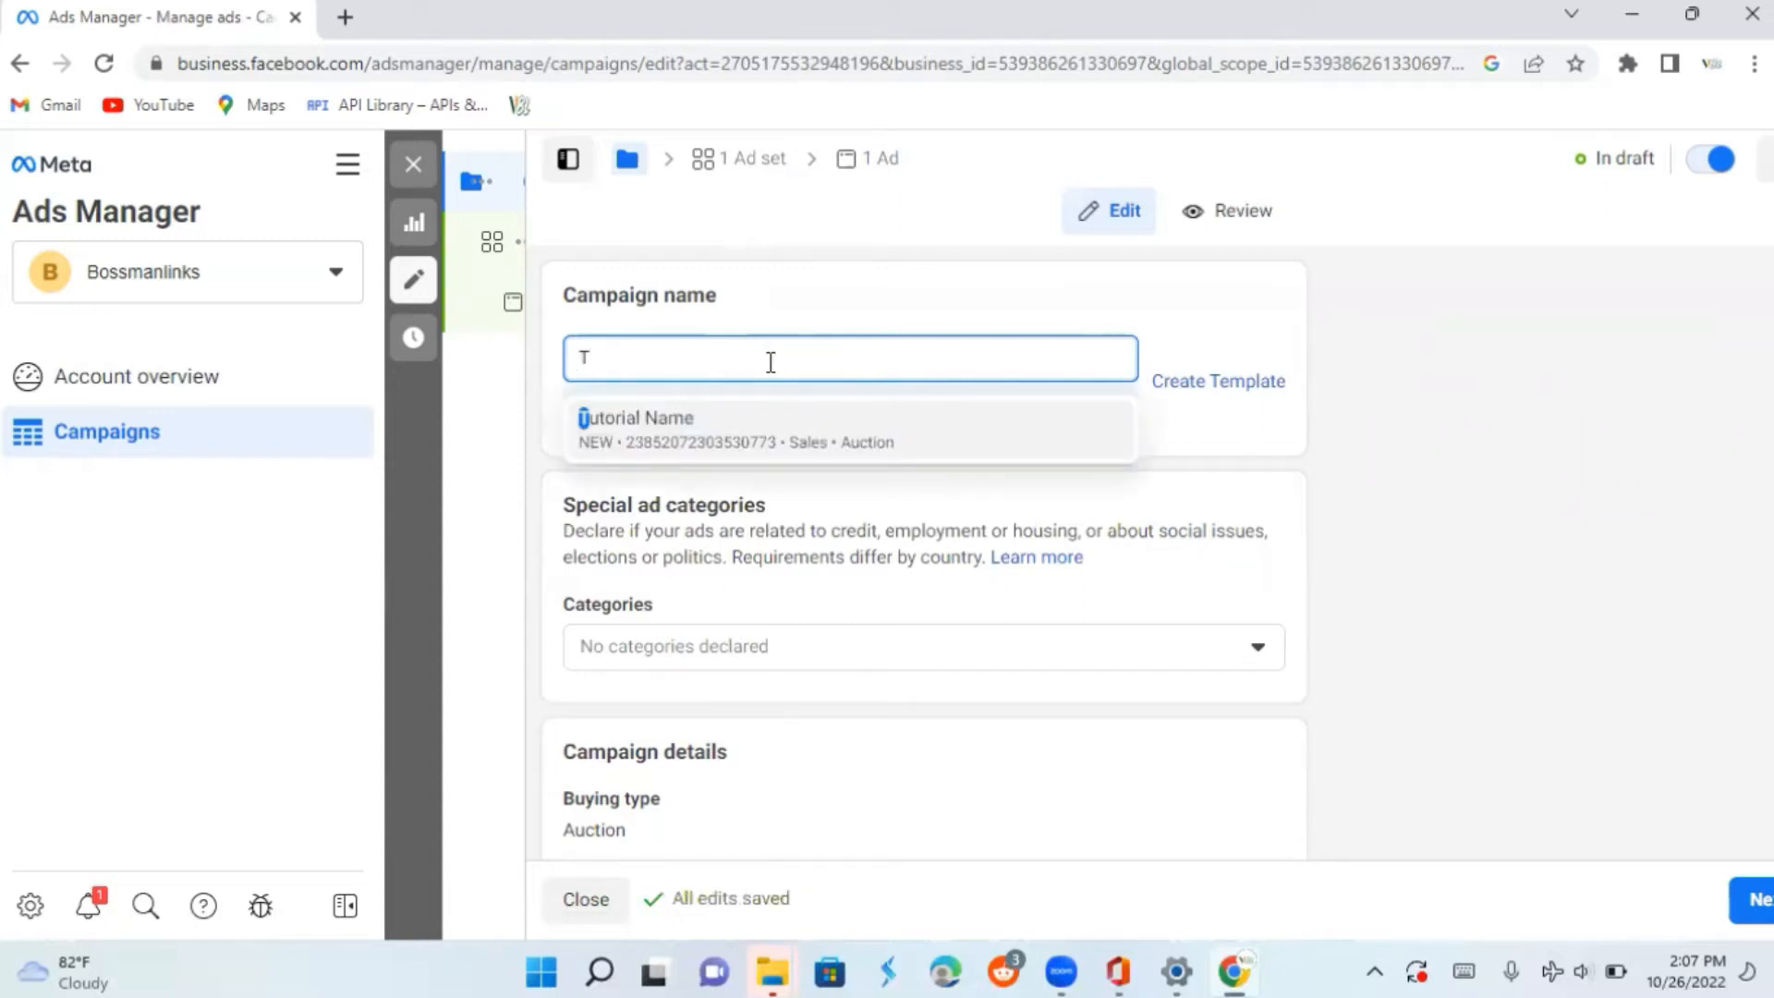
pyautogui.write('utor')
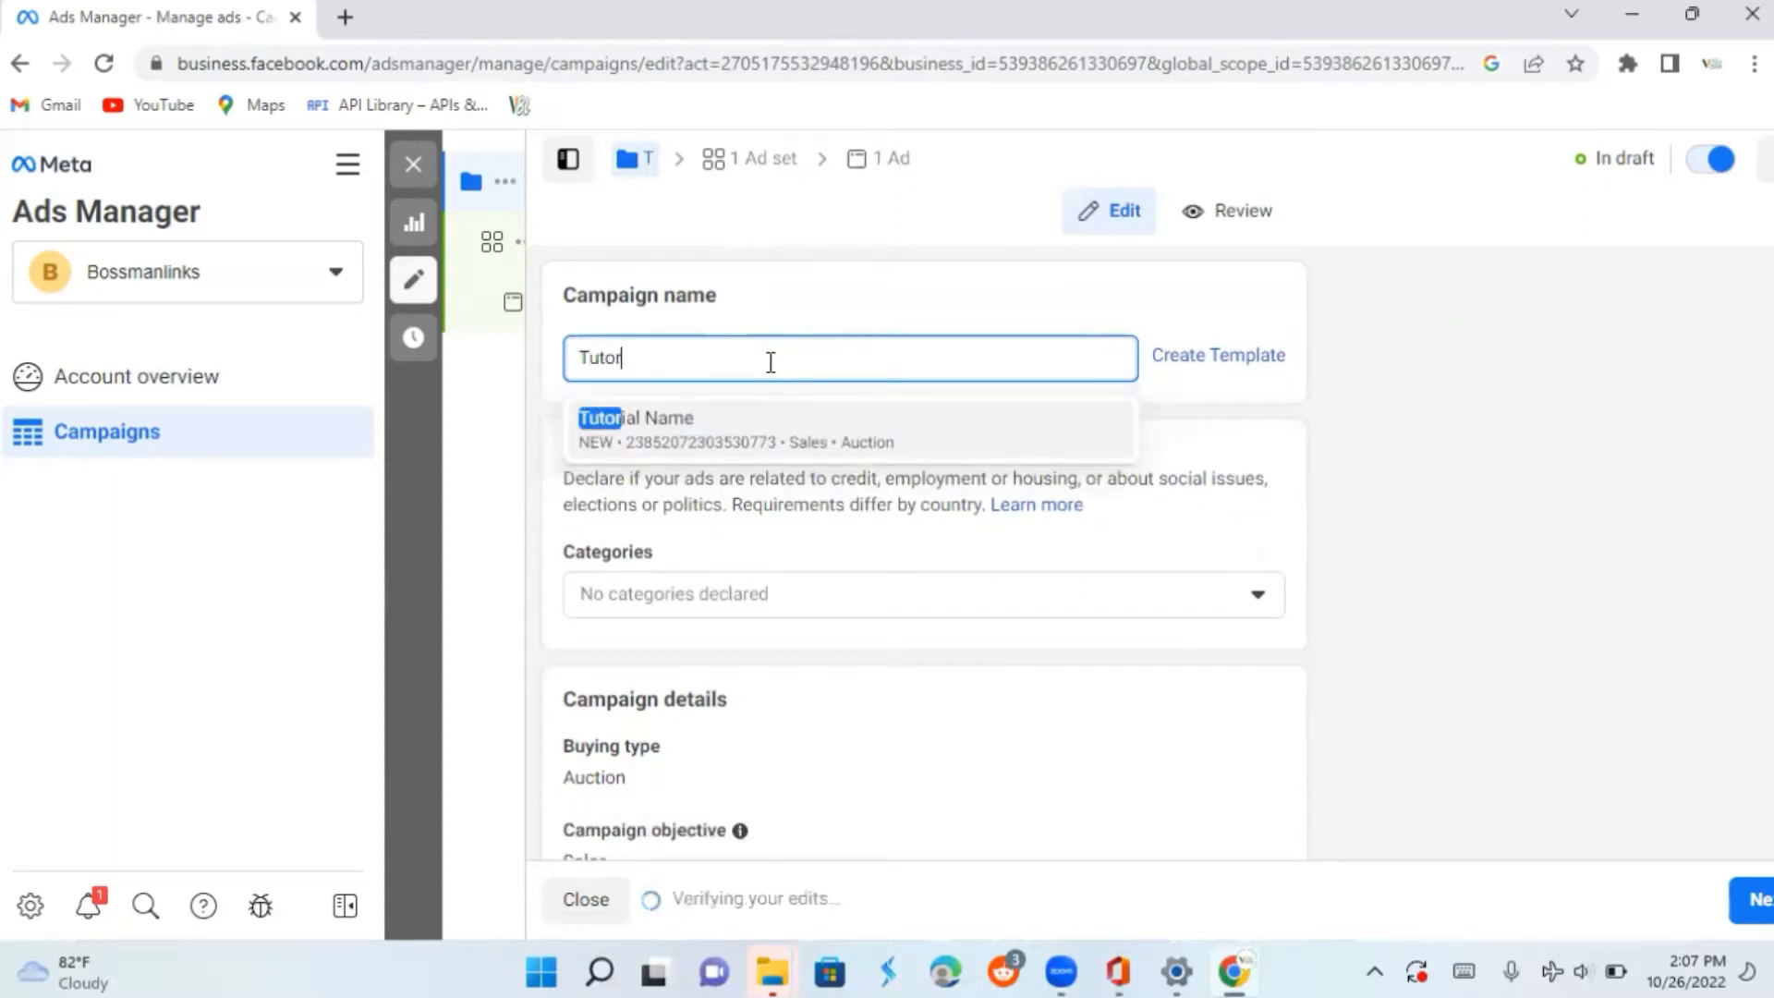
pyautogui.write('ial')
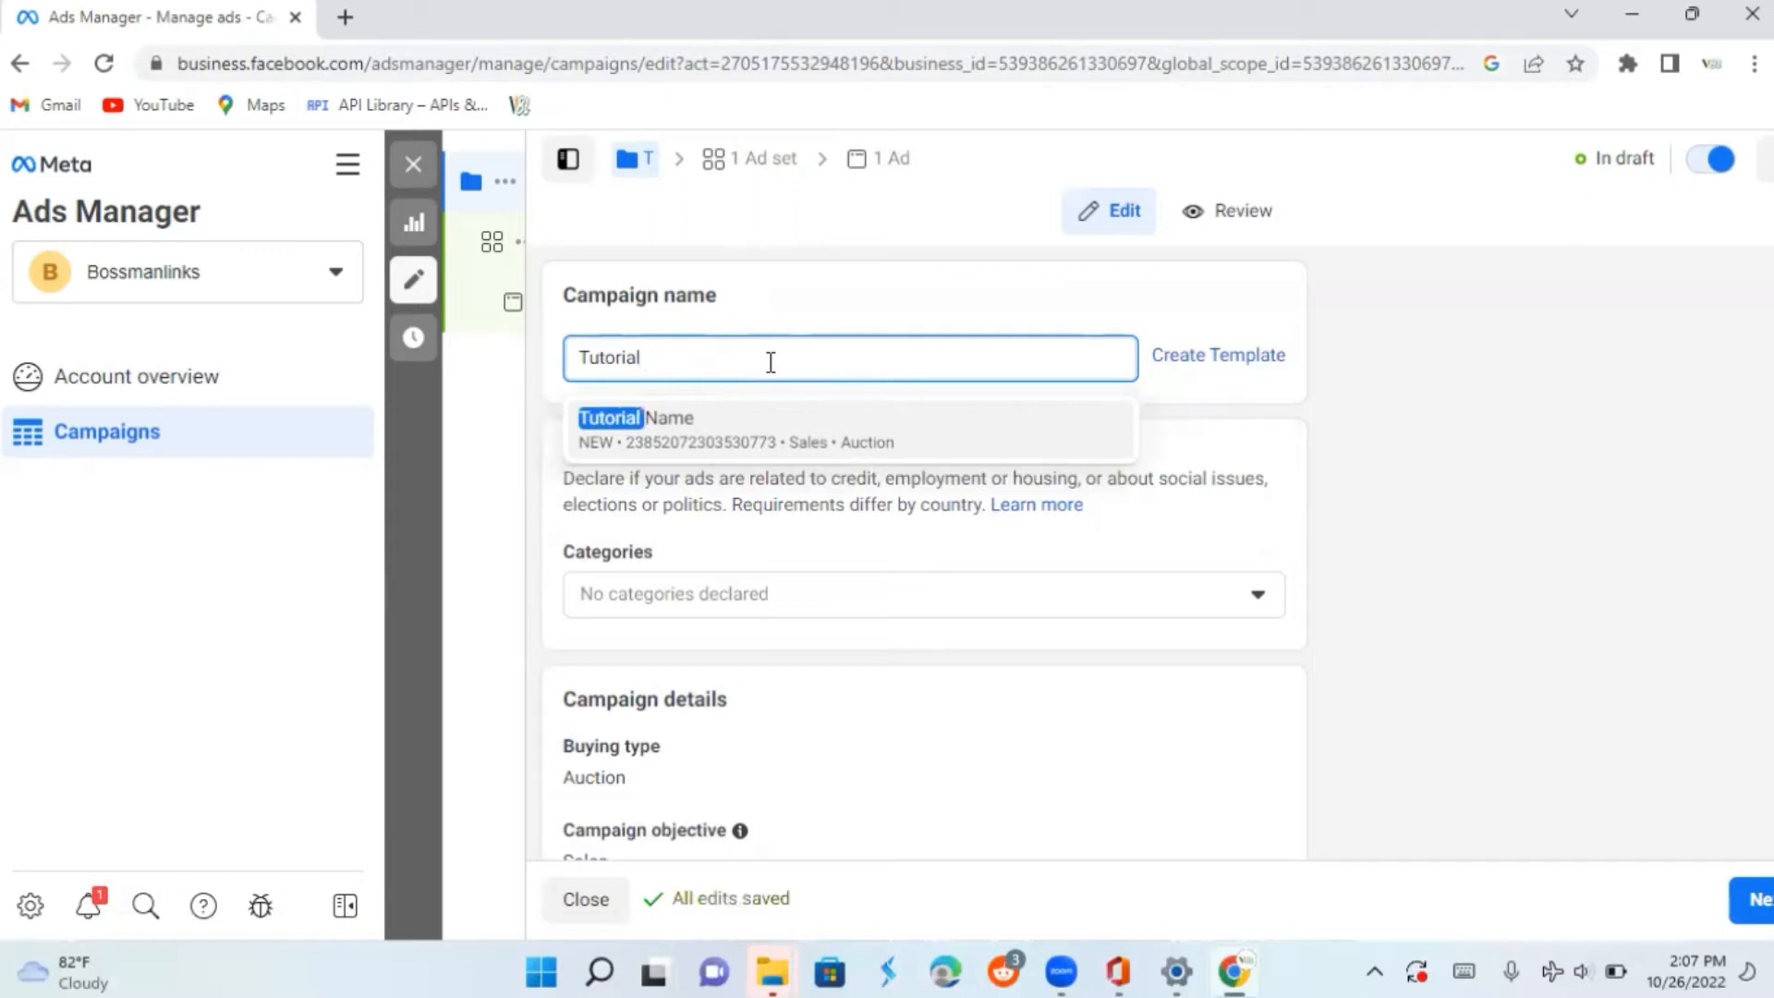
pyautogui.write(' Cam')
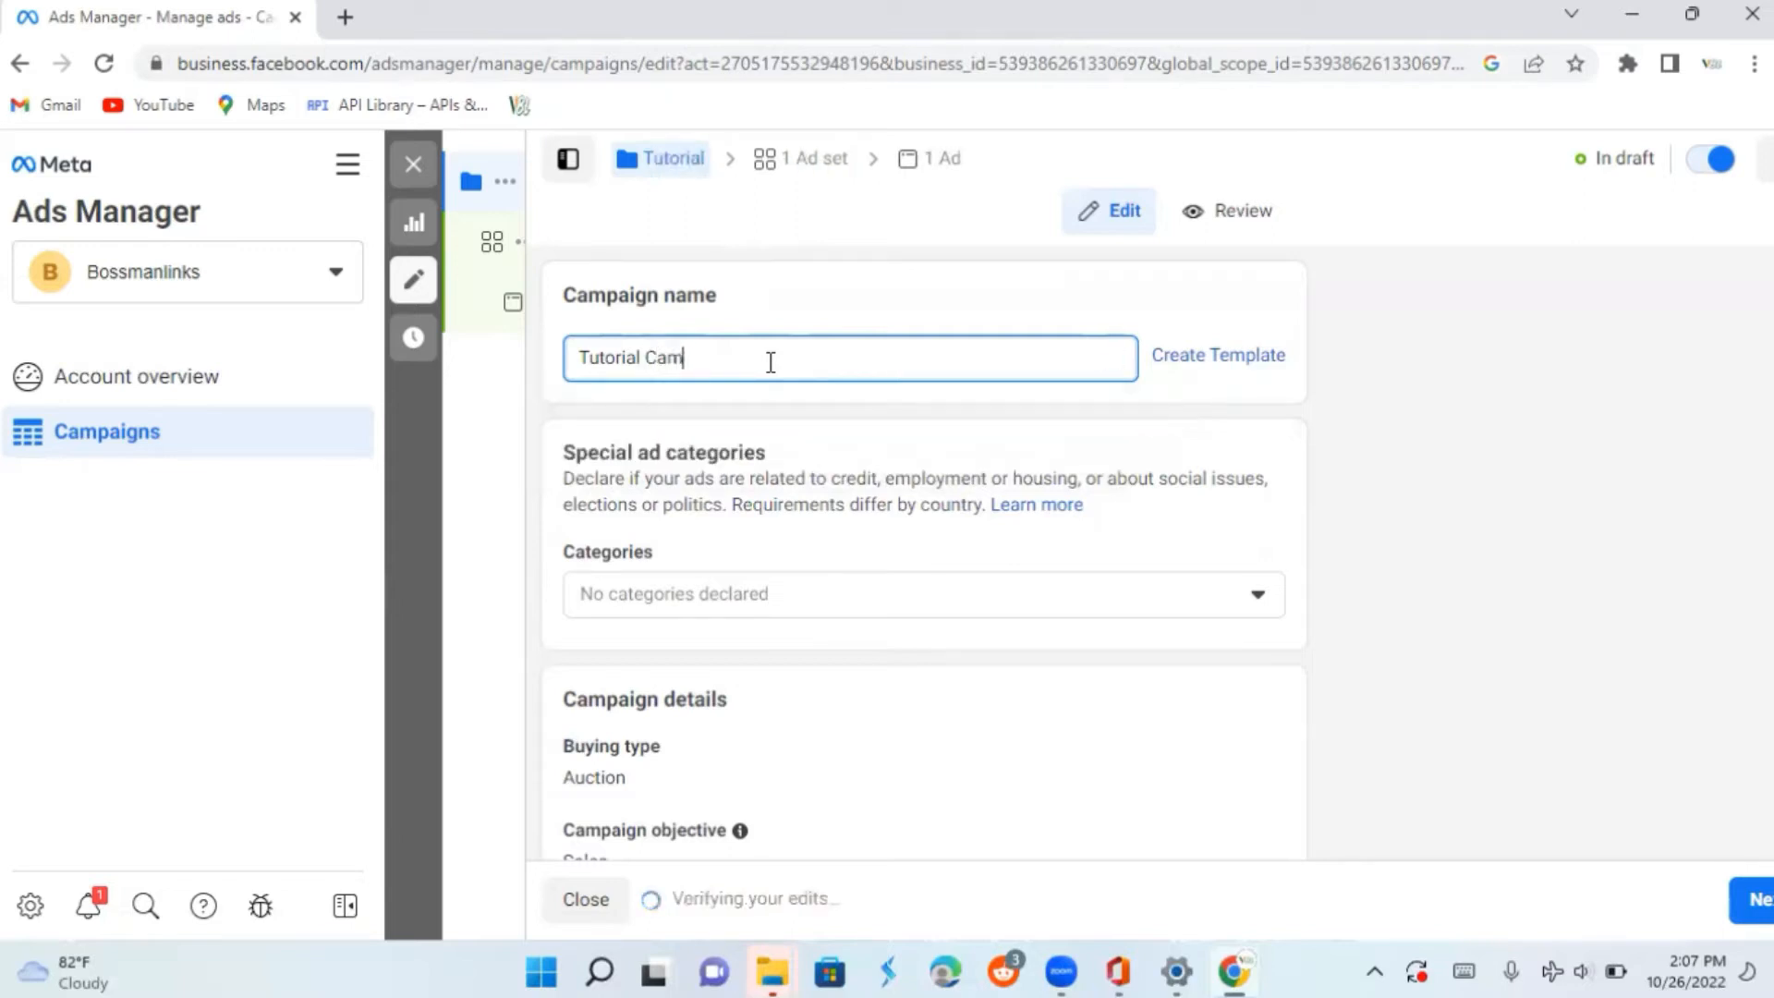
pyautogui.write('paign 1')
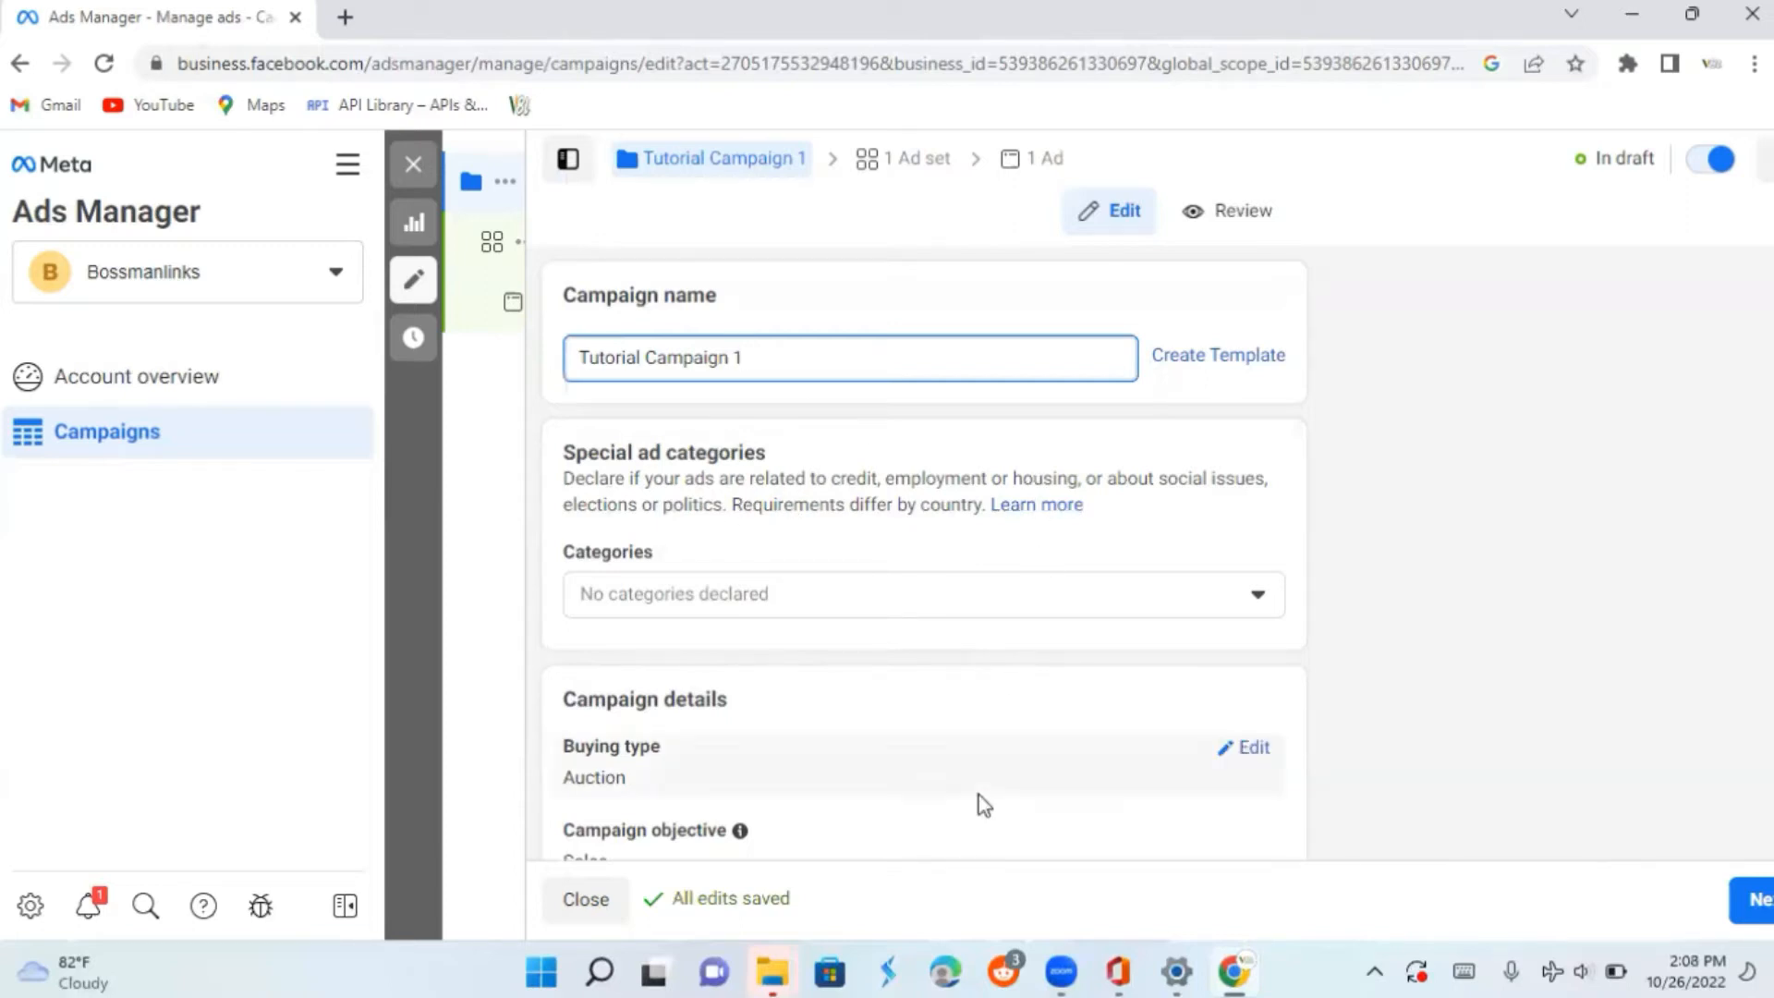
# Open the campaign objective for editing and review the objective choices, catalogue and A/B test settings
pyautogui.scroll(-2, 980, 800)
pyautogui.scroll(-1, 980, 797)
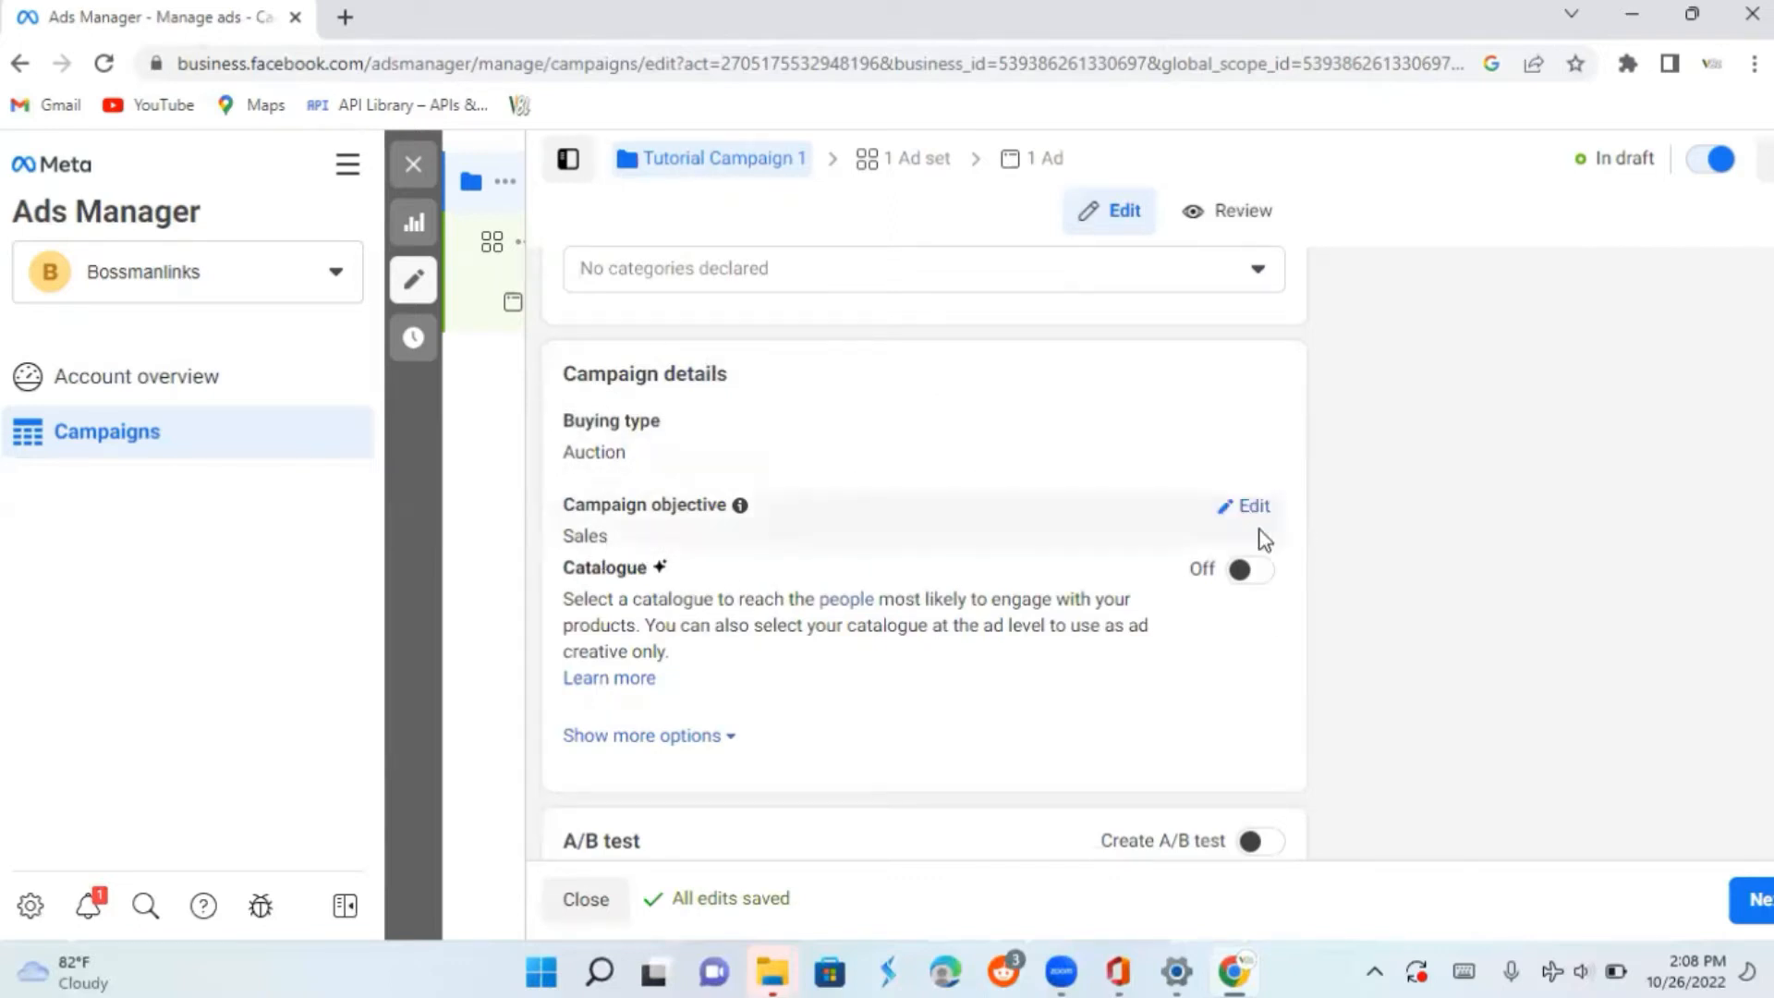
pyautogui.click(1264, 517)
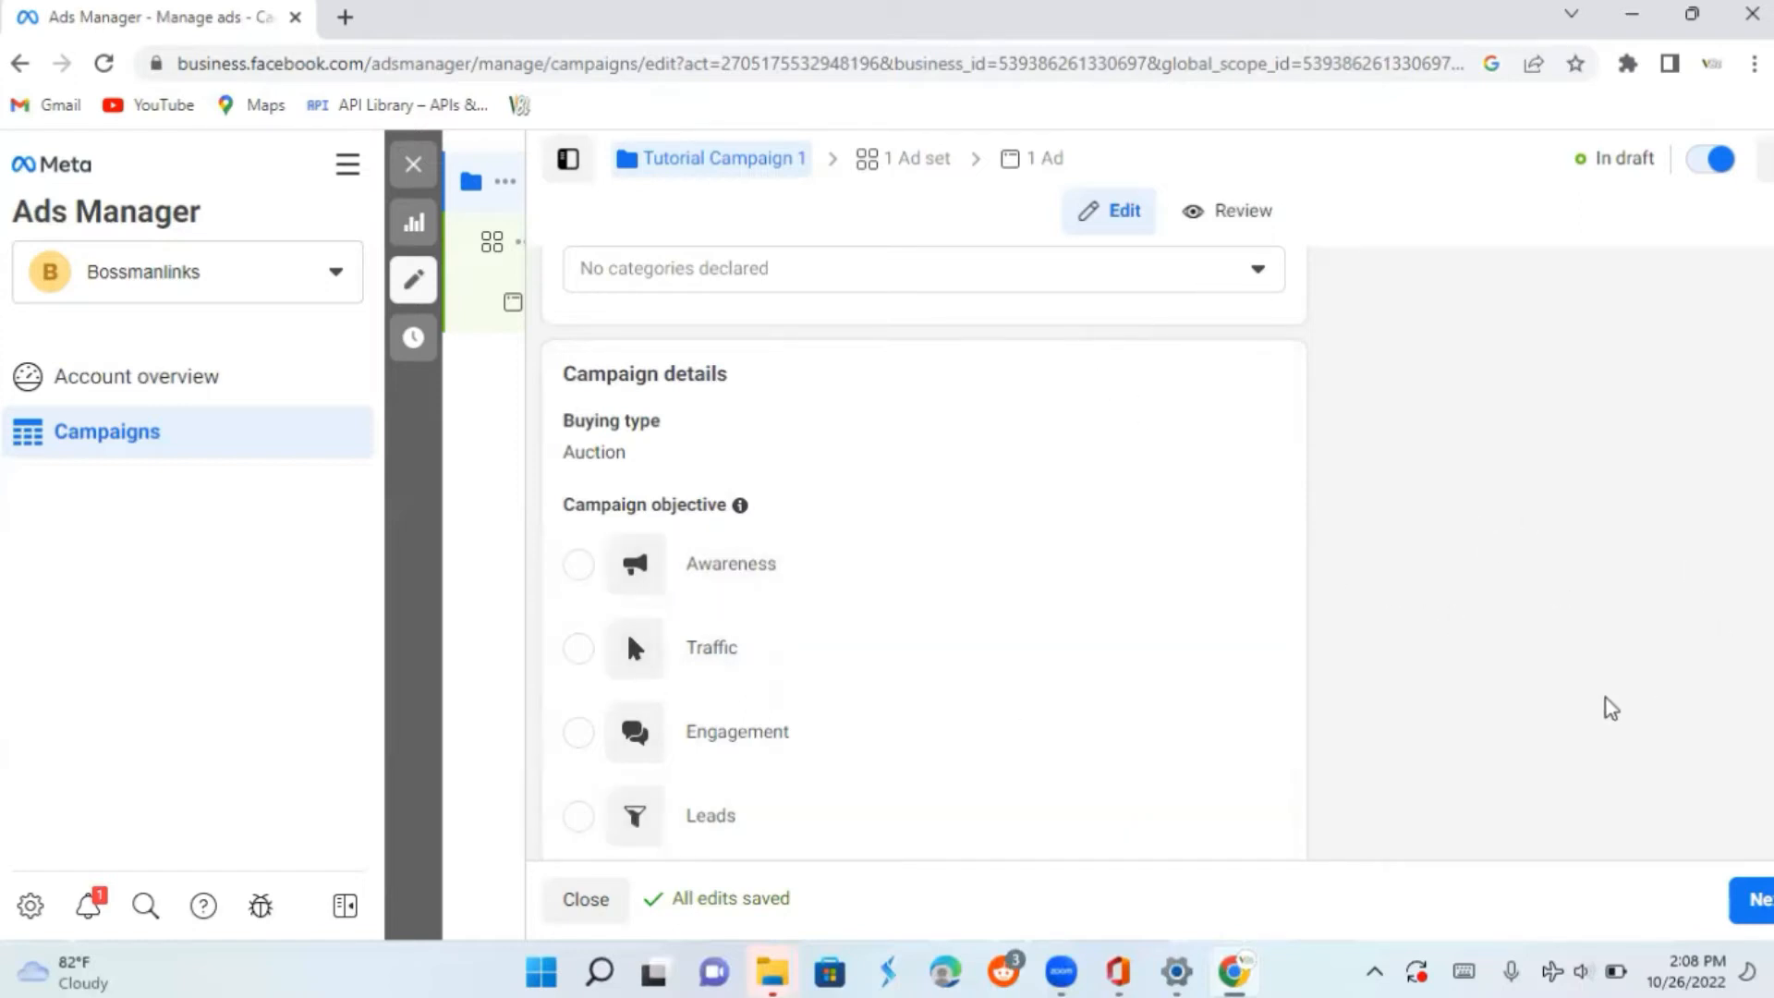
pyautogui.scroll(-5, 1208, 700)
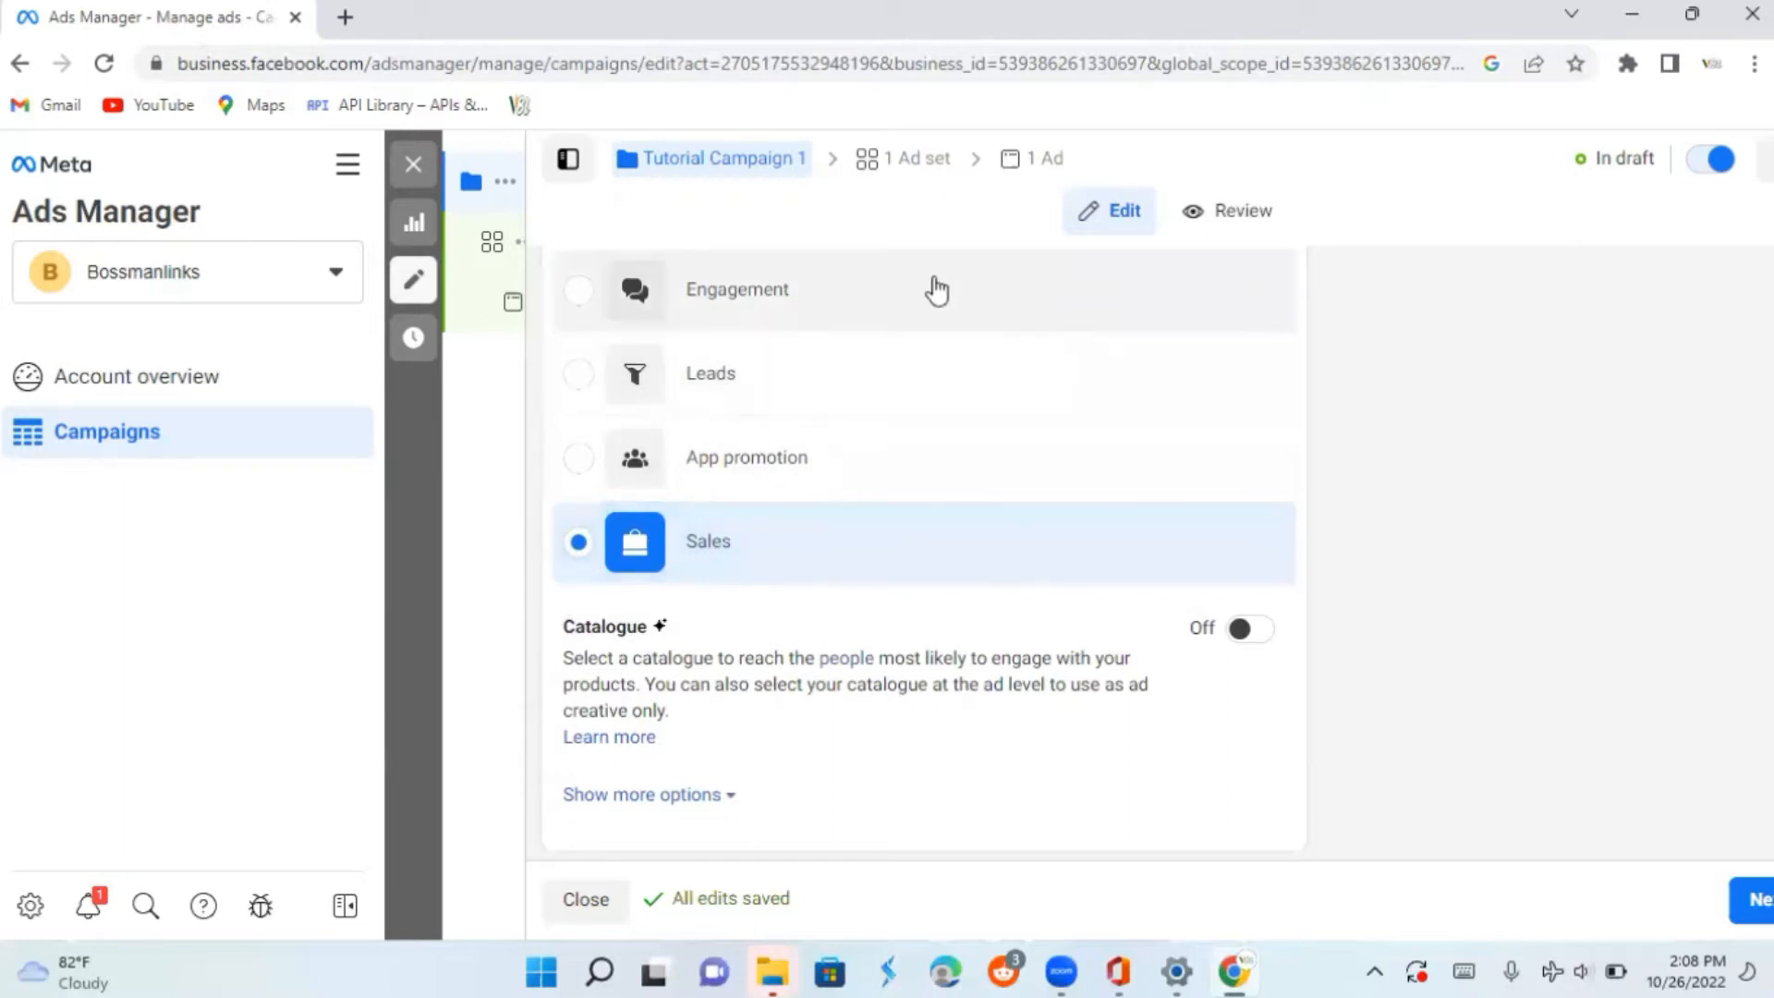
pyautogui.scroll(2, 936, 290)
pyautogui.scroll(-2, 937, 290)
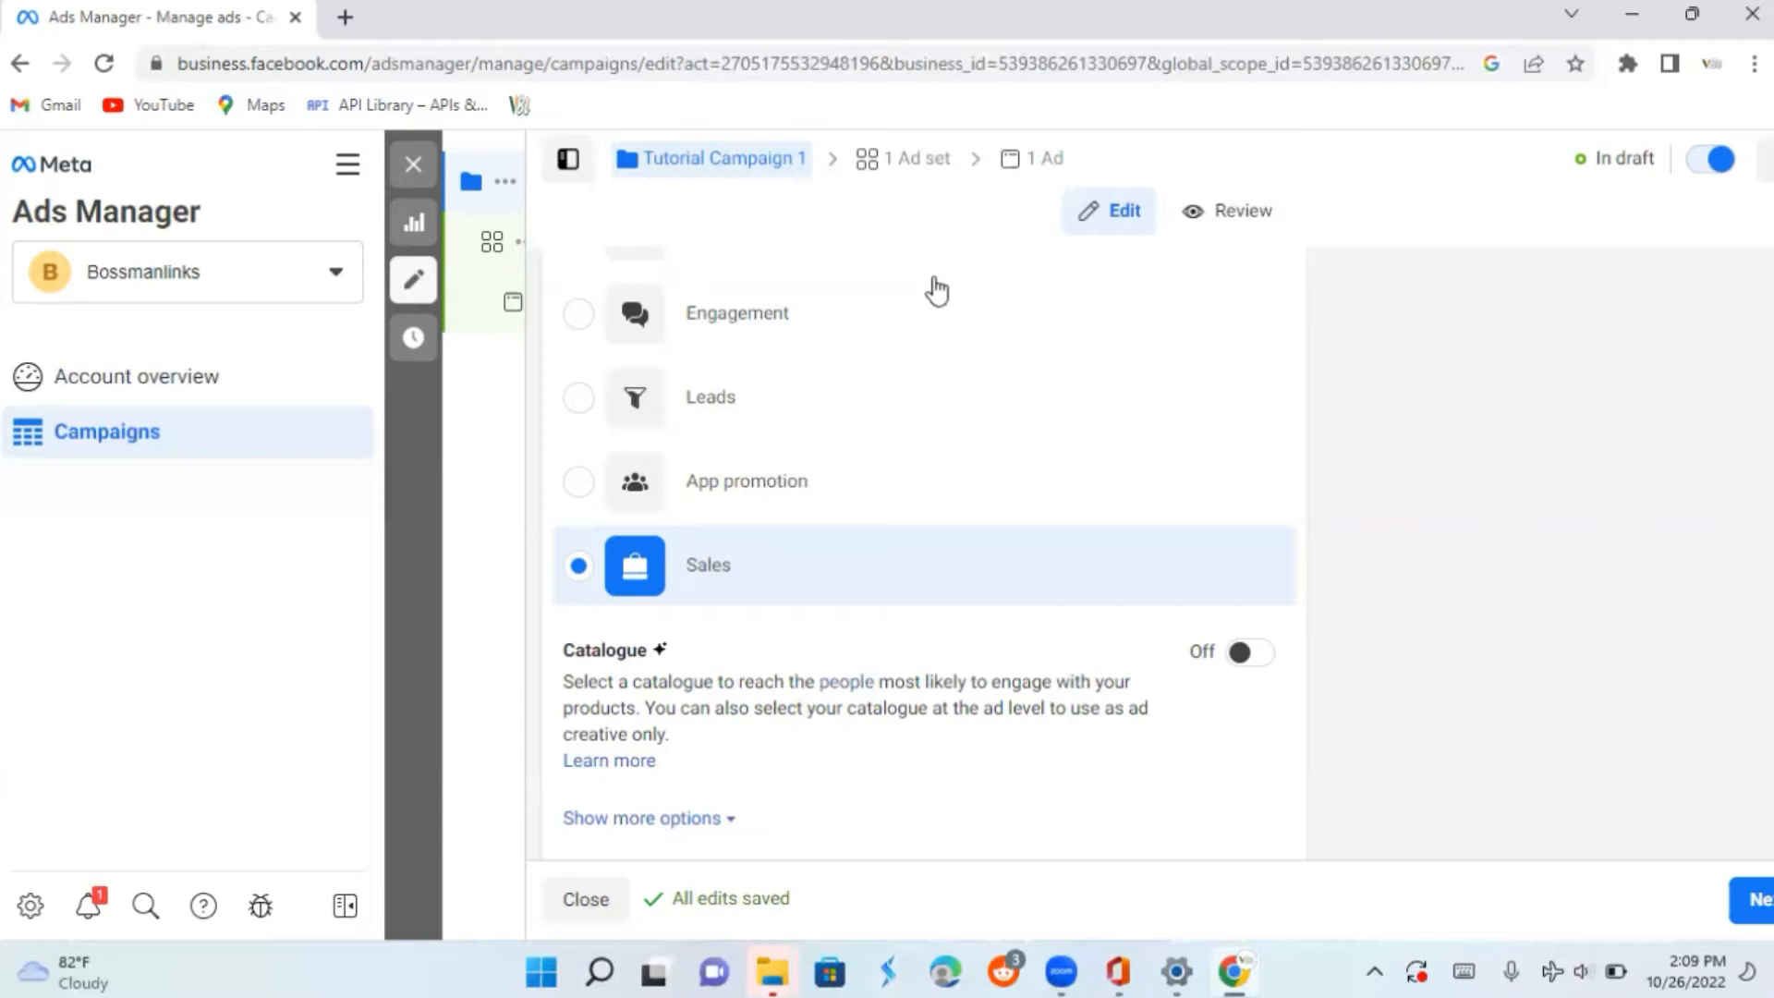
pyautogui.scroll(-4, 937, 291)
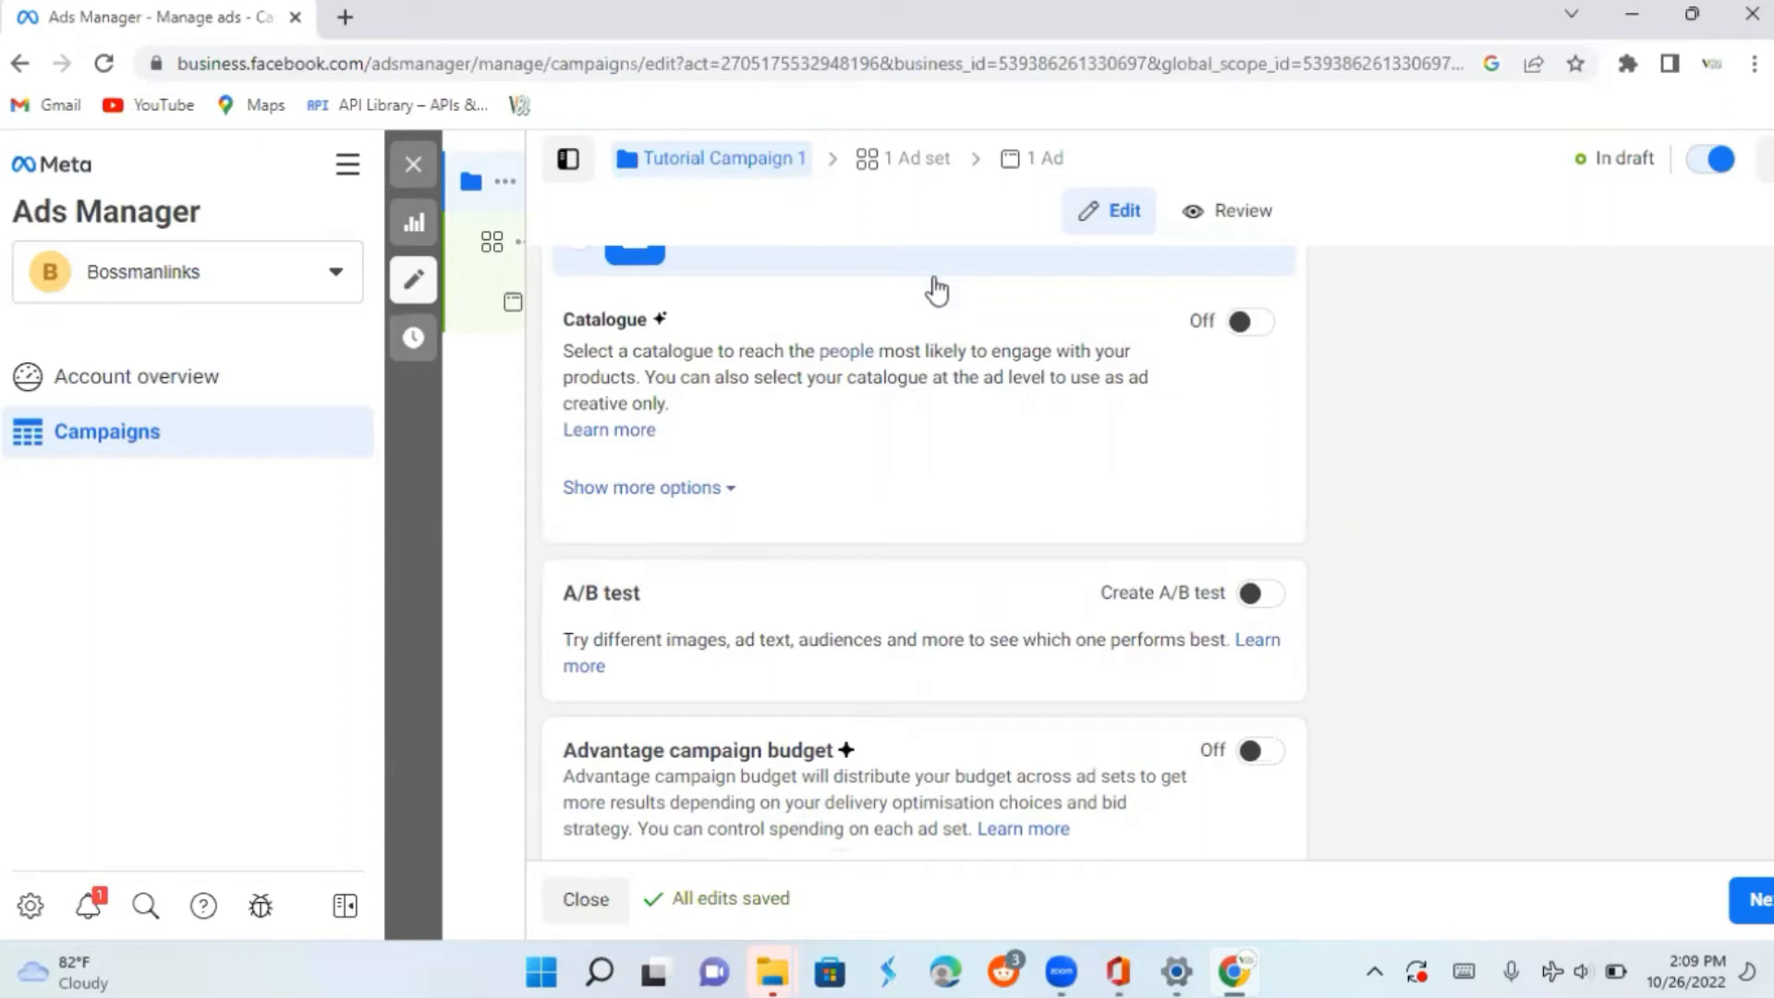
pyautogui.scroll(-1, 936, 290)
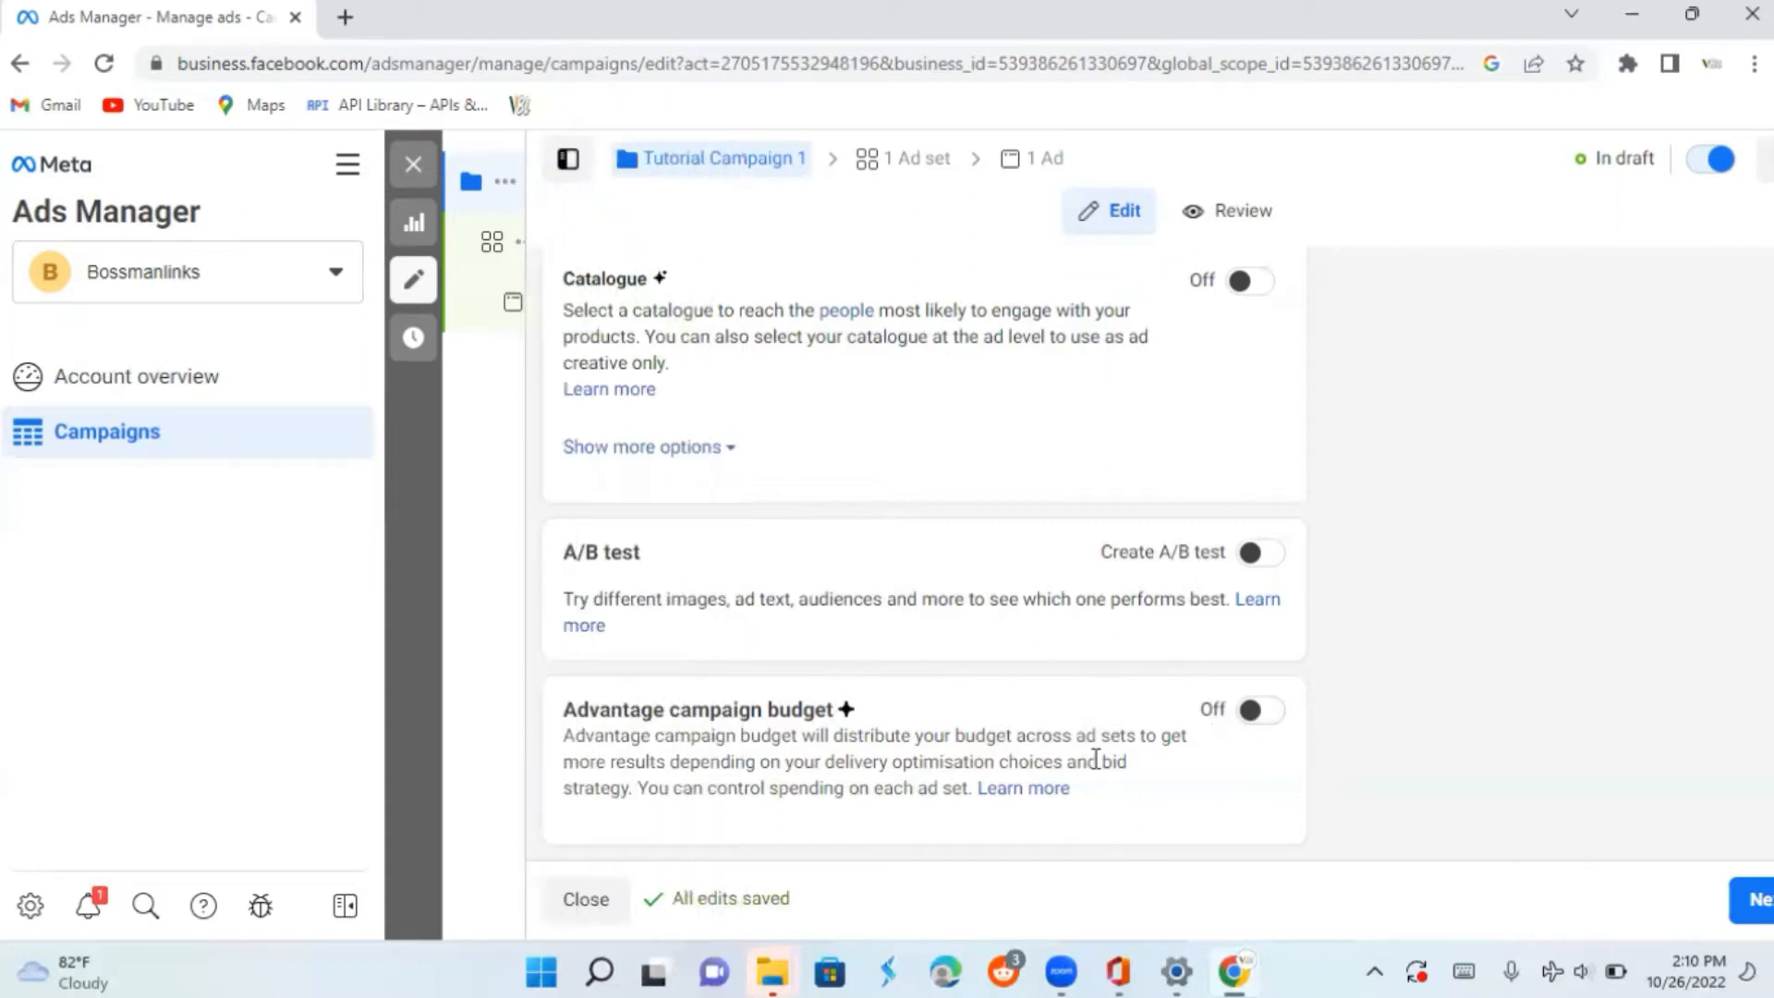
# Turn on Advantage campaign budget and set the daily budget to $50.00, keeping the daily budget type
pyautogui.click(1255, 720)
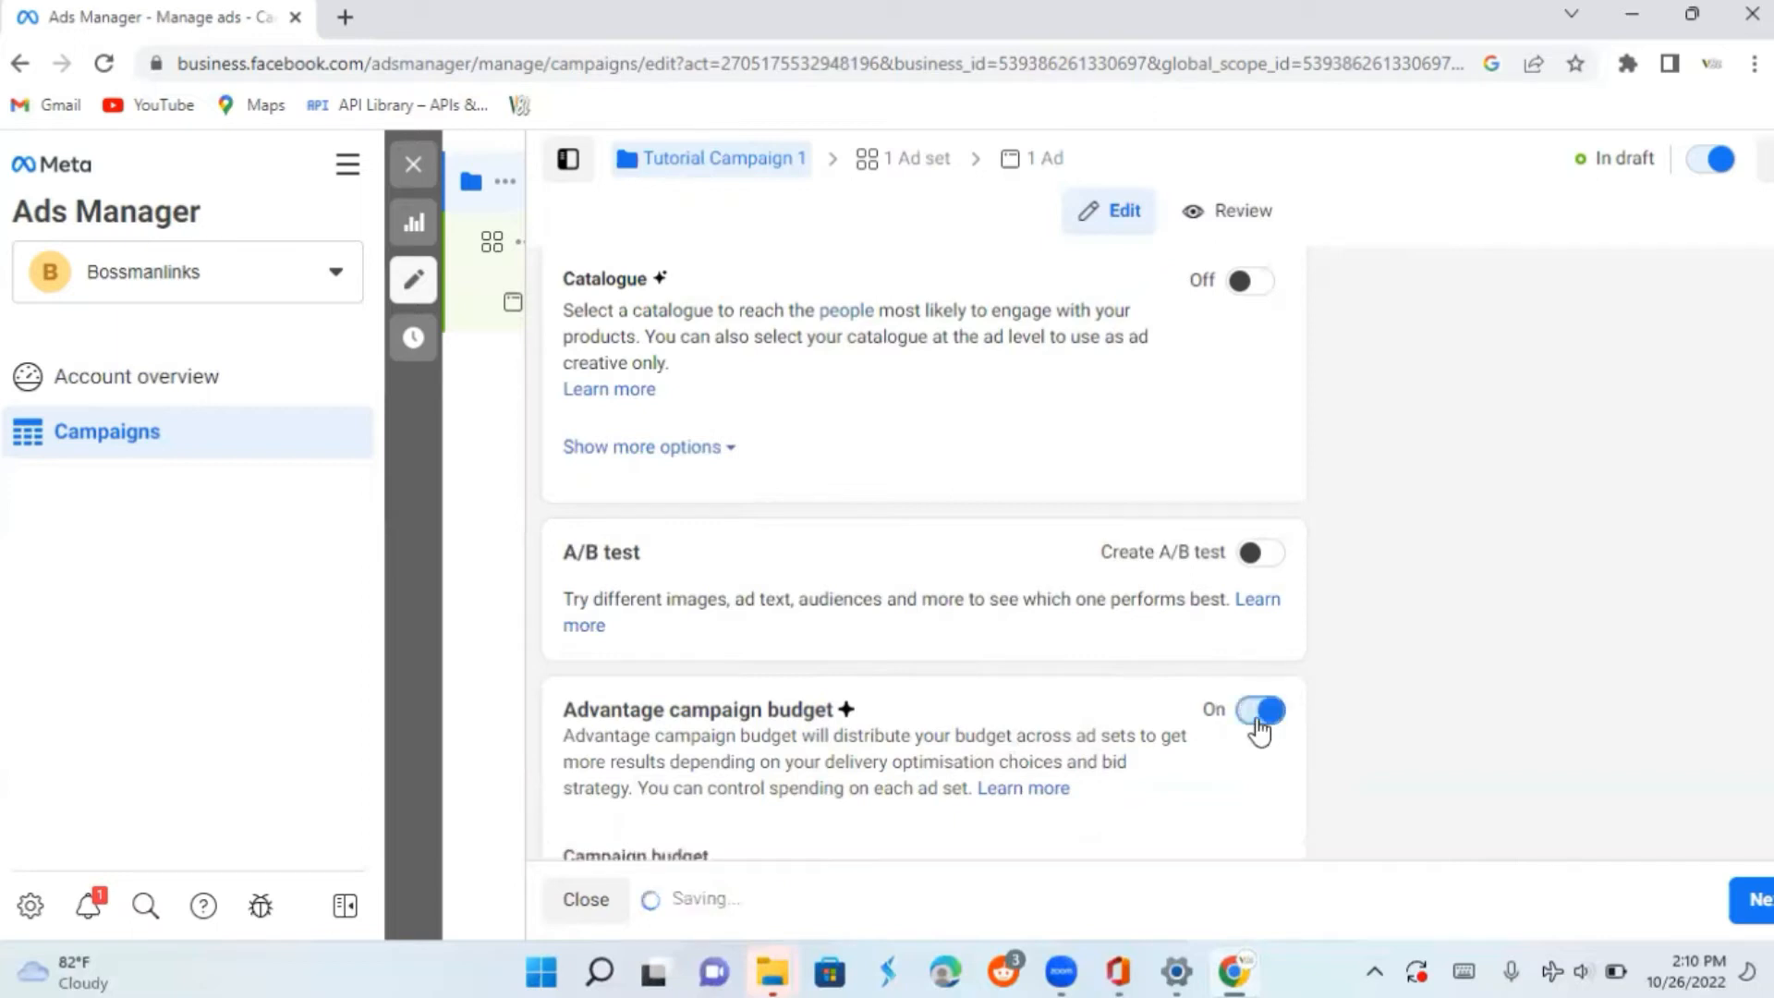
pyautogui.scroll(-5, 1258, 730)
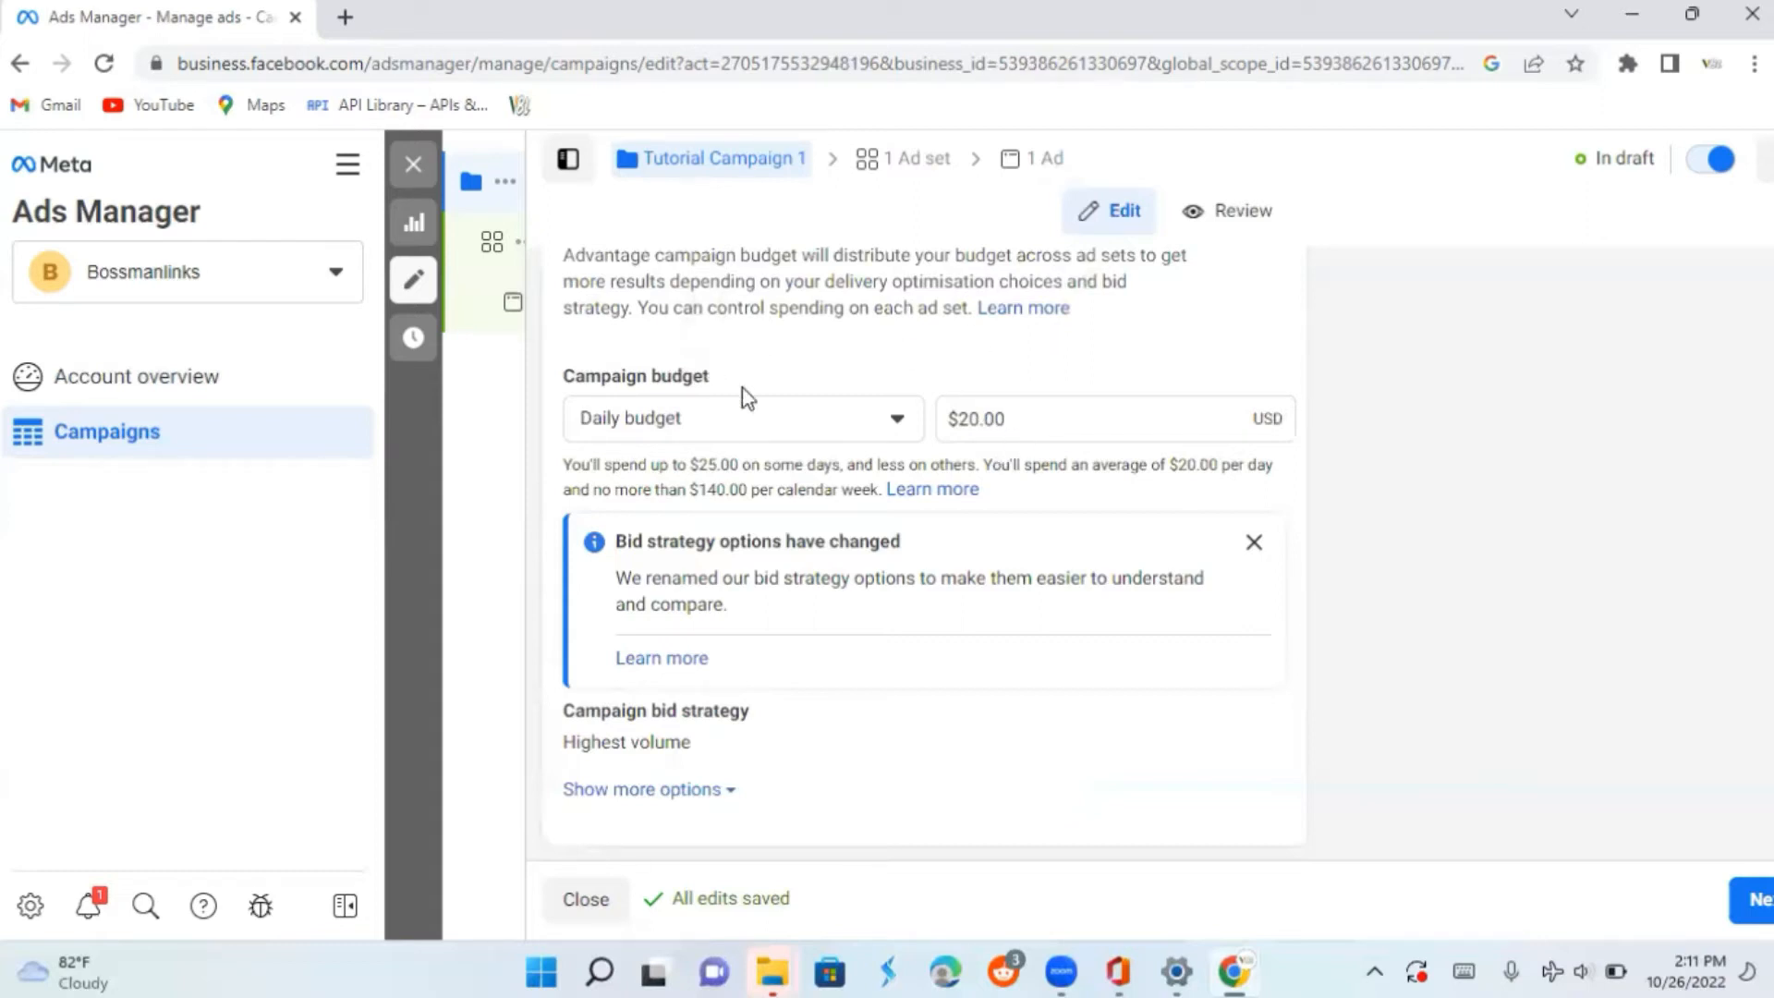
pyautogui.click(857, 435)
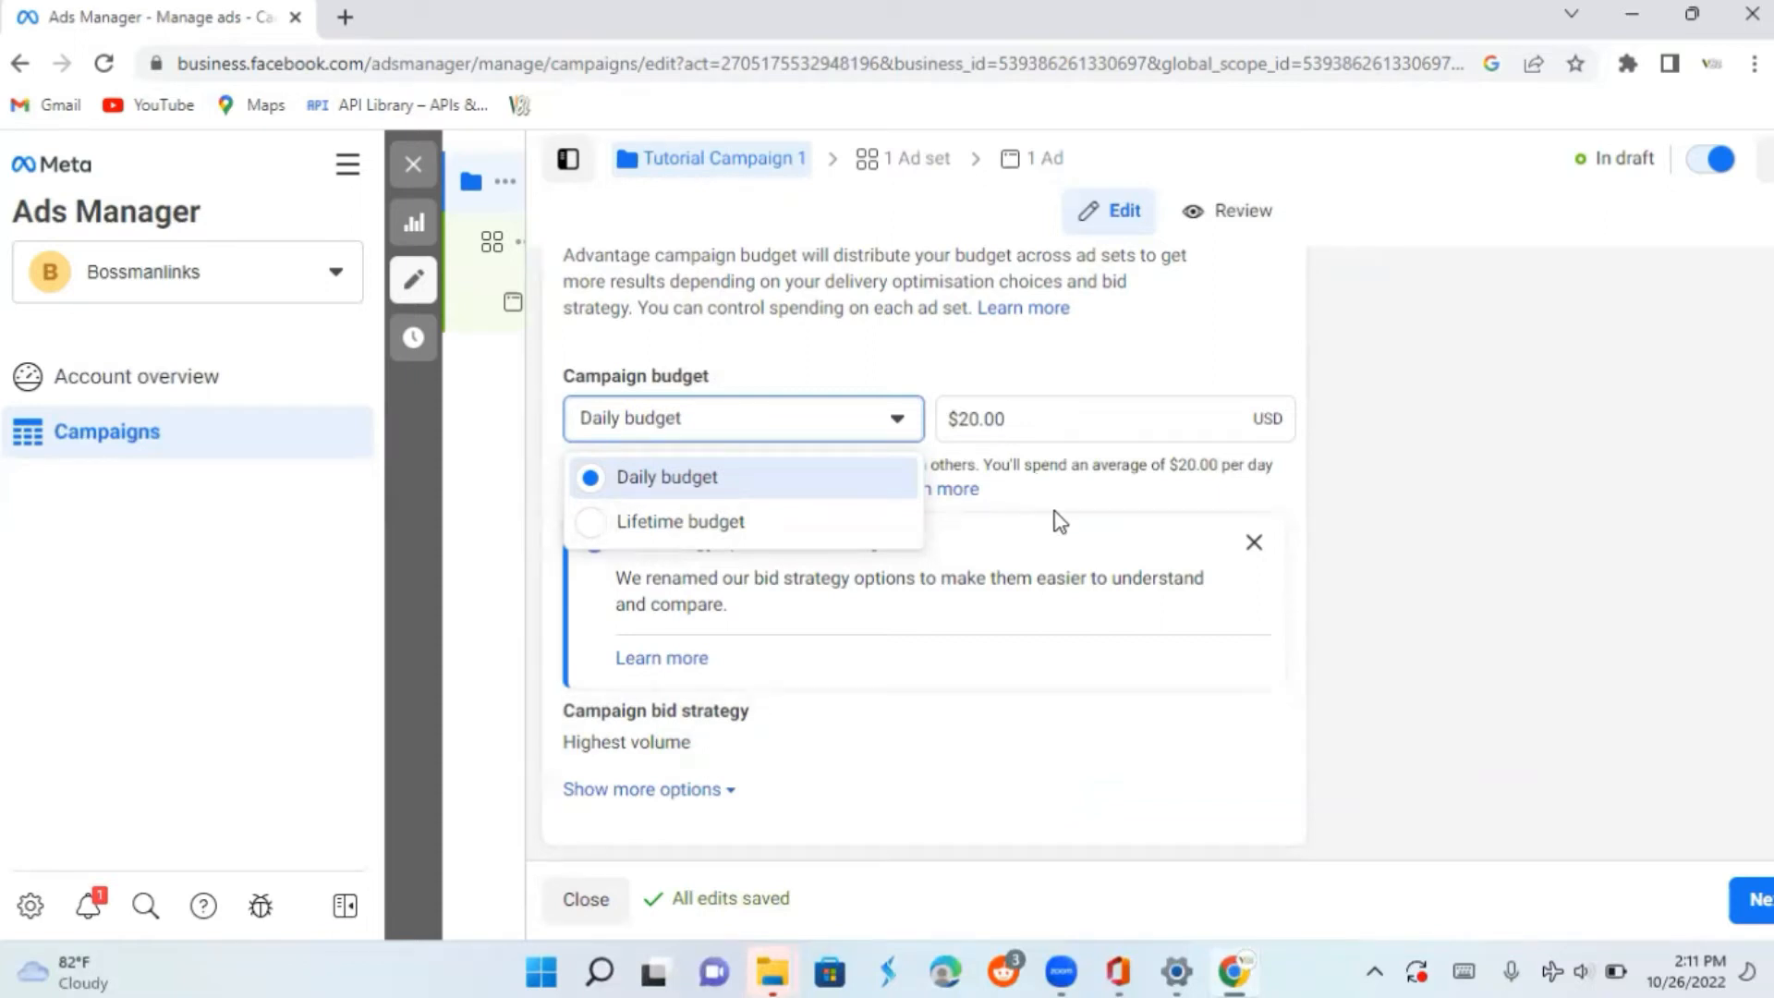
pyautogui.click(1412, 582)
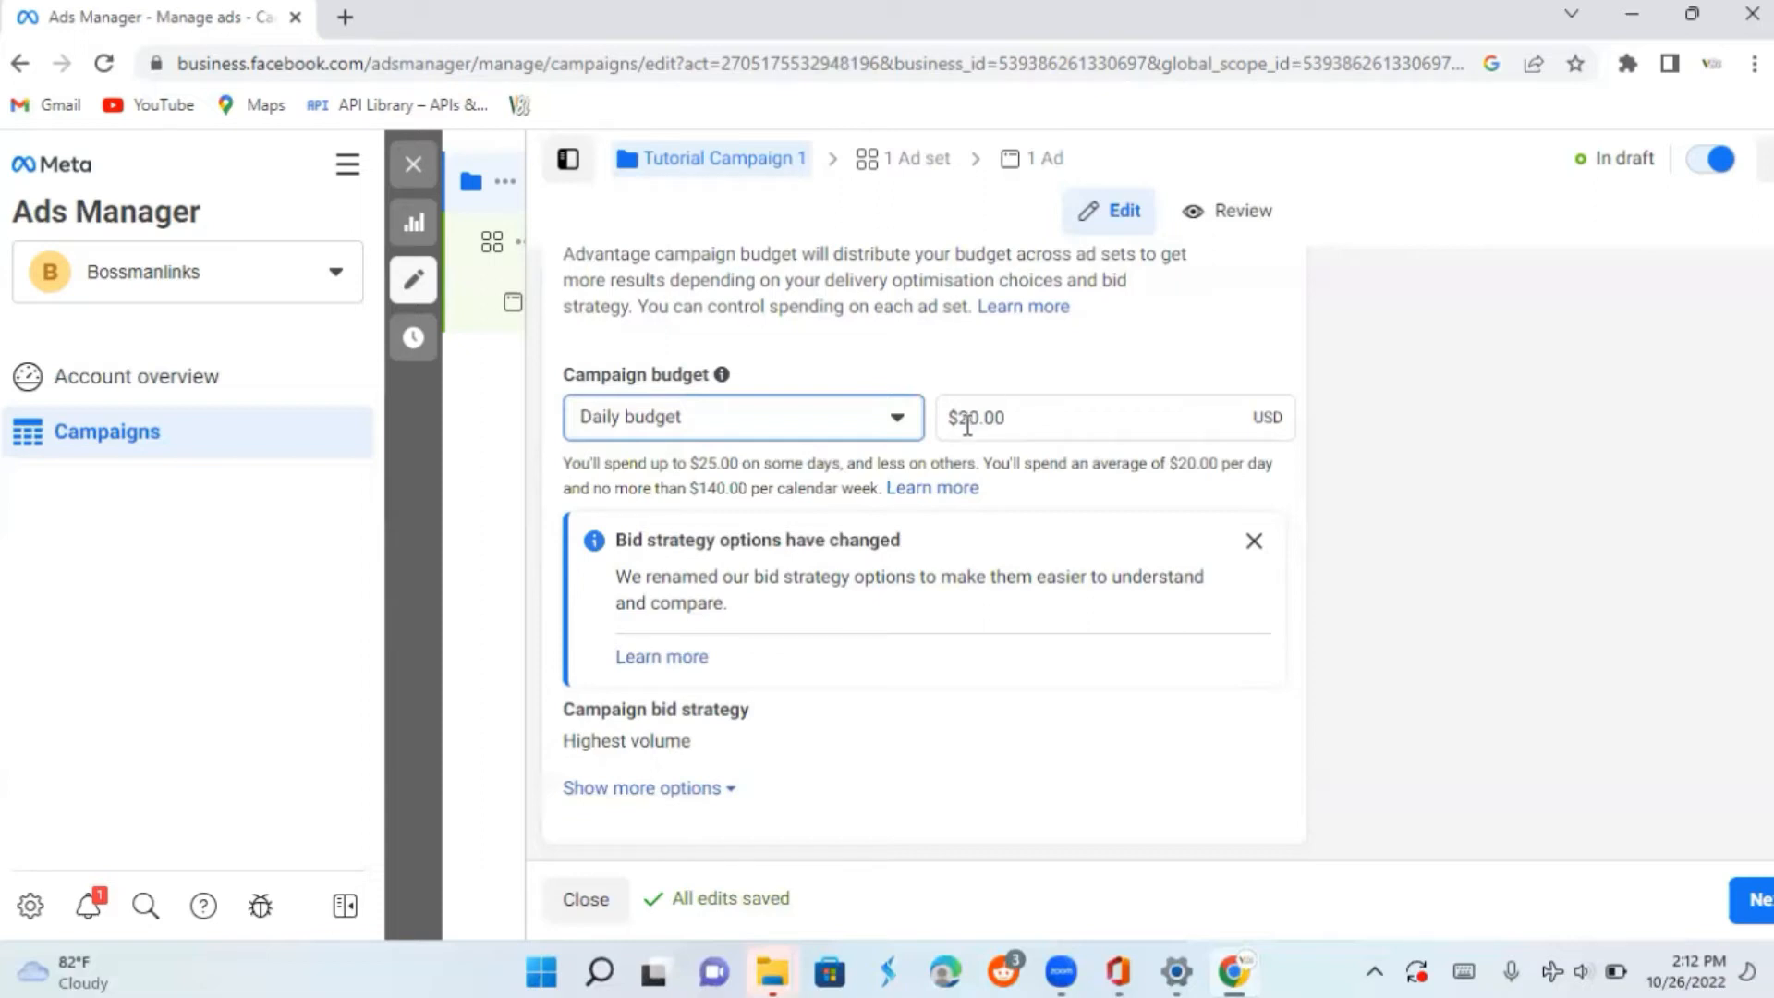
pyautogui.click(967, 424)
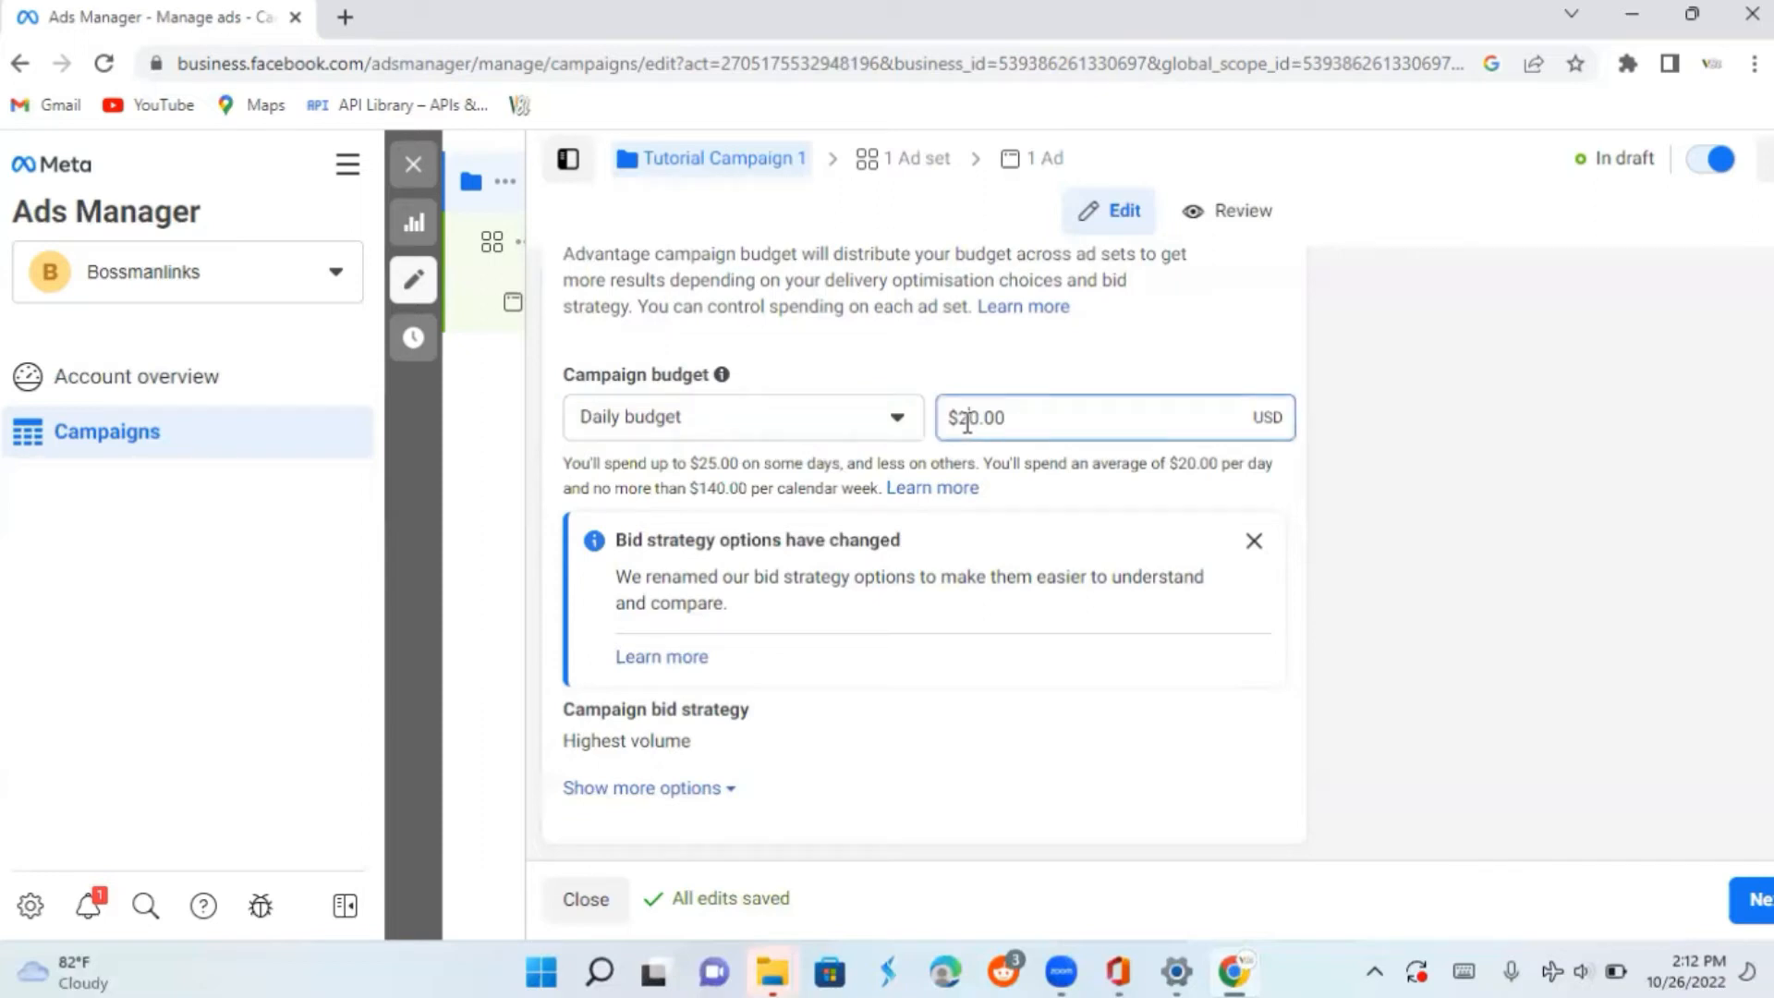
pyautogui.press('BackSpace')
pyautogui.write('5')
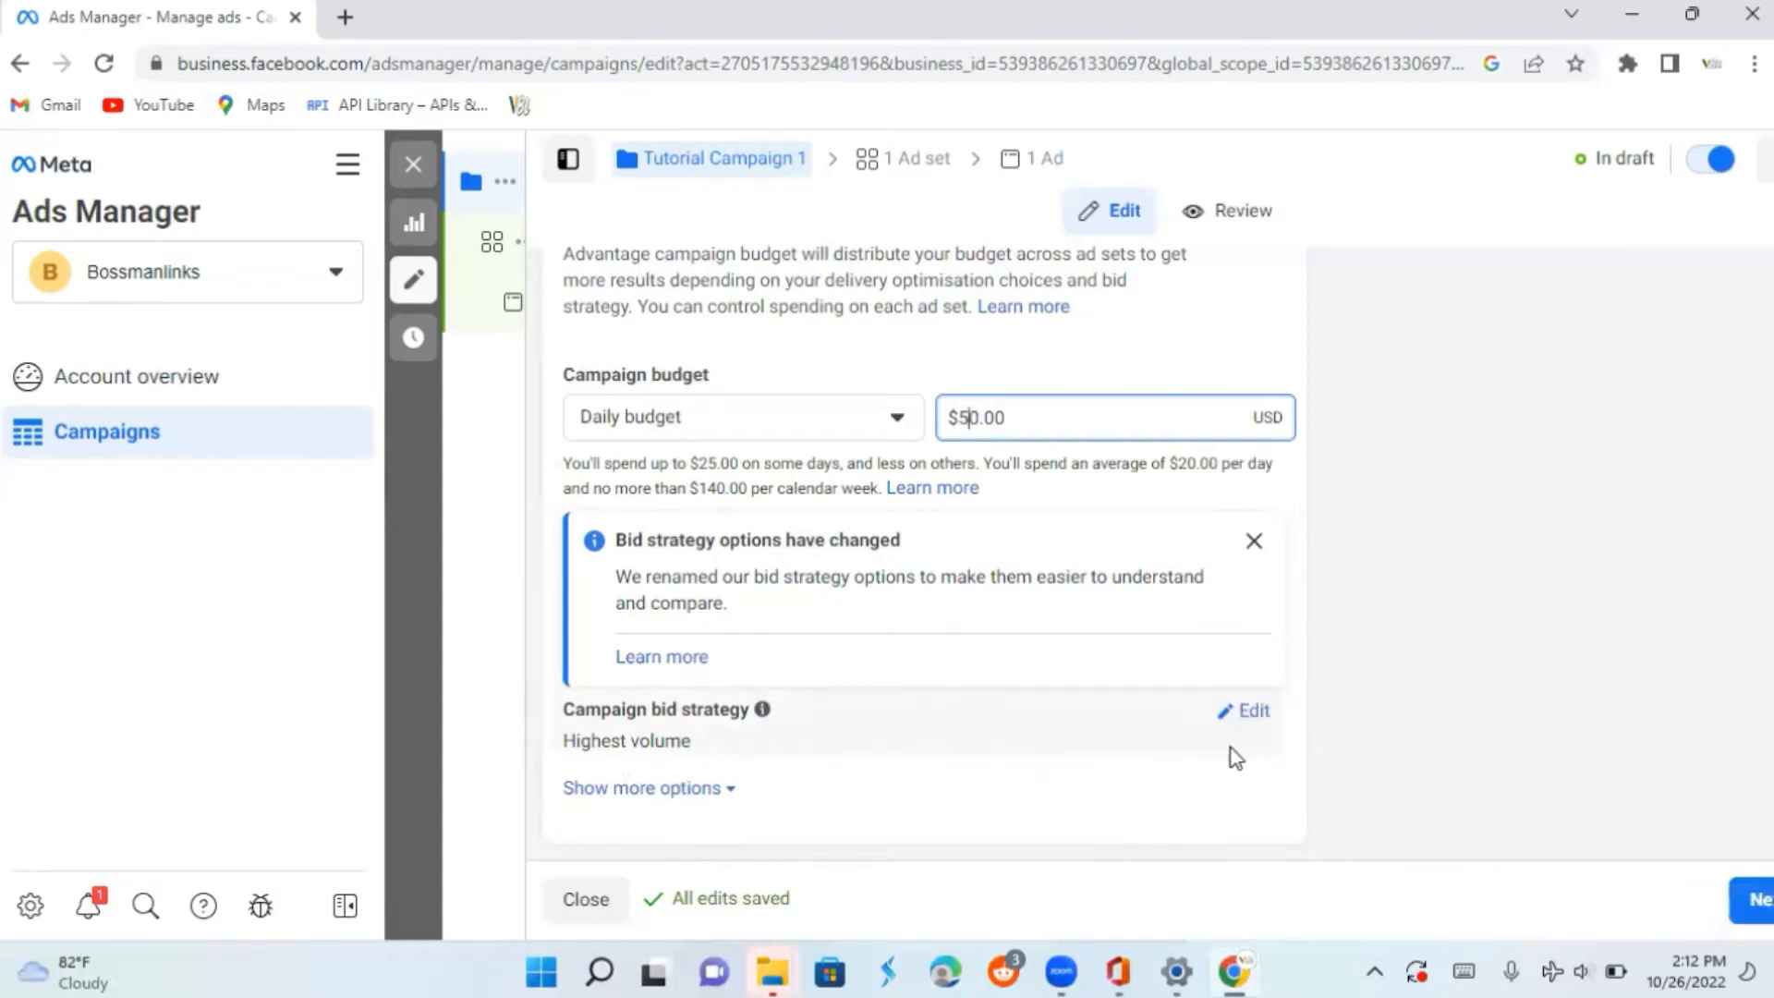
# Open the campaign bid strategy for editing, review its description and available options, and keep Highest volume
pyautogui.click(1254, 712)
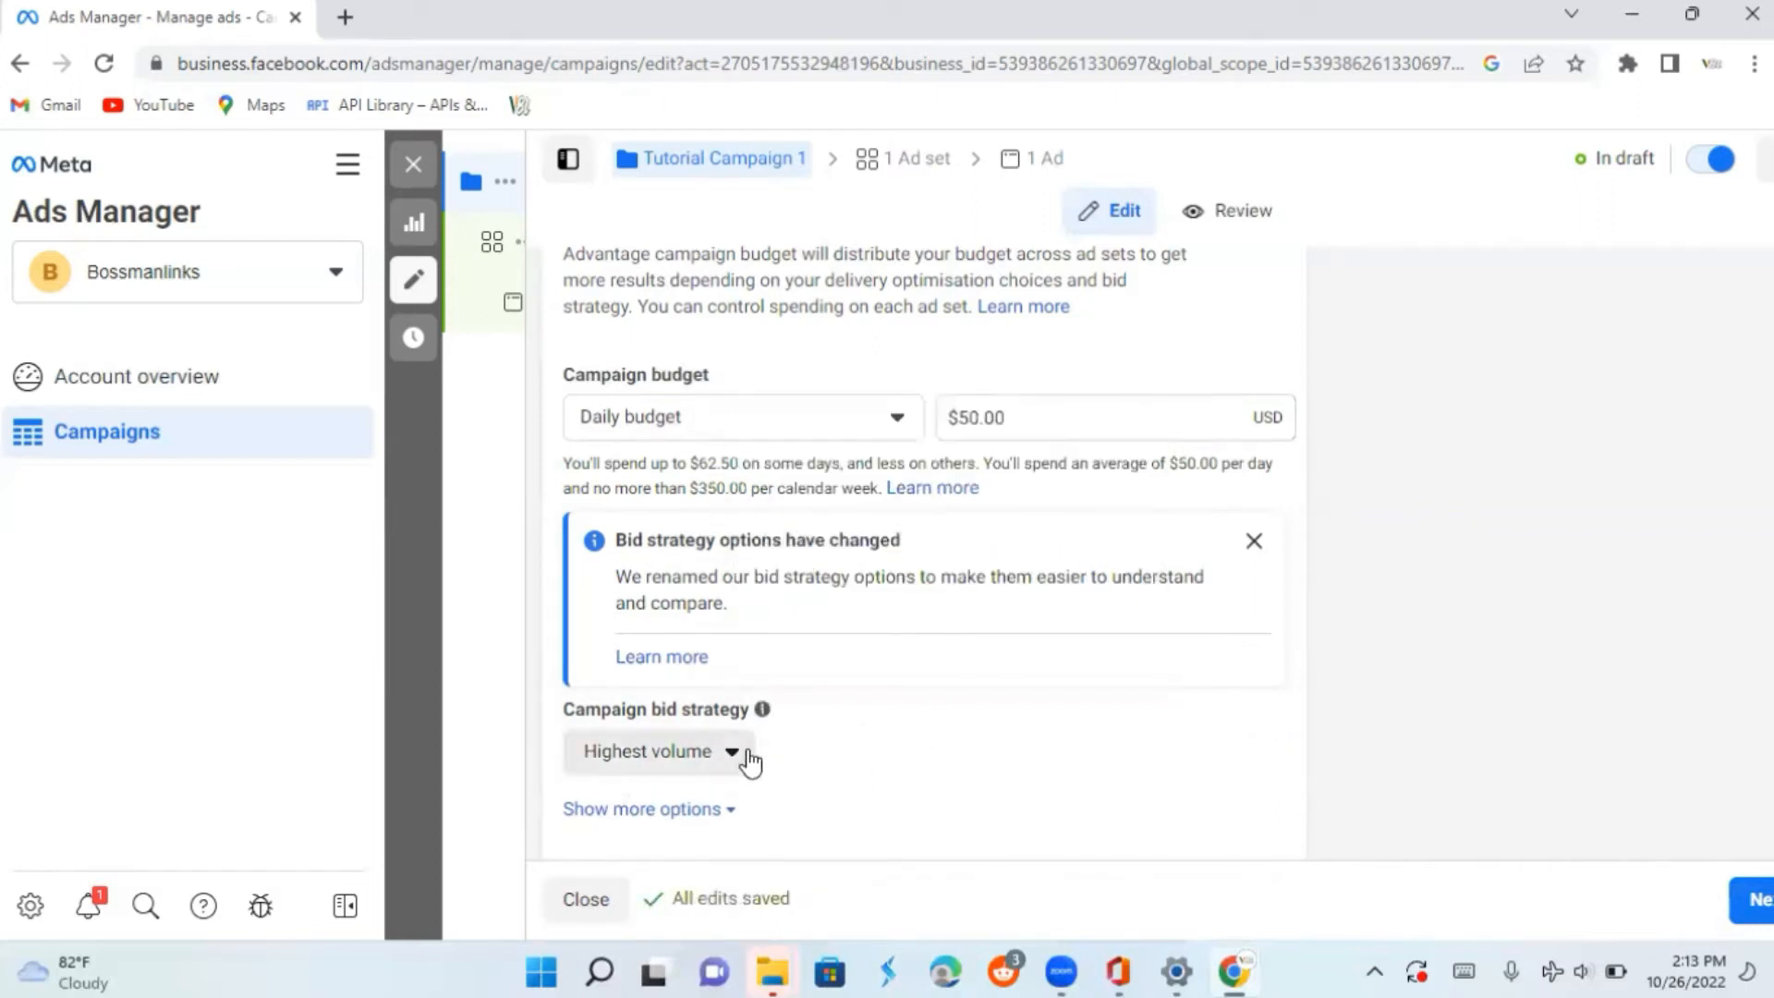
pyautogui.moveTo(763, 715)
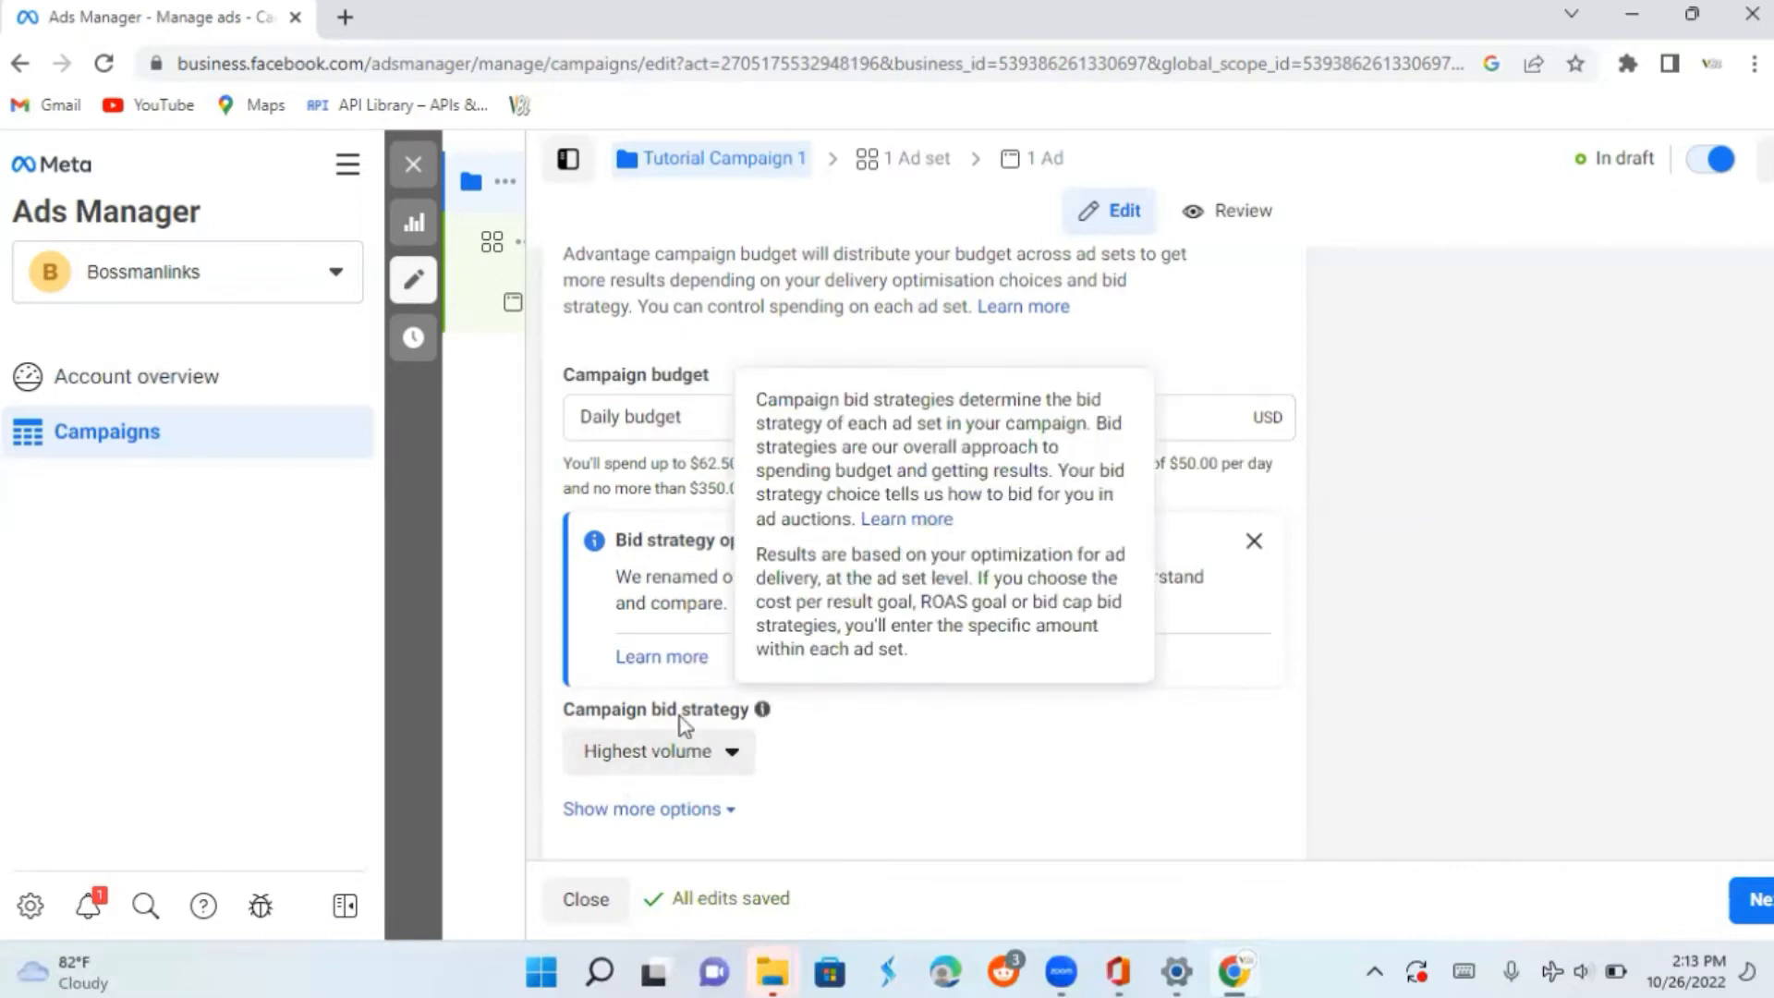
pyautogui.click(726, 760)
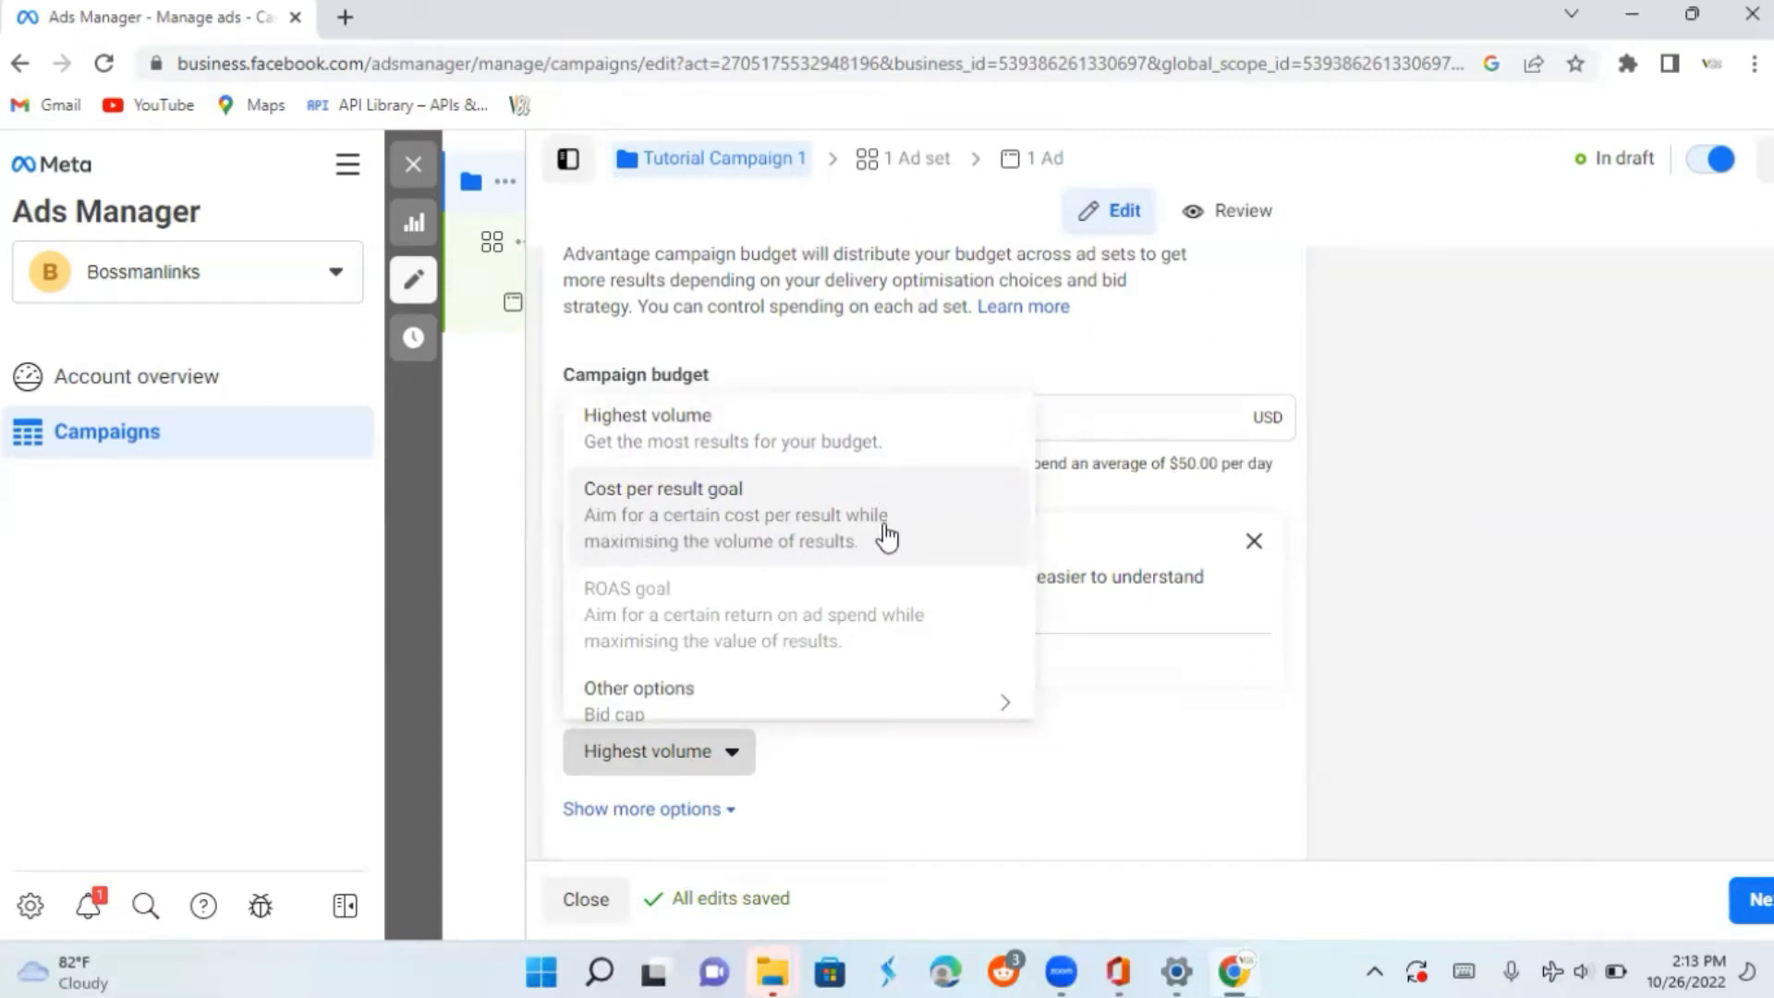
pyautogui.moveTo(911, 594)
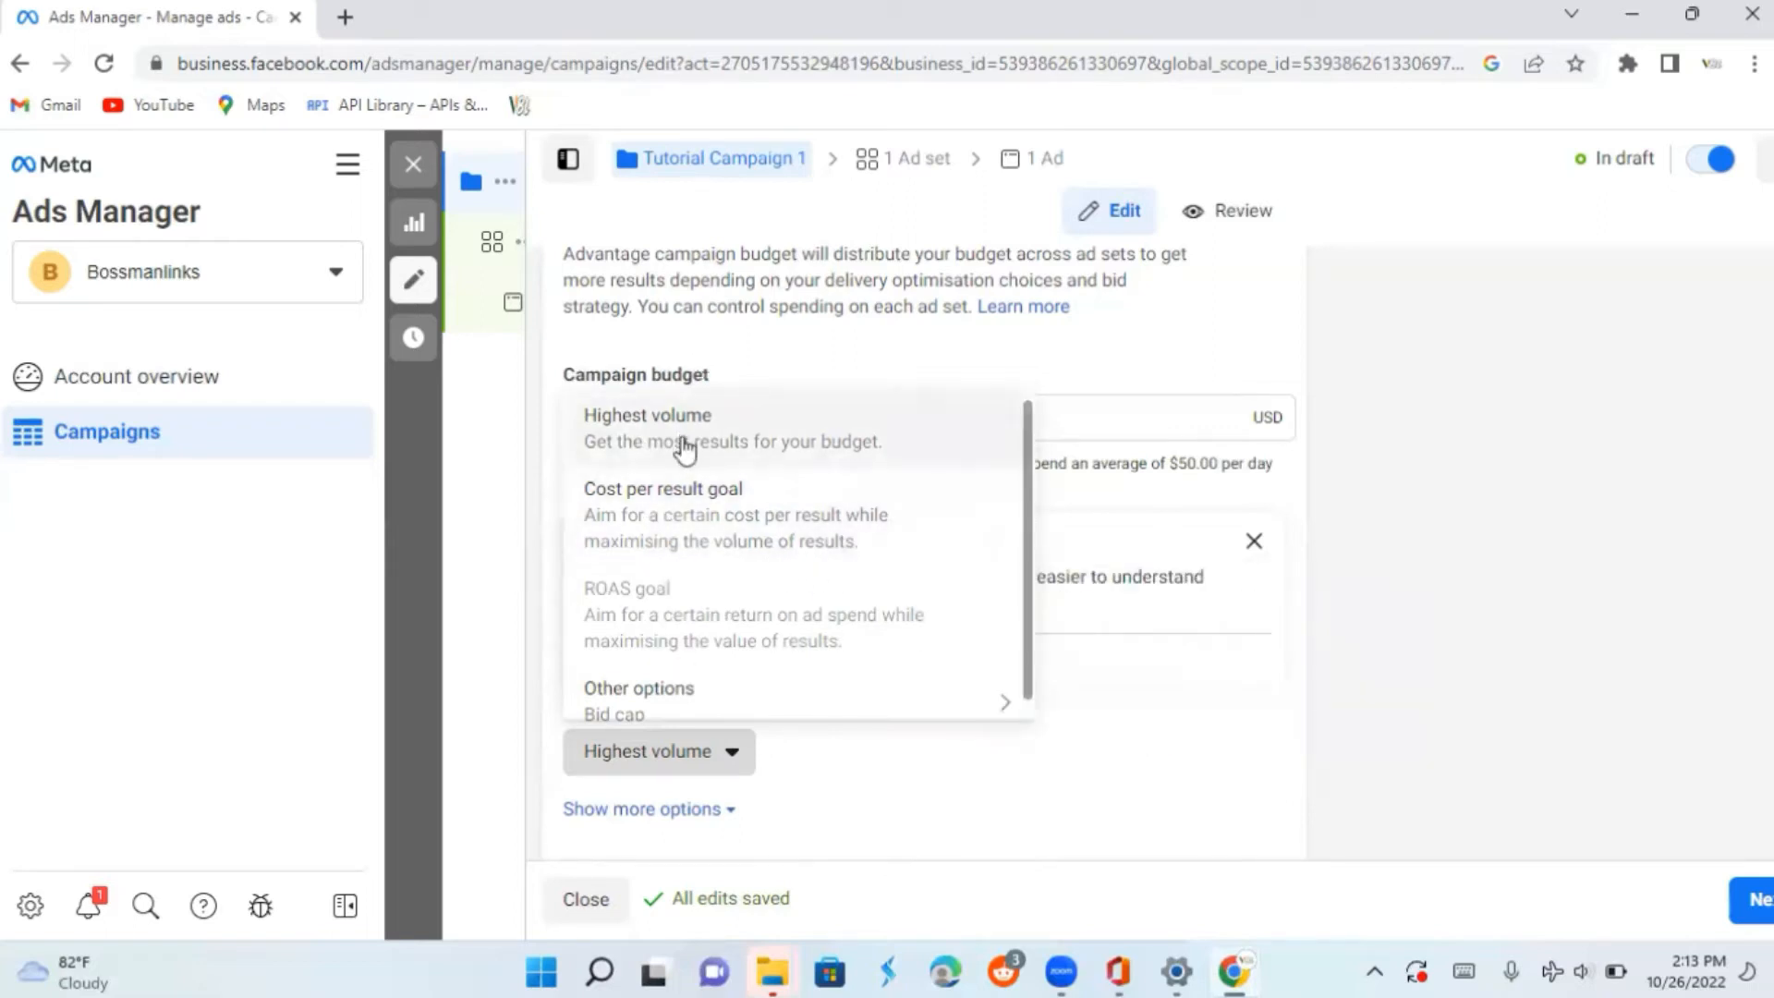
pyautogui.click(1235, 780)
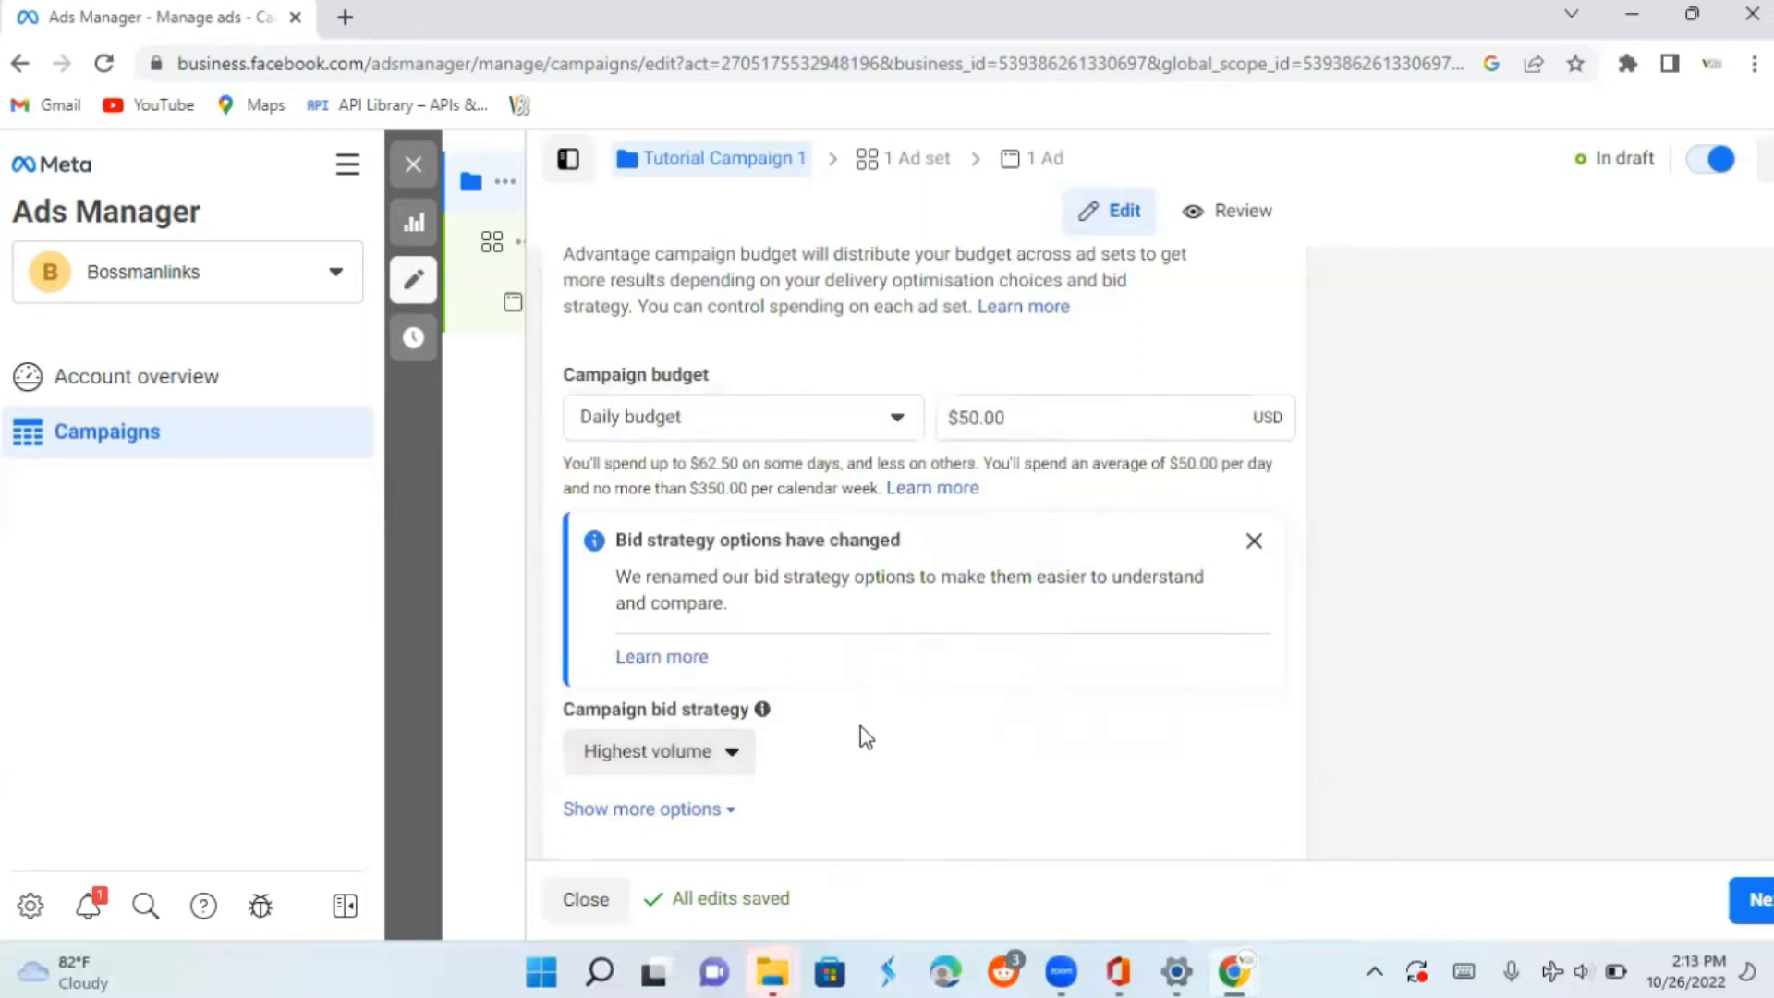
# Continue to the ad set level and rename the ad set as "Tutorial 1 ad set"
pyautogui.click(1753, 897)
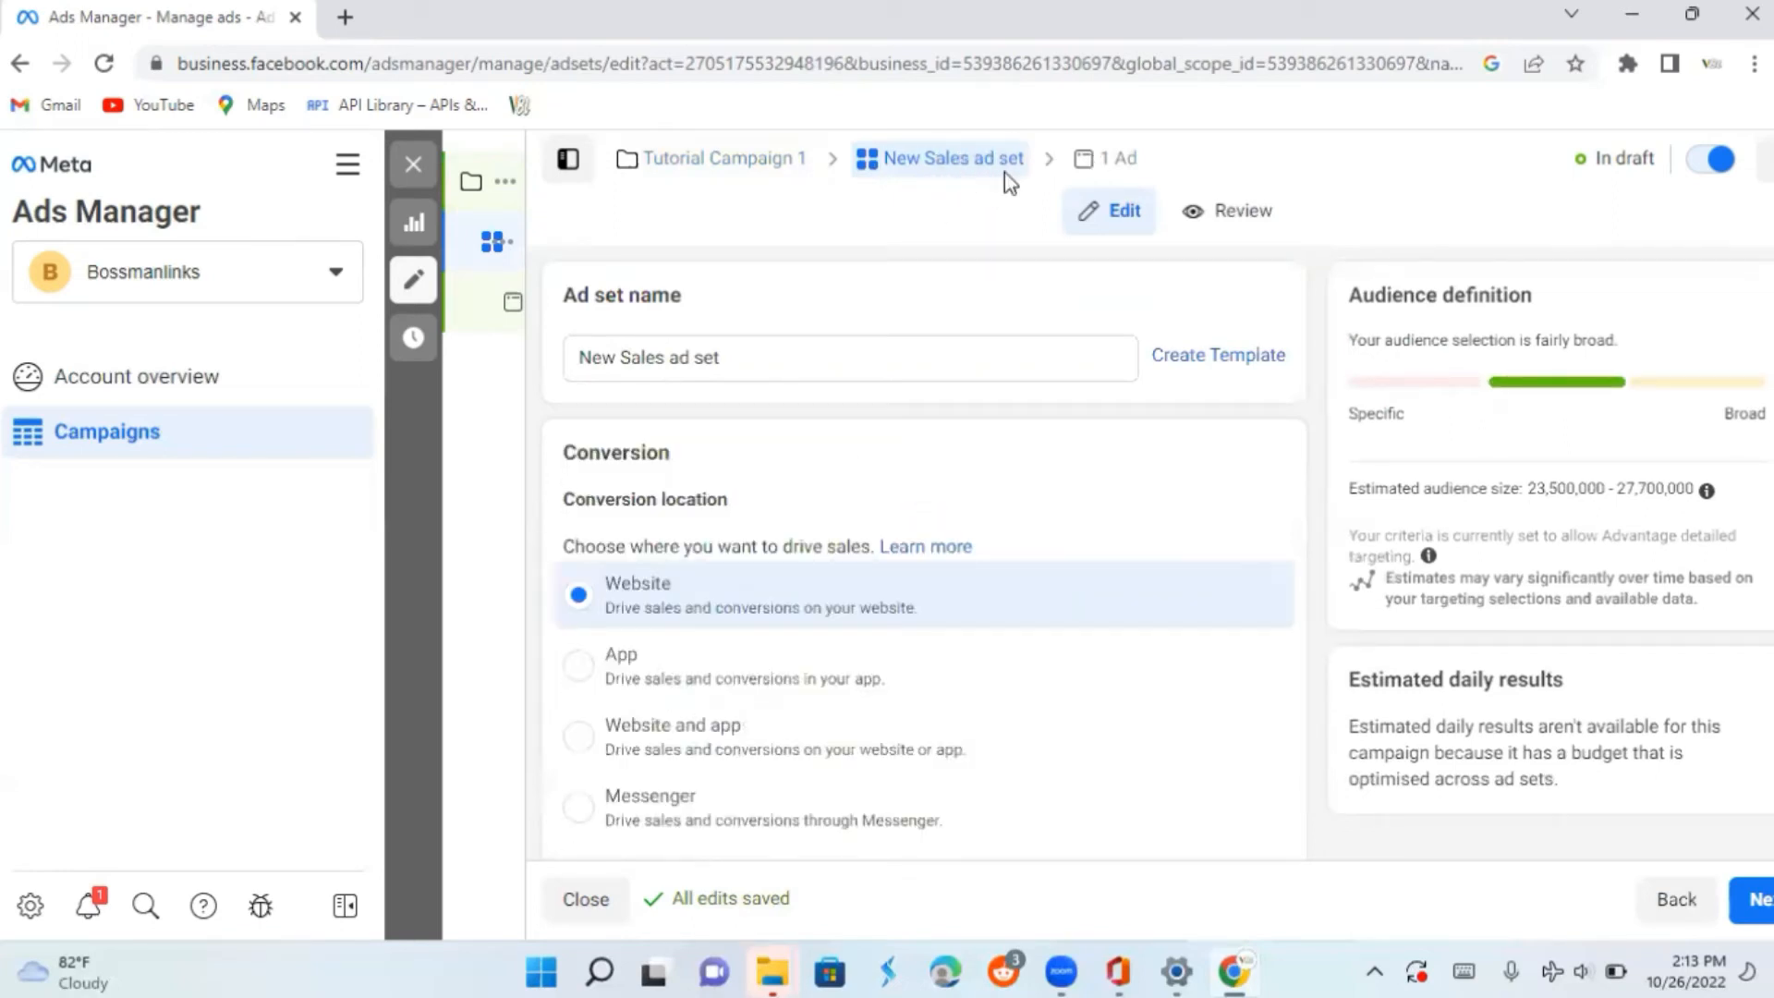
pyautogui.click(763, 352)
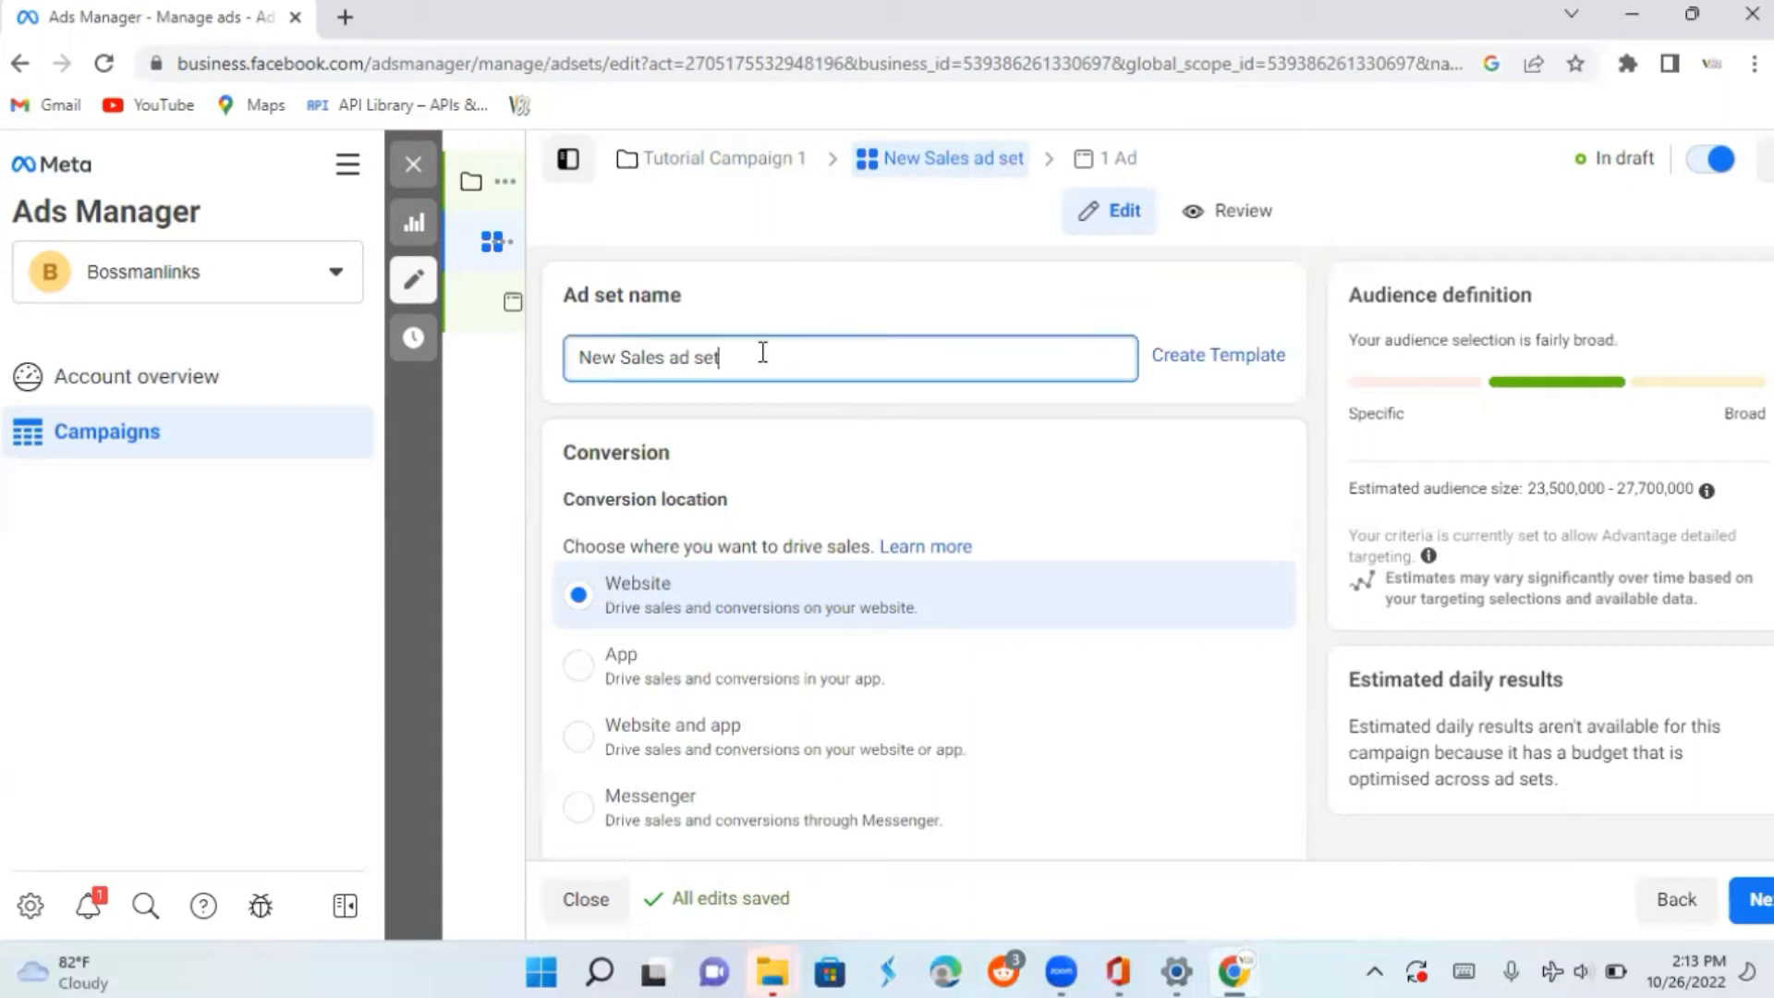
pyautogui.click(672, 361)
pyautogui.press('BackSpace')
pyautogui.press('BackSpace')
pyautogui.press('BackSpace')
pyautogui.press('BackSpace')
pyautogui.press('BackSpace')
pyautogui.press('BackSpace')
pyautogui.press('BackSpace')
pyautogui.press('BackSpace')
pyautogui.press('BackSpace')
pyautogui.press('BackSpace')
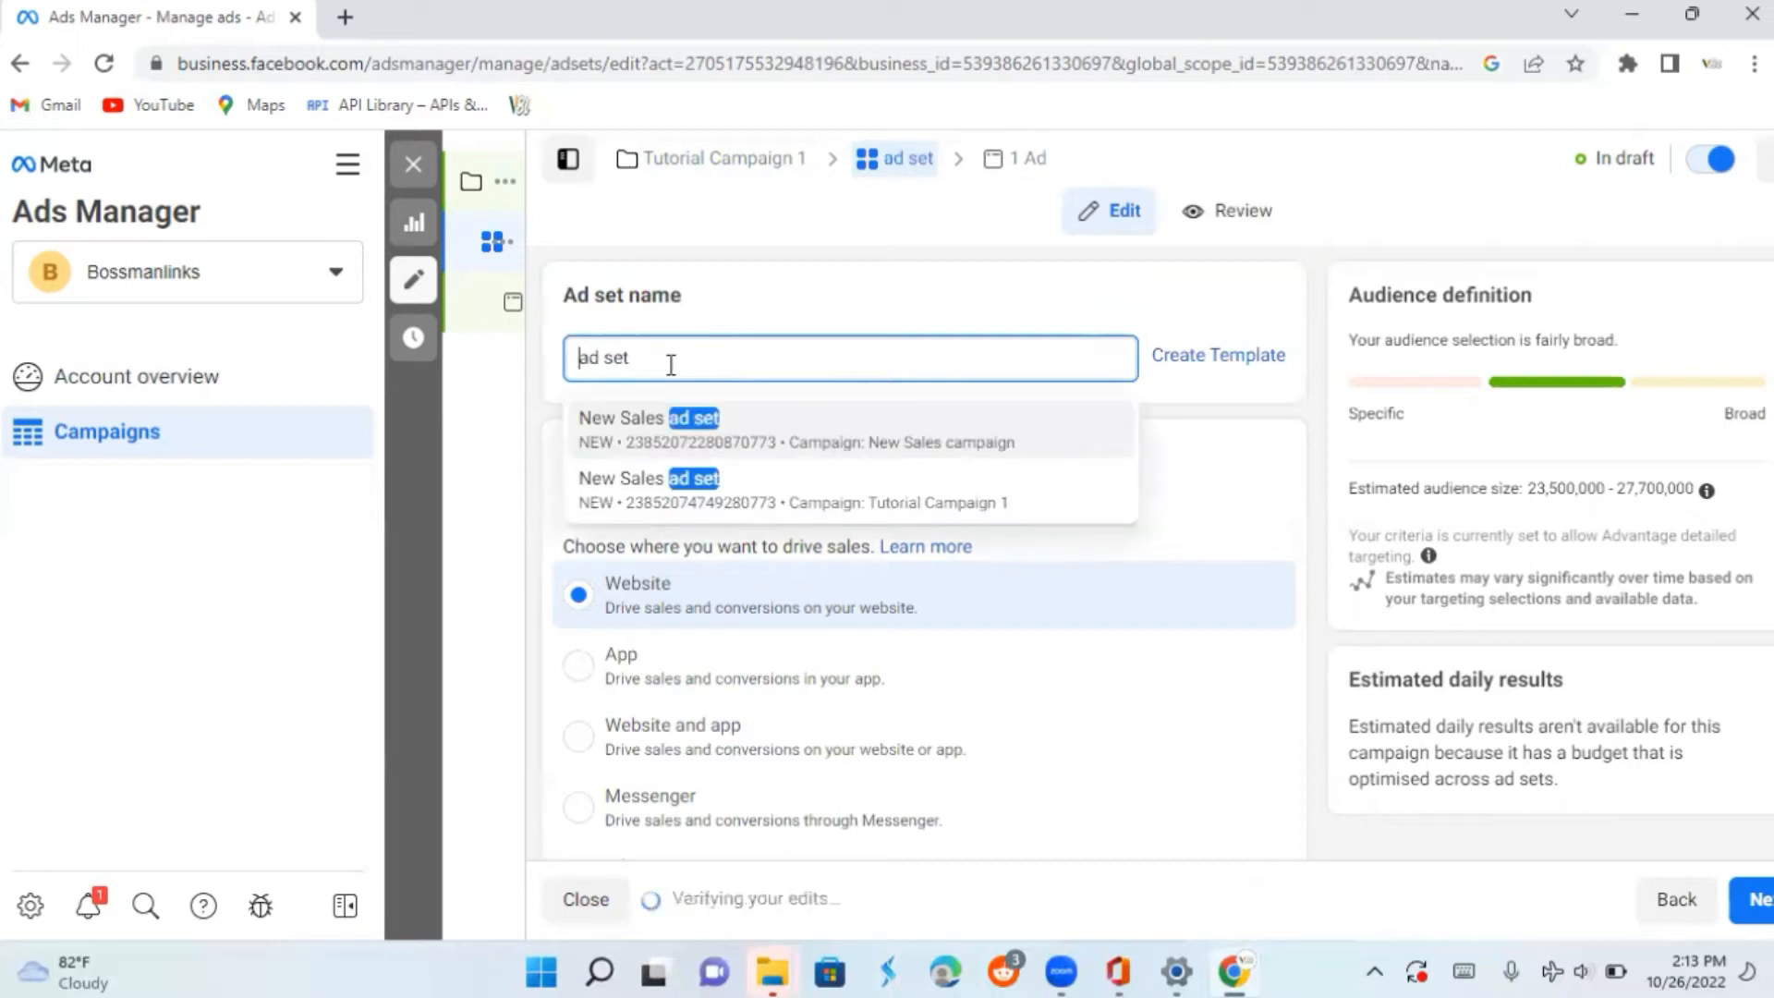
pyautogui.write('T')
pyautogui.write('utor')
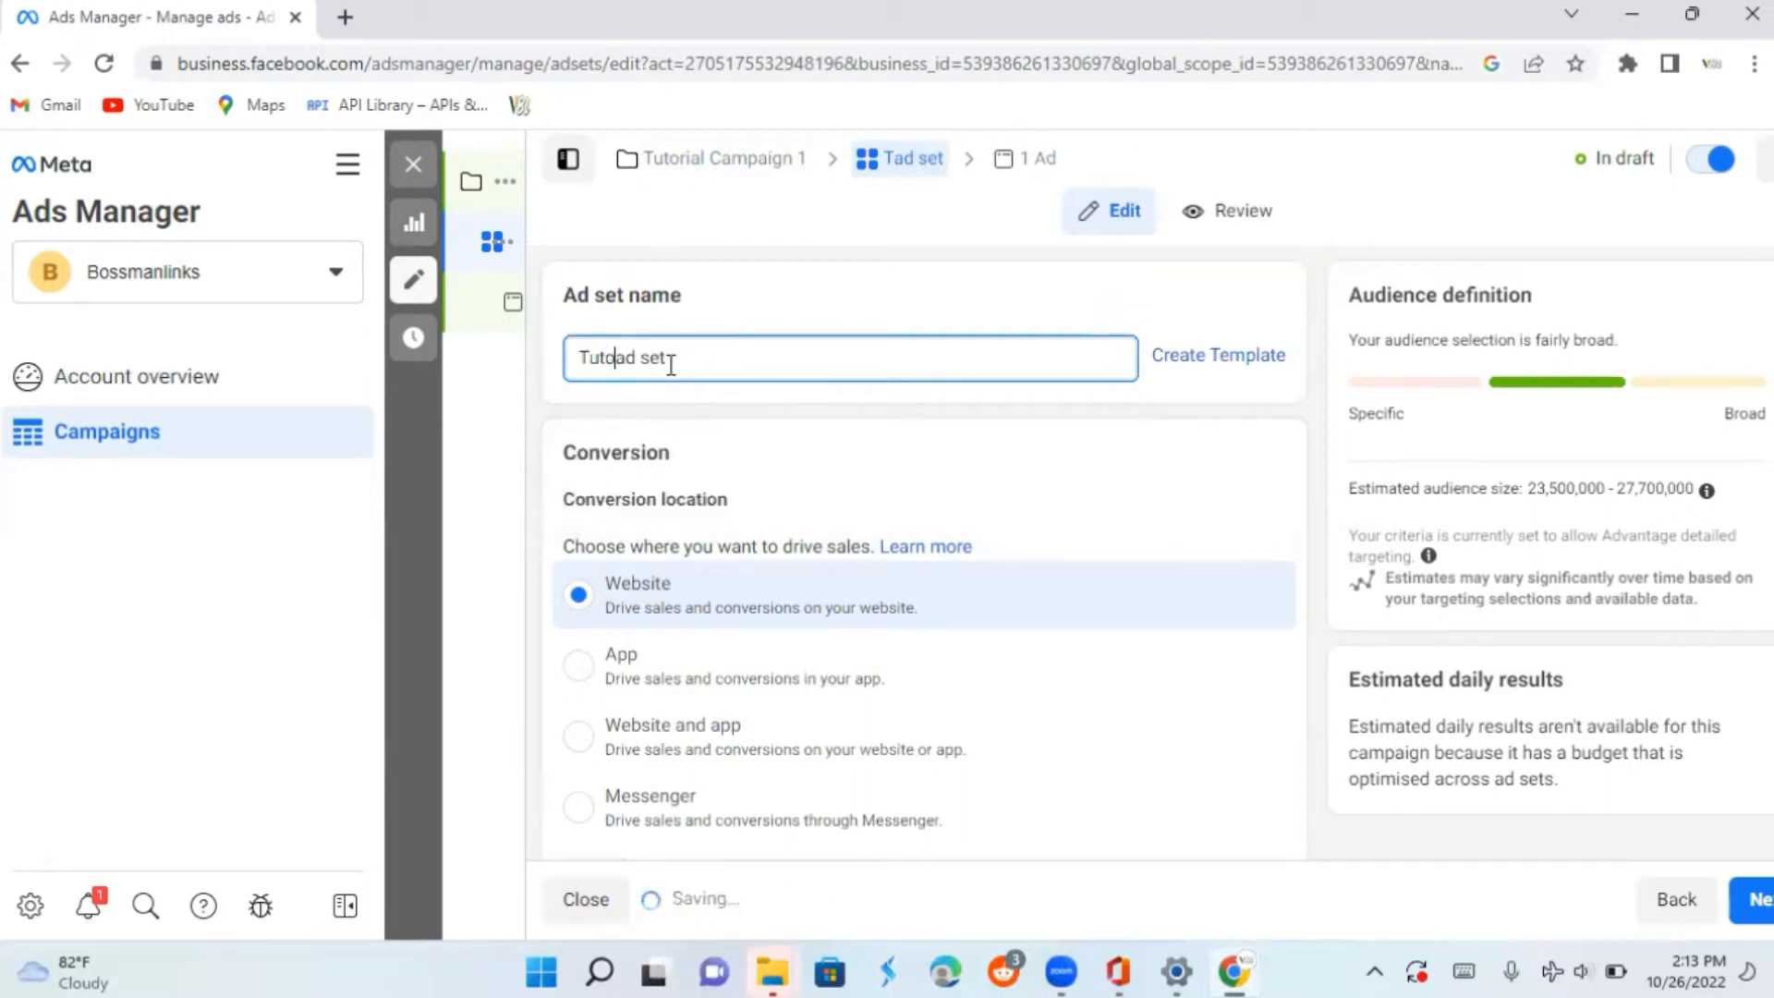
pyautogui.write('ial')
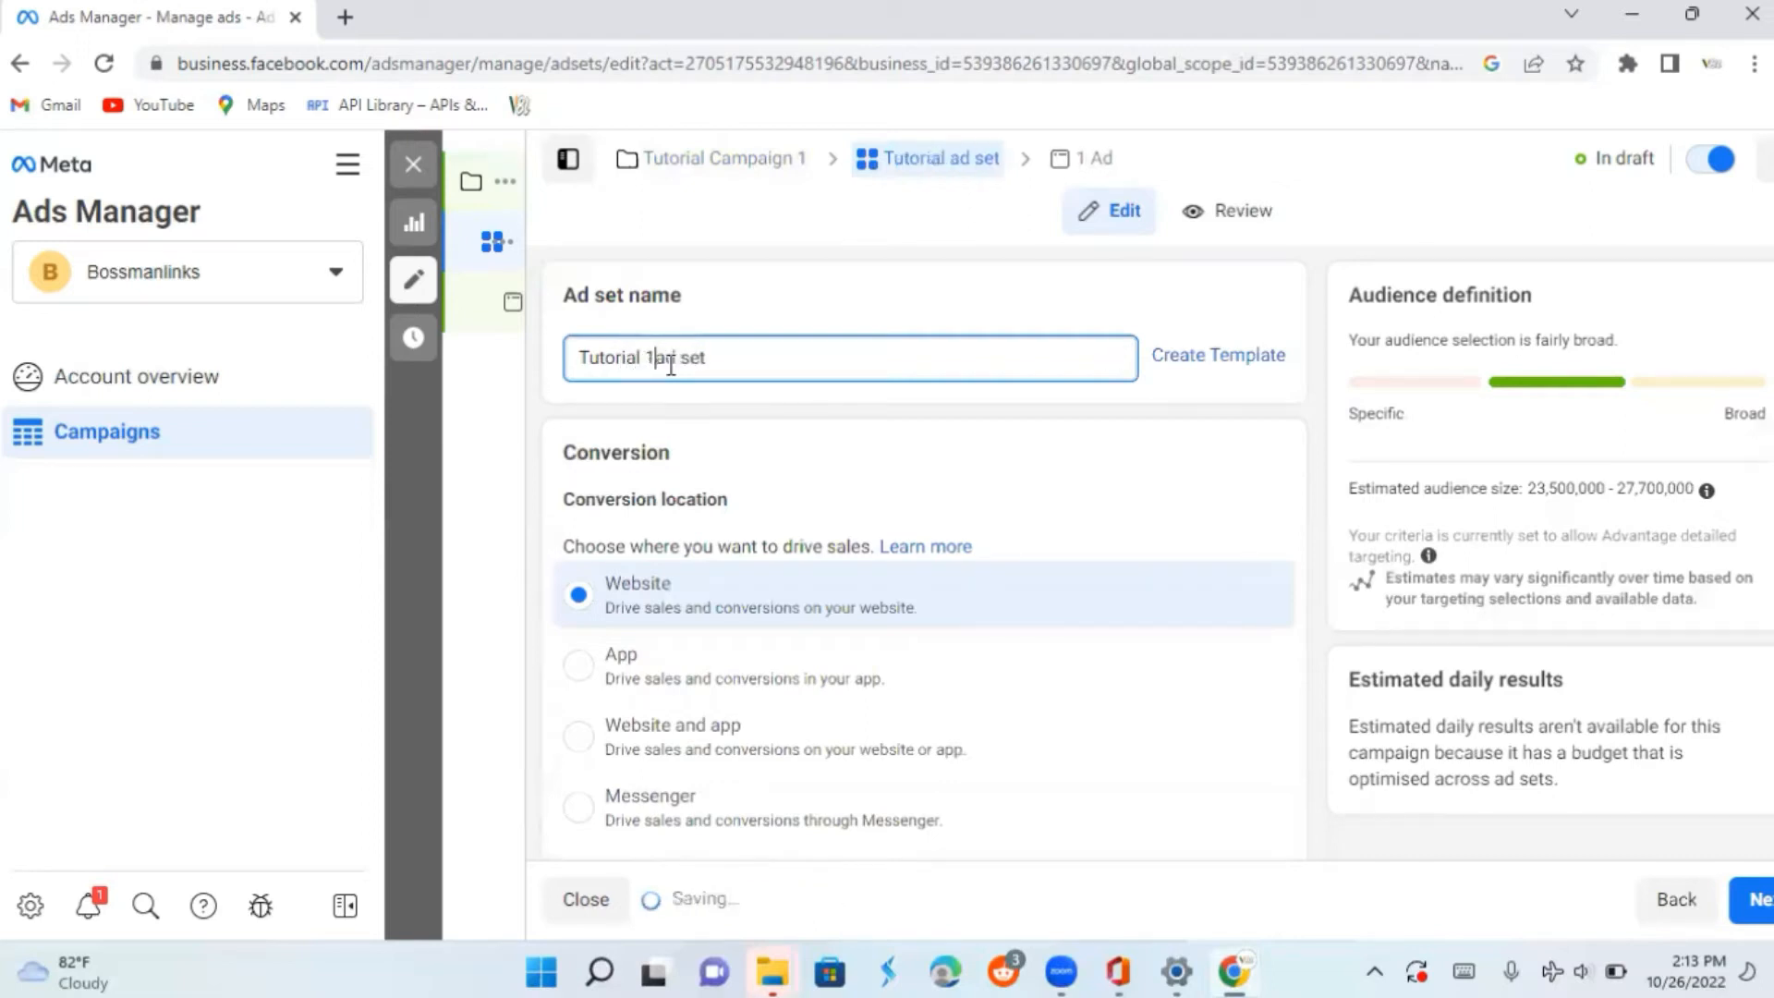
pyautogui.write(' 1n')
pyautogui.press('BackSpace')
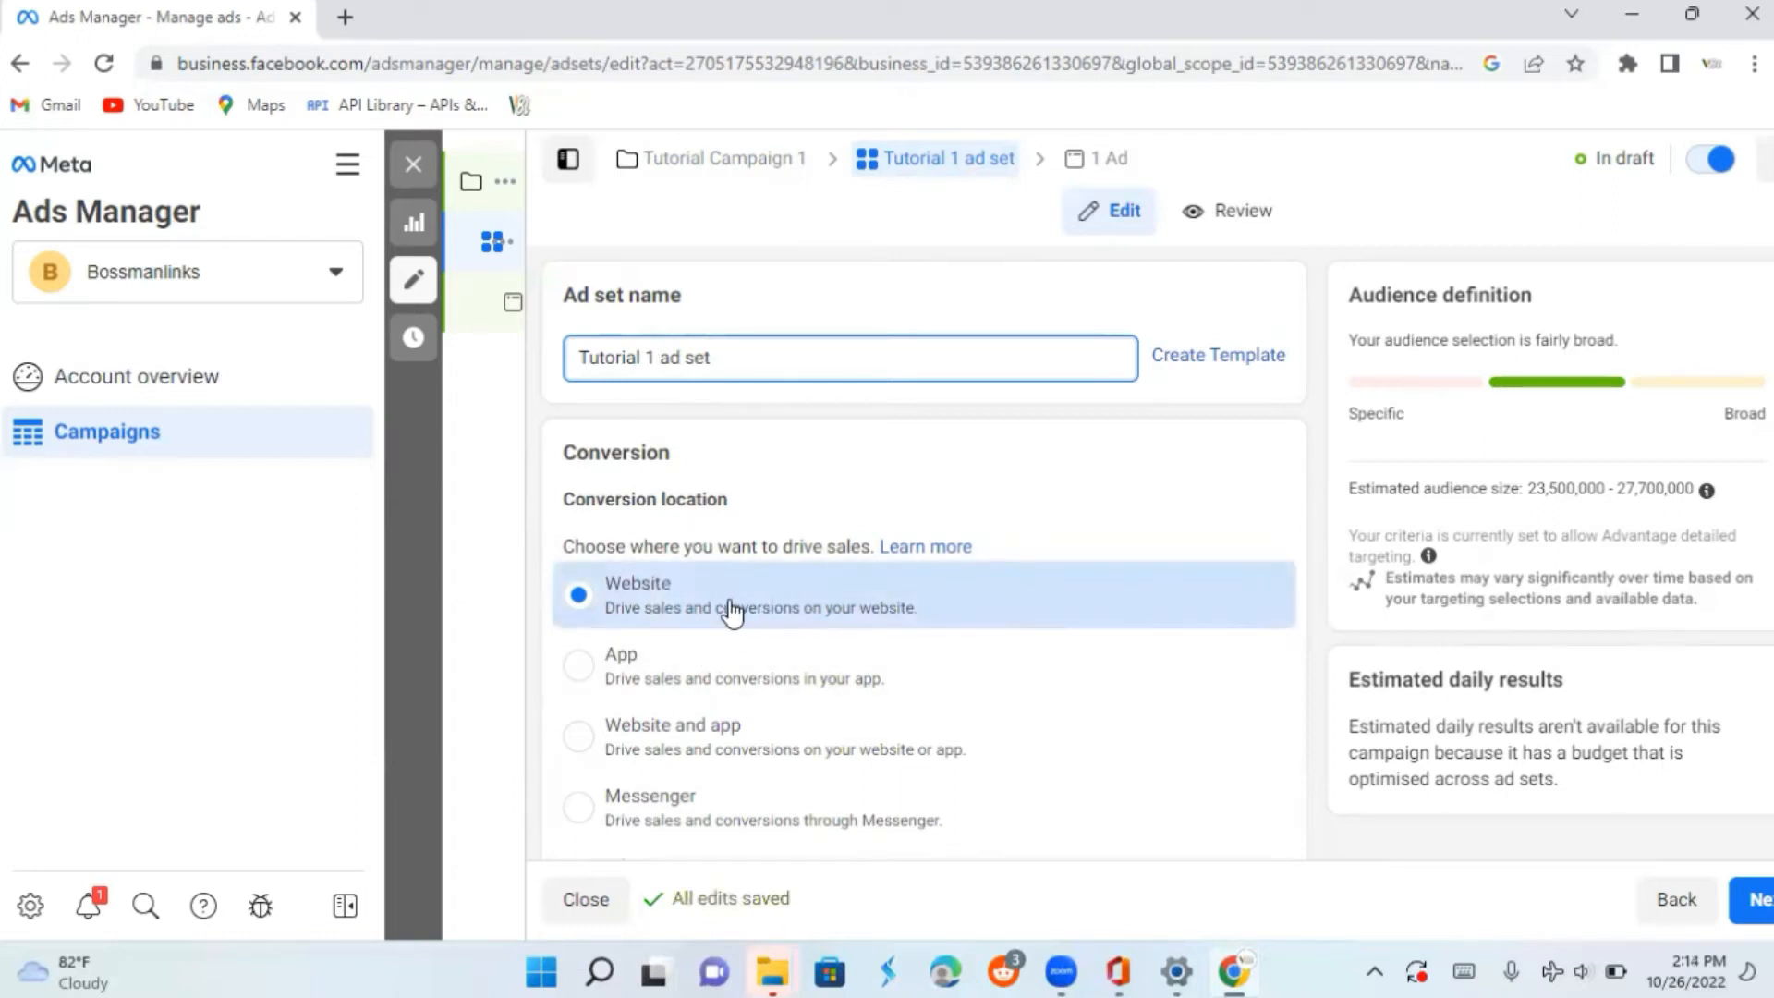
# Turn on Dynamic creative for the ad set and accept losing Advantage+ creative for catalogue
pyautogui.scroll(-4, 734, 612)
pyautogui.scroll(-4, 734, 611)
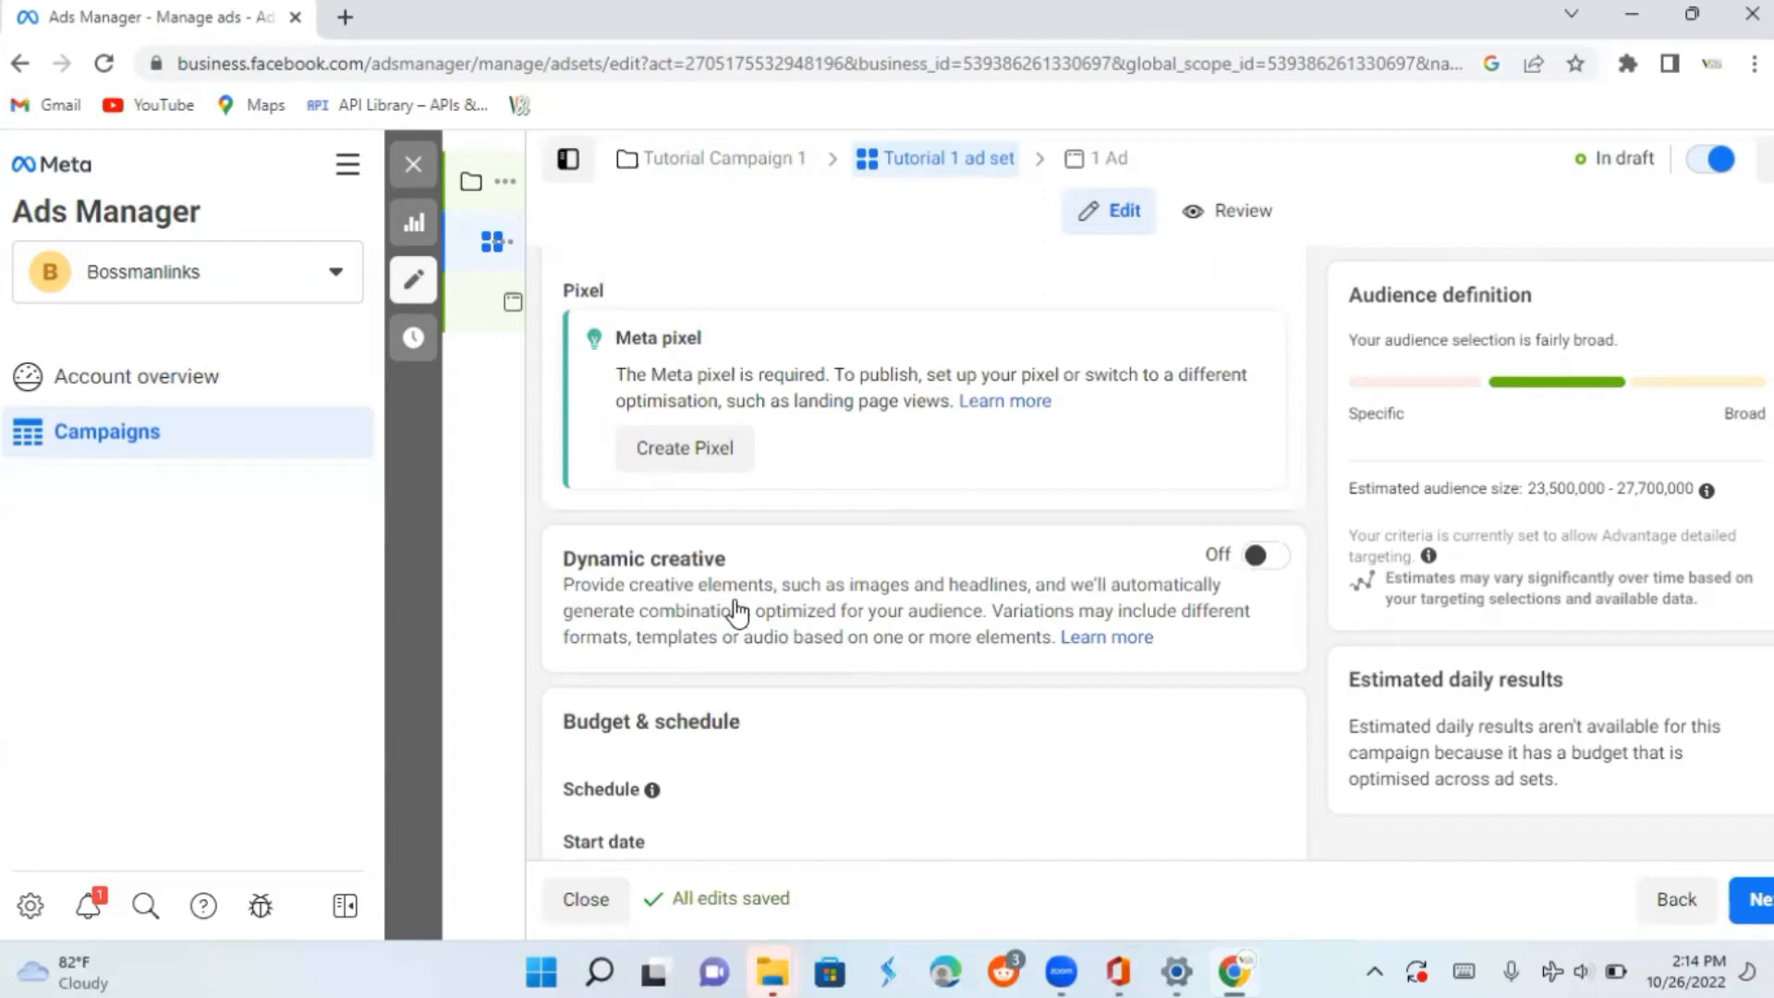
pyautogui.click(1282, 566)
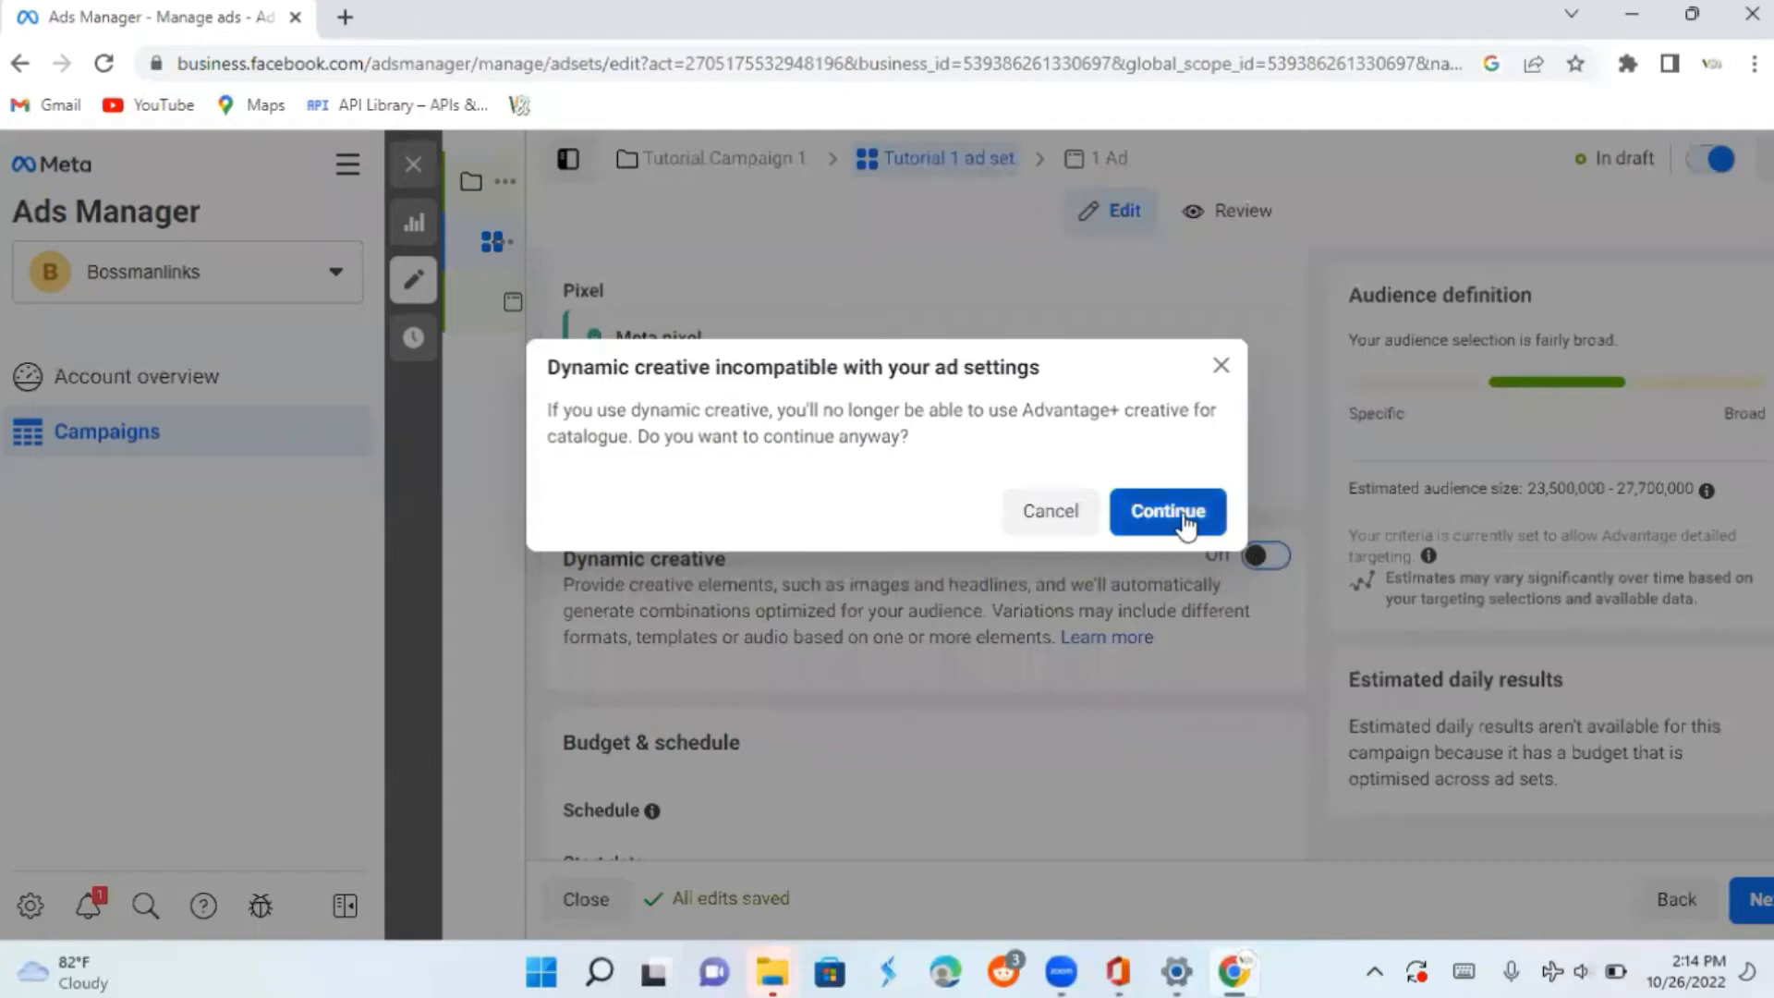
pyautogui.click(1185, 522)
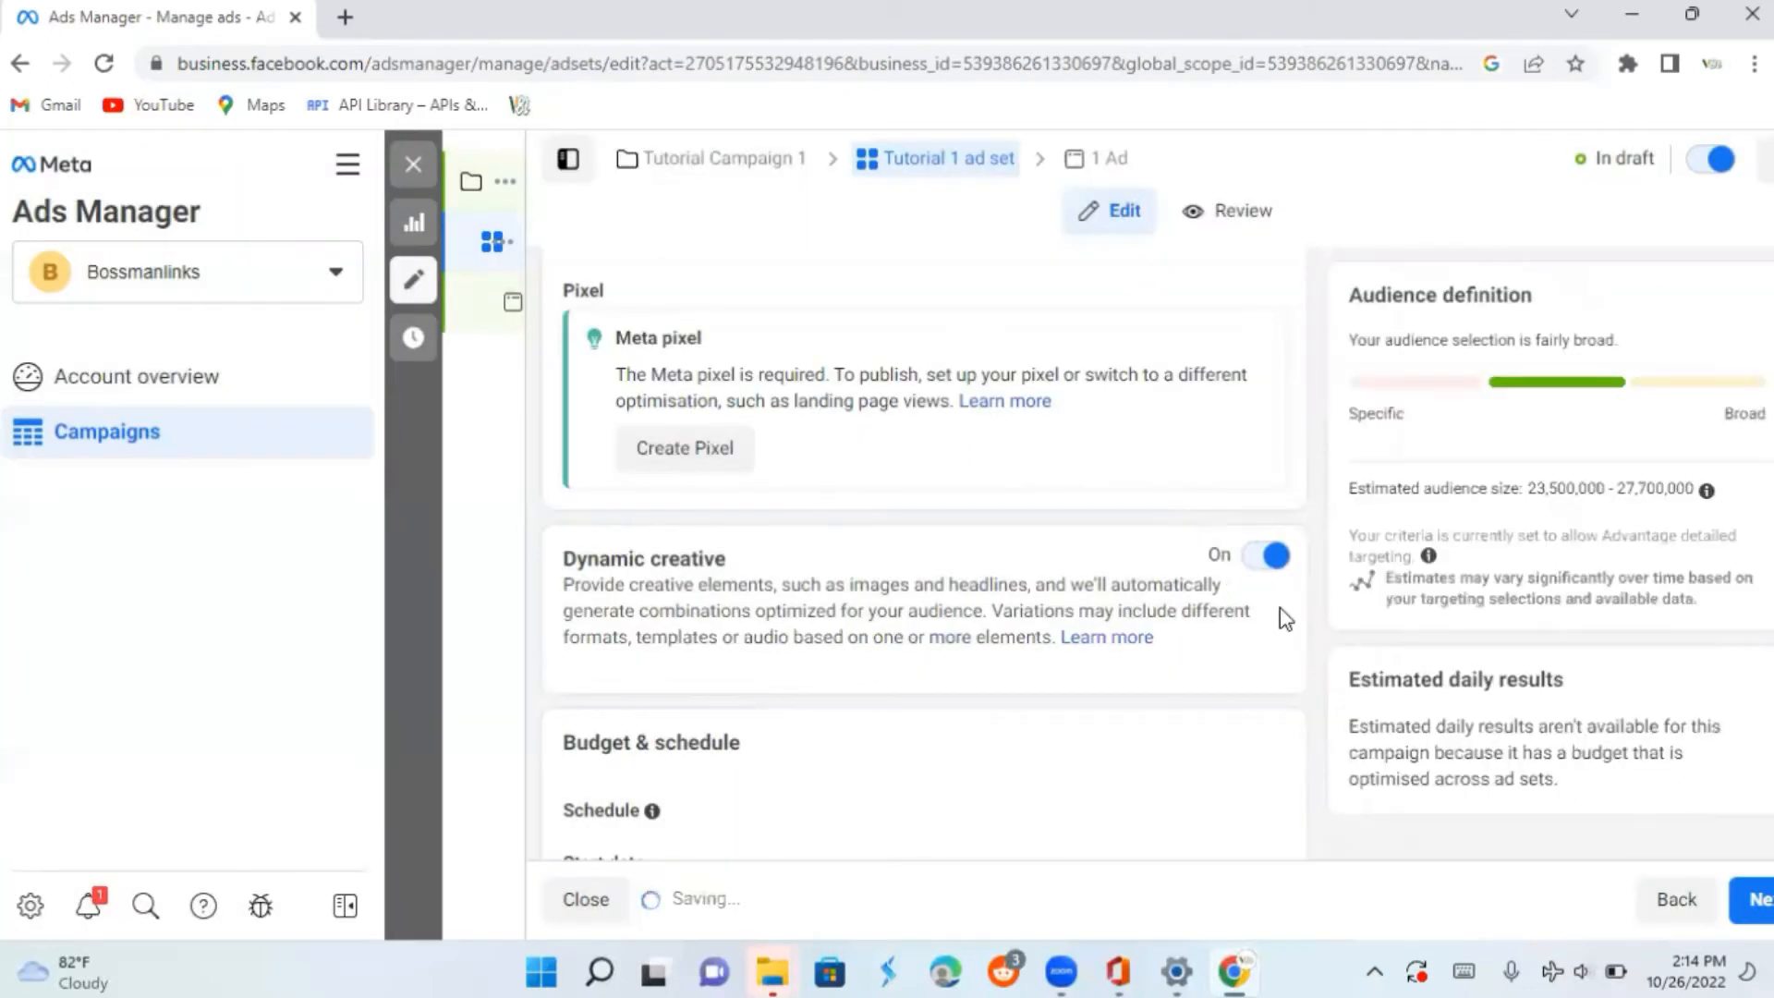
# Start a new Custom Audience, examine sources such as Offline activity, Website, Video and Lead form, and close the chooser without creating one
pyautogui.scroll(-3, 1142, 848)
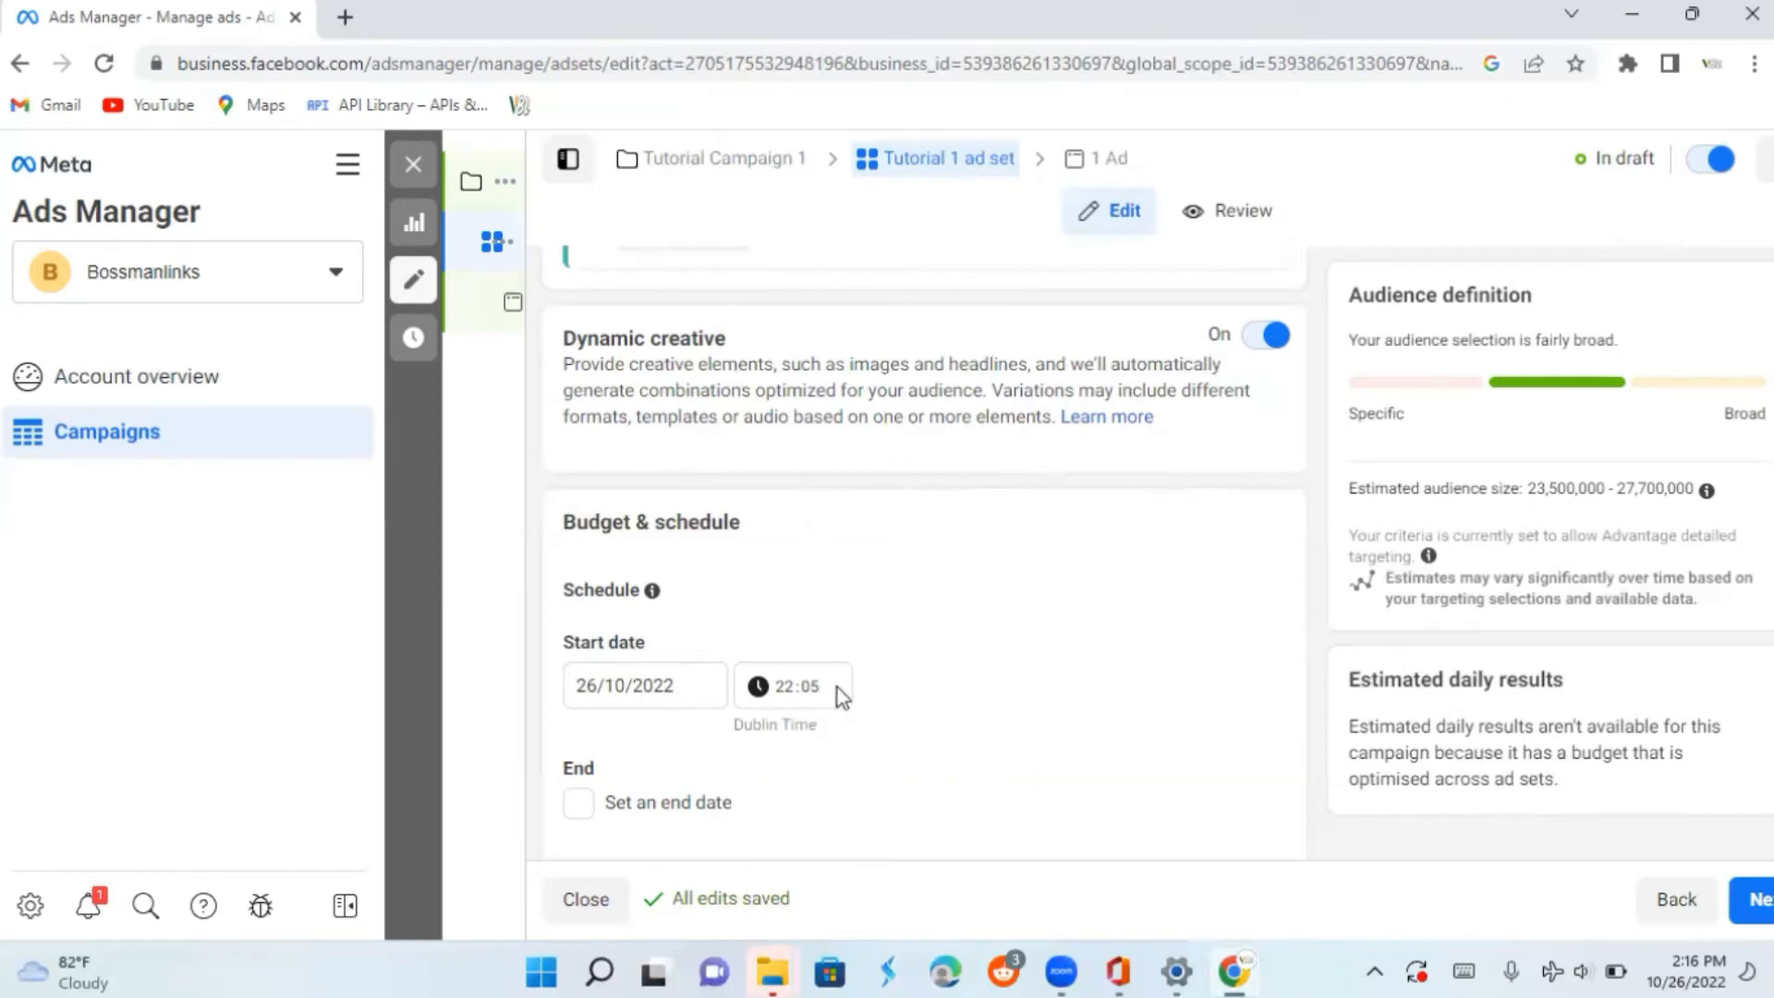
pyautogui.scroll(-4, 902, 972)
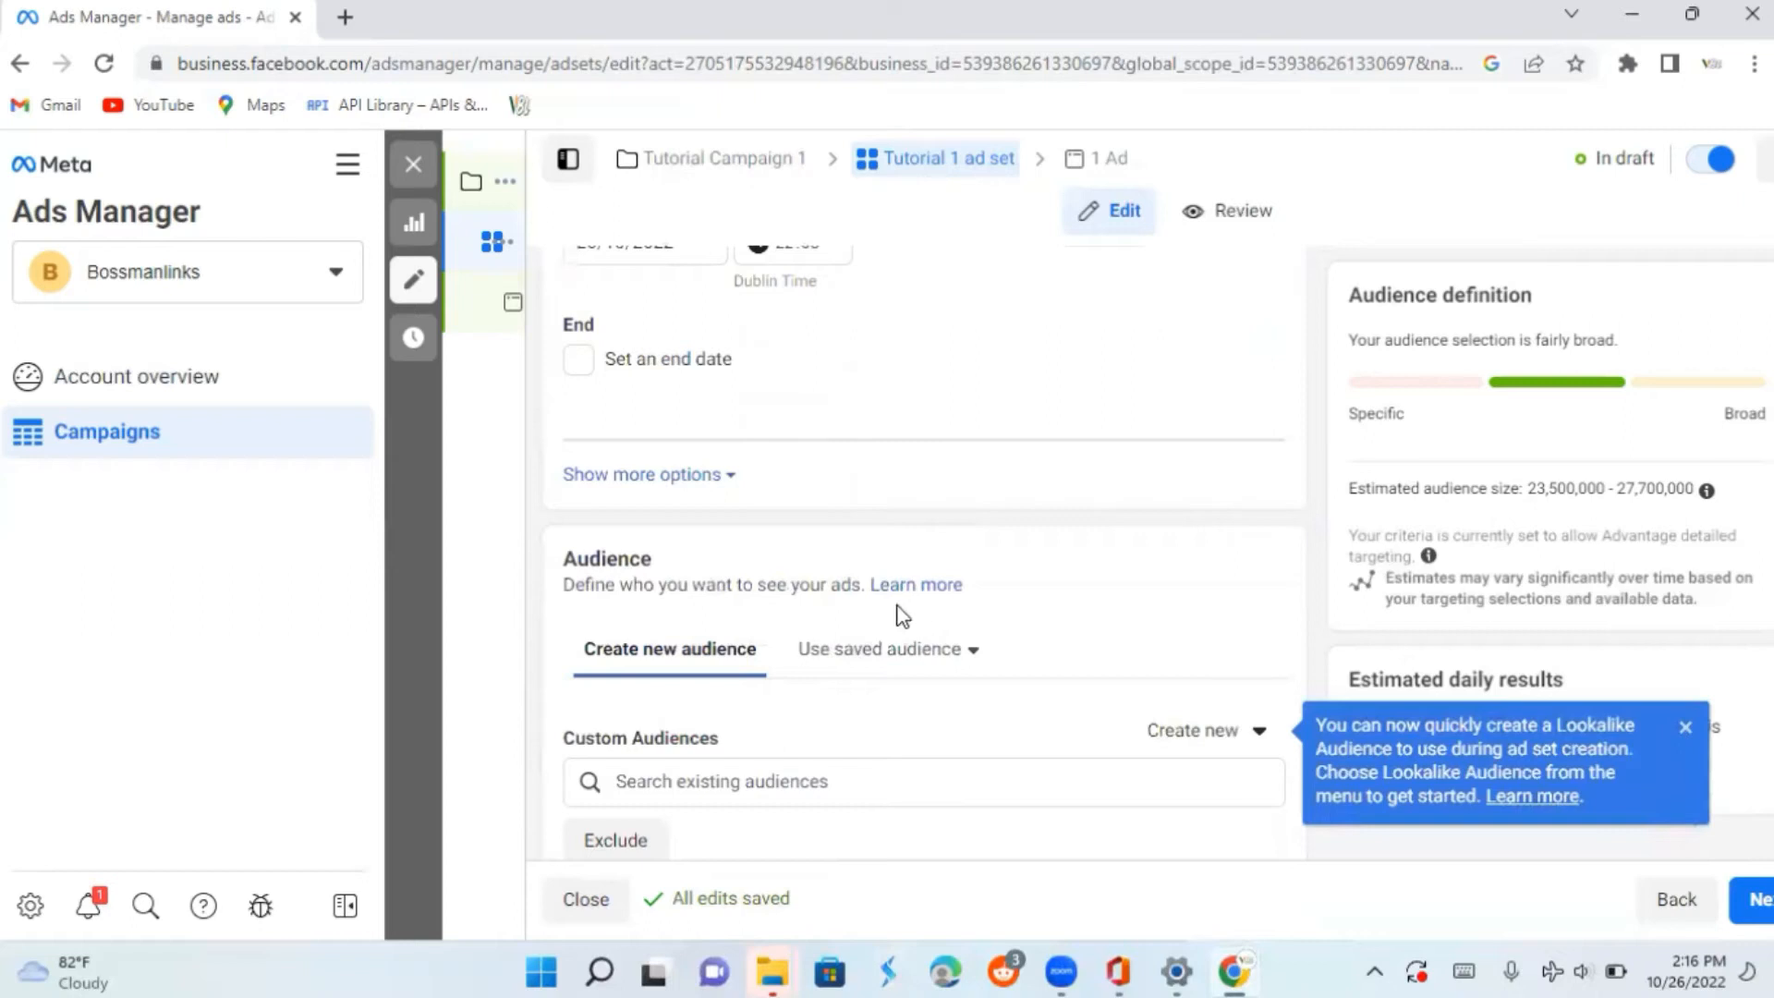
pyautogui.scroll(-3, 880, 688)
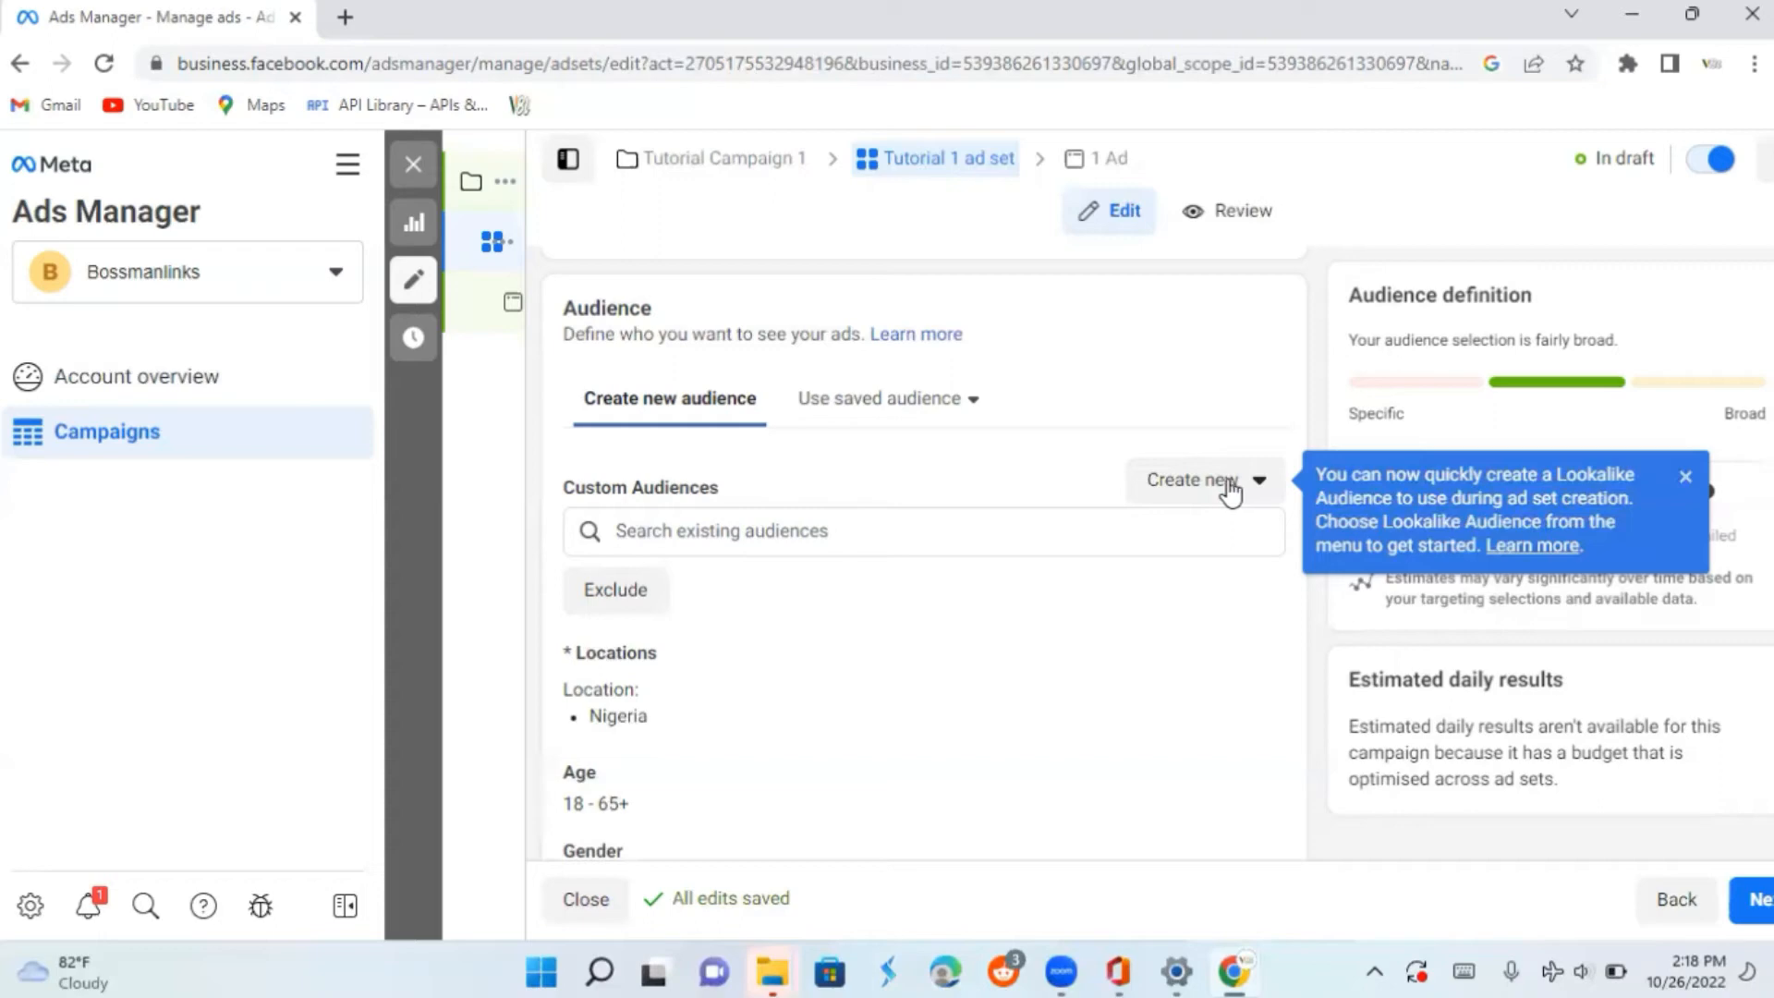
pyautogui.click(1231, 492)
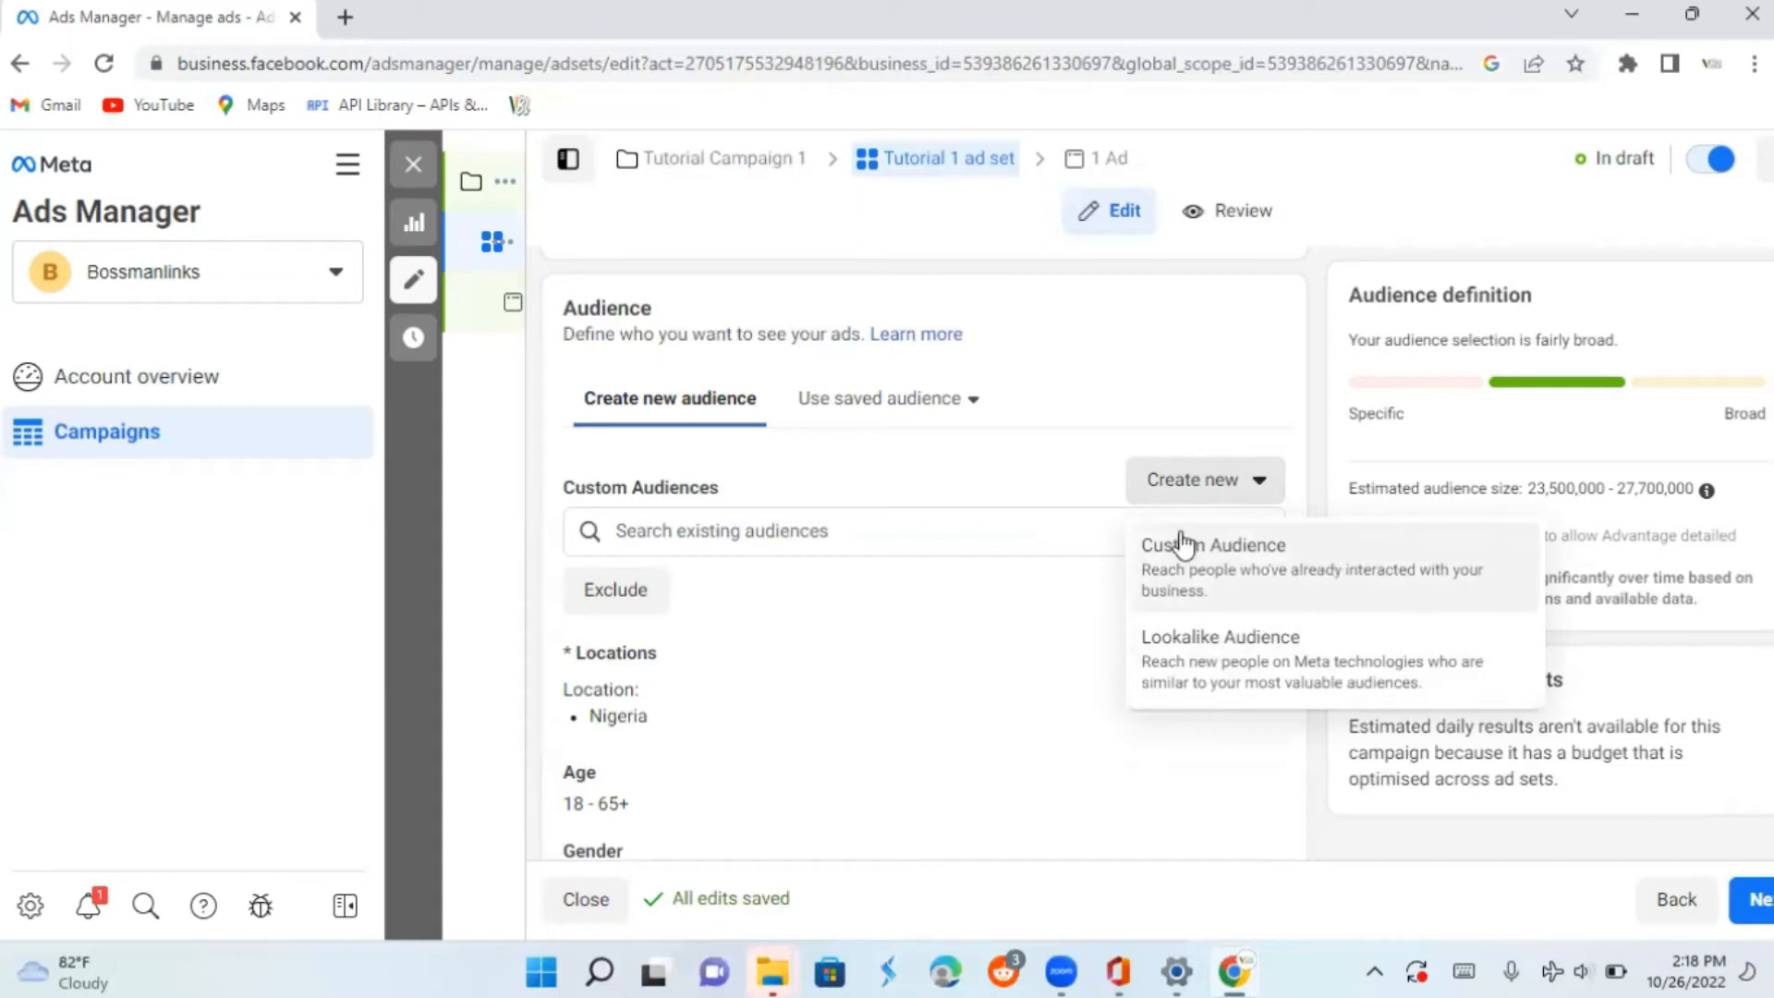
pyautogui.click(1273, 590)
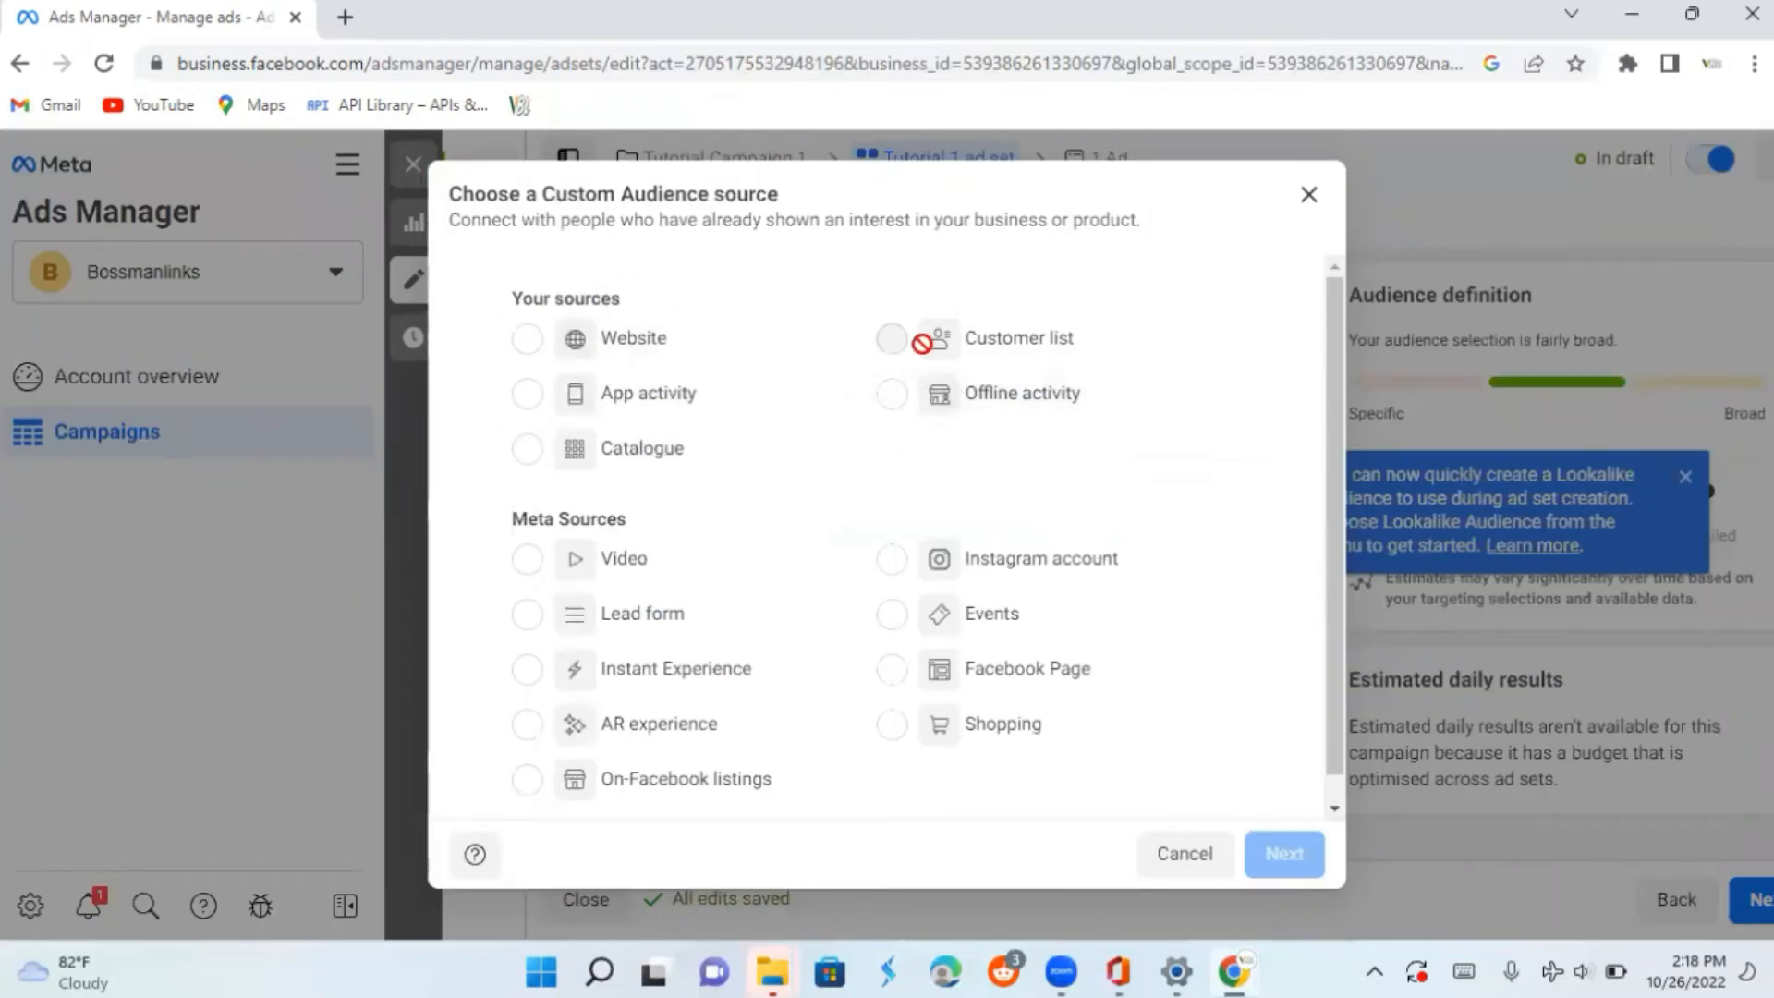
pyautogui.moveTo(901, 343)
pyautogui.click(1107, 407)
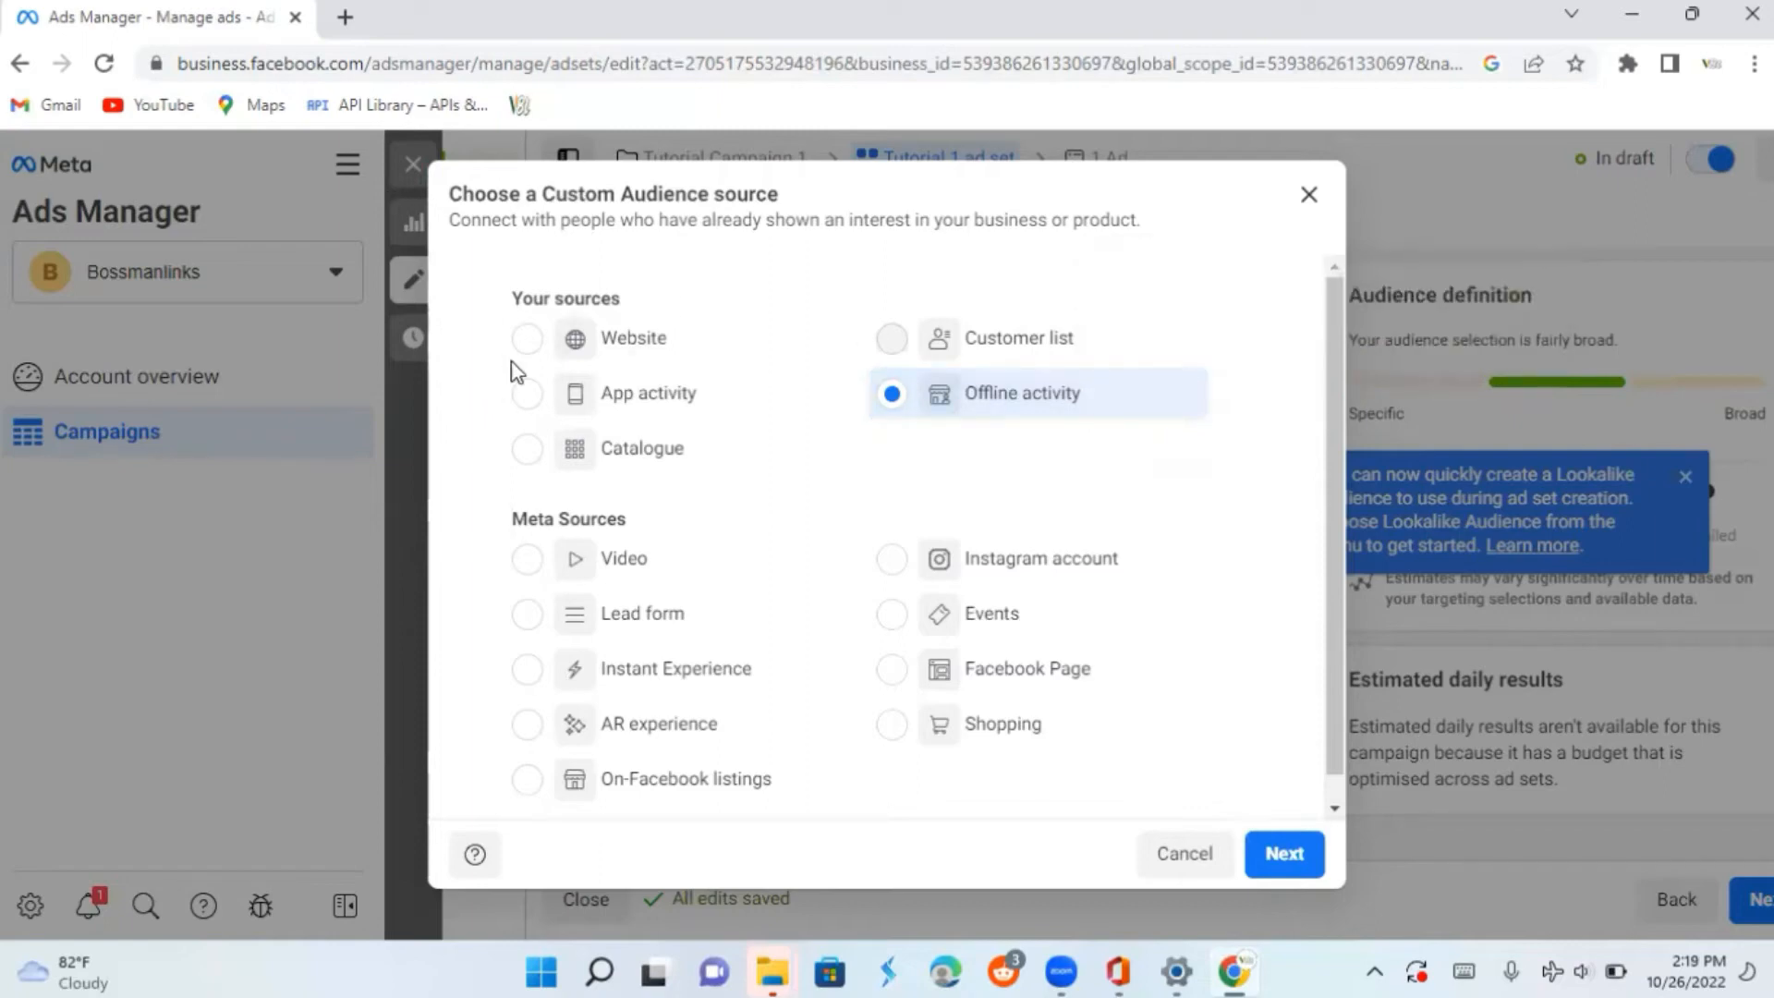
pyautogui.click(690, 349)
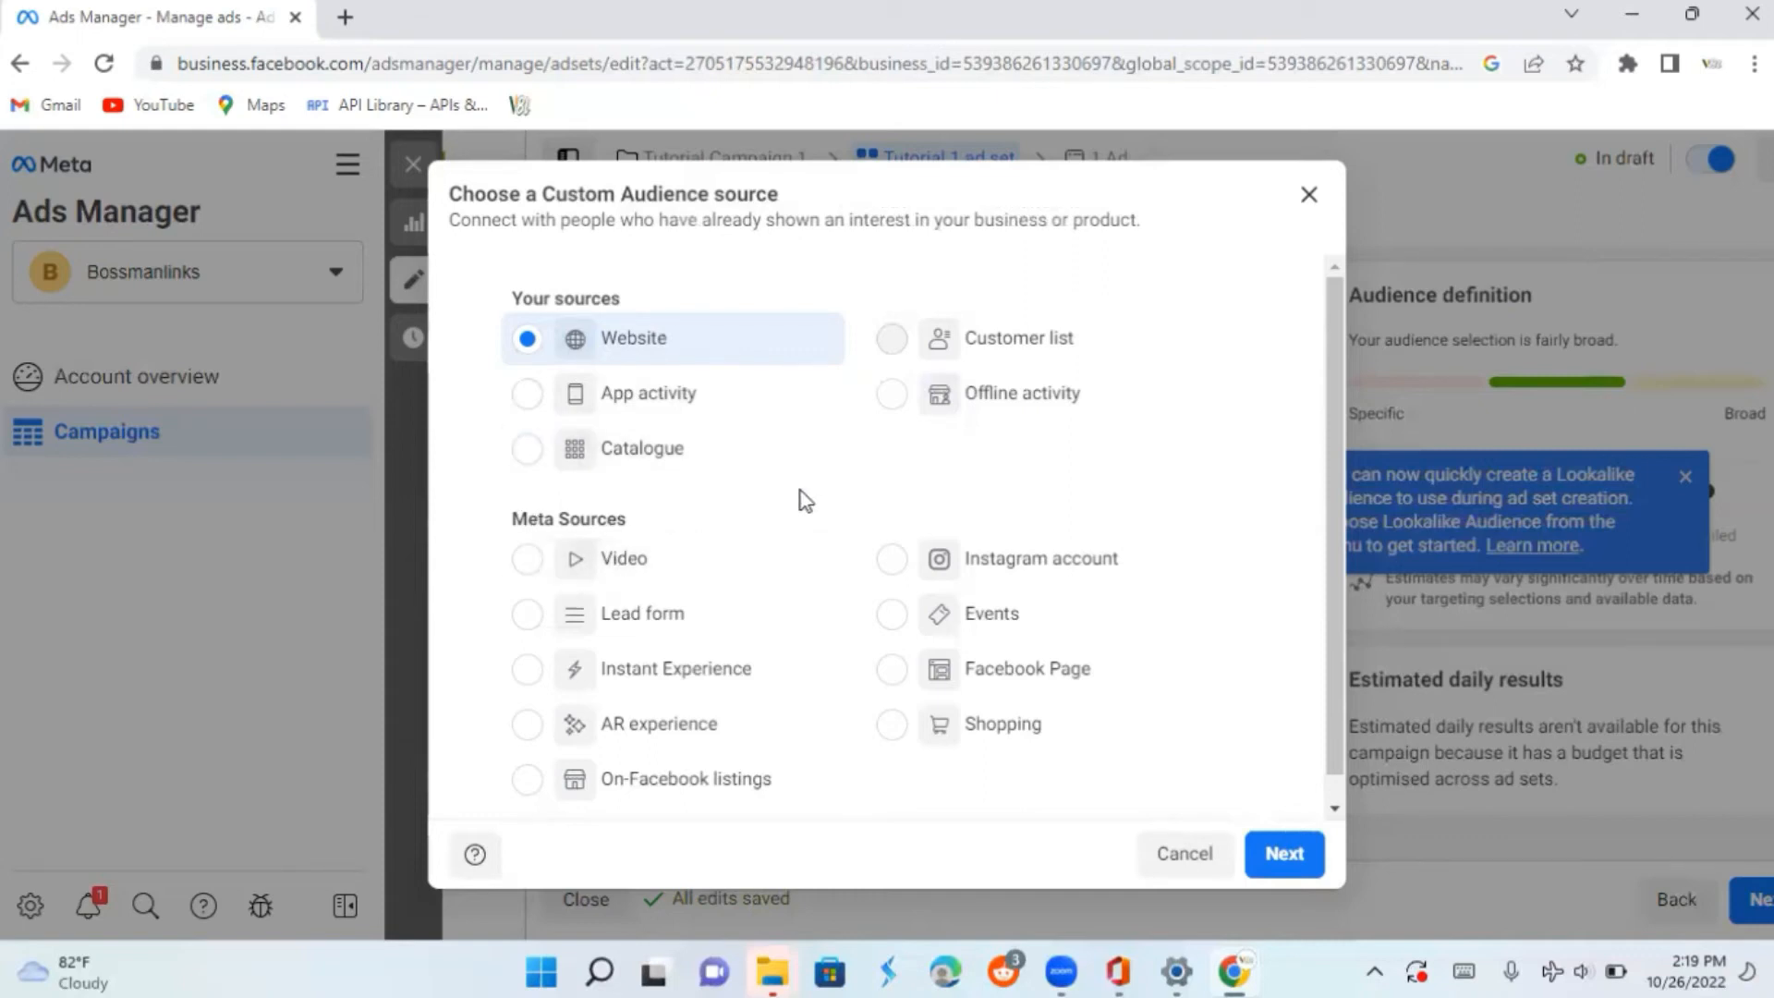
pyautogui.click(672, 562)
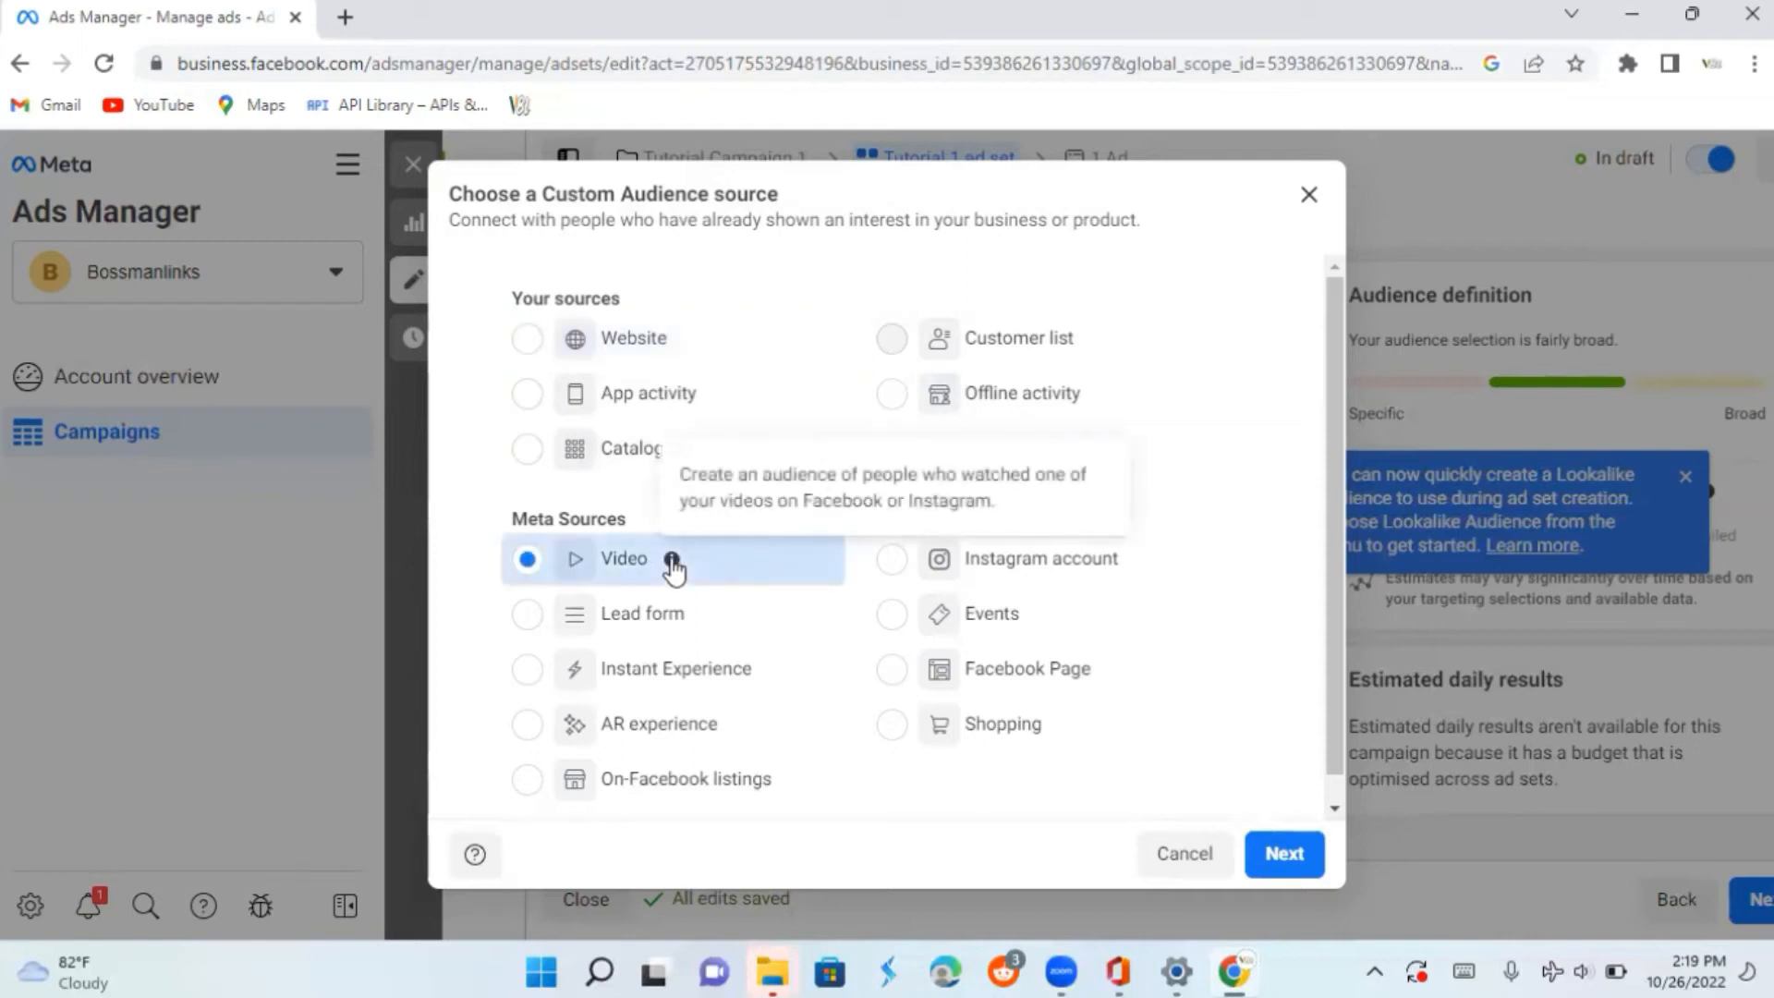
pyautogui.click(709, 616)
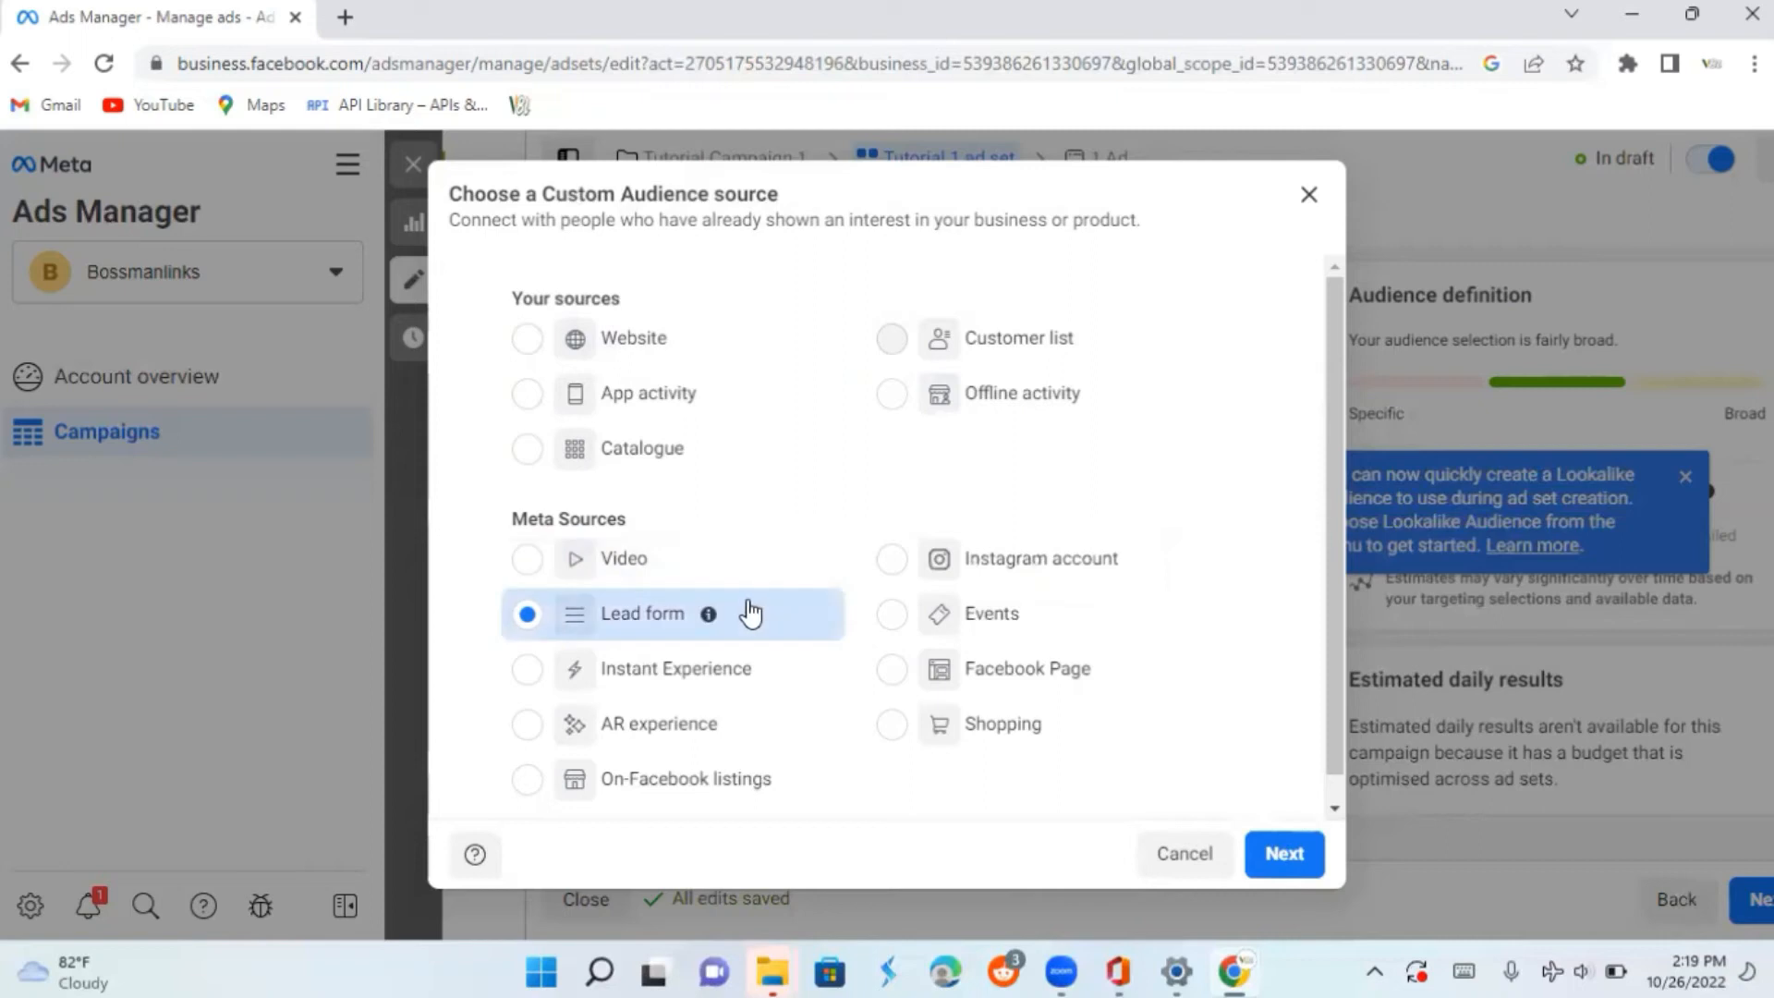
pyautogui.moveTo(709, 617)
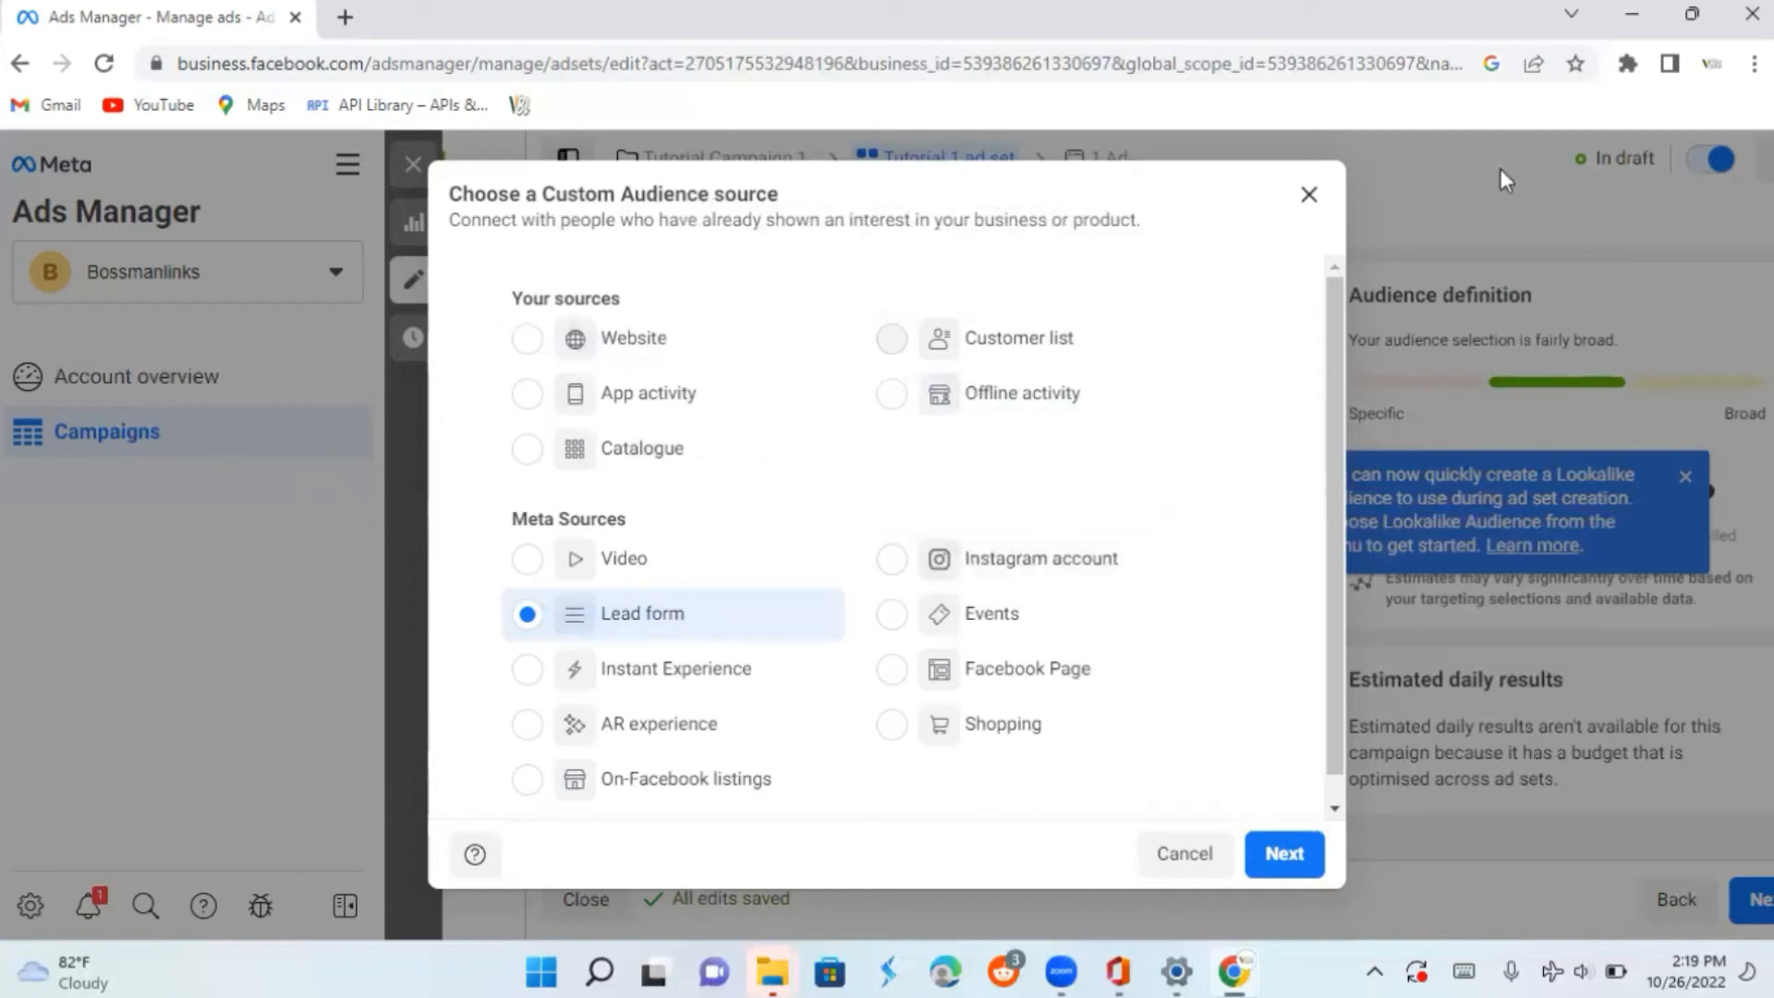
pyautogui.click(1310, 194)
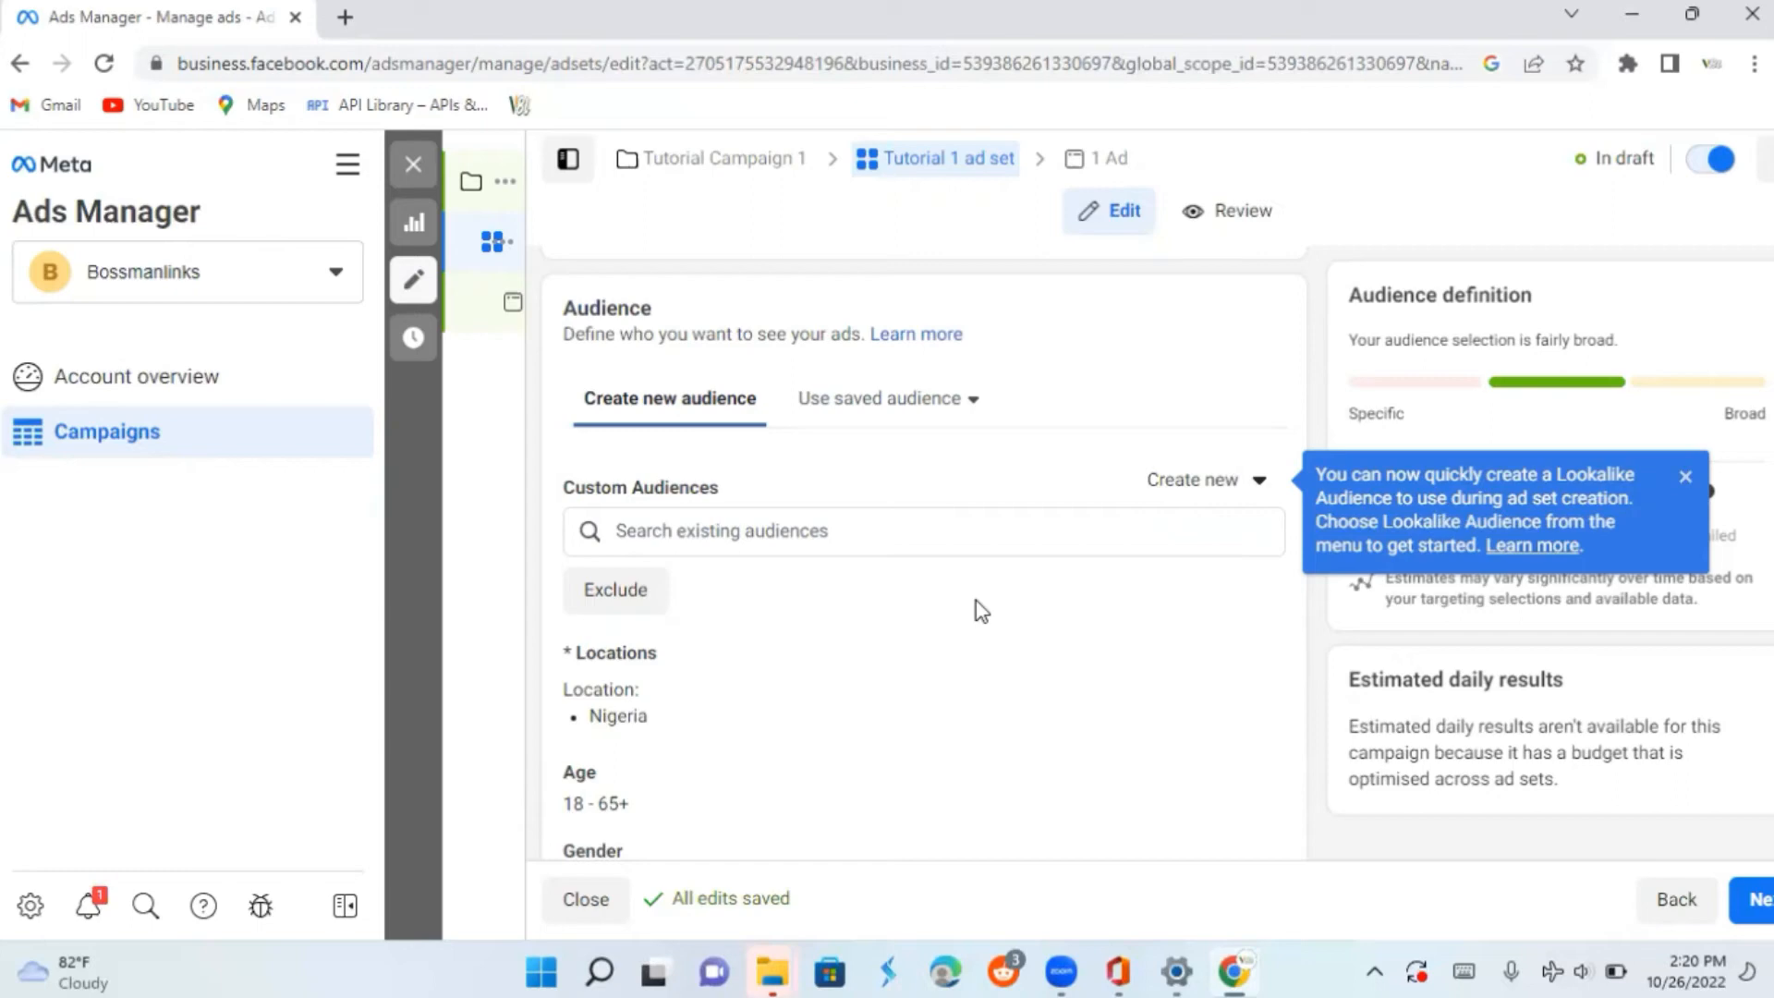
# Remove Nigeria from the audience locations and set the location targeting to "People living in this location"
pyautogui.scroll(-3, 975, 601)
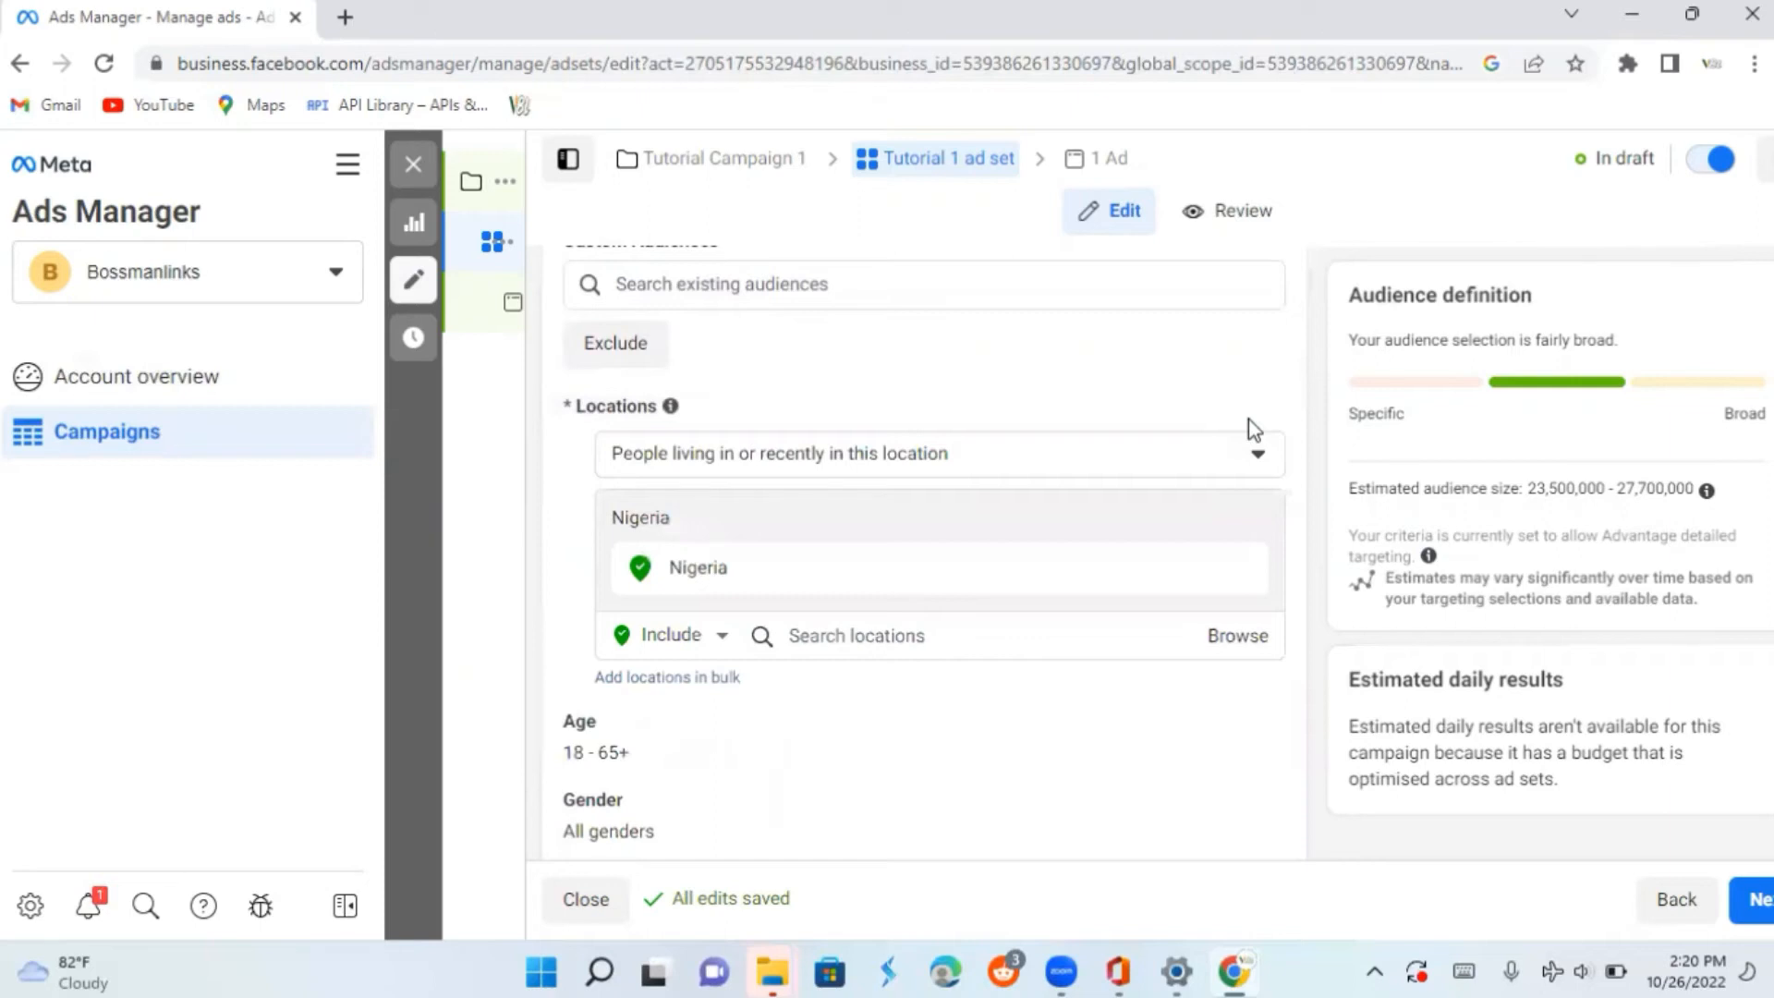
pyautogui.moveTo(1013, 543)
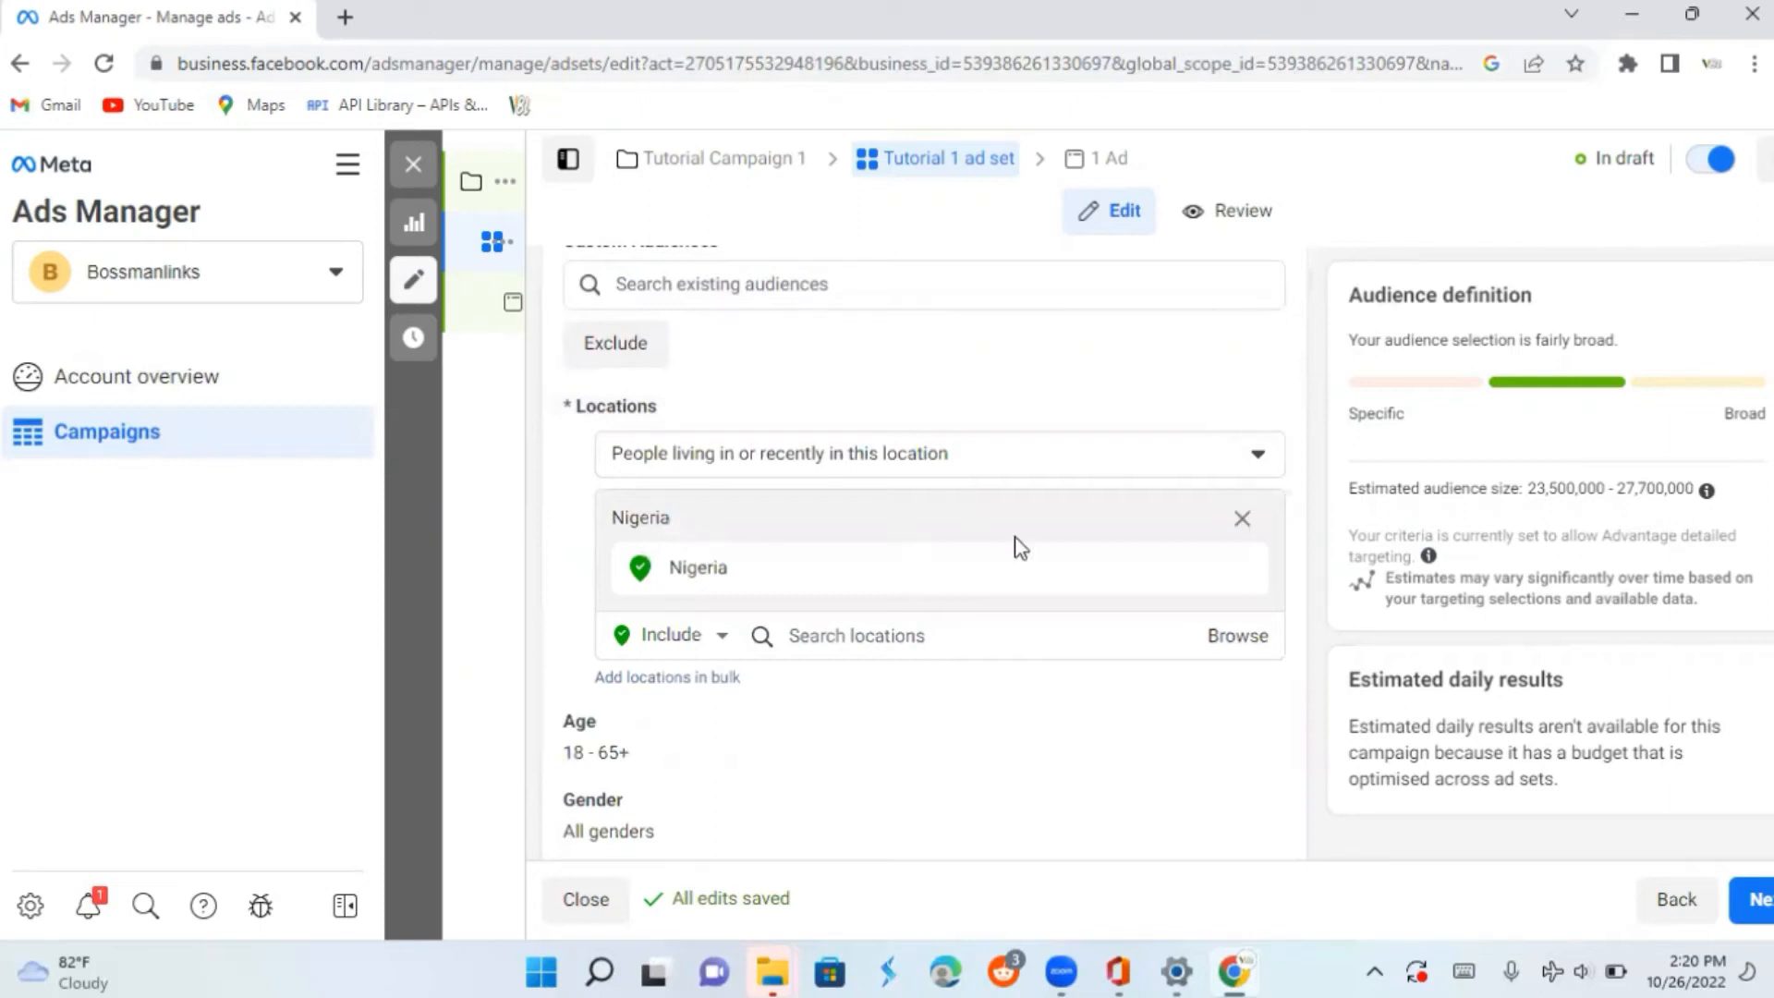
pyautogui.click(1243, 519)
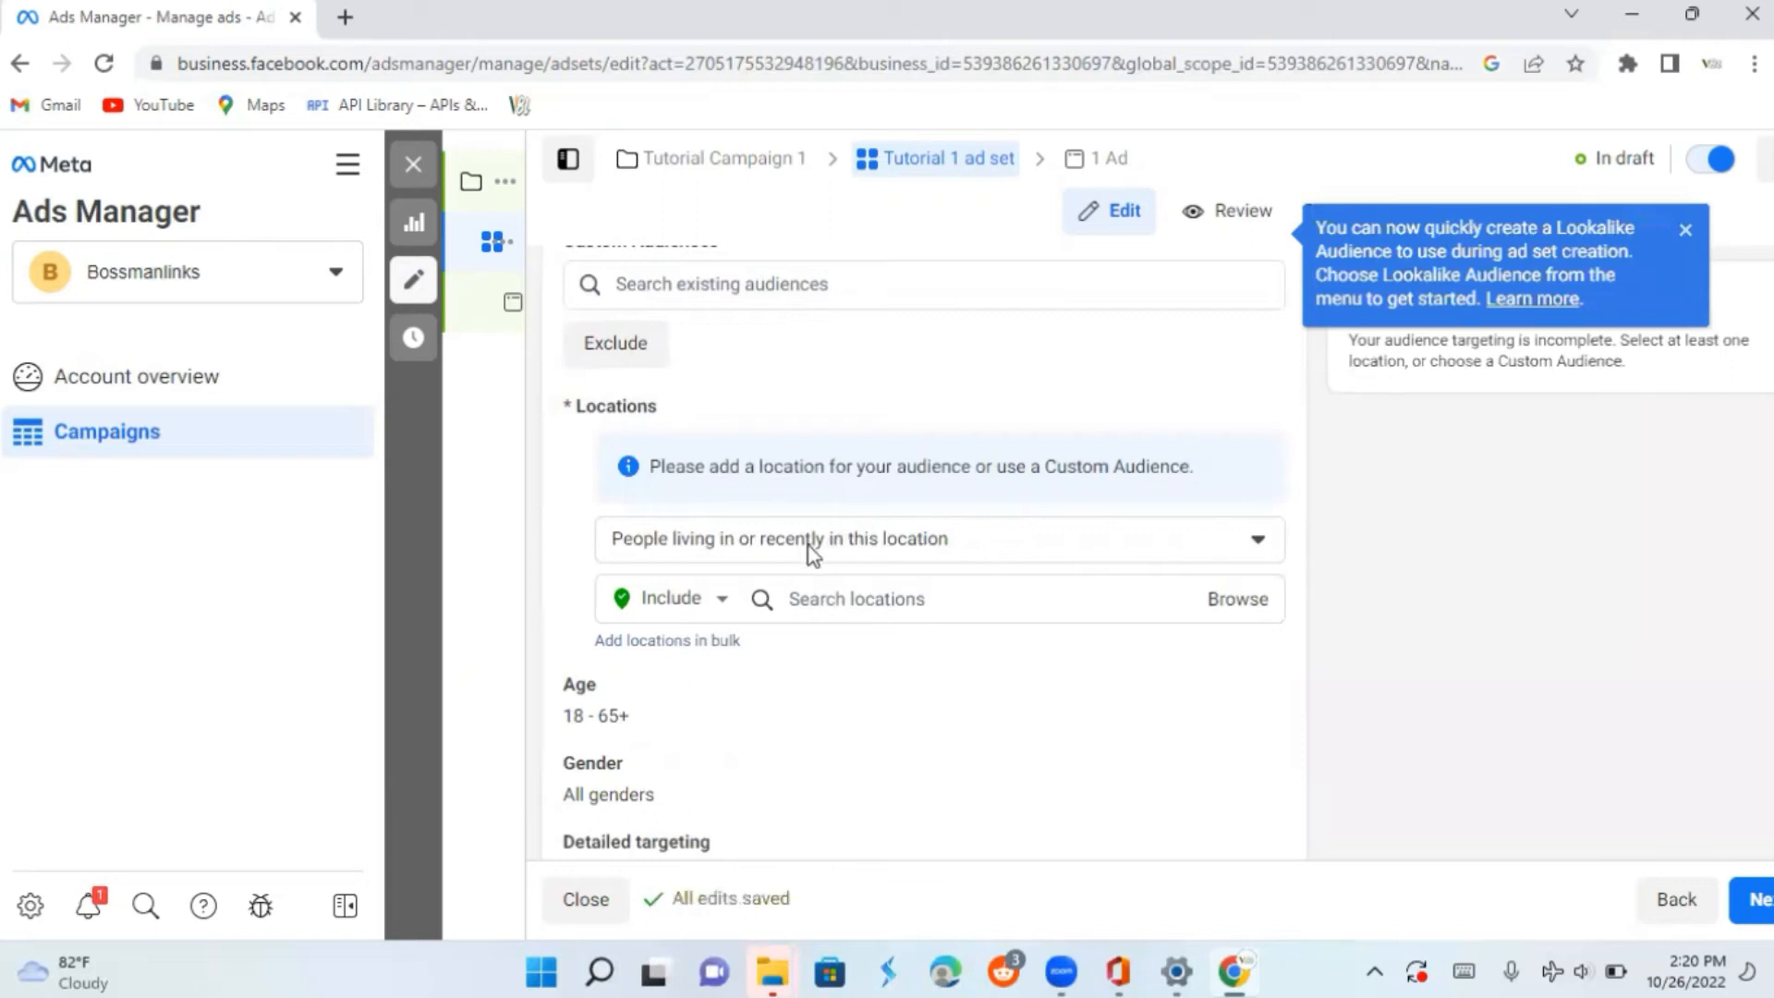
pyautogui.click(717, 537)
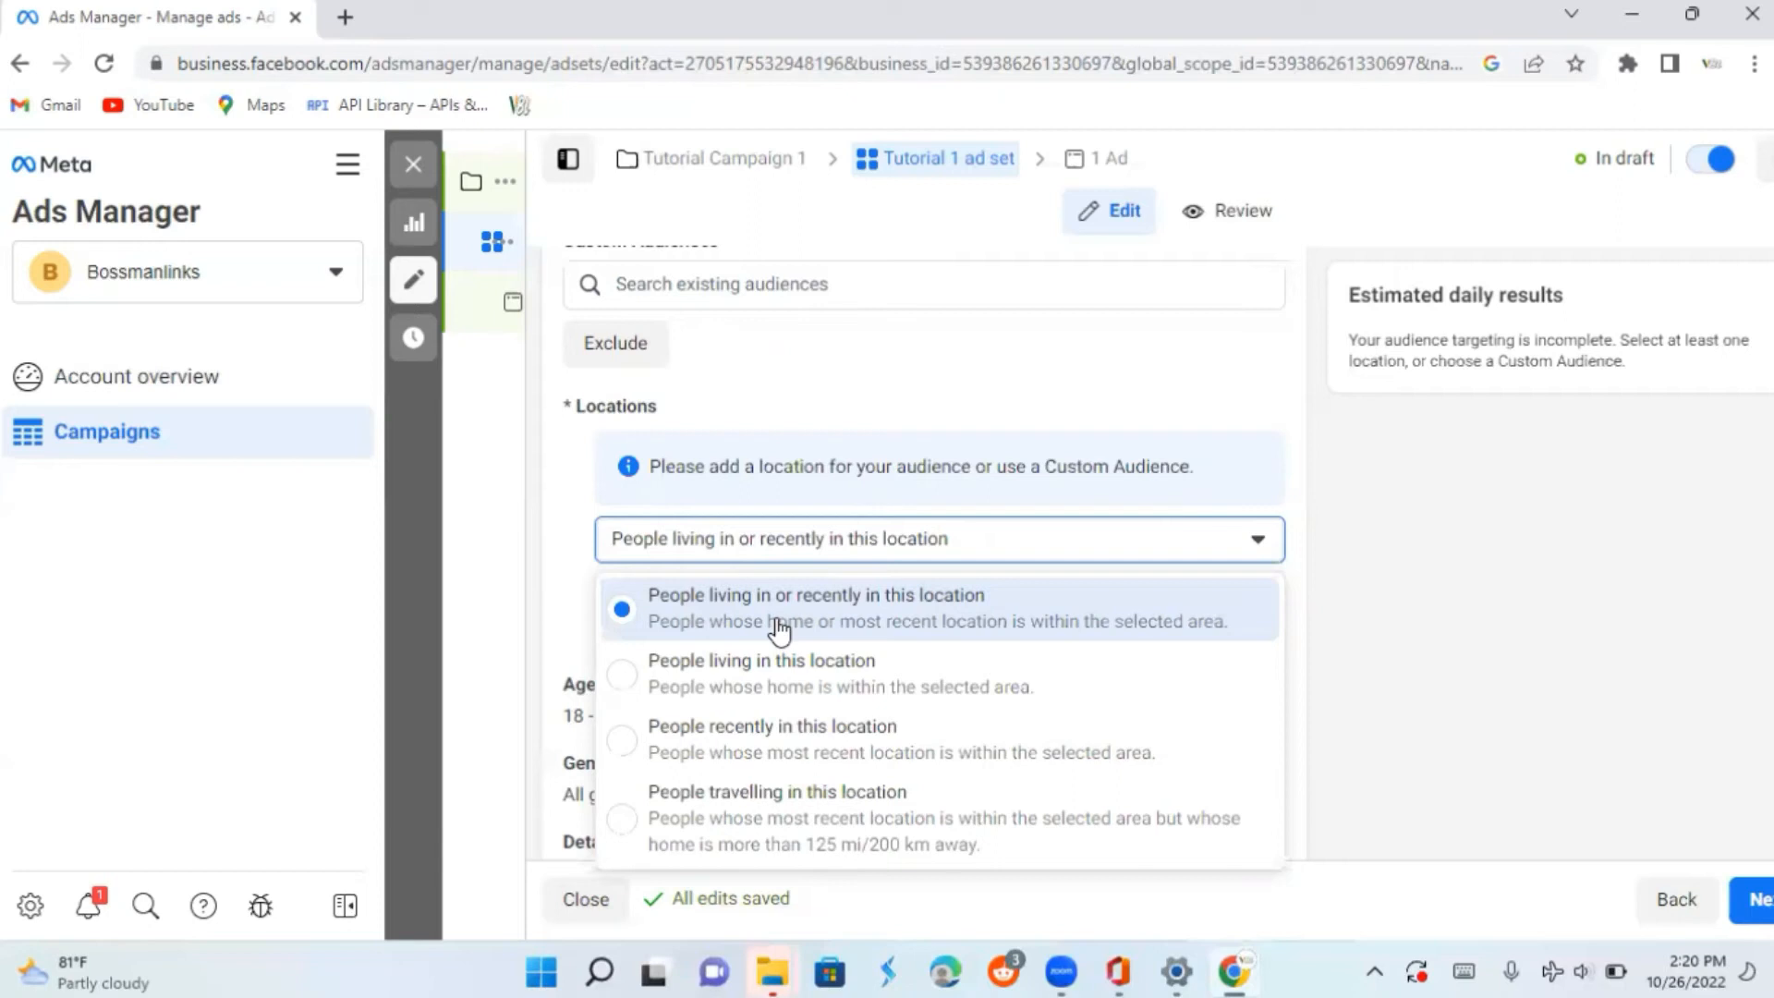
pyautogui.click(818, 686)
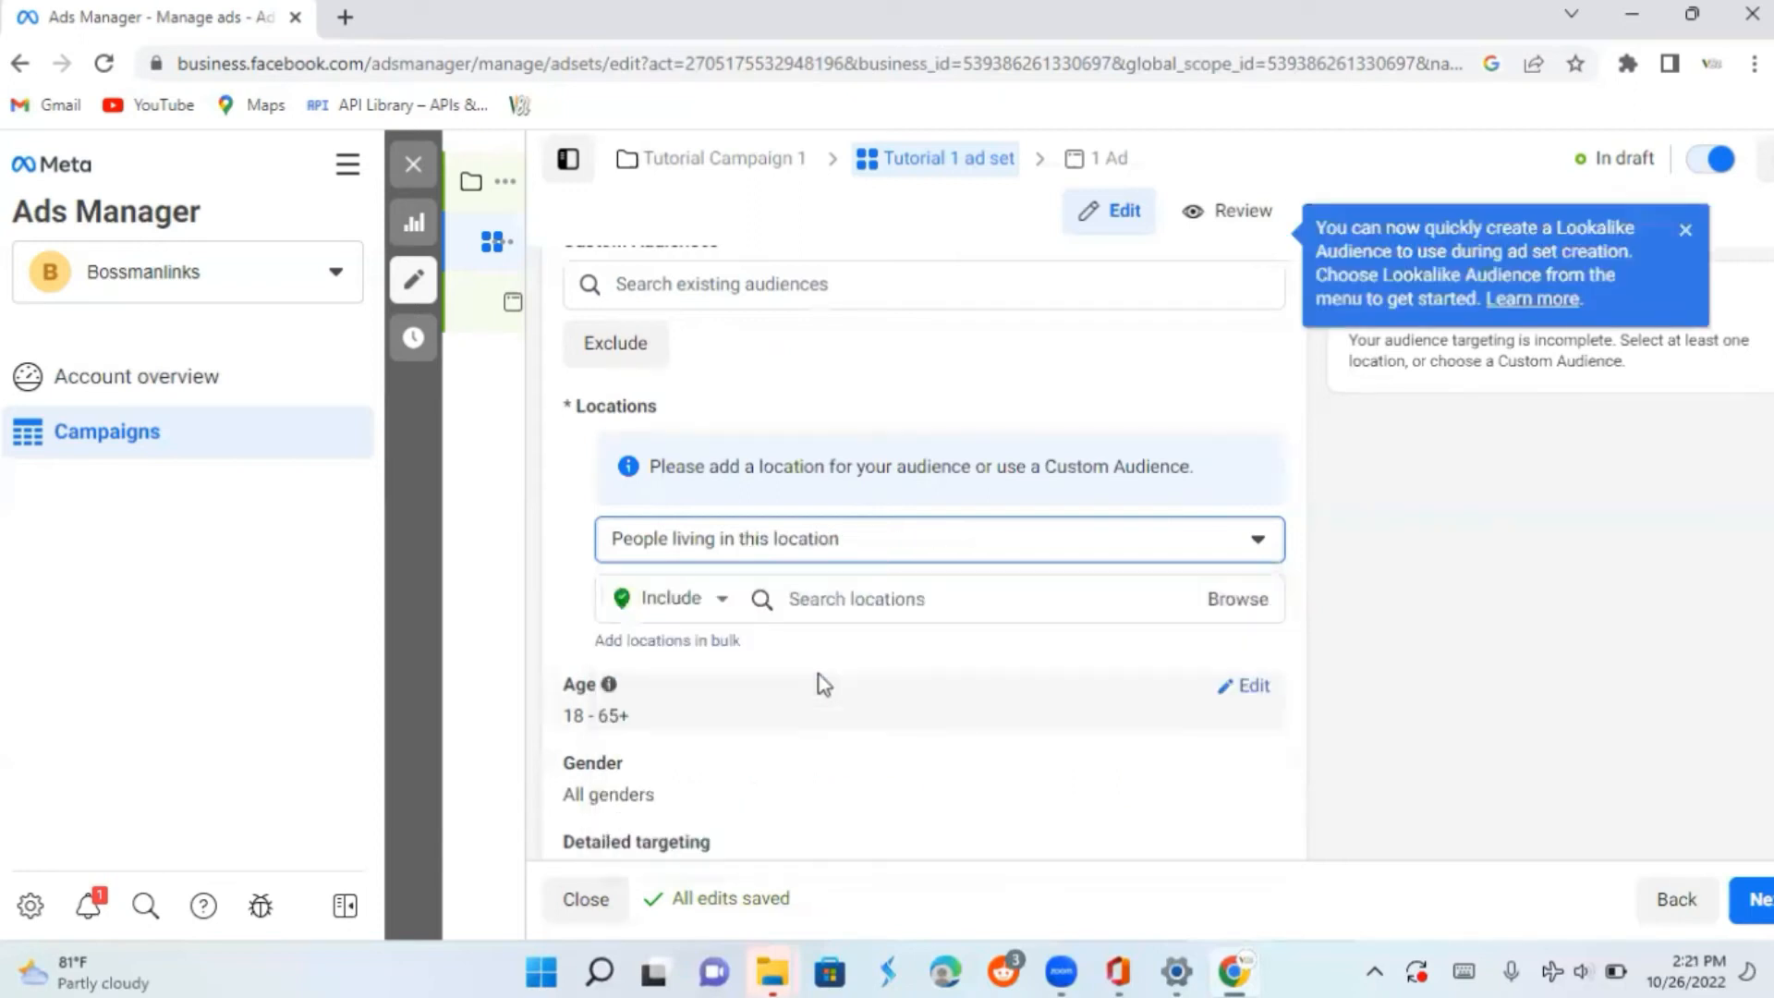
# Search for the United States and include the country as the audience location
pyautogui.click(819, 600)
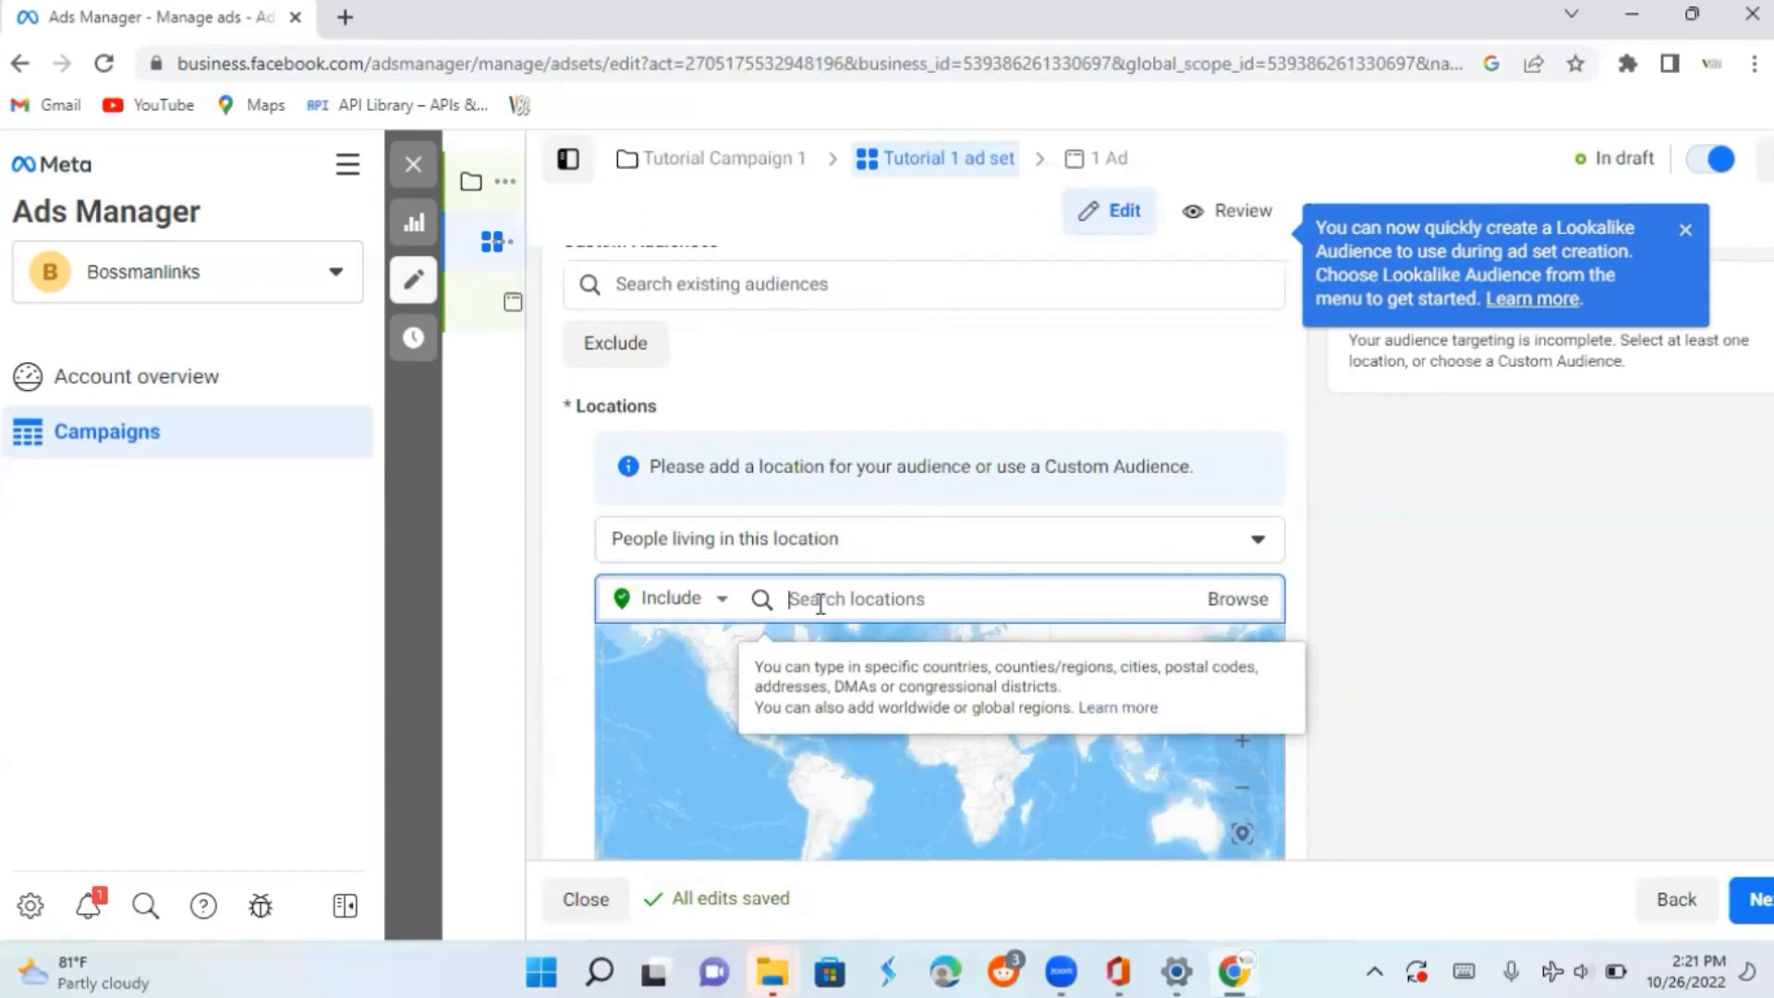
pyautogui.write('u')
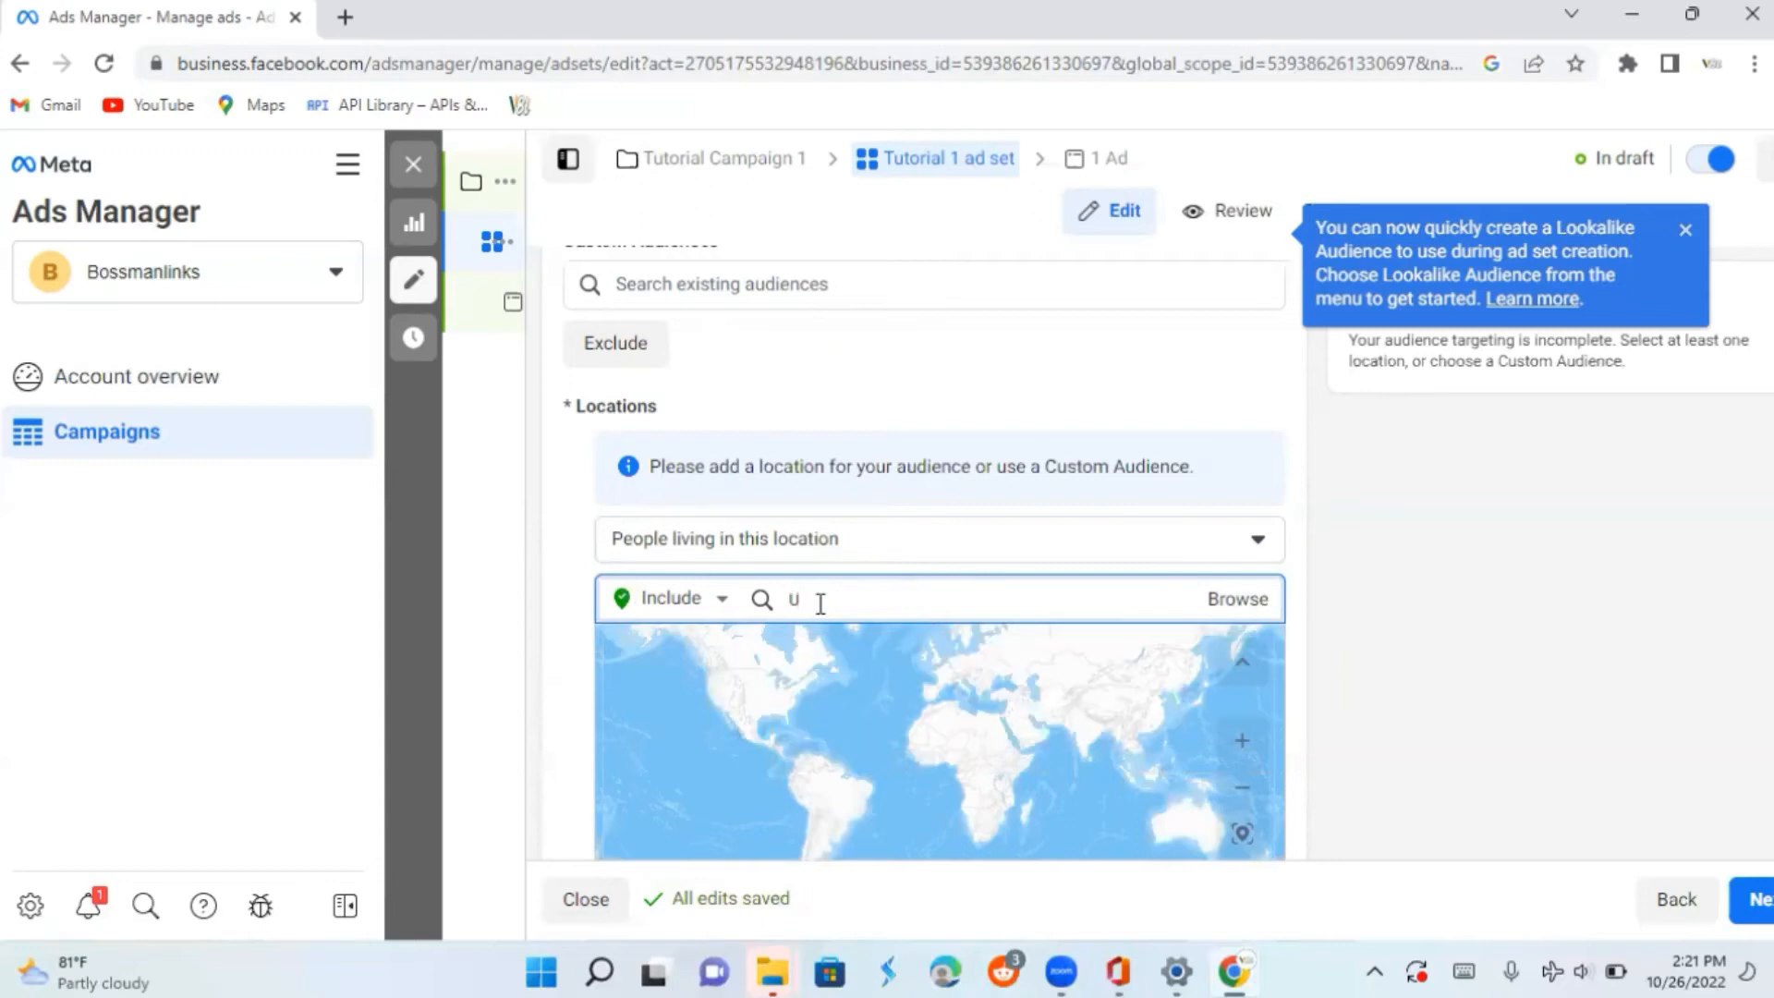
pyautogui.write('nited')
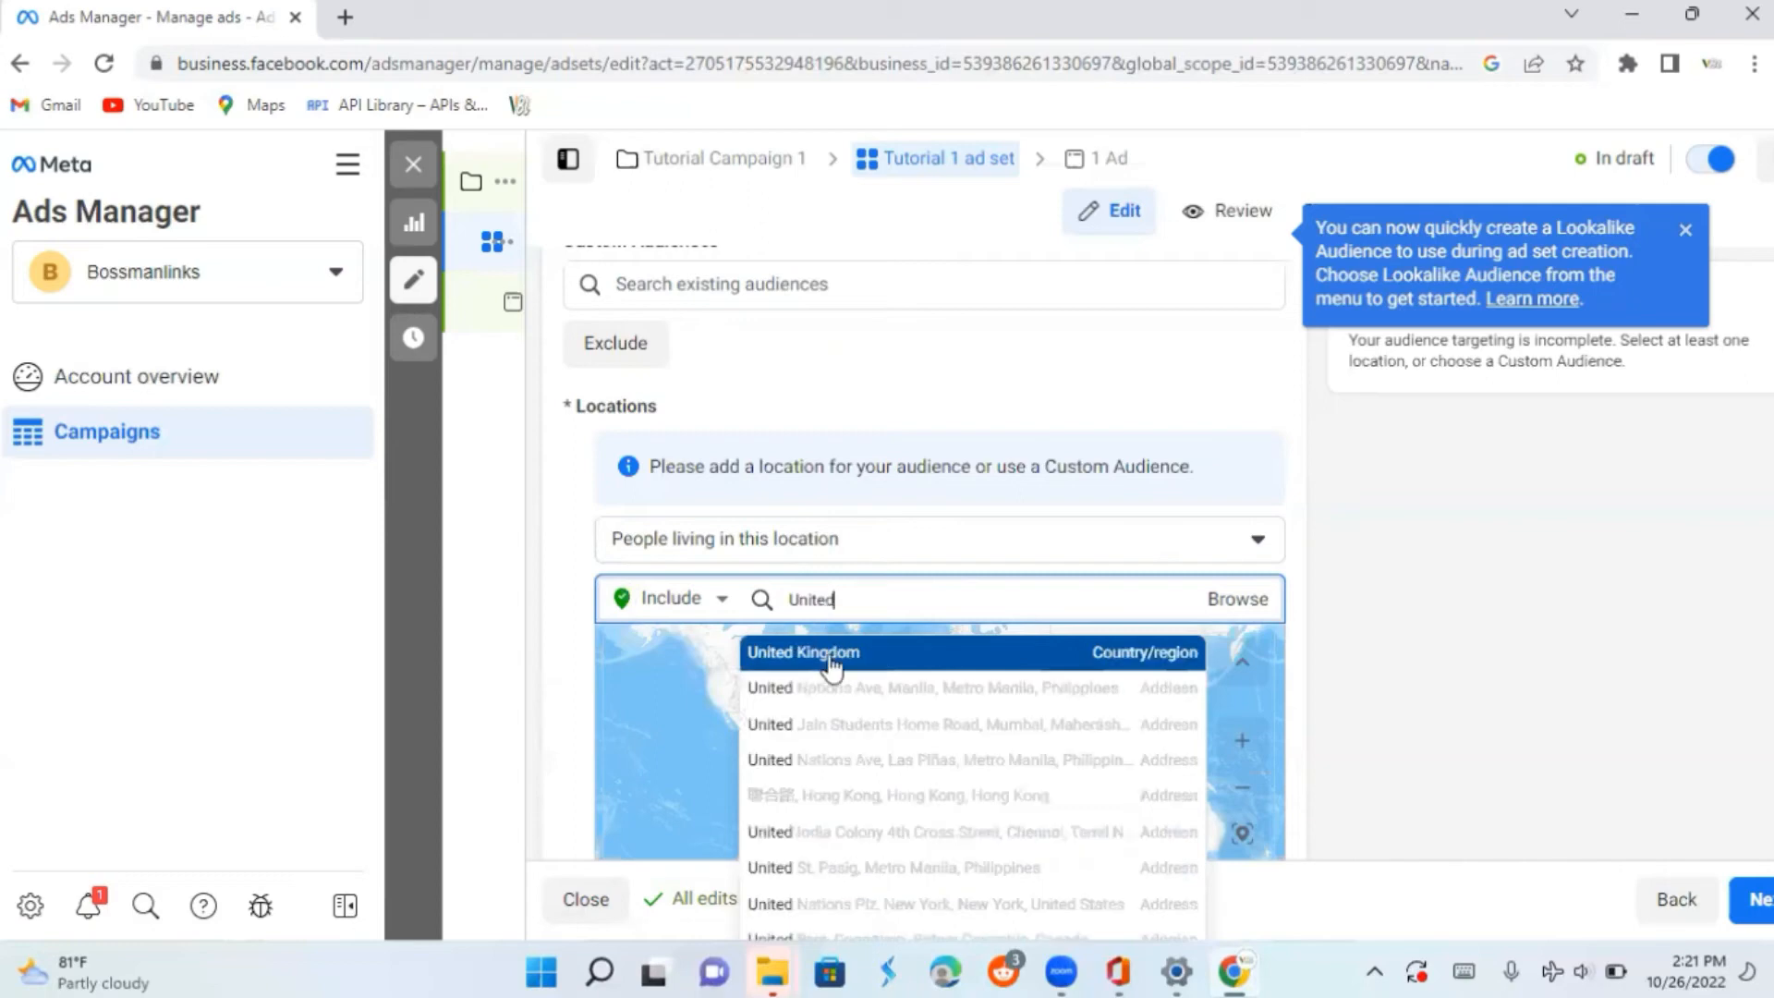
pyautogui.write(' States')
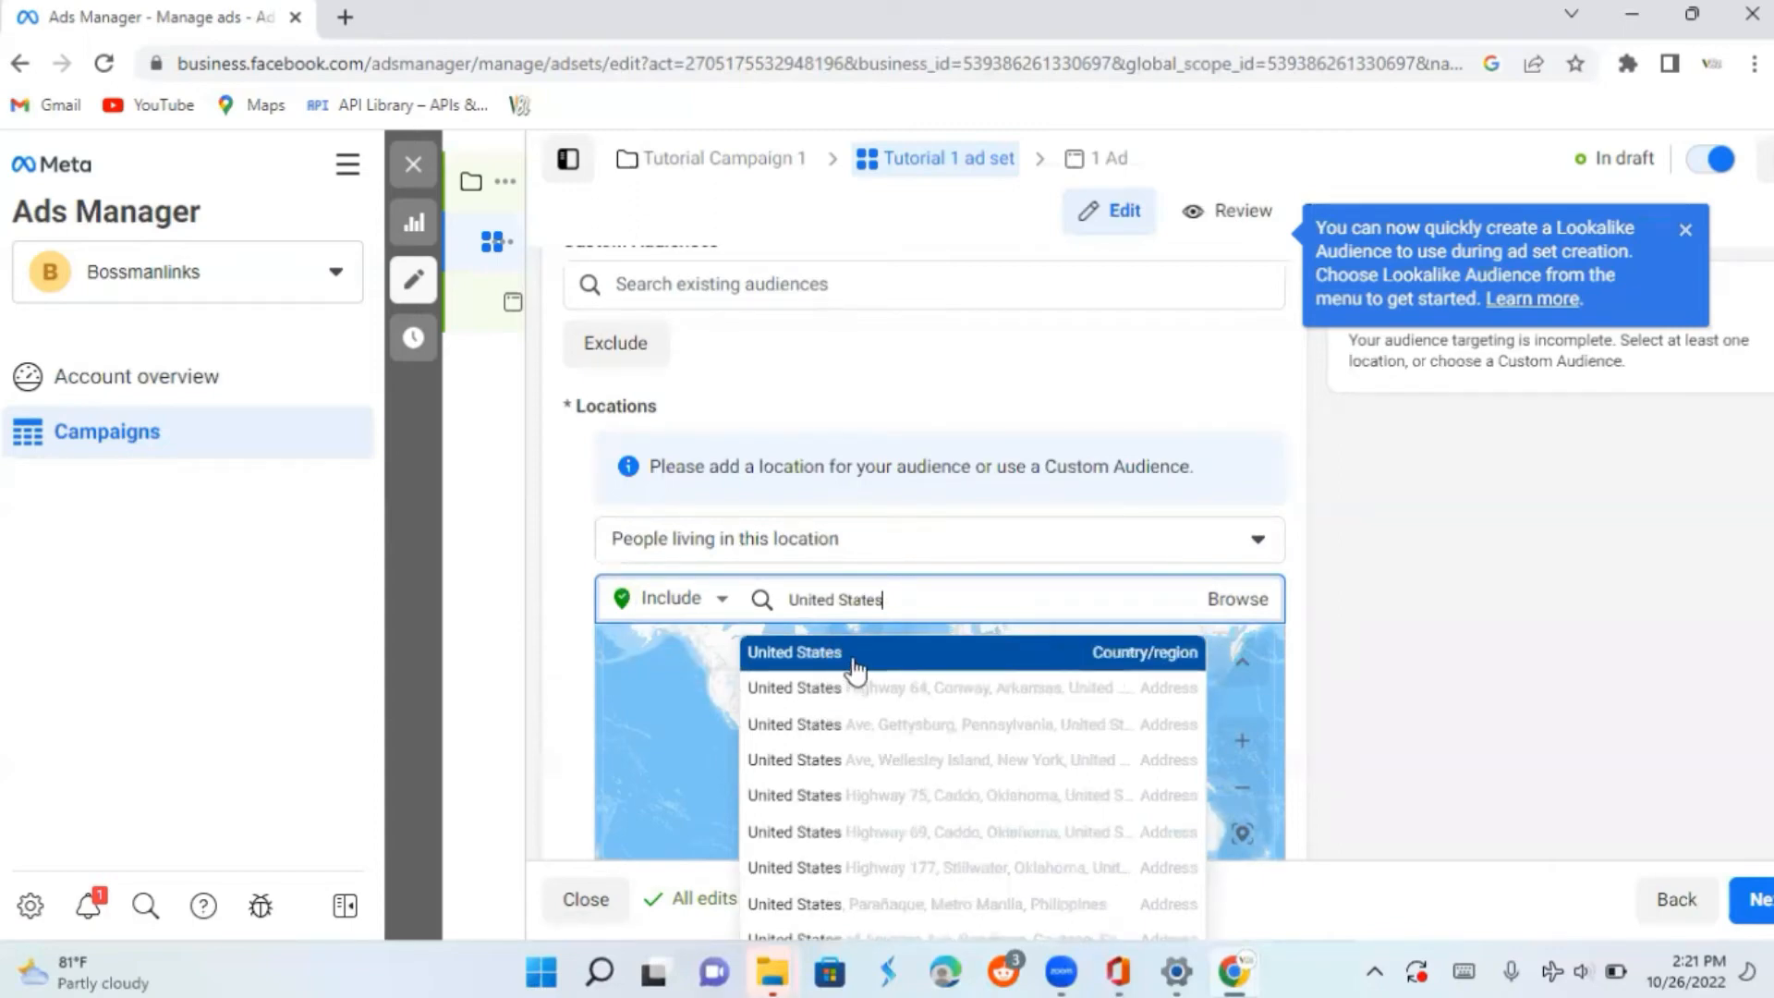
pyautogui.click(854, 664)
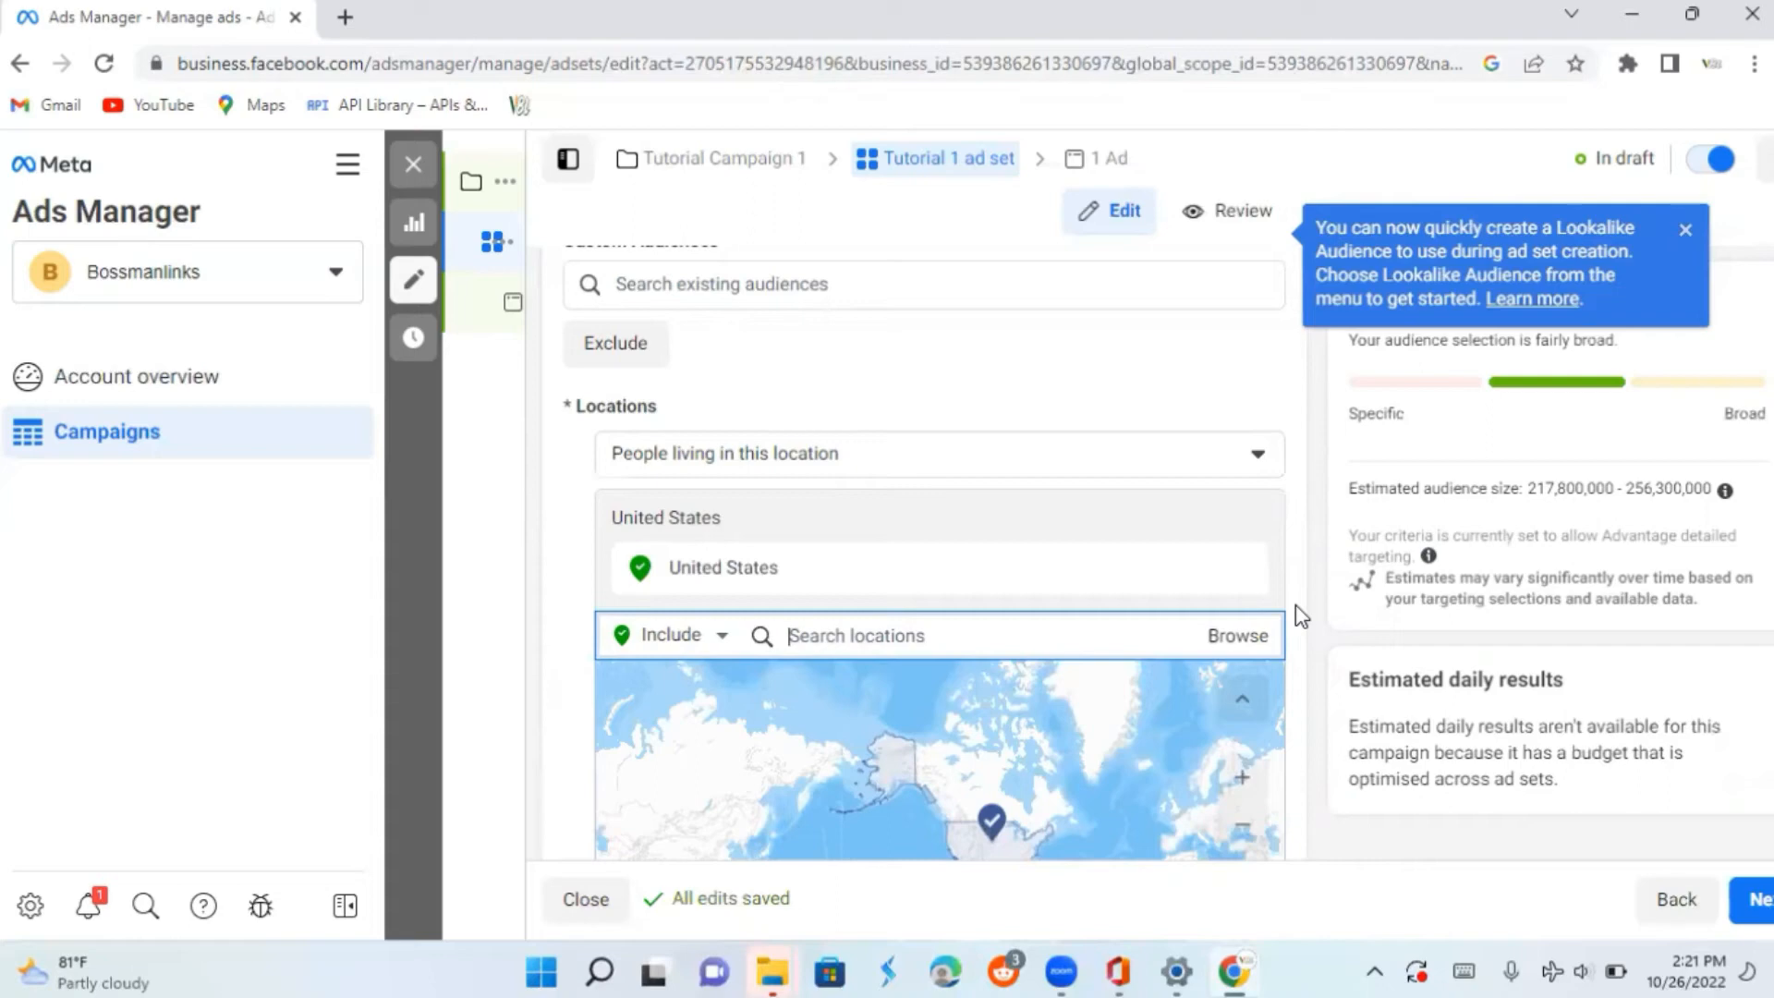
# Look through the ad set's targeting, placements and optimisation settings, and proceed to the ad level
pyautogui.scroll(-3, 1301, 616)
pyautogui.scroll(-2, 1300, 616)
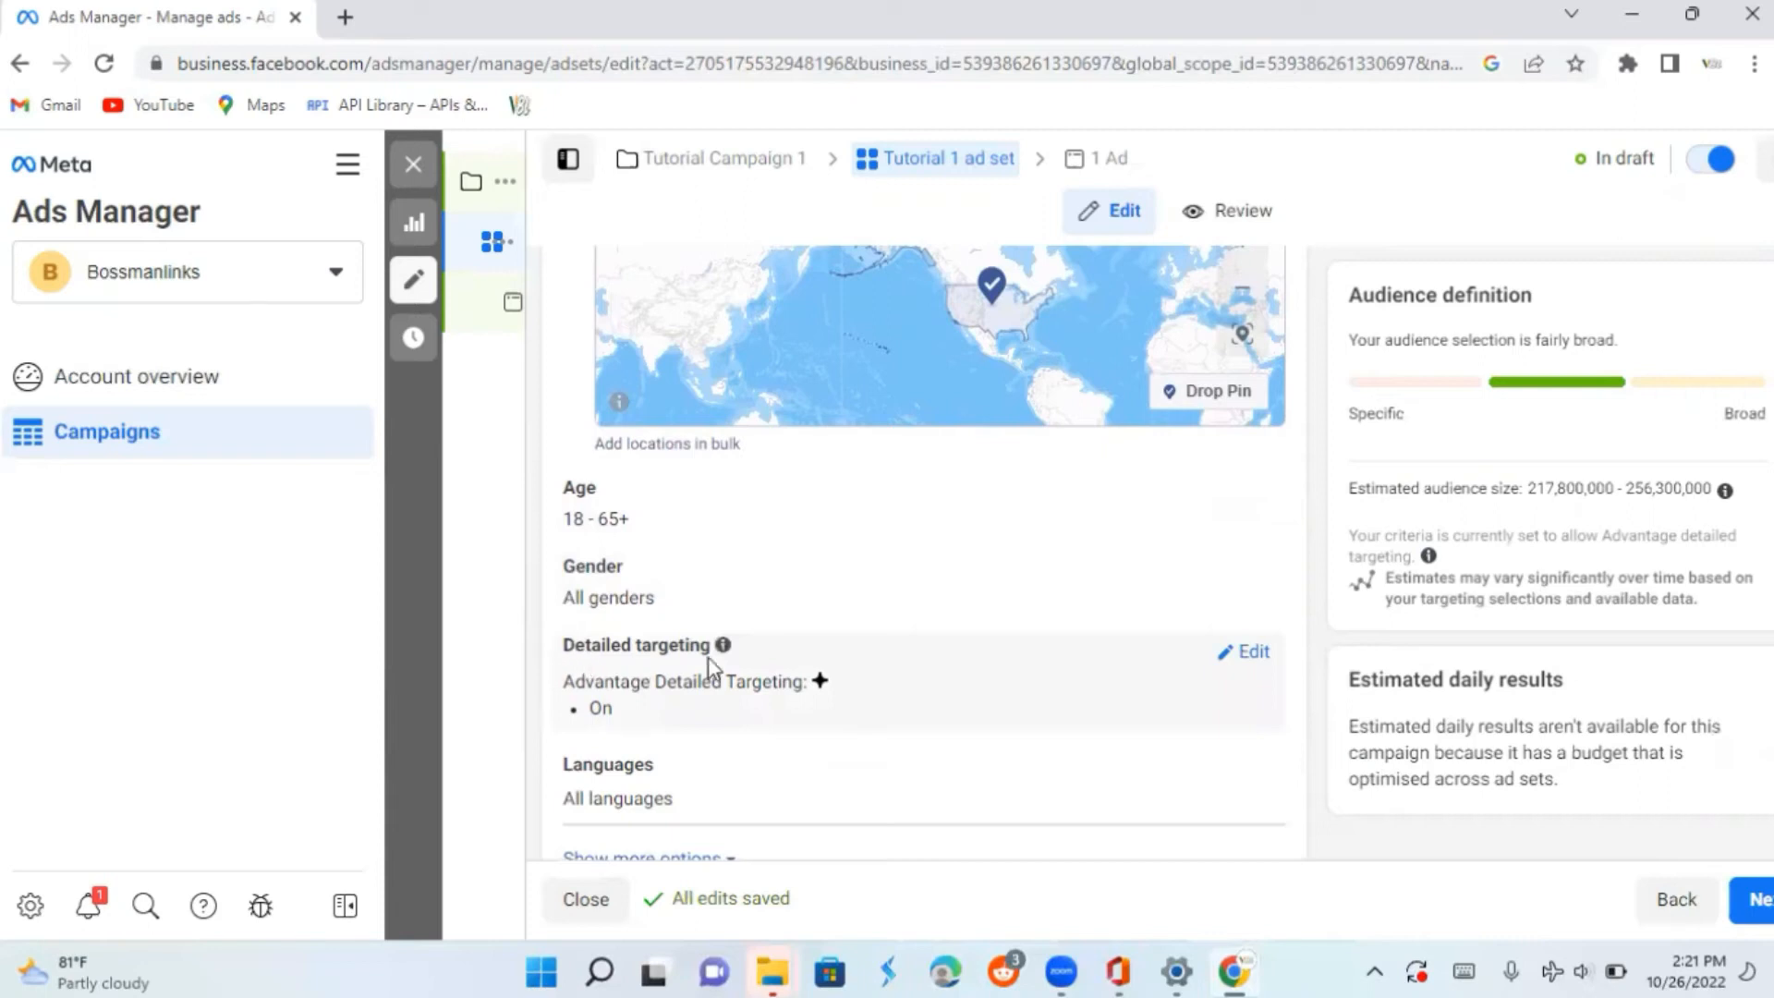
pyautogui.scroll(-3, 1067, 702)
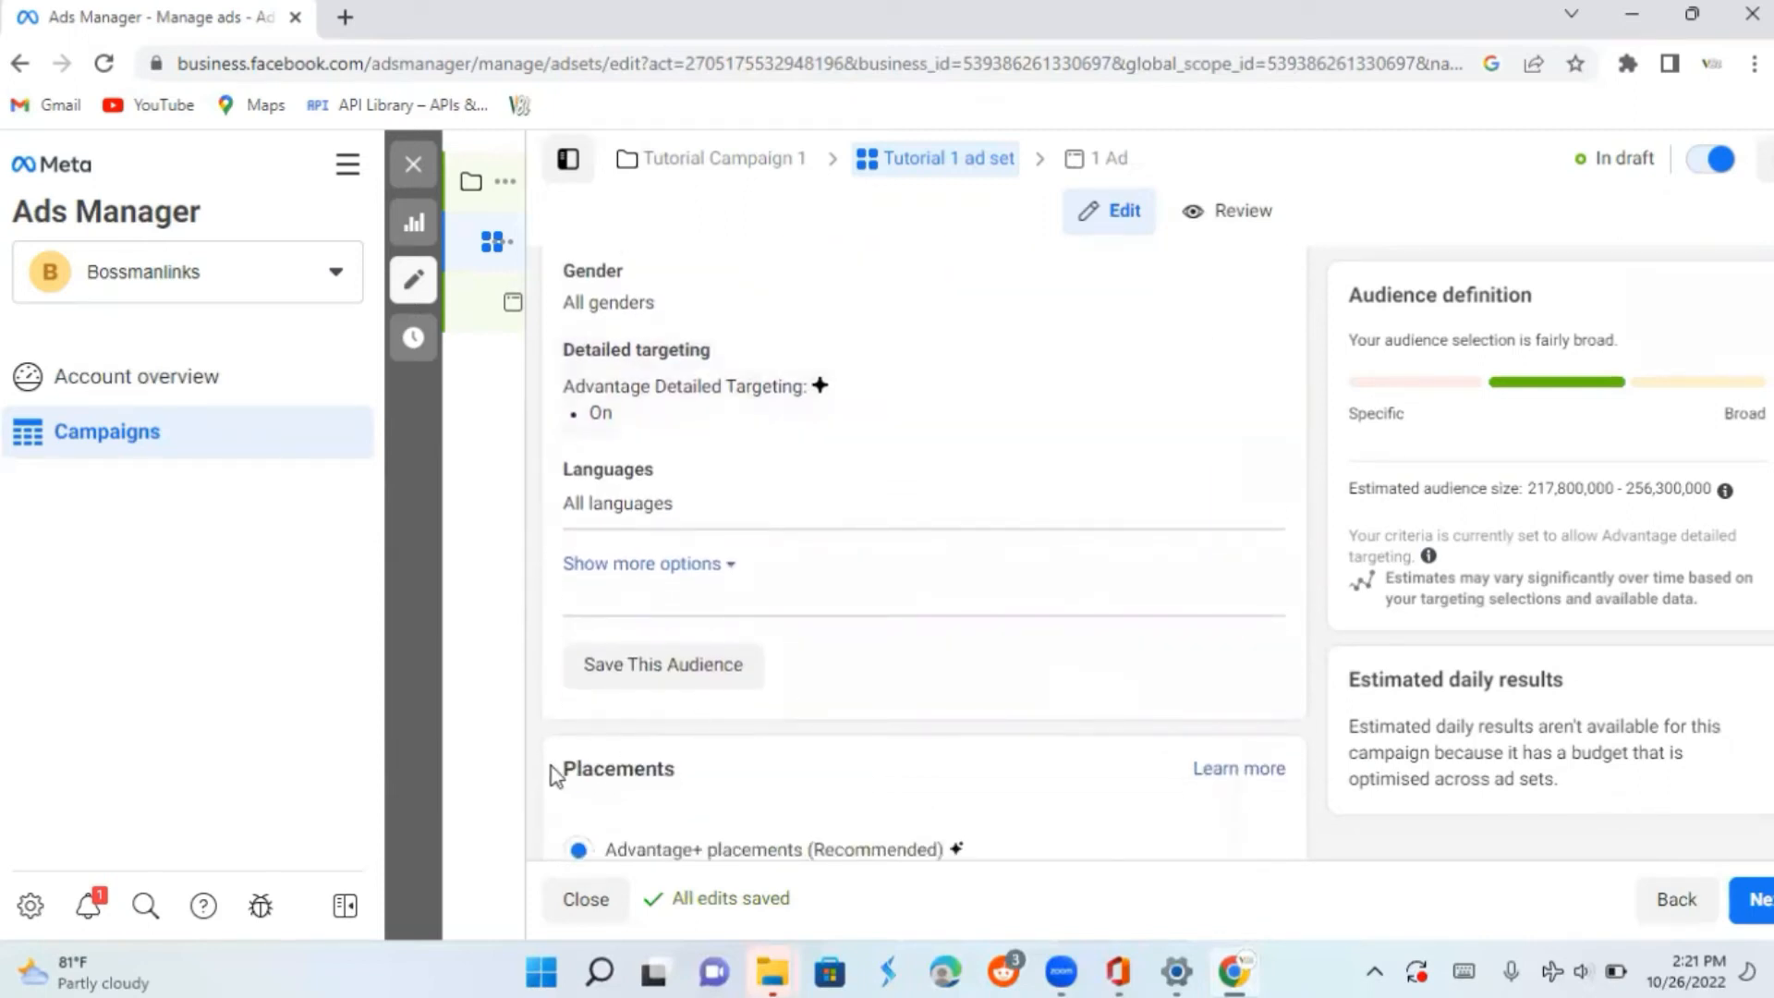
pyautogui.scroll(-4, 808, 741)
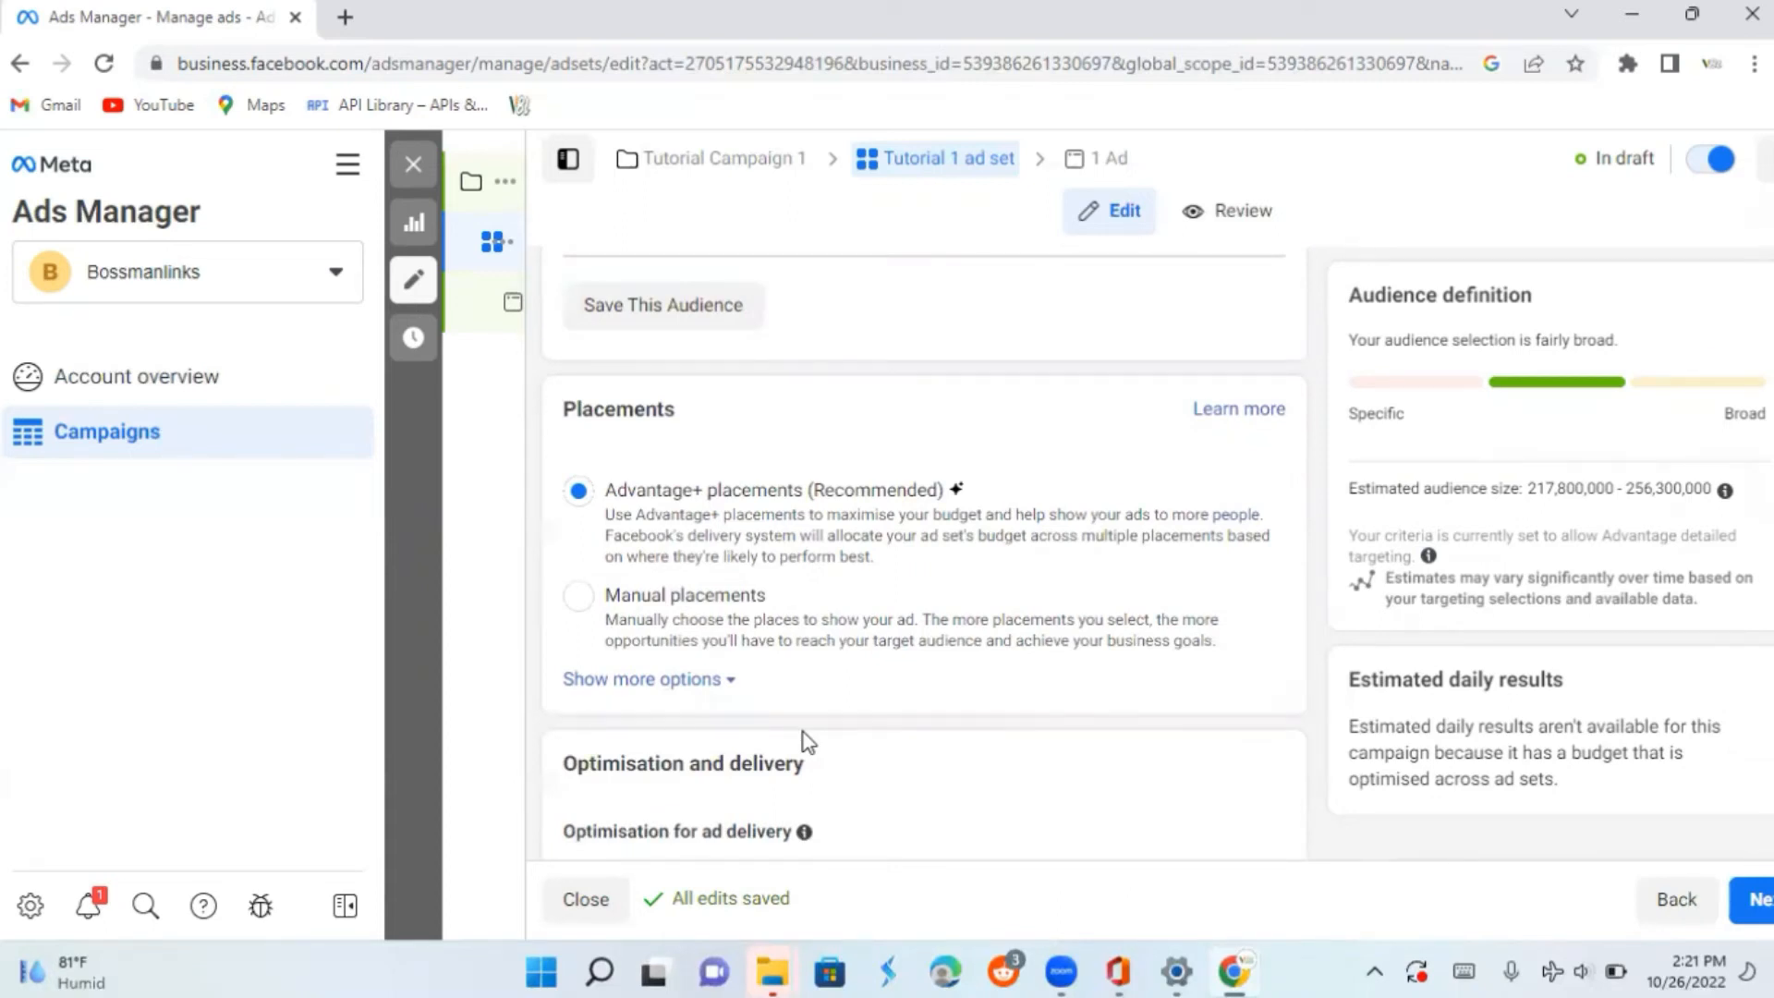
pyautogui.scroll(-3, 808, 742)
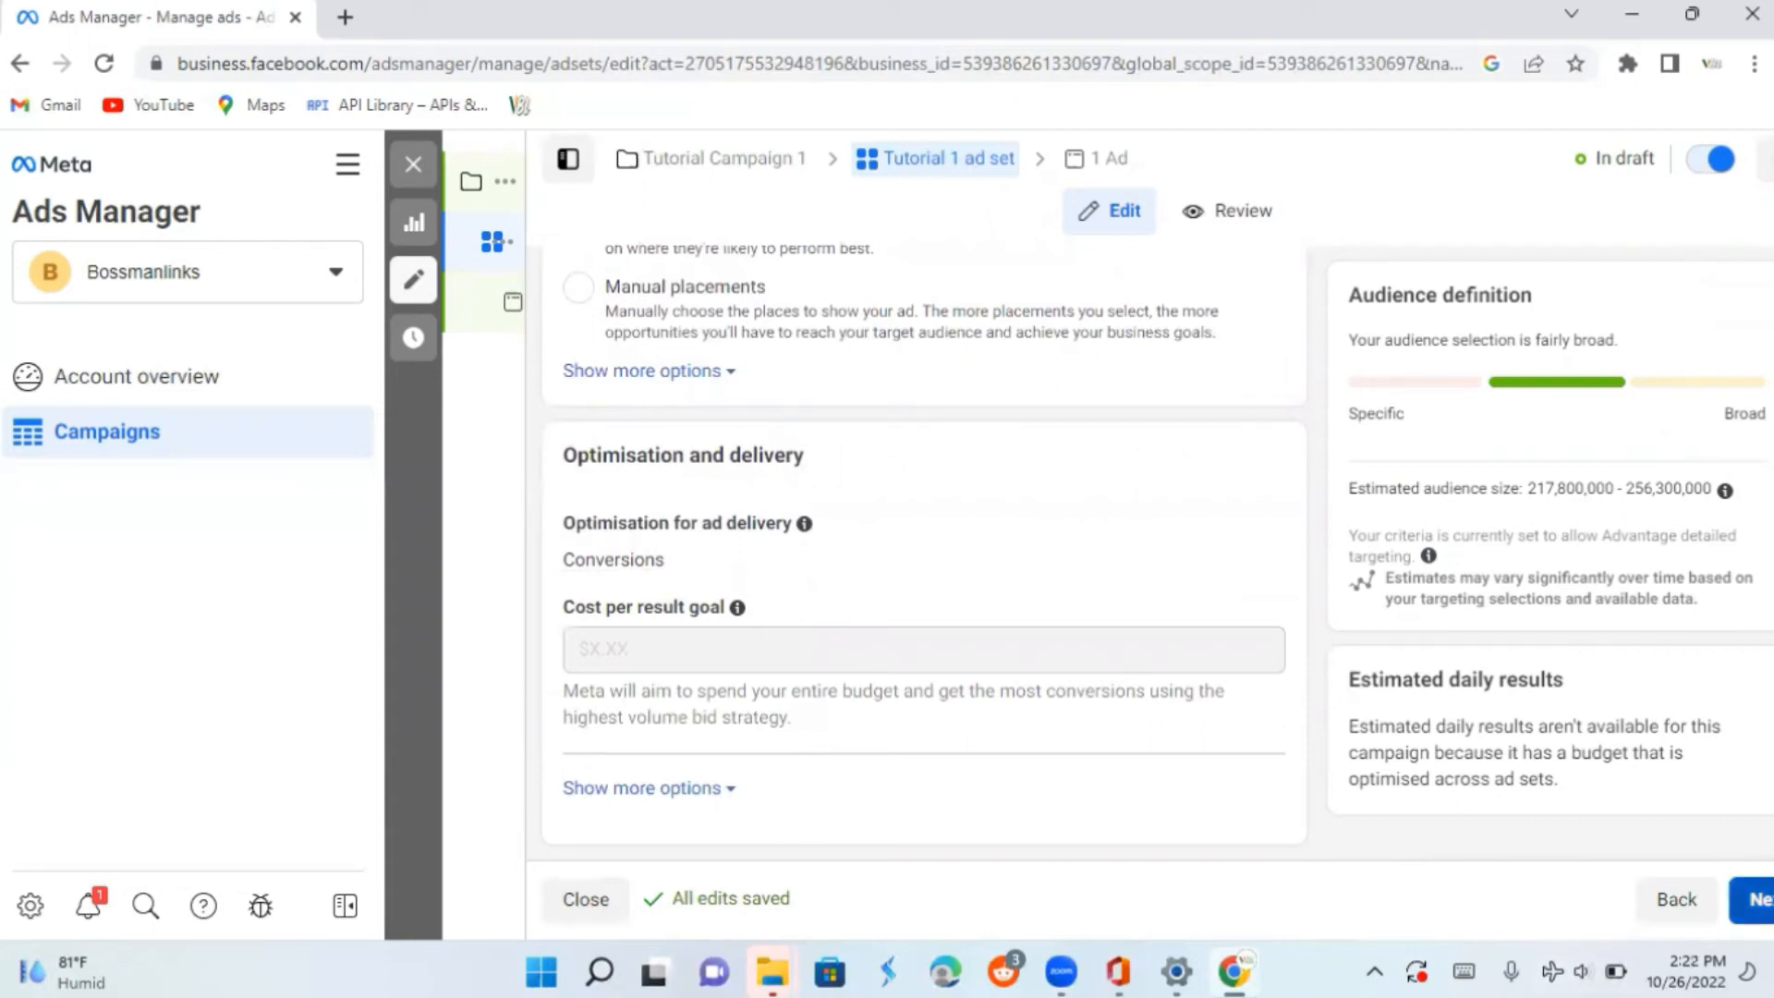
pyautogui.click(1755, 899)
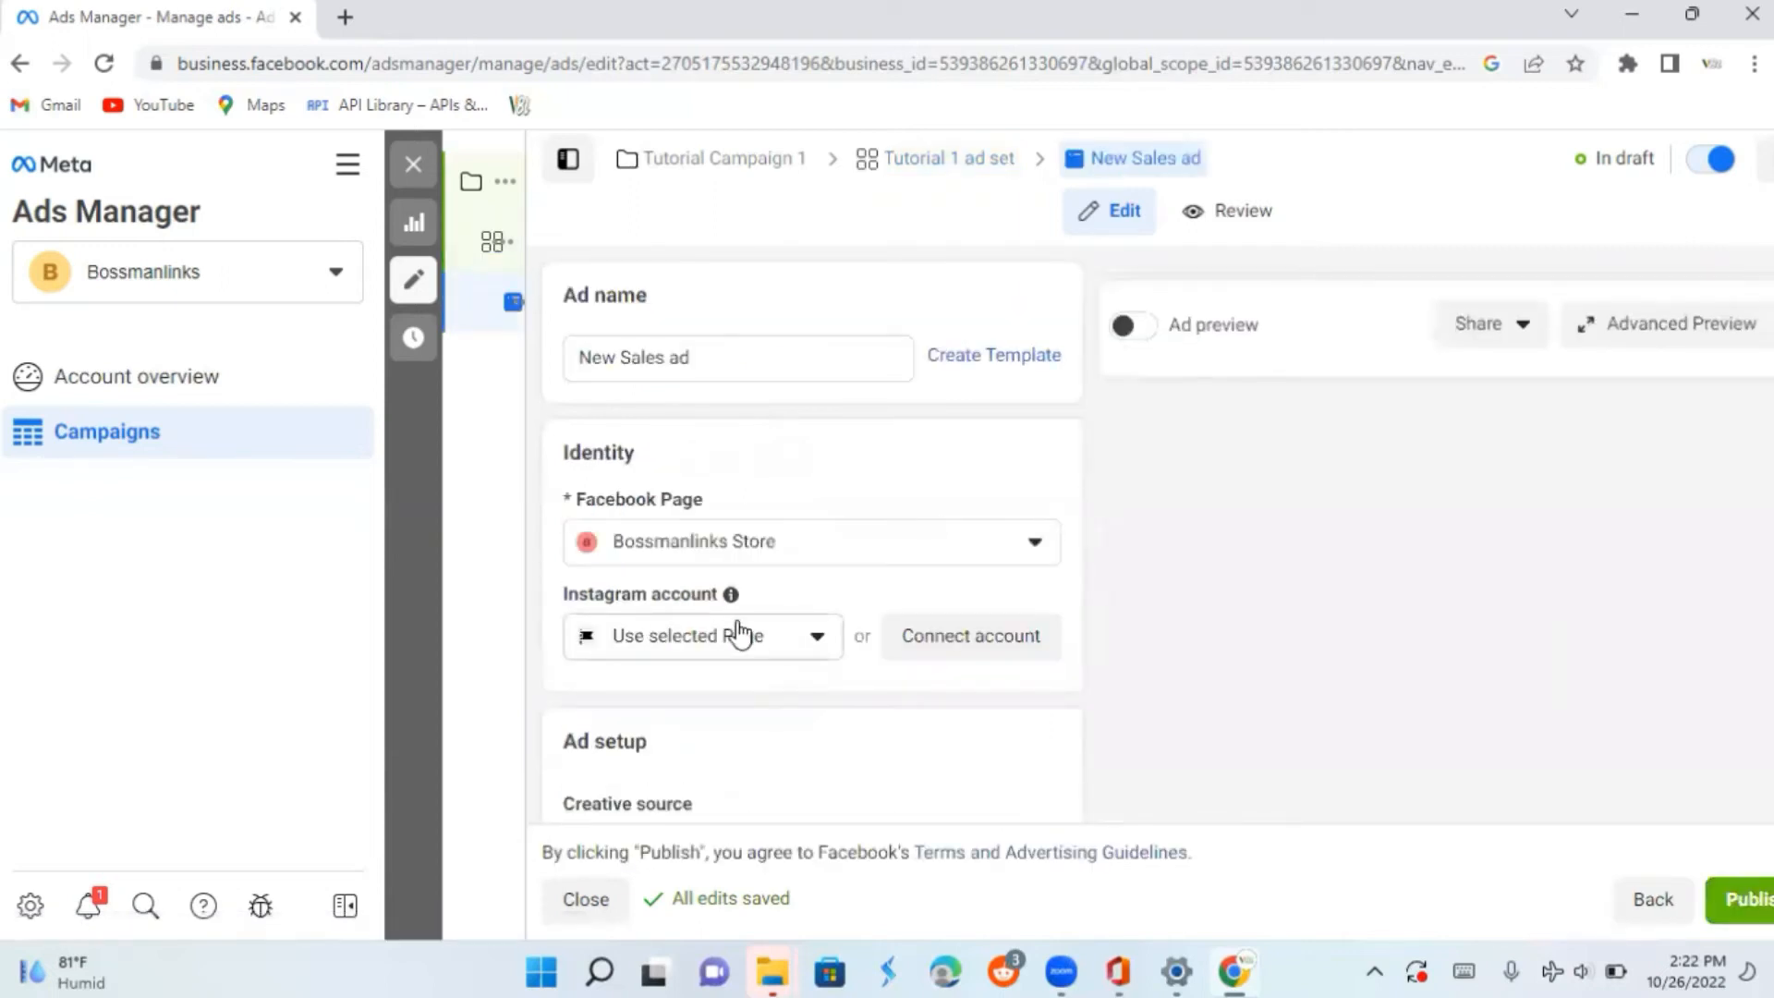
# Rename the ad as "Tutorial 1 ad"
pyautogui.click(664, 356)
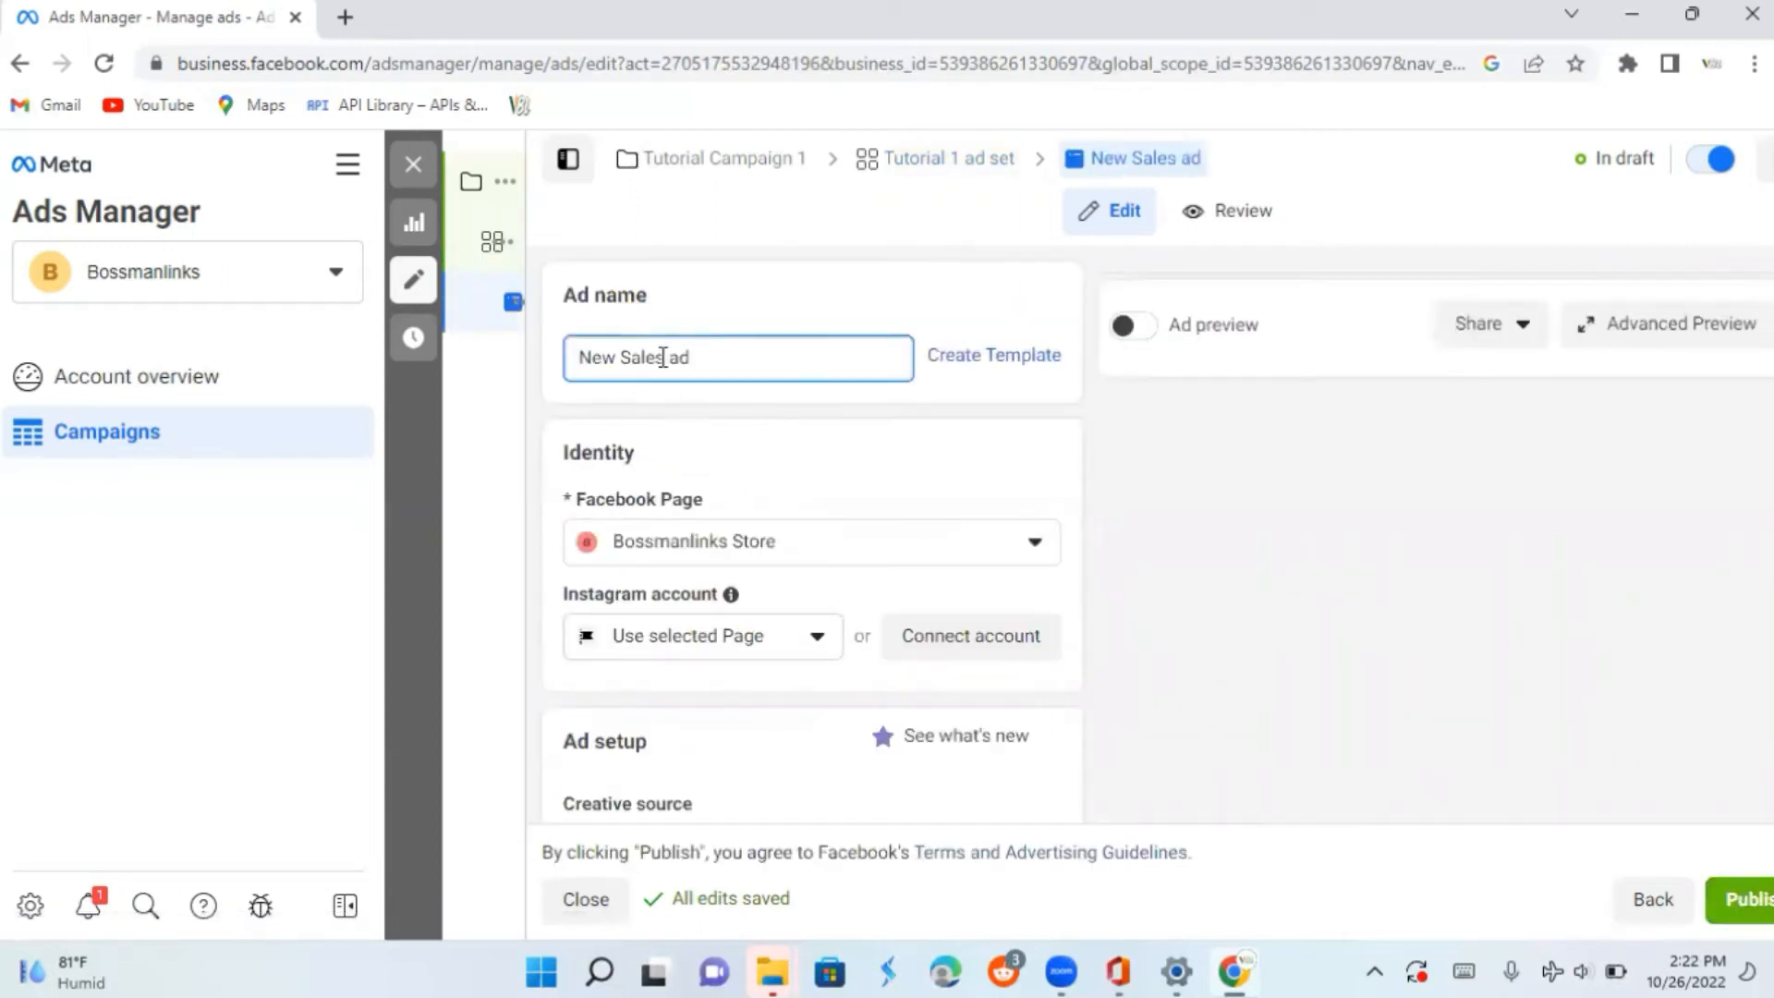
pyautogui.press('BackSpace')
pyautogui.press('BackSpace')
pyautogui.press('BackSpace')
pyautogui.press('BackSpace')
pyautogui.press('BackSpace')
pyautogui.press('BackSpace')
pyautogui.press('BackSpace')
pyautogui.press('BackSpace')
pyautogui.press('BackSpace')
pyautogui.write('Tut')
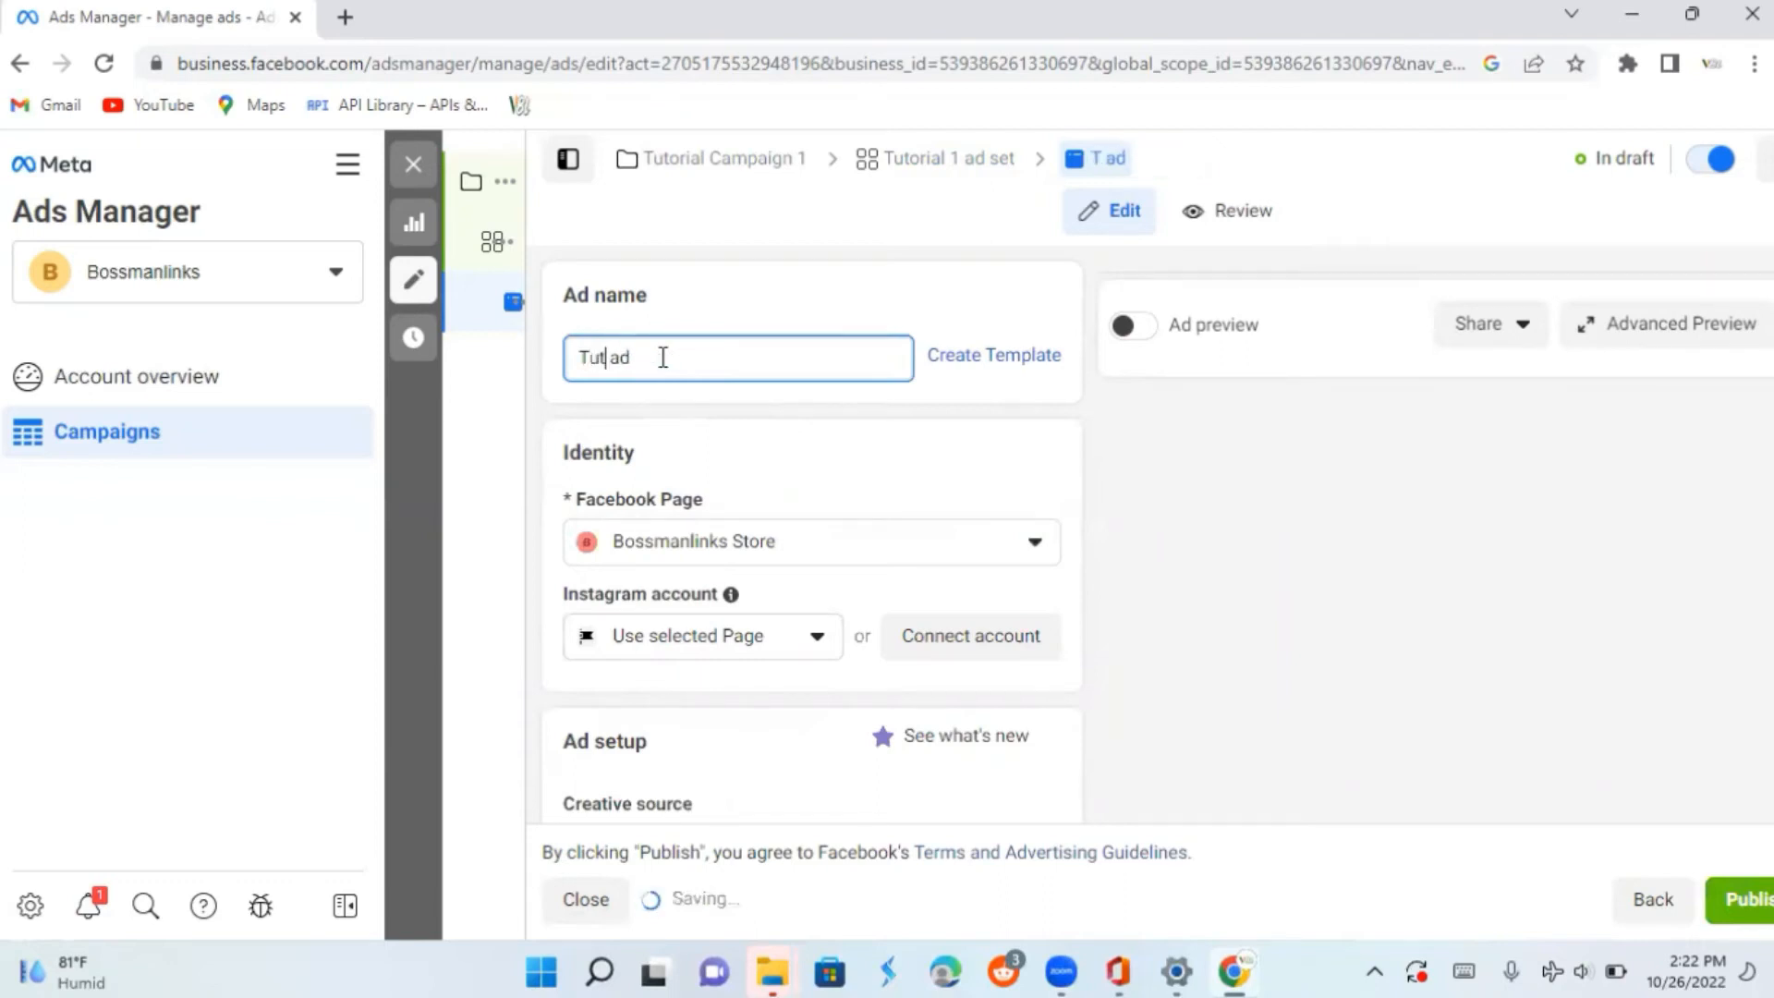
pyautogui.write('oria')
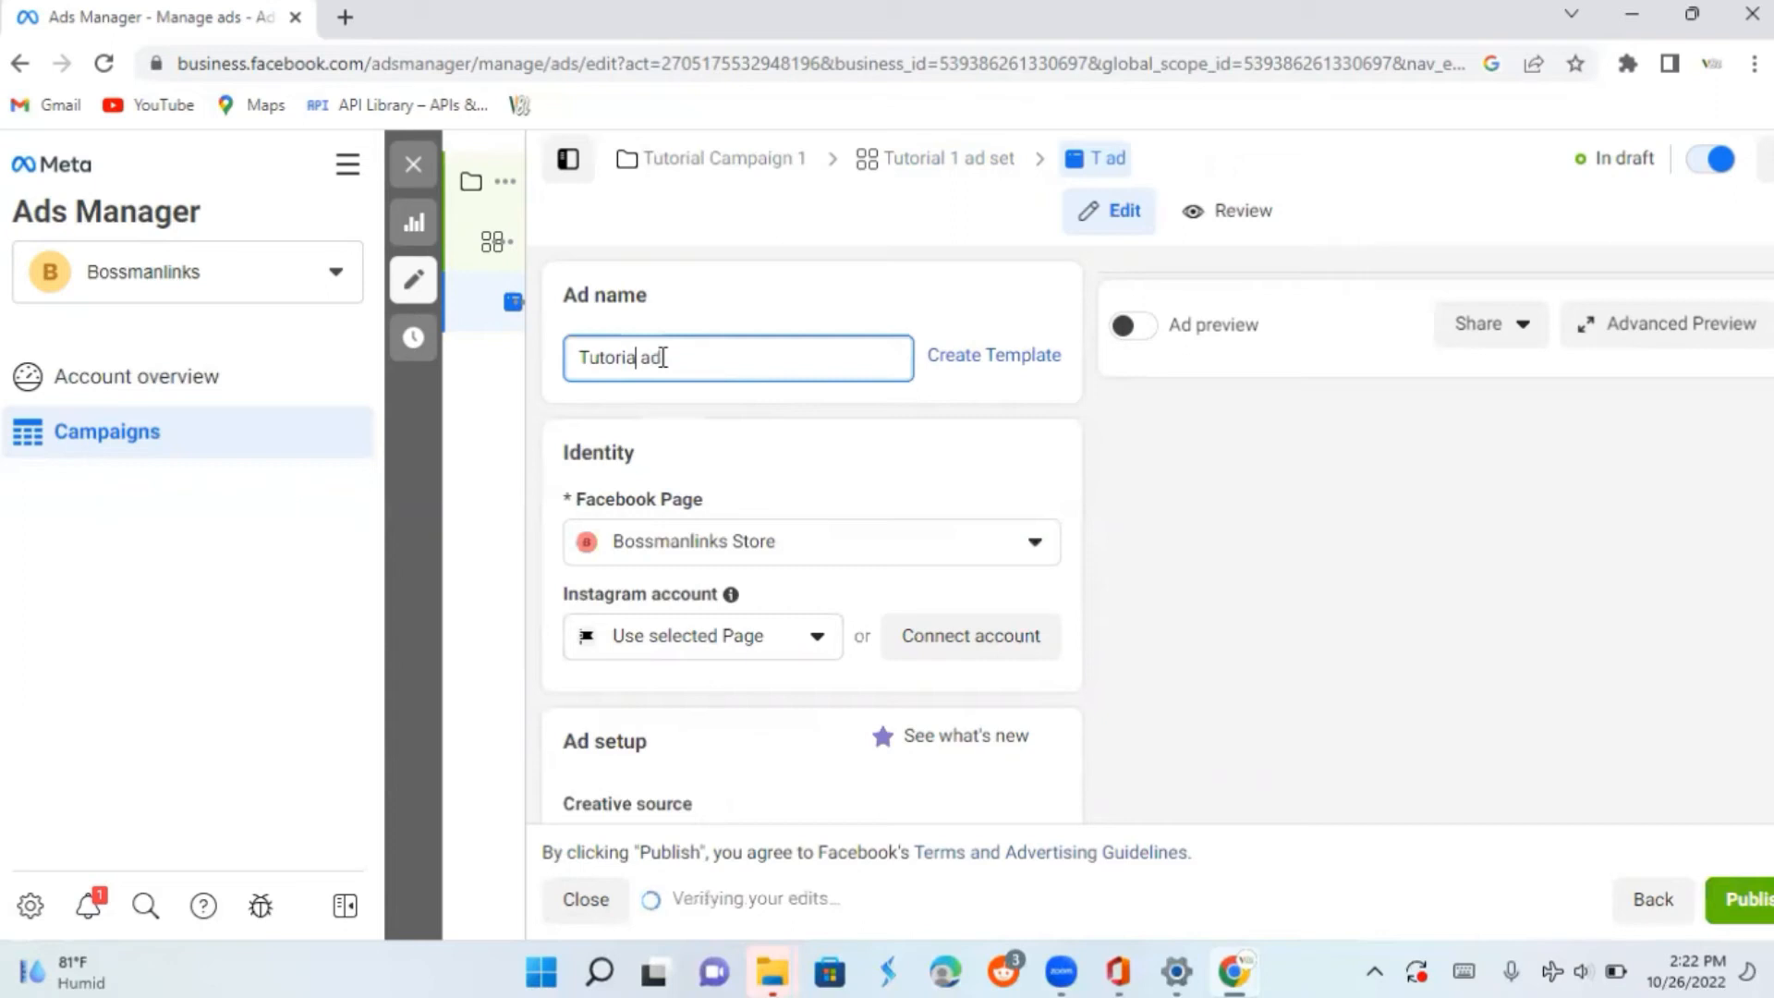
pyautogui.write('l ad')
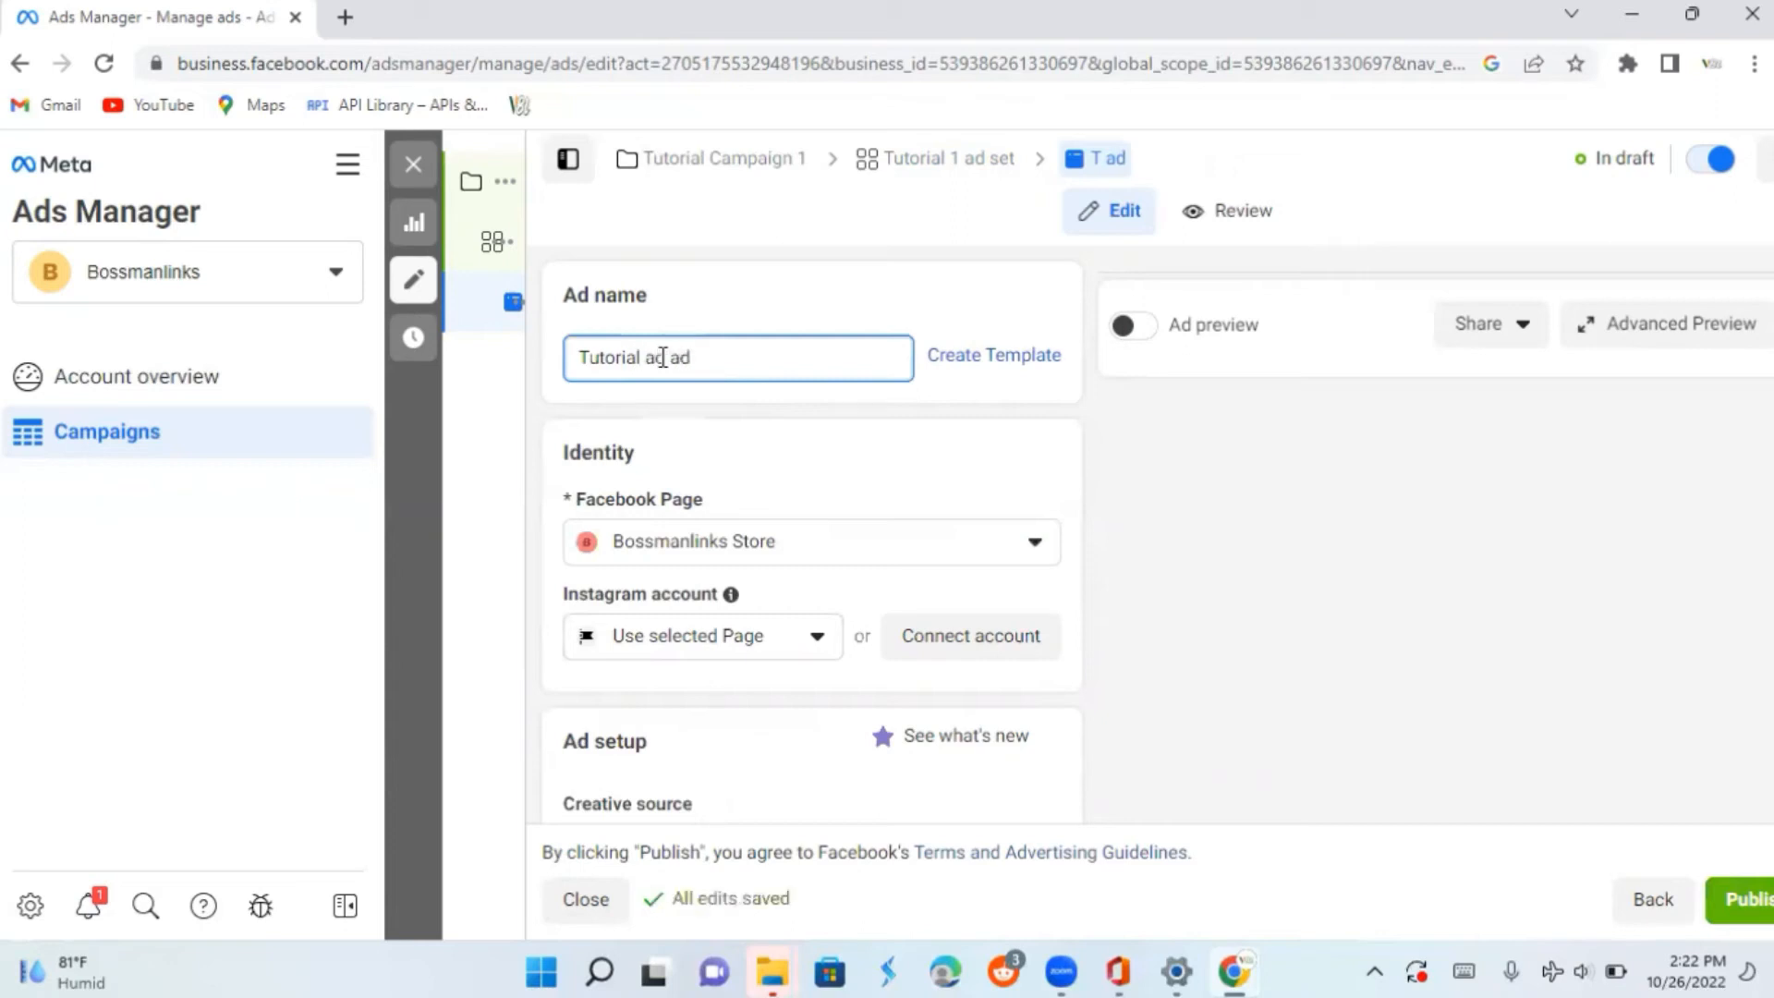
pyautogui.press('BackSpace')
pyautogui.press('BackSpace')
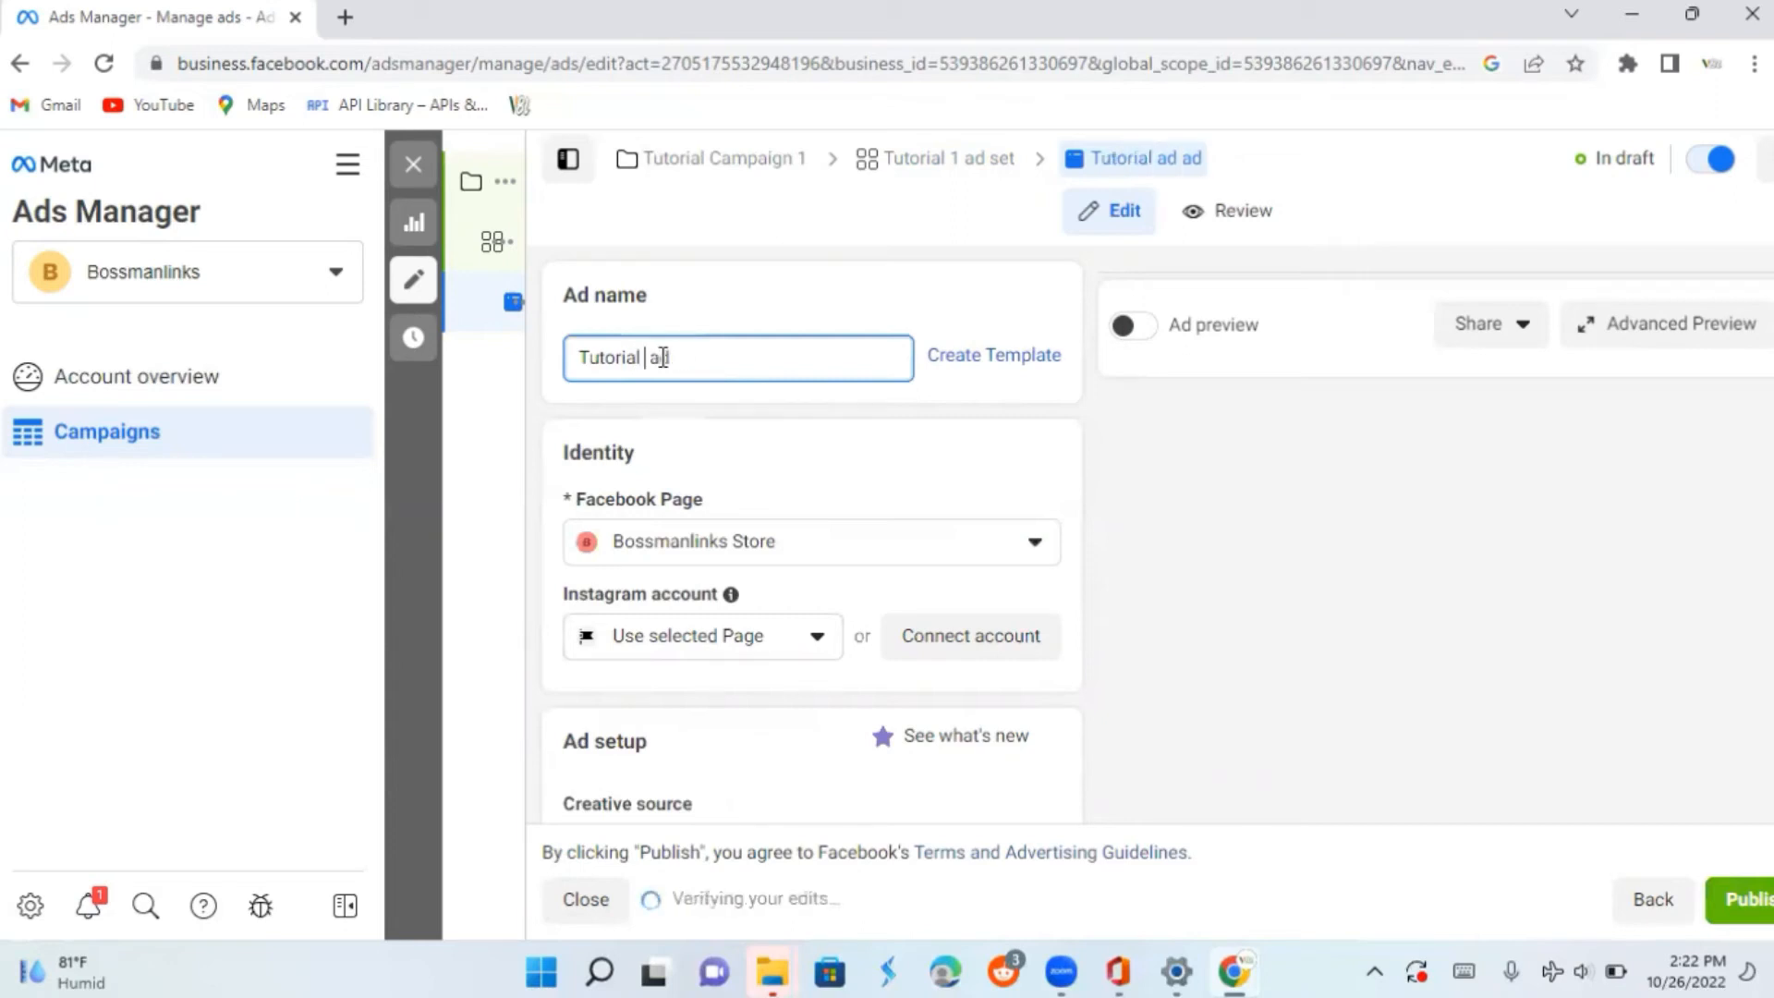
pyautogui.write('1')
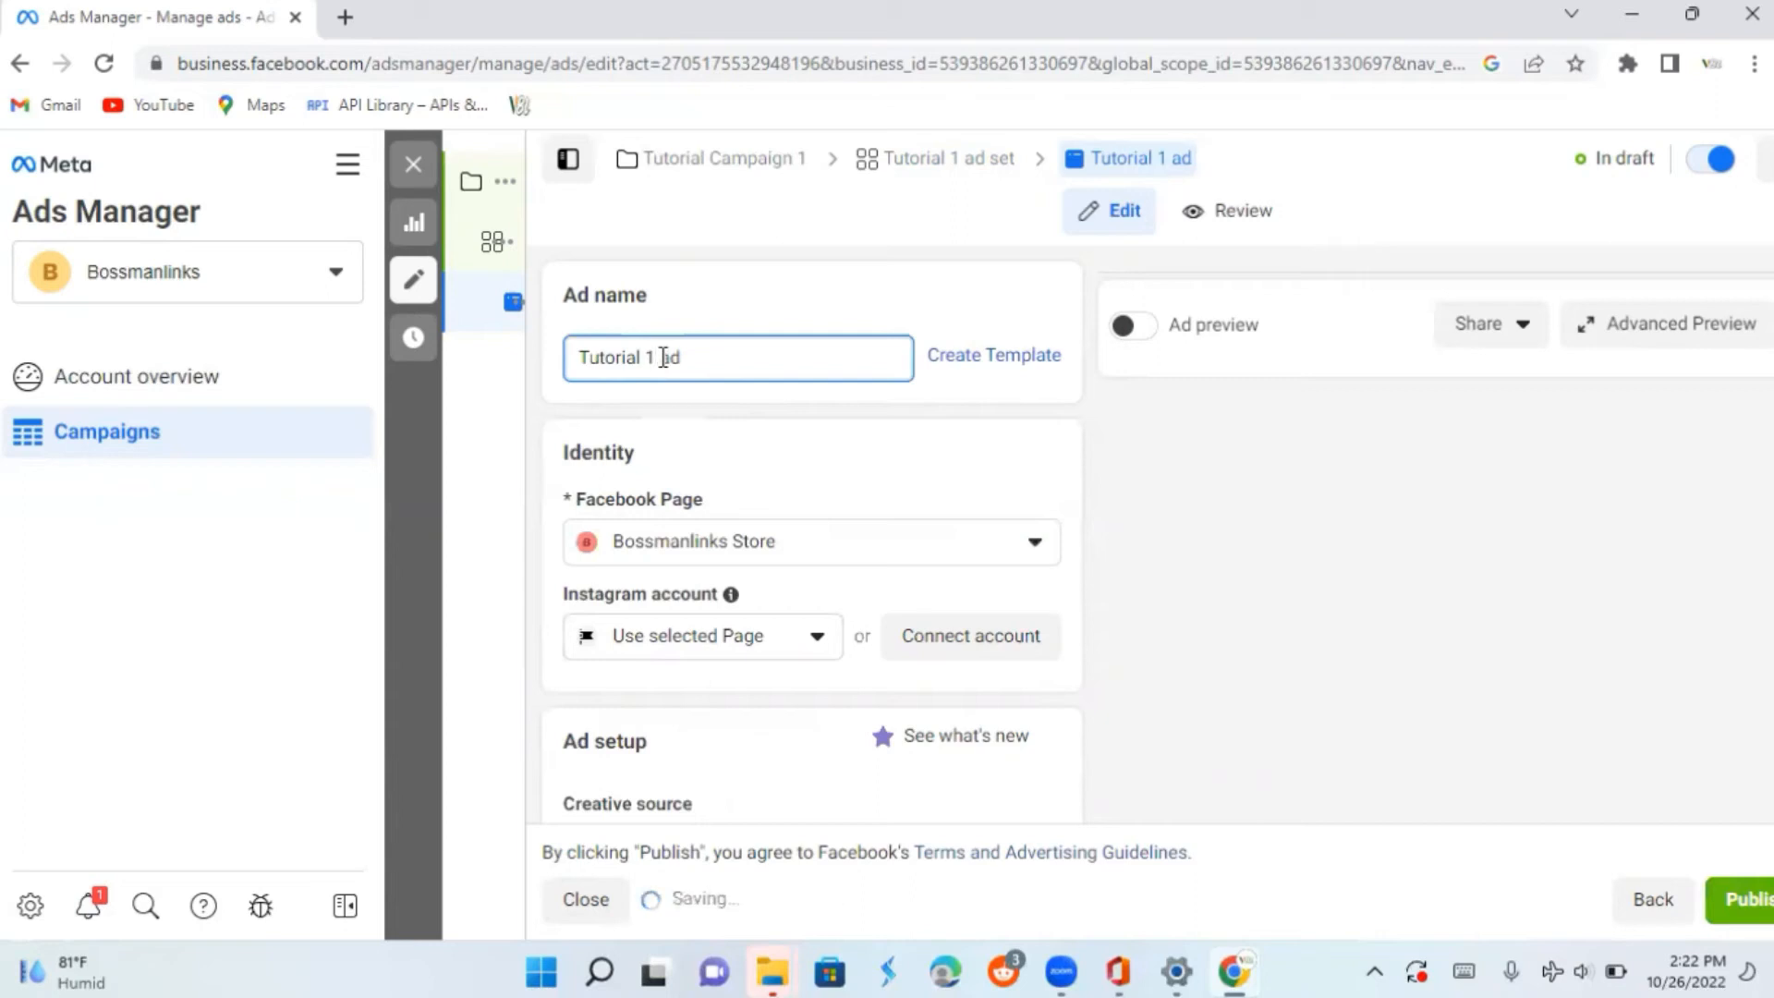
# Examine the available Facebook Page and Instagram account choices for the ad's identity without changing them
pyautogui.scroll(-1, 664, 358)
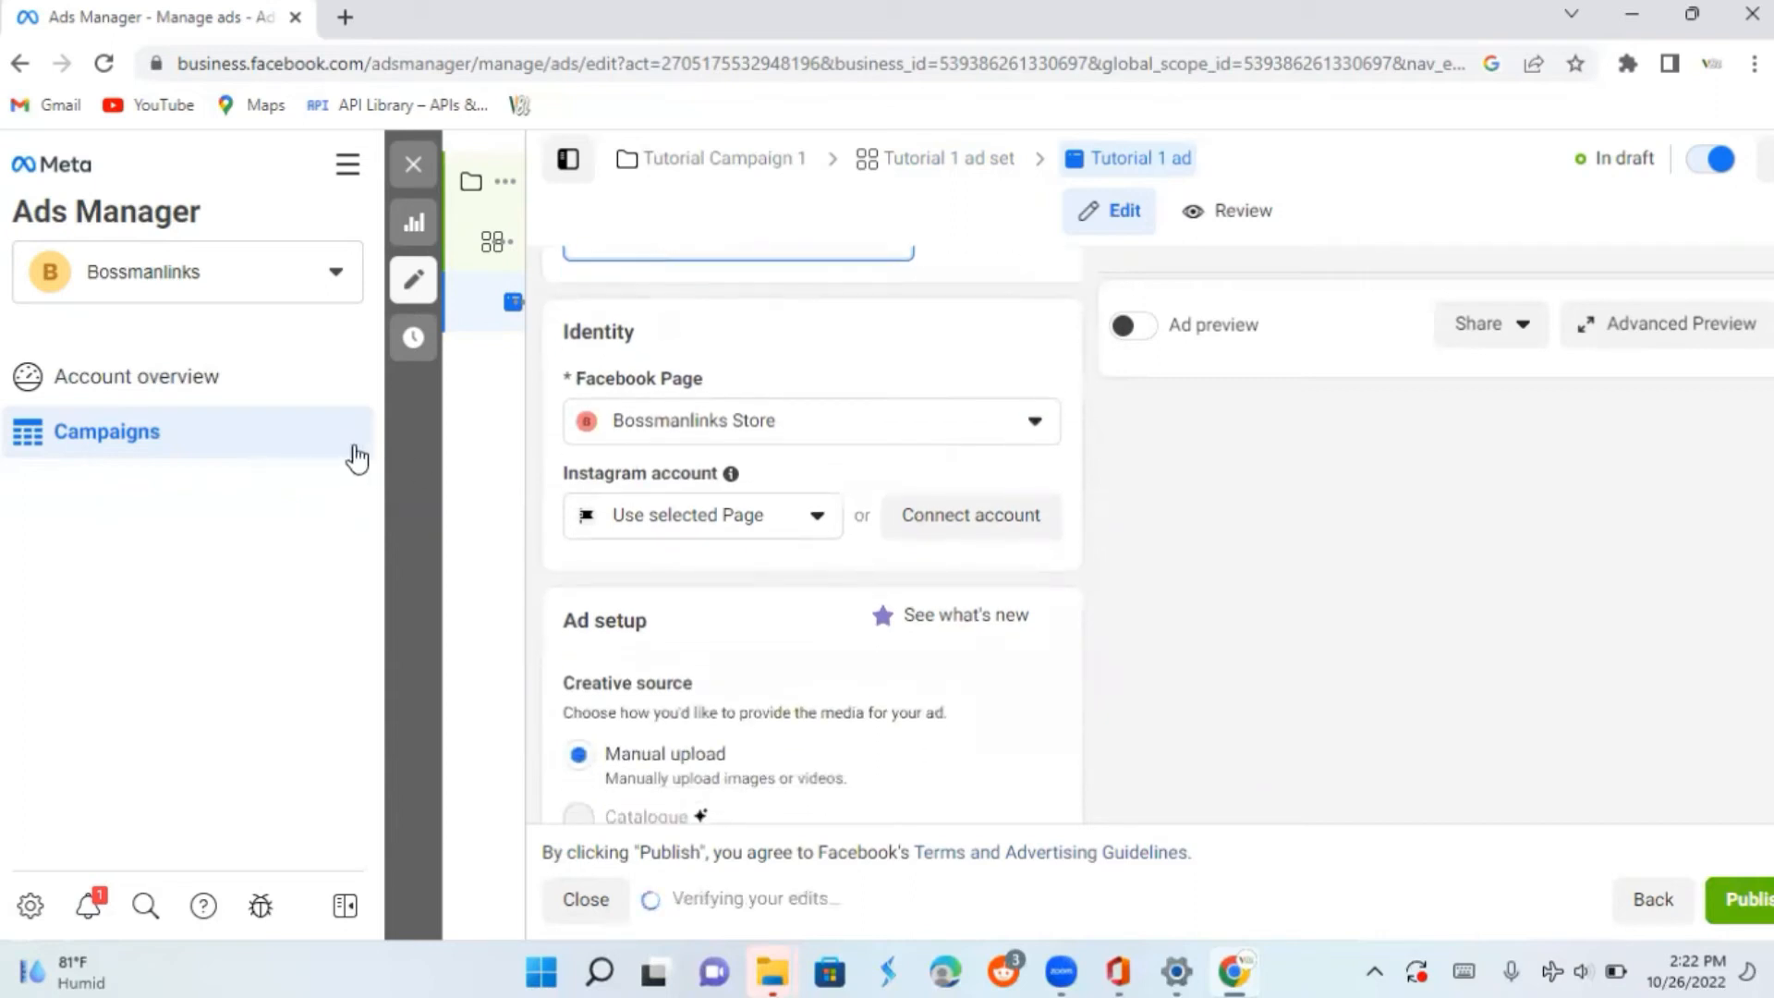
pyautogui.click(1020, 432)
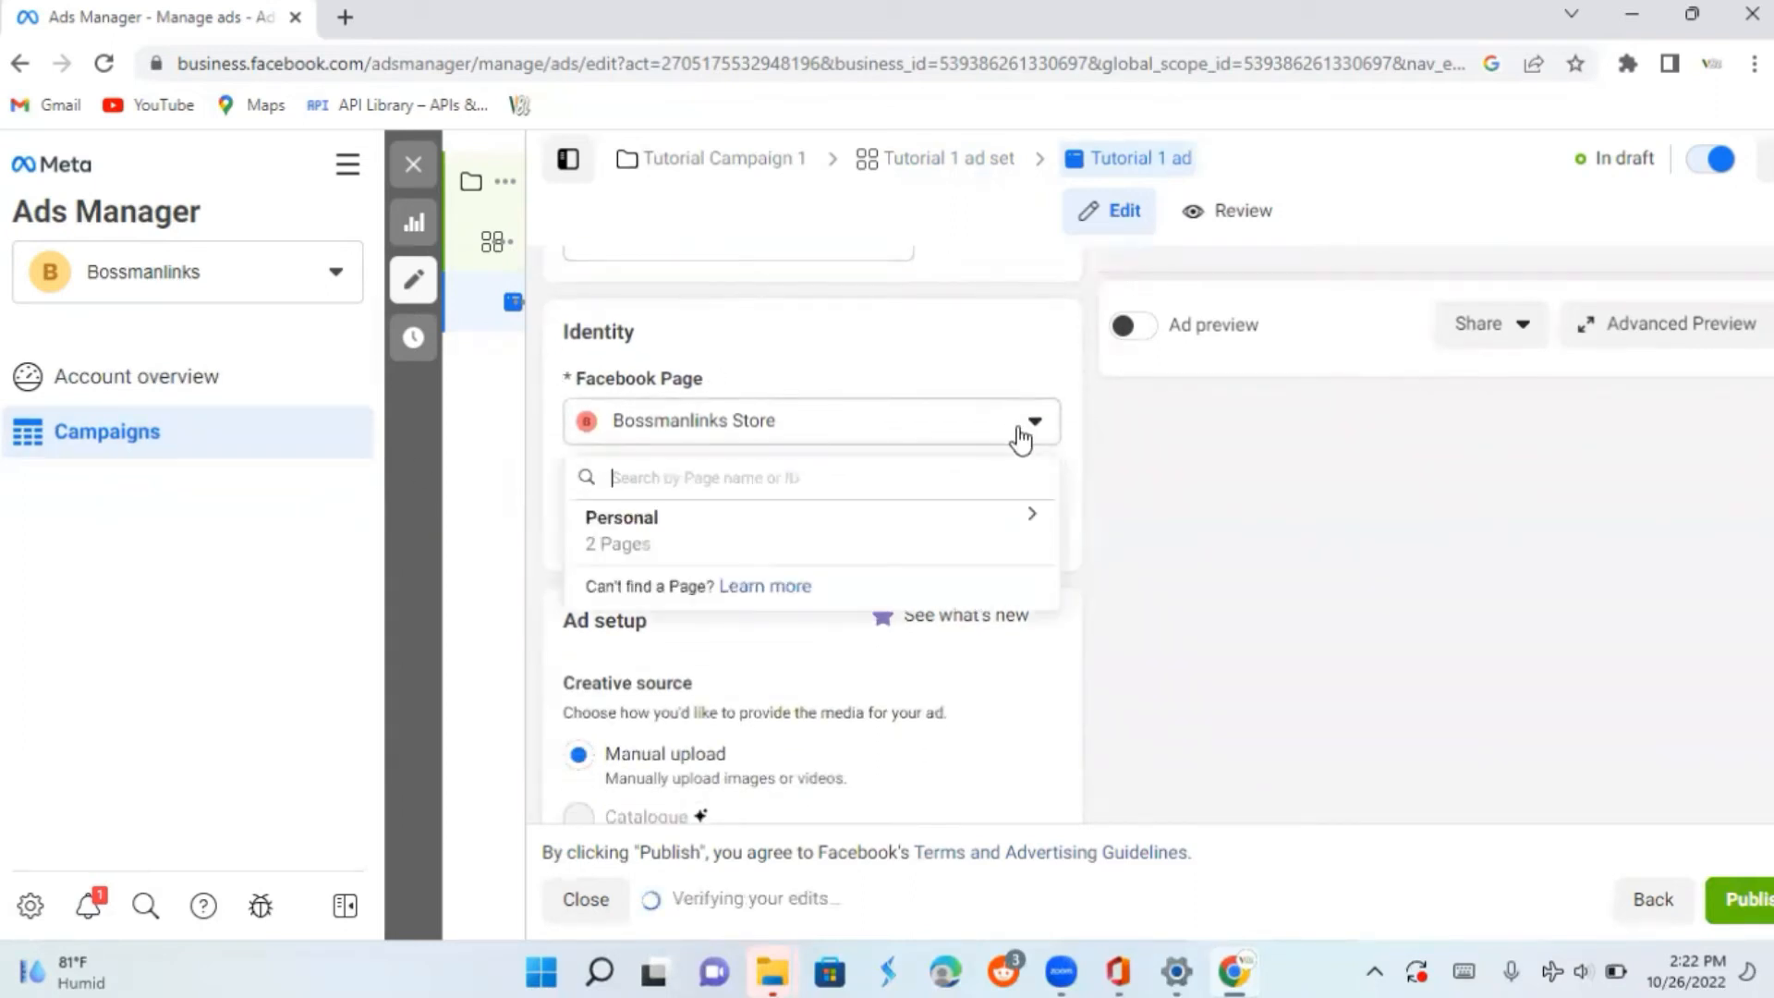
pyautogui.click(1133, 461)
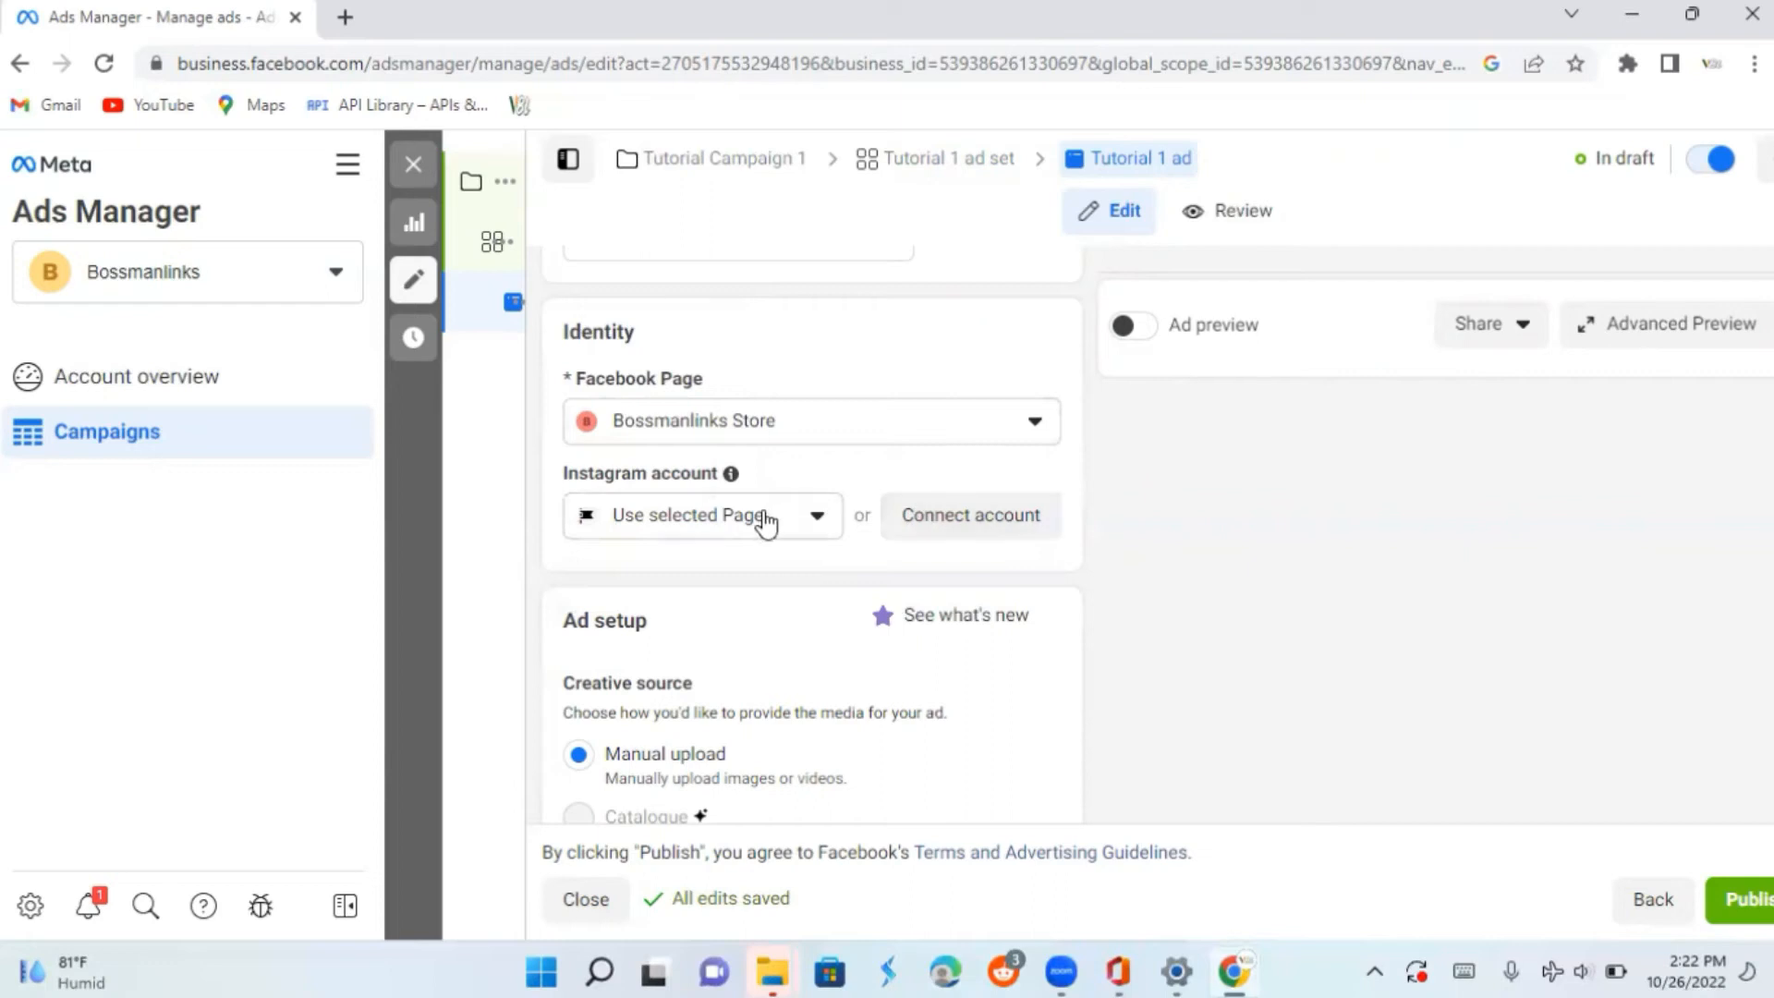
pyautogui.click(816, 533)
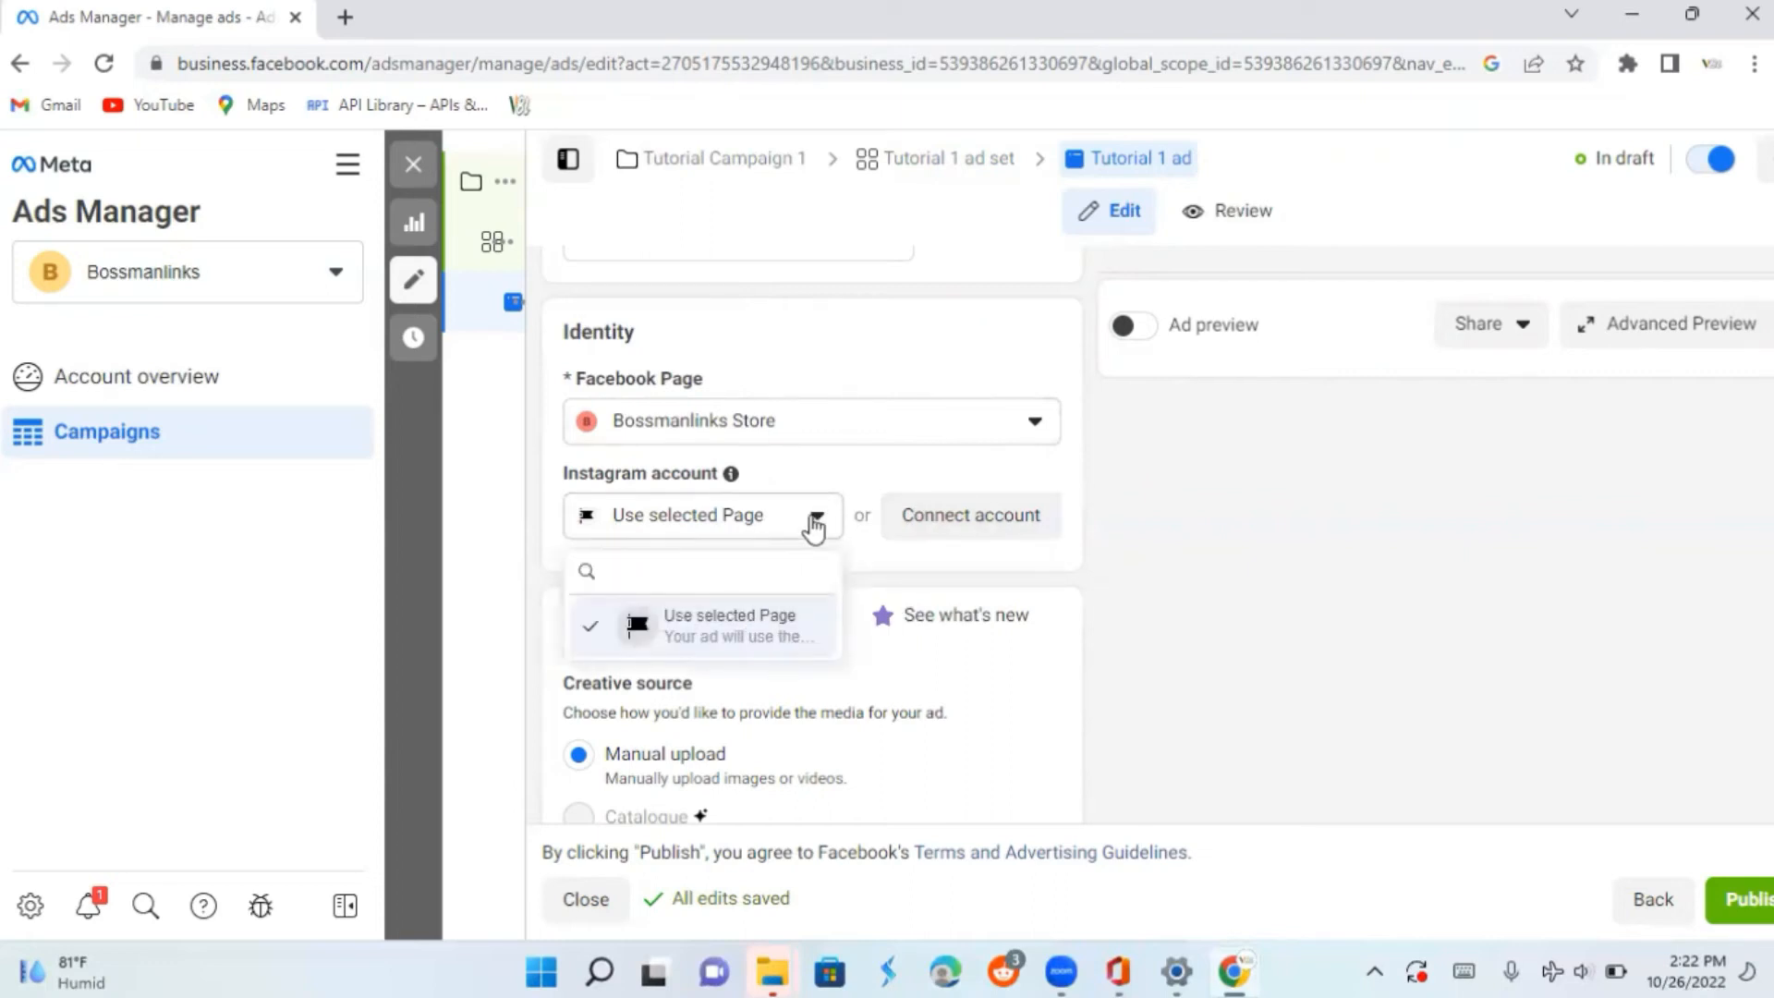
pyautogui.click(814, 519)
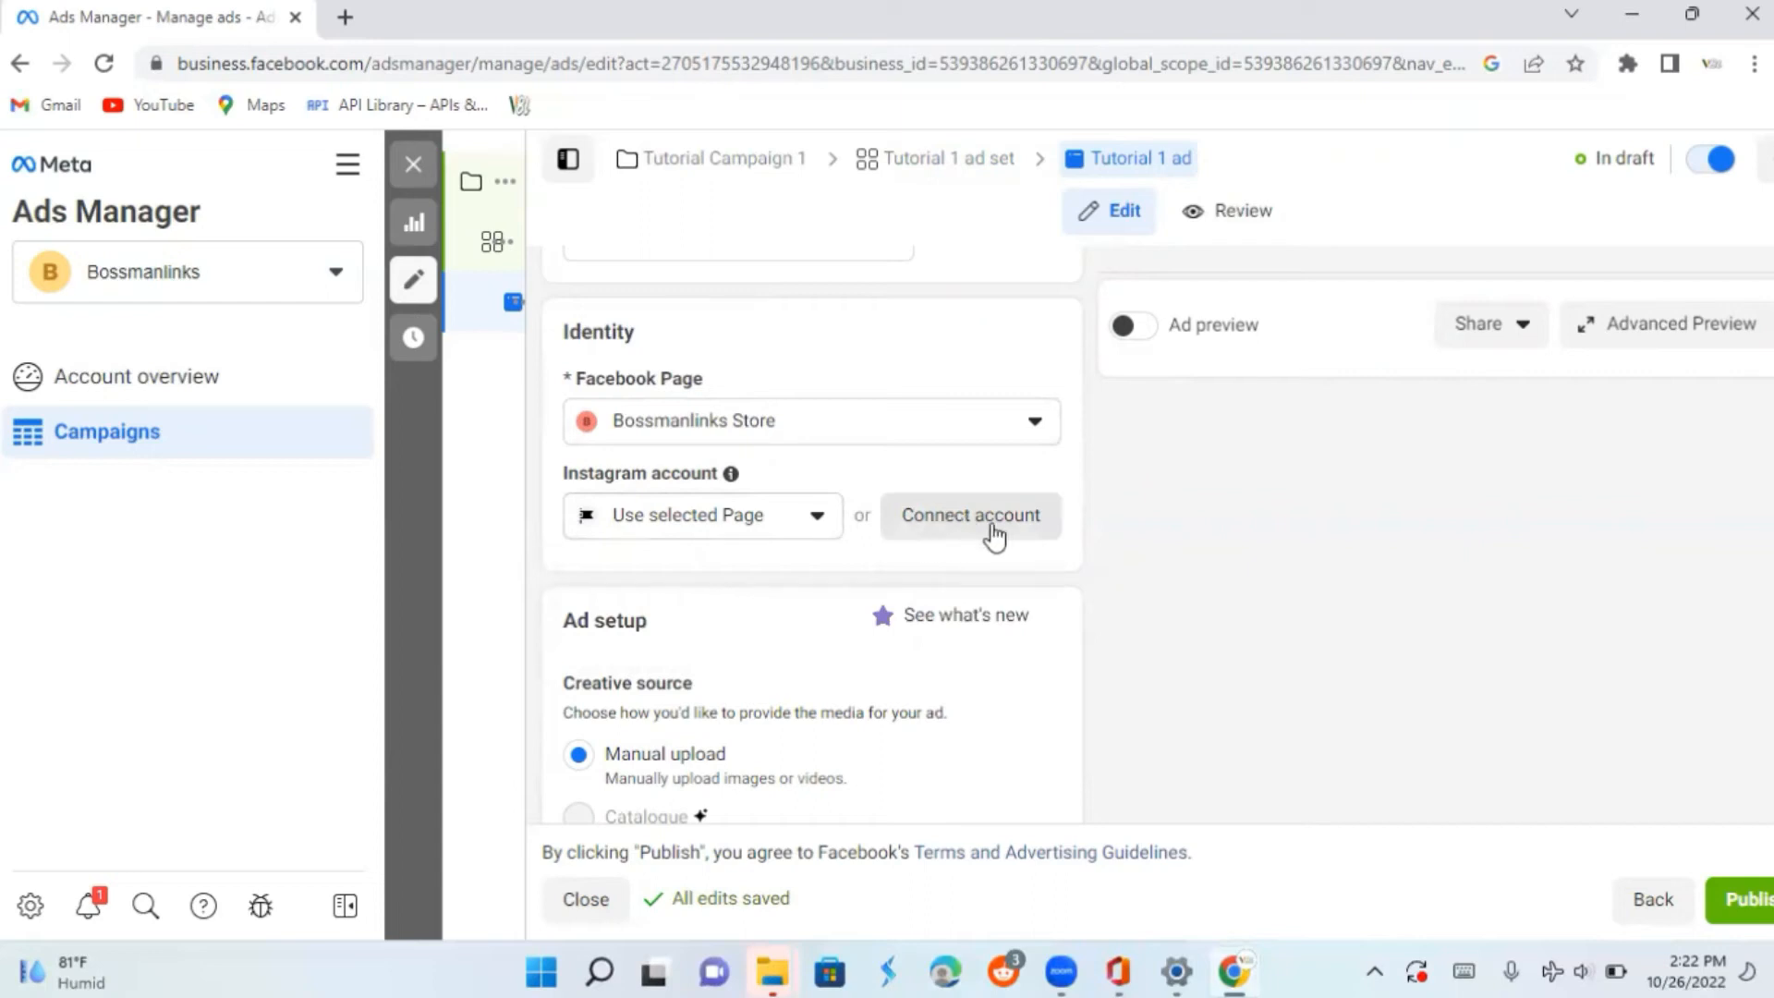
# Examine the ad setup's creative source, format and multi-advertiser options, including why Catalogue is unavailable
pyautogui.moveTo(831, 803)
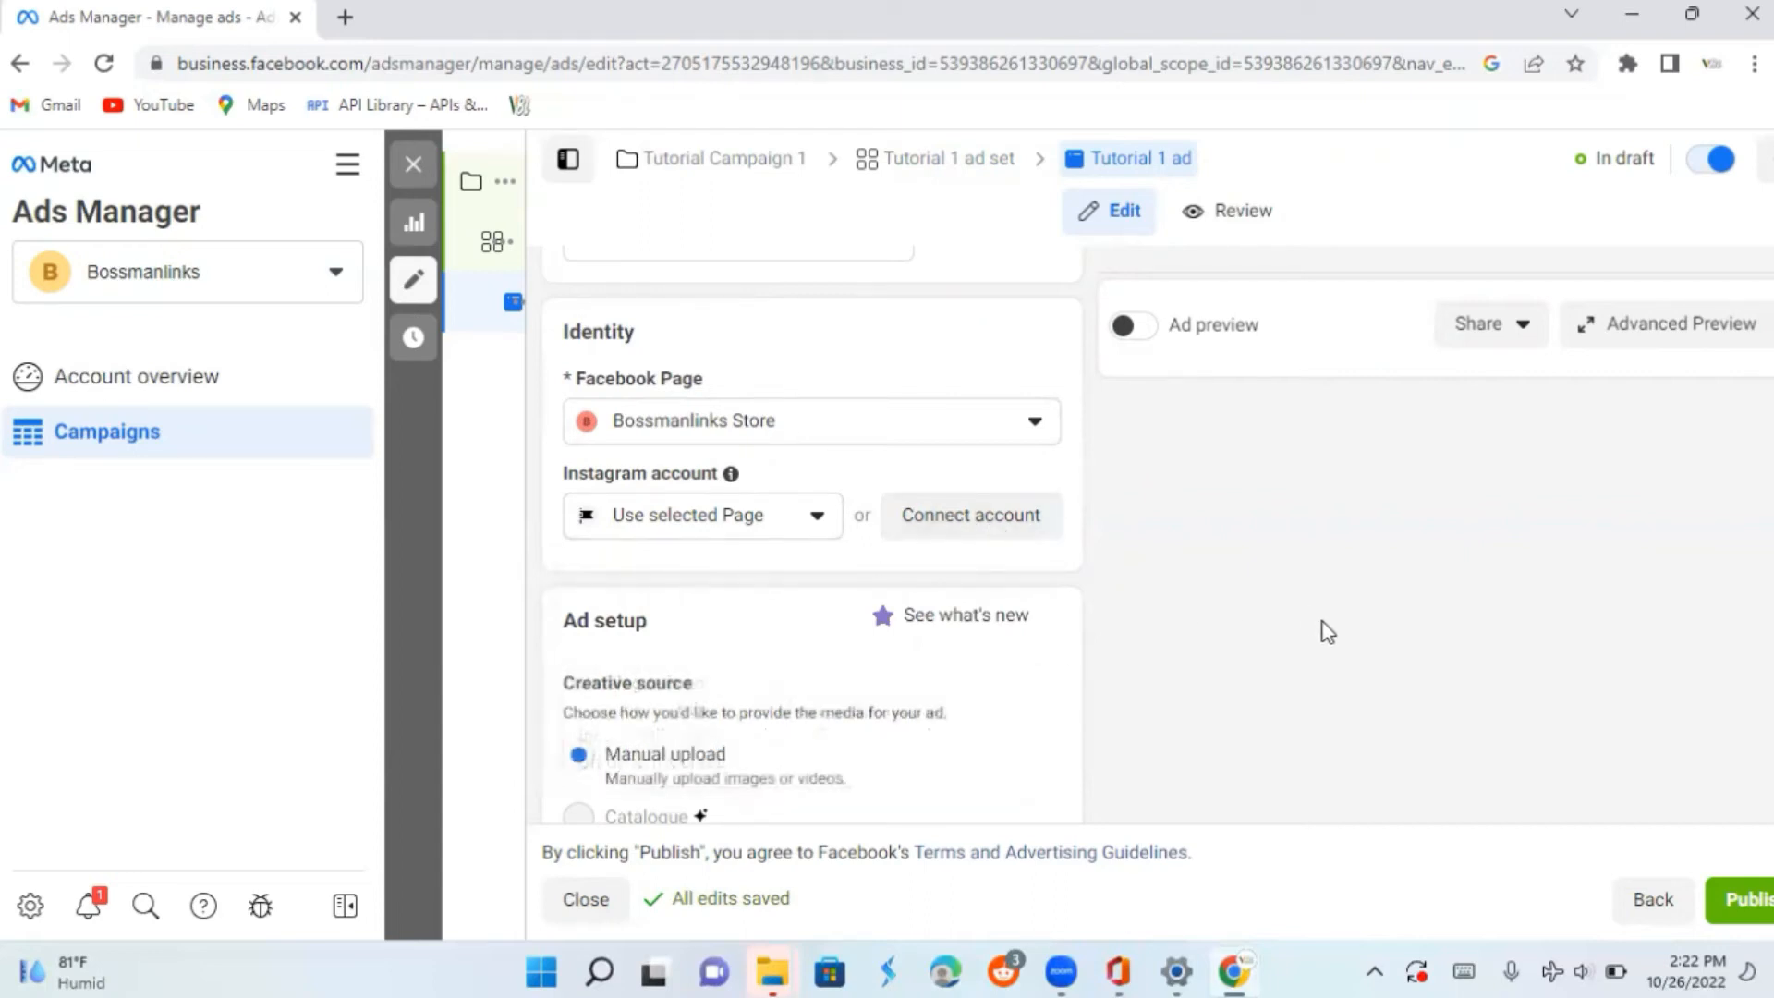
pyautogui.scroll(-2, 1328, 631)
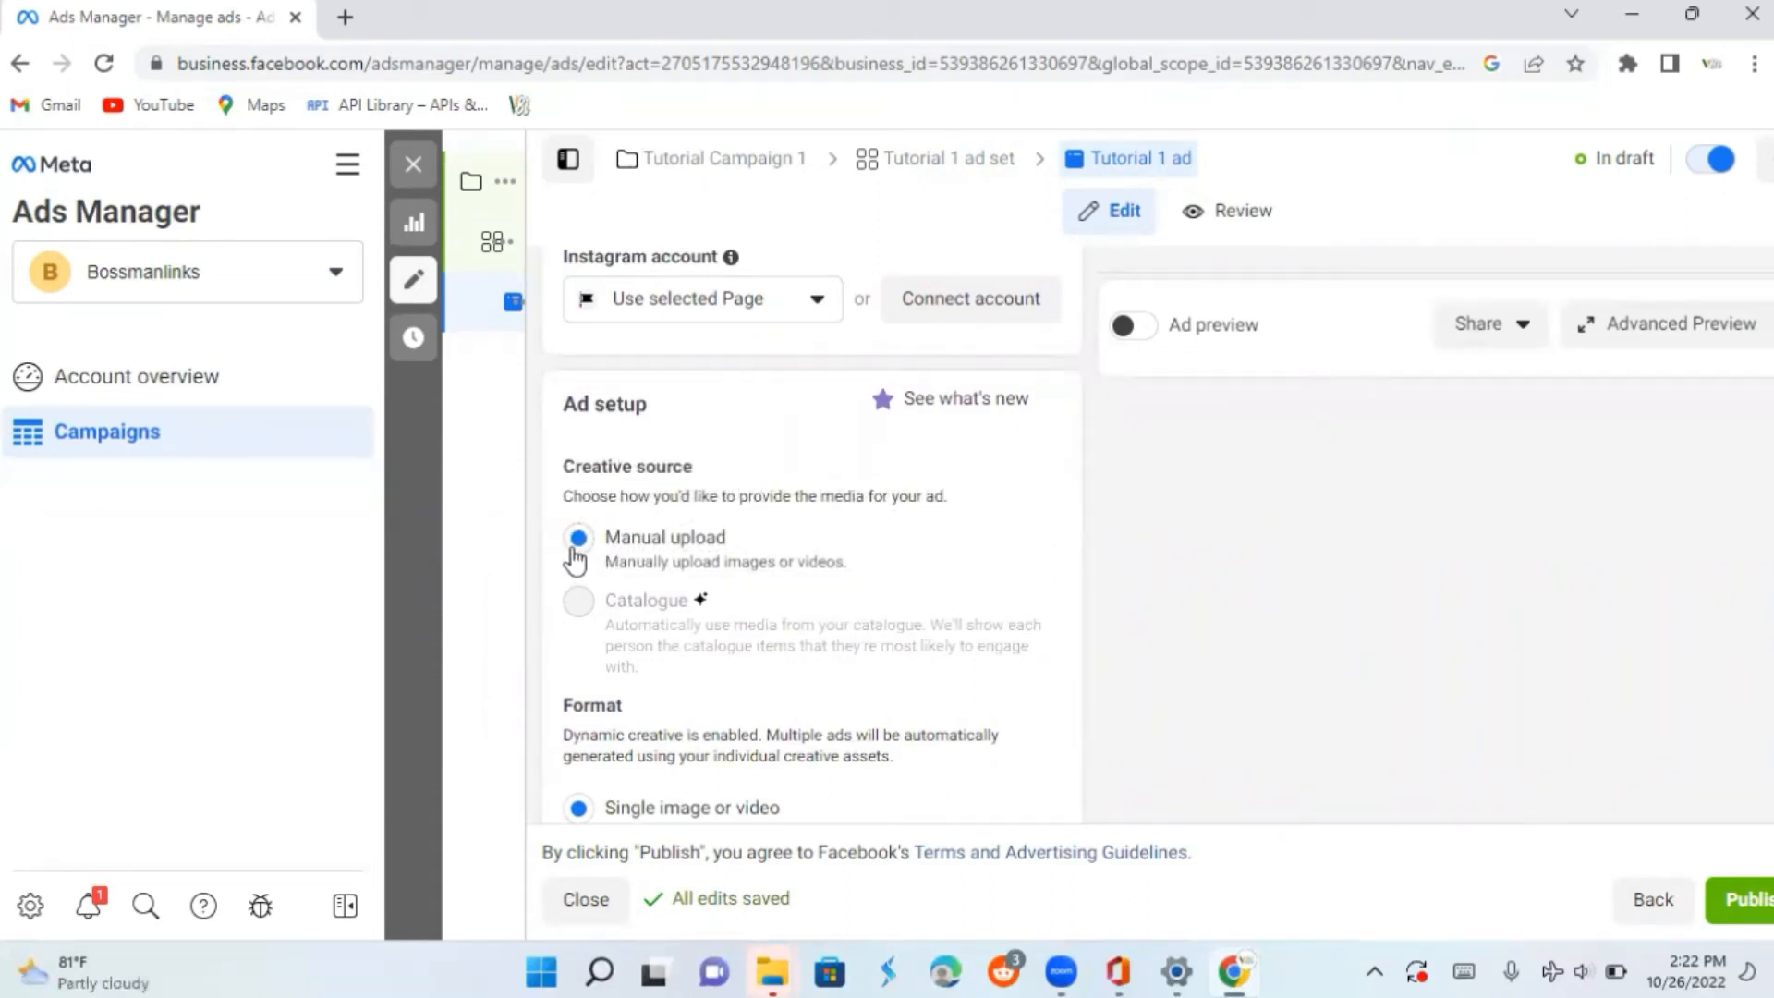
pyautogui.moveTo(674, 634)
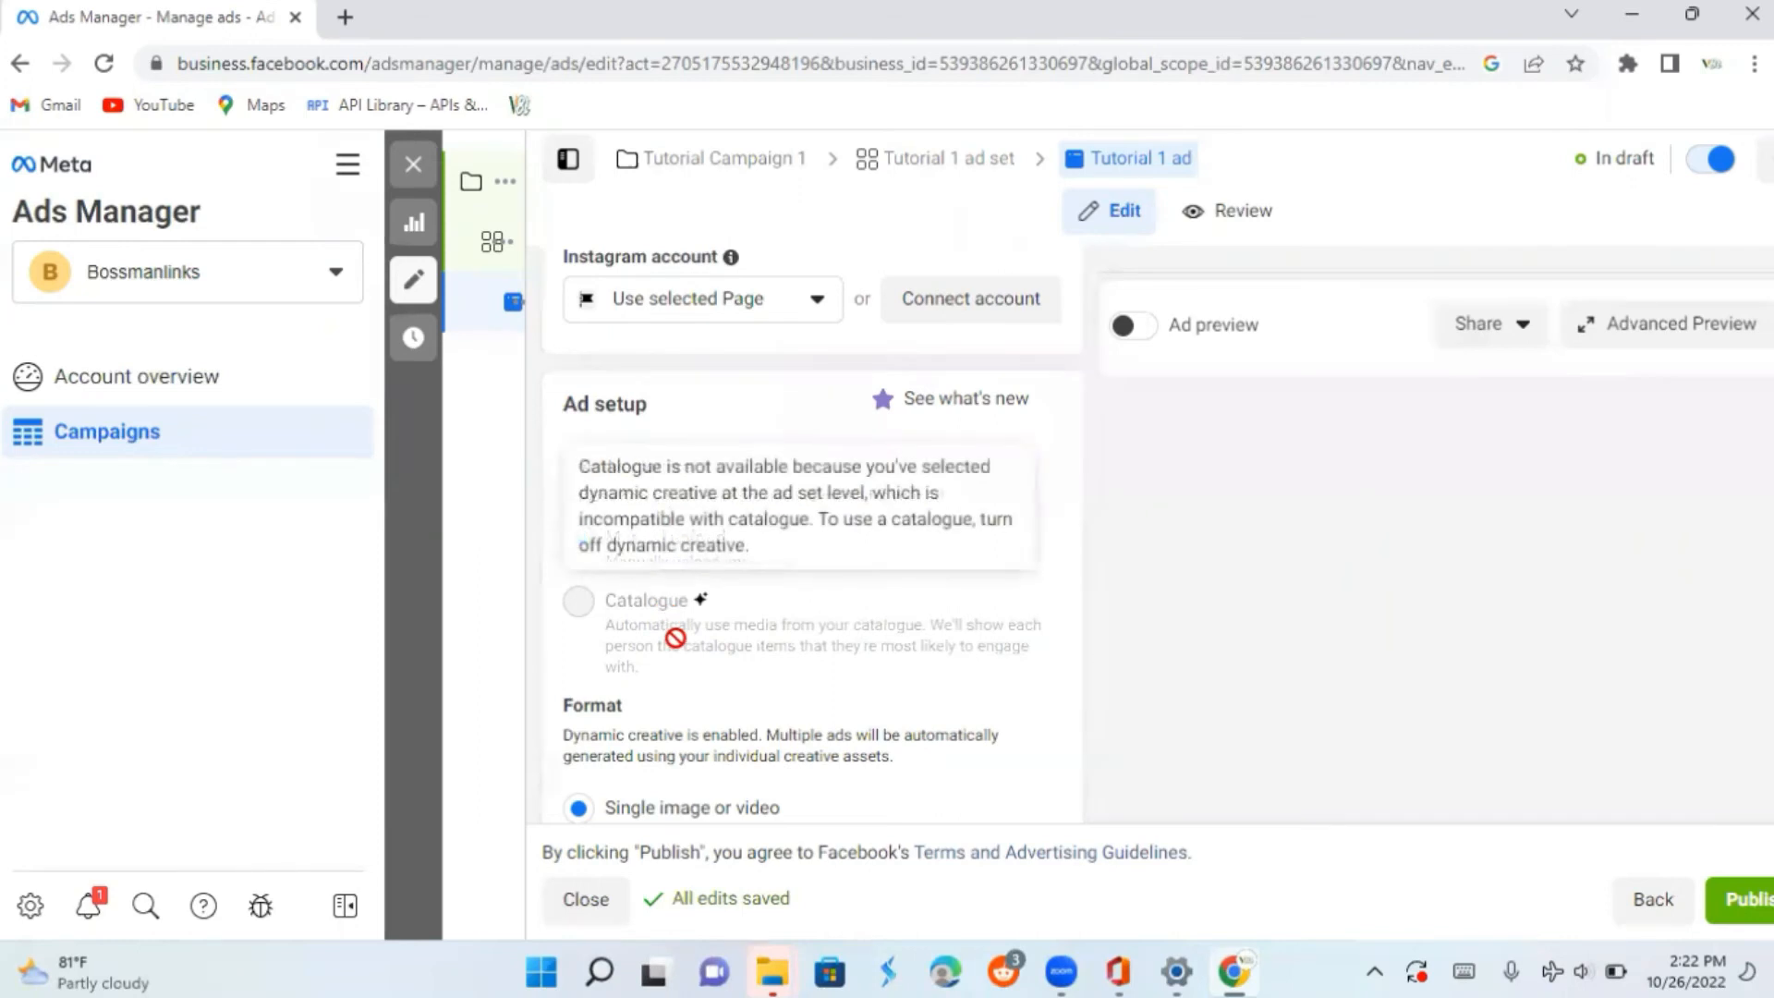
pyautogui.scroll(-2, 1228, 836)
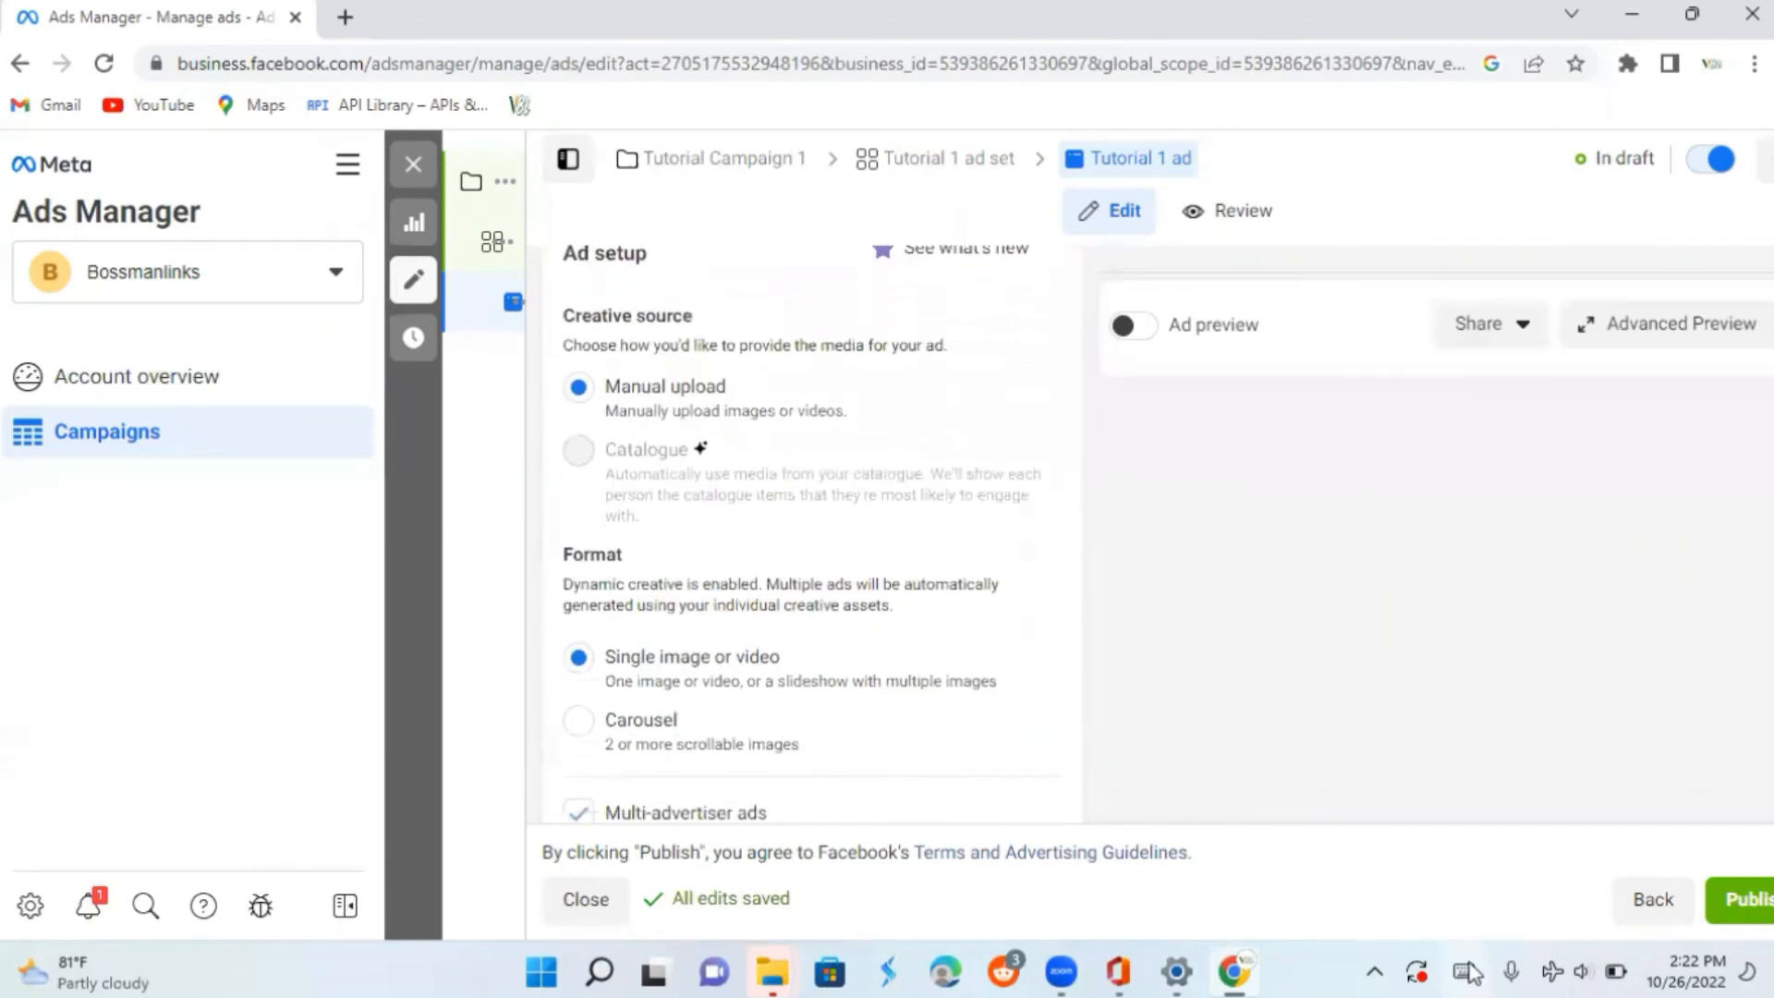
pyautogui.scroll(-2, 813, 526)
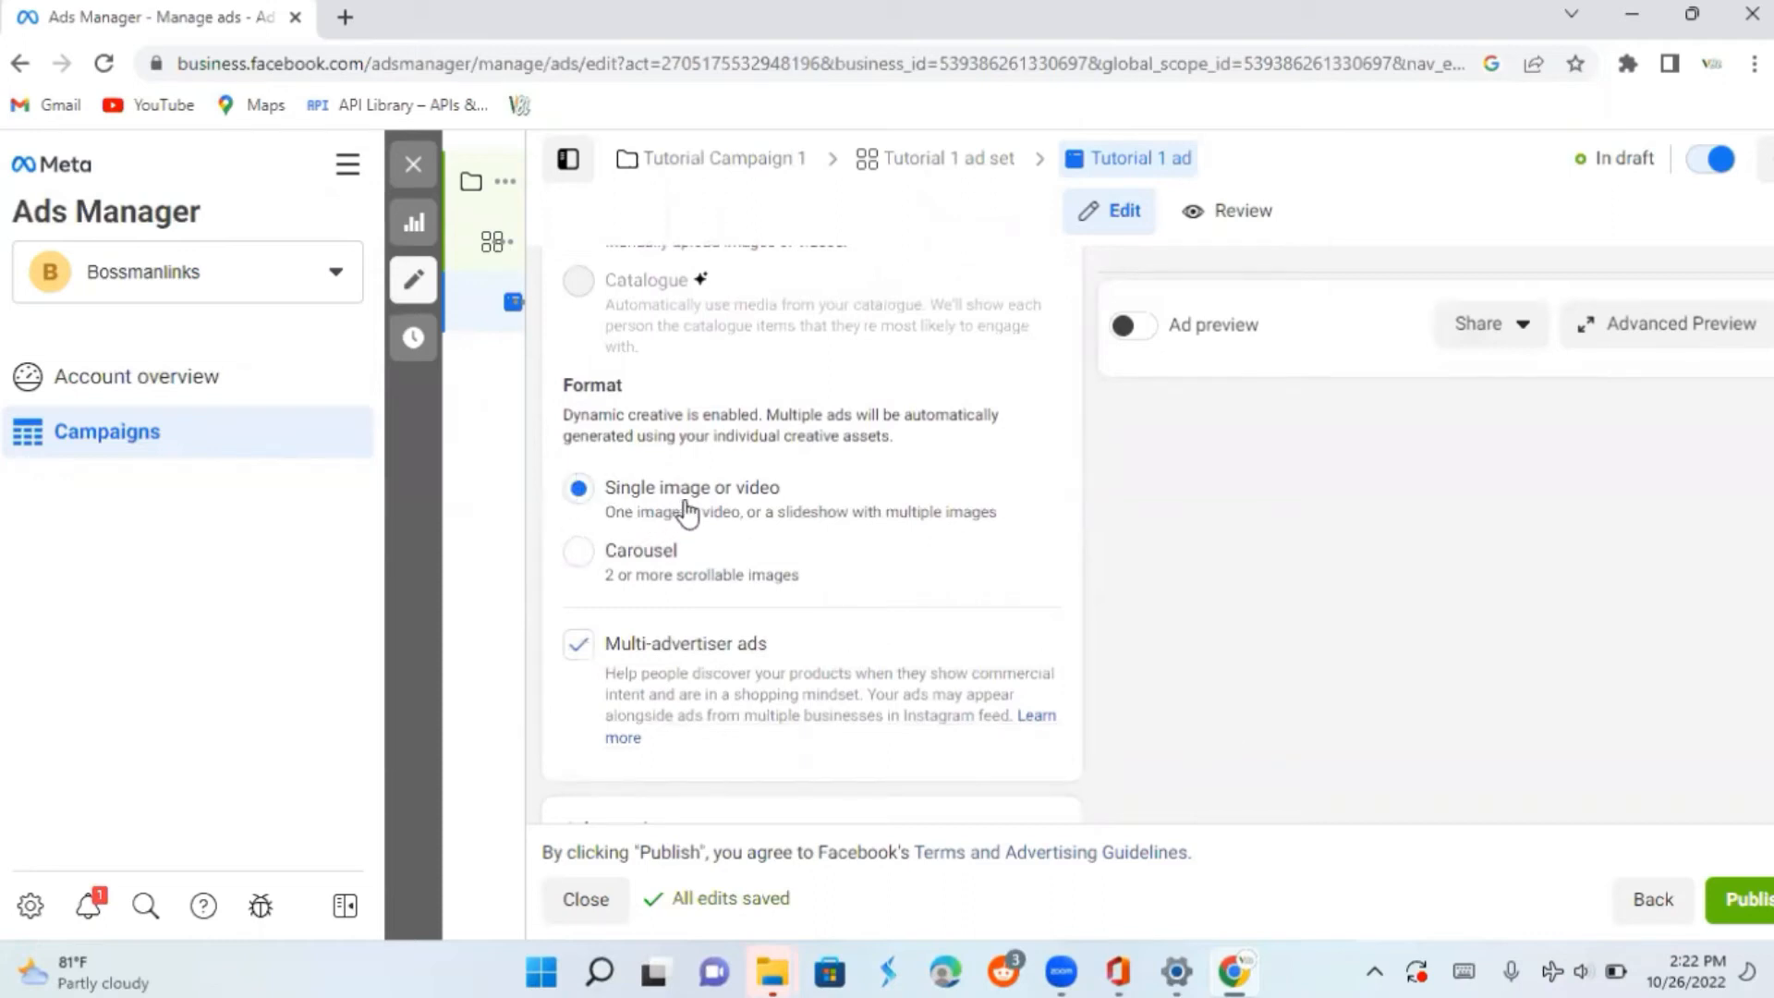
pyautogui.scroll(-3, 753, 707)
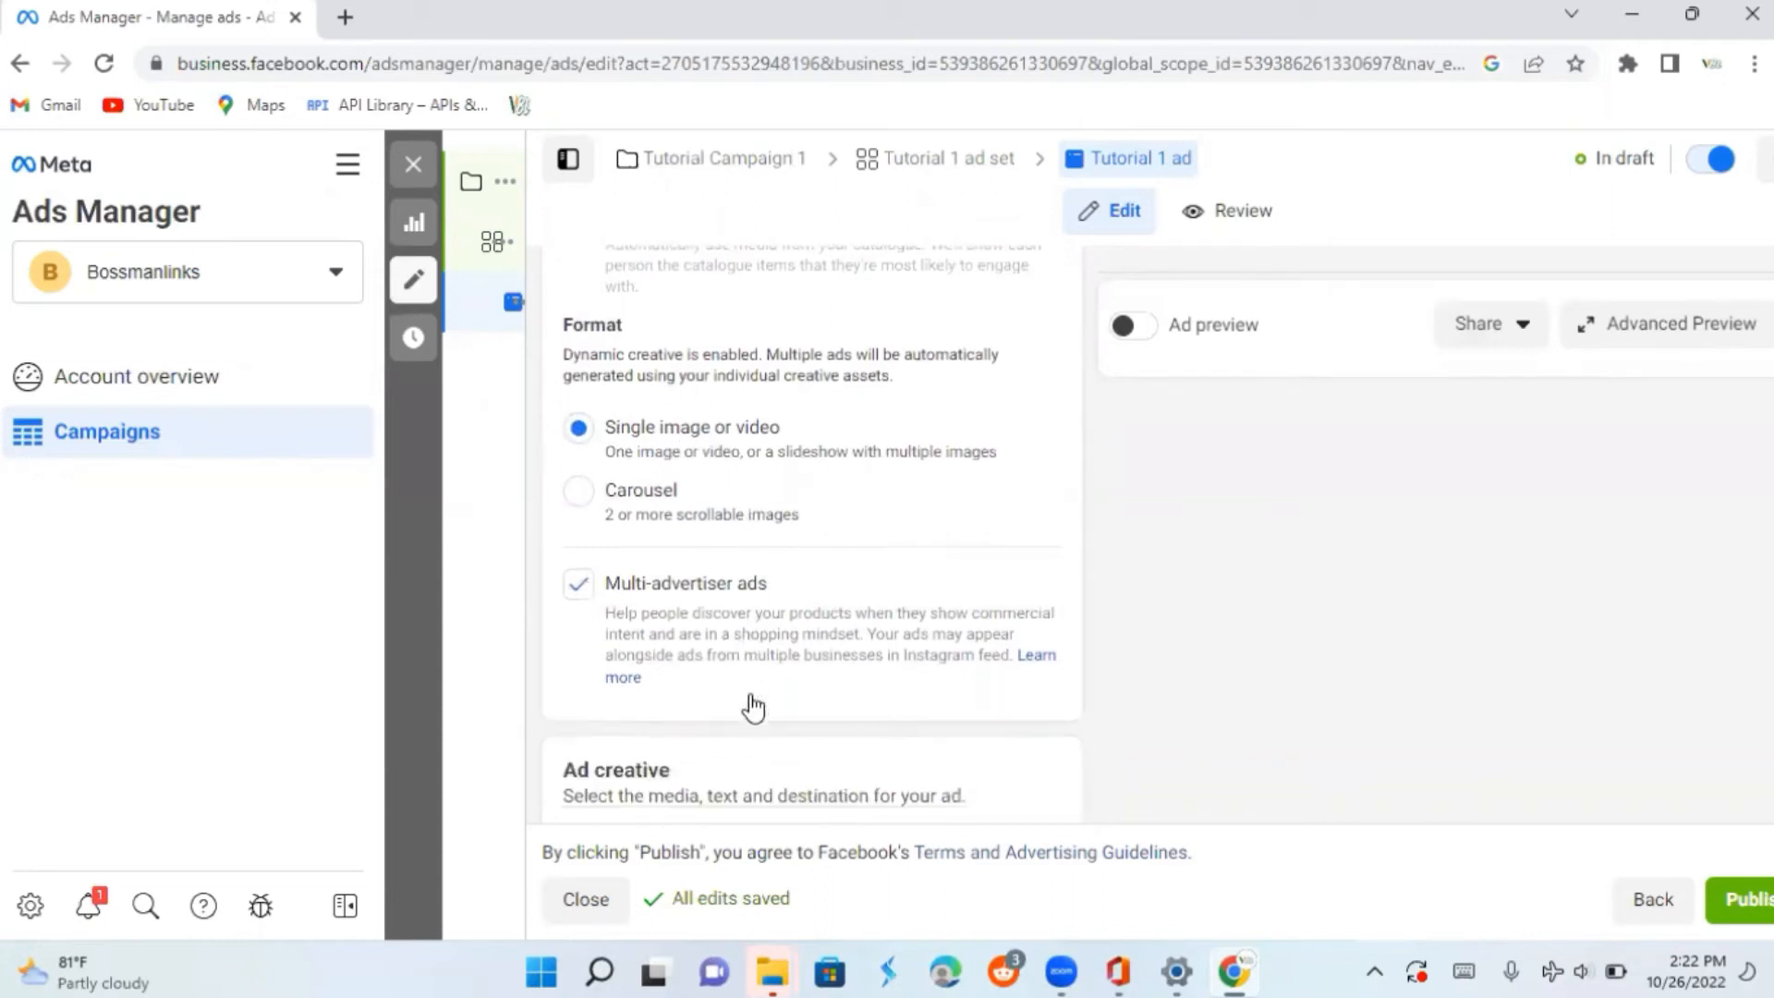
# Add the account's Dinner, Pink Hair and snowy hair videos as the ad creative's media
pyautogui.scroll(-4, 753, 706)
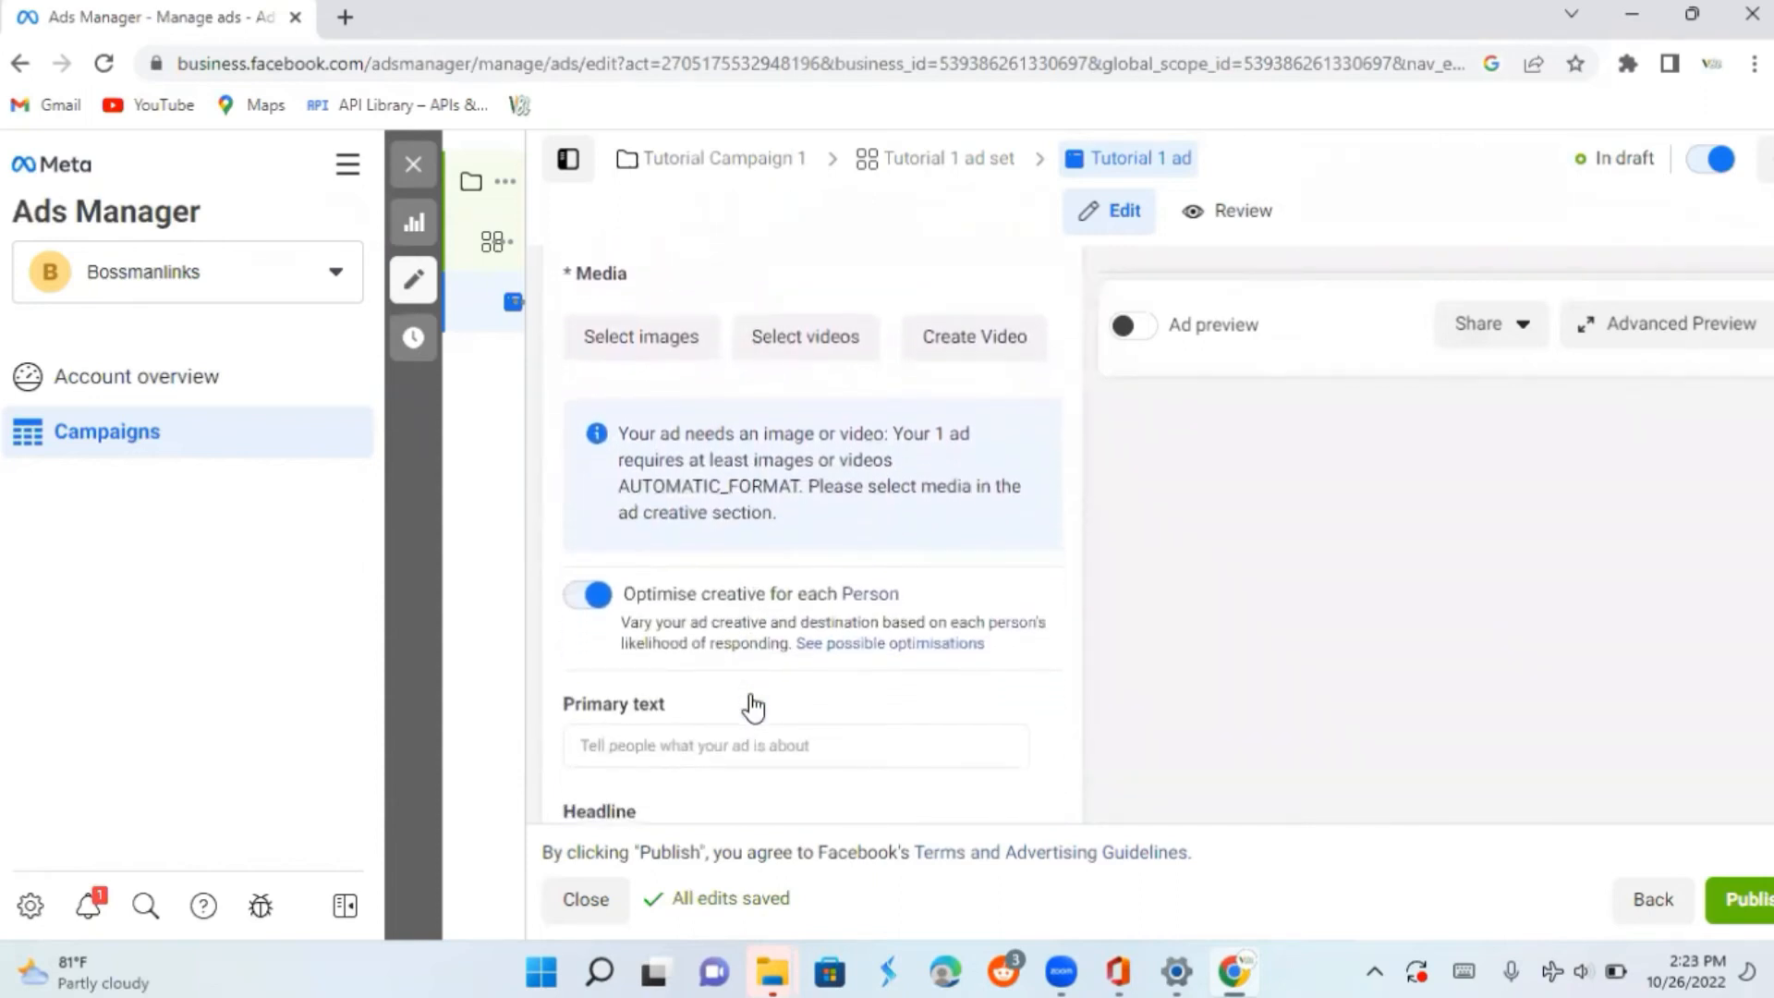
pyautogui.scroll(2, 753, 706)
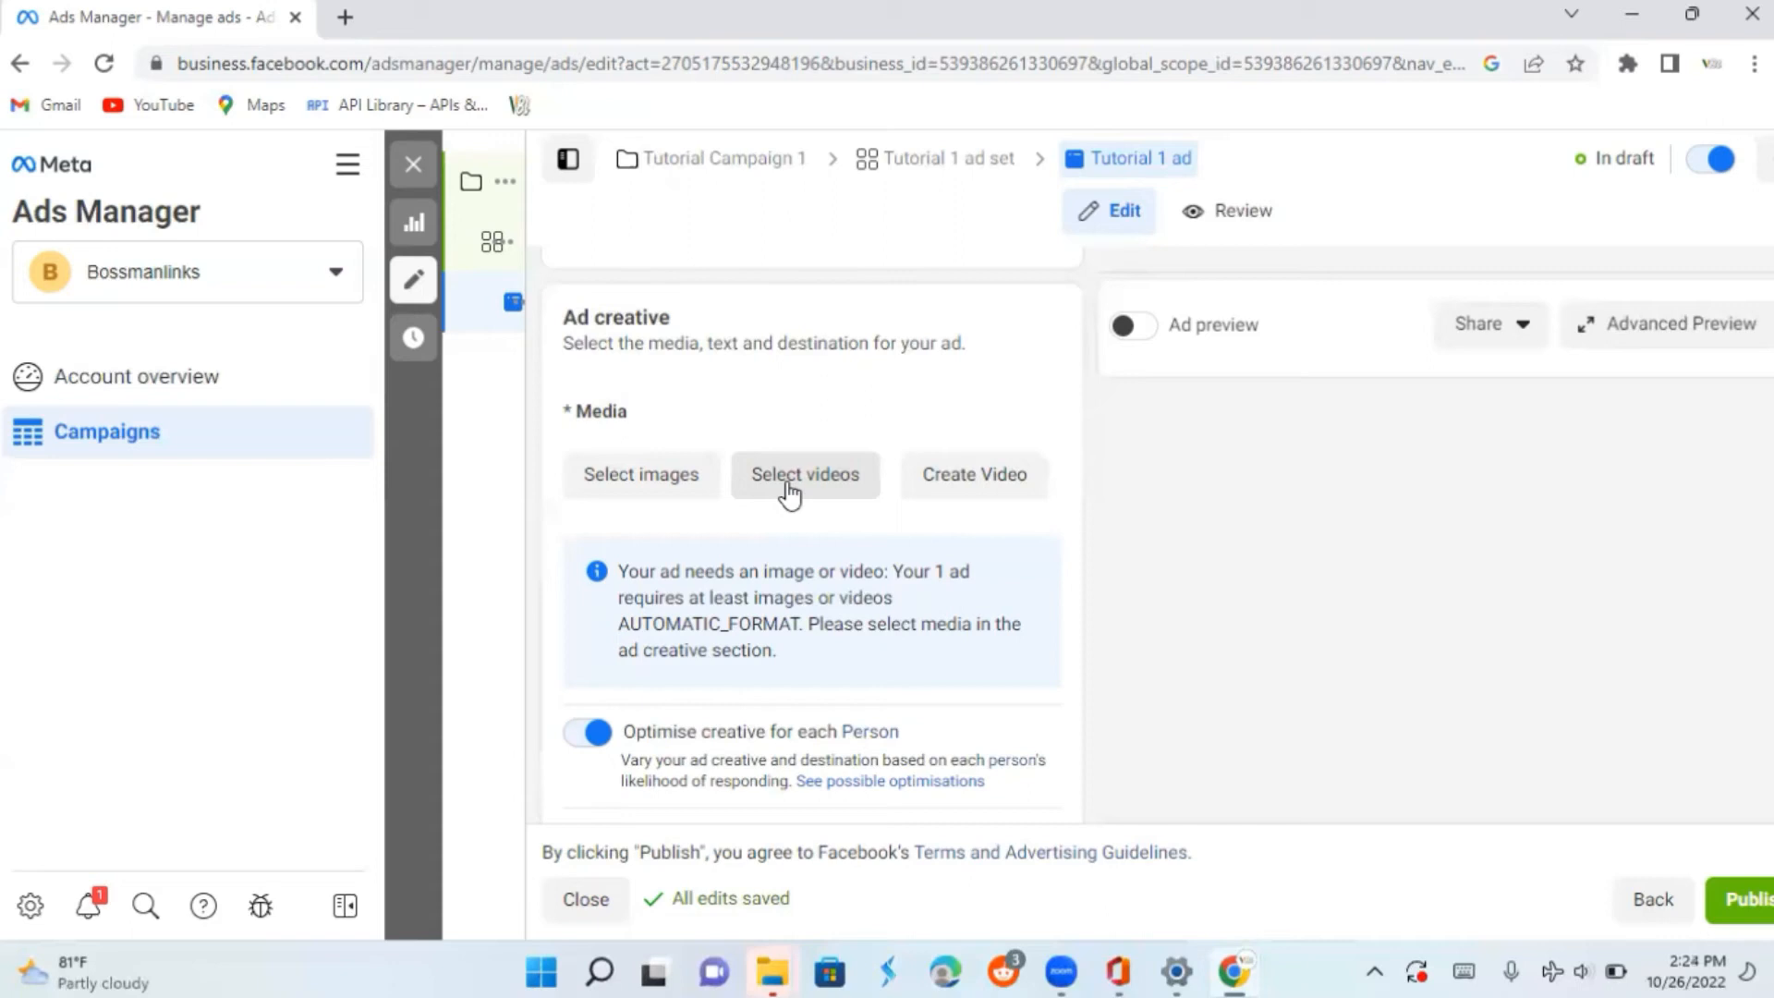
pyautogui.click(790, 493)
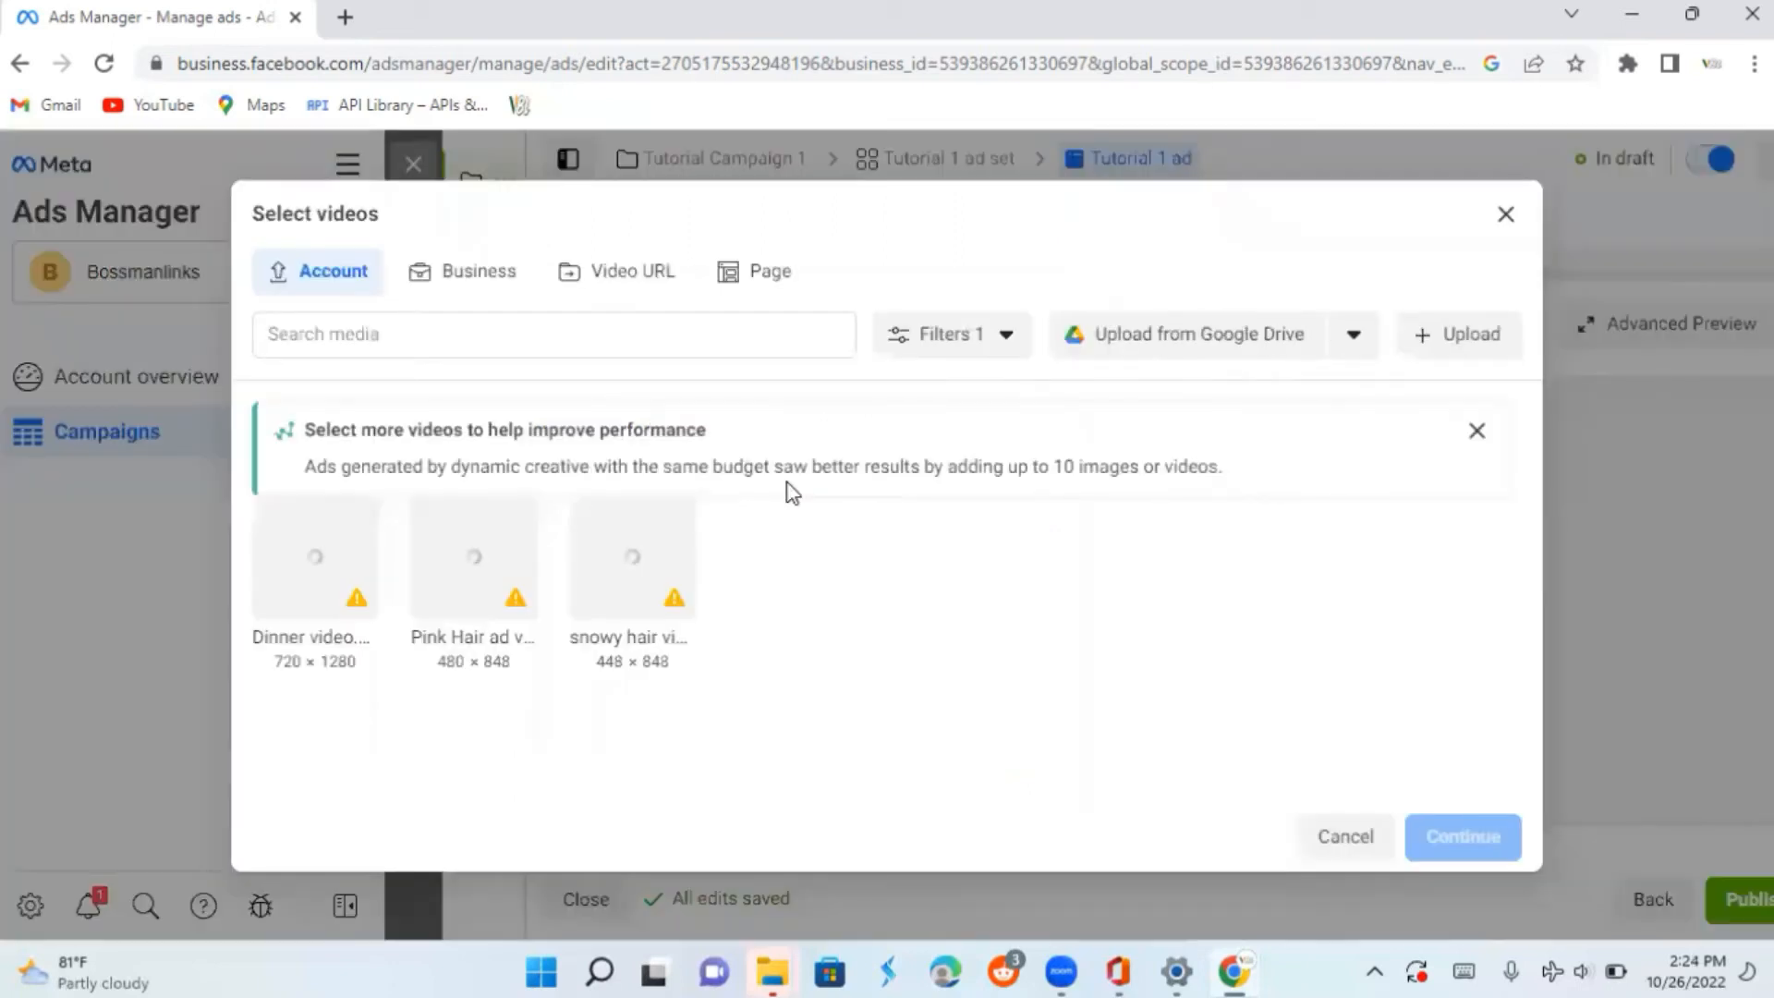
pyautogui.click(330, 606)
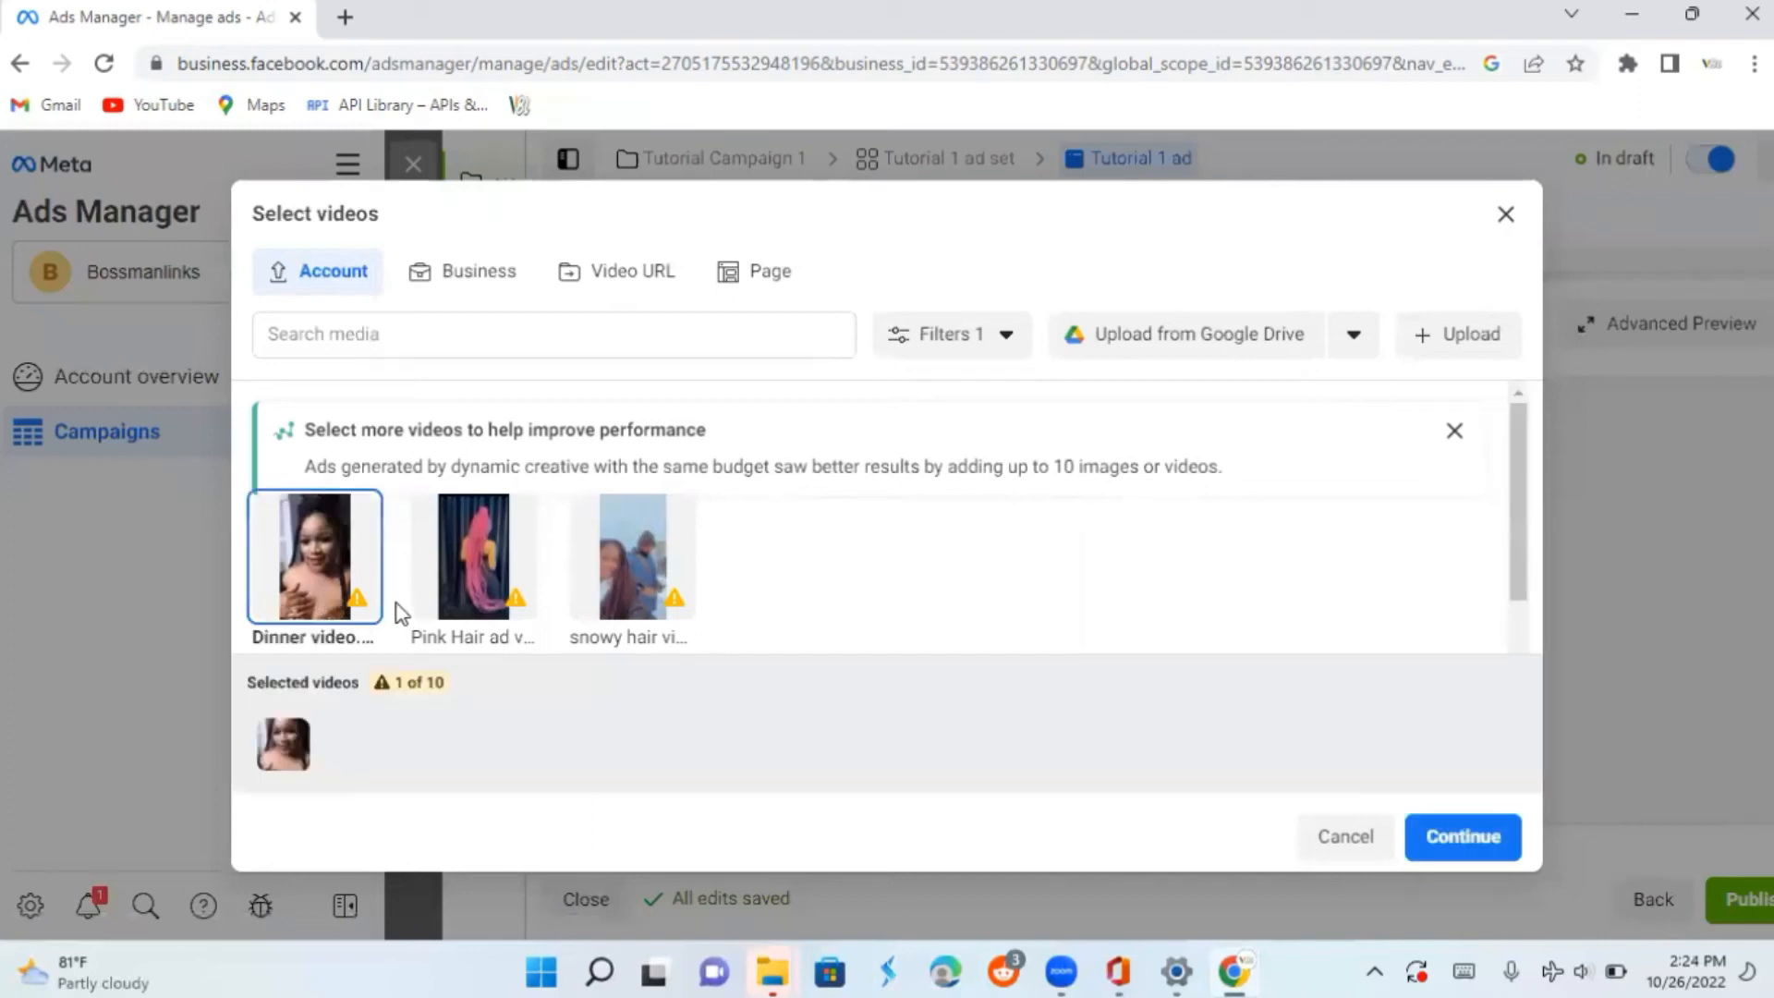
pyautogui.click(444, 611)
pyautogui.click(621, 611)
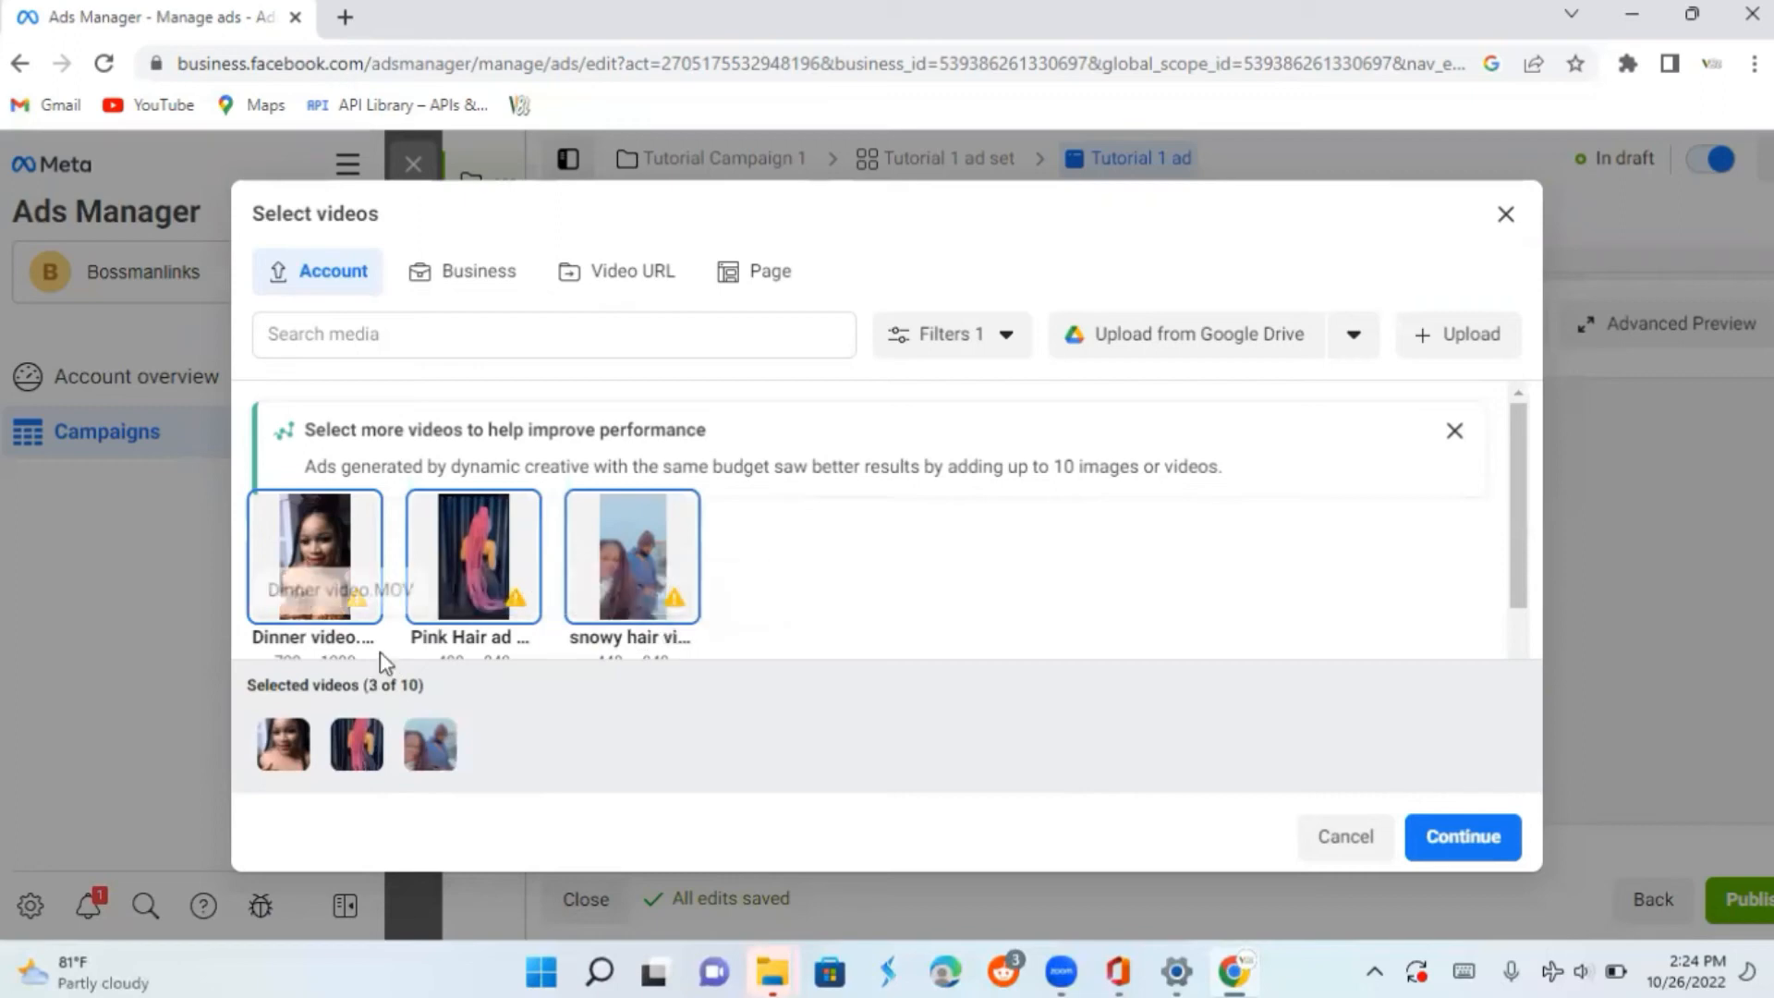
pyautogui.click(679, 612)
pyautogui.moveTo(520, 610)
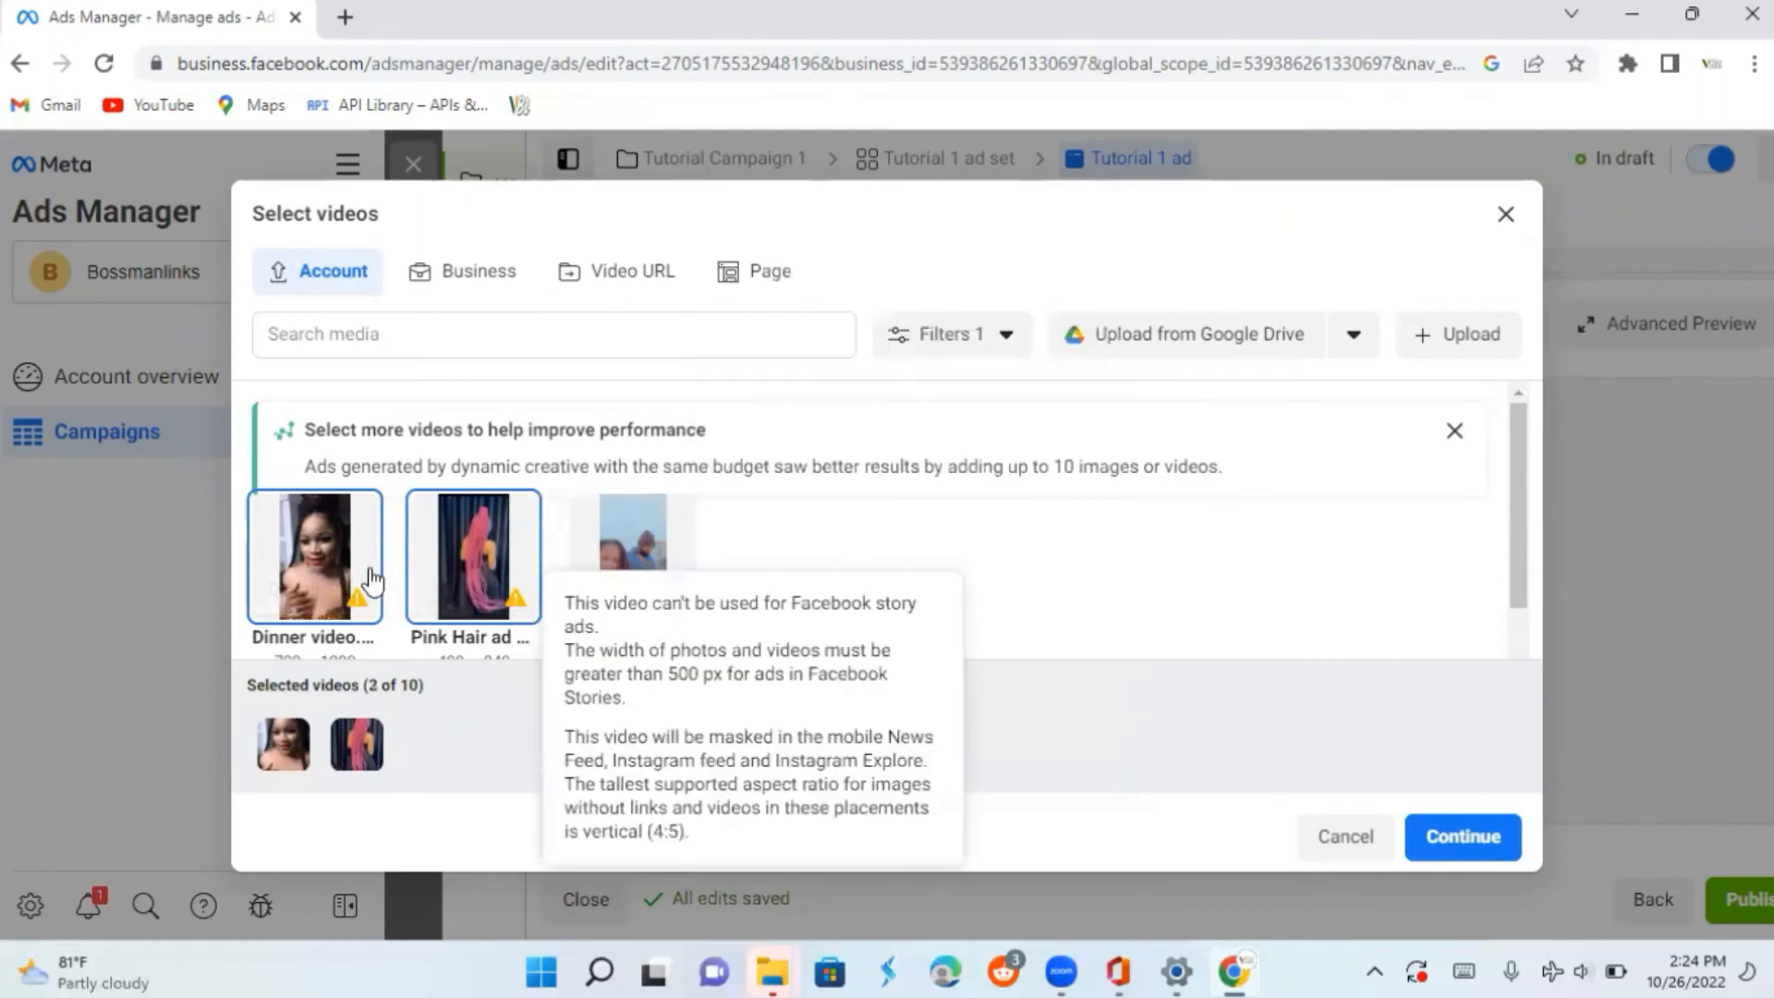
pyautogui.moveTo(358, 614)
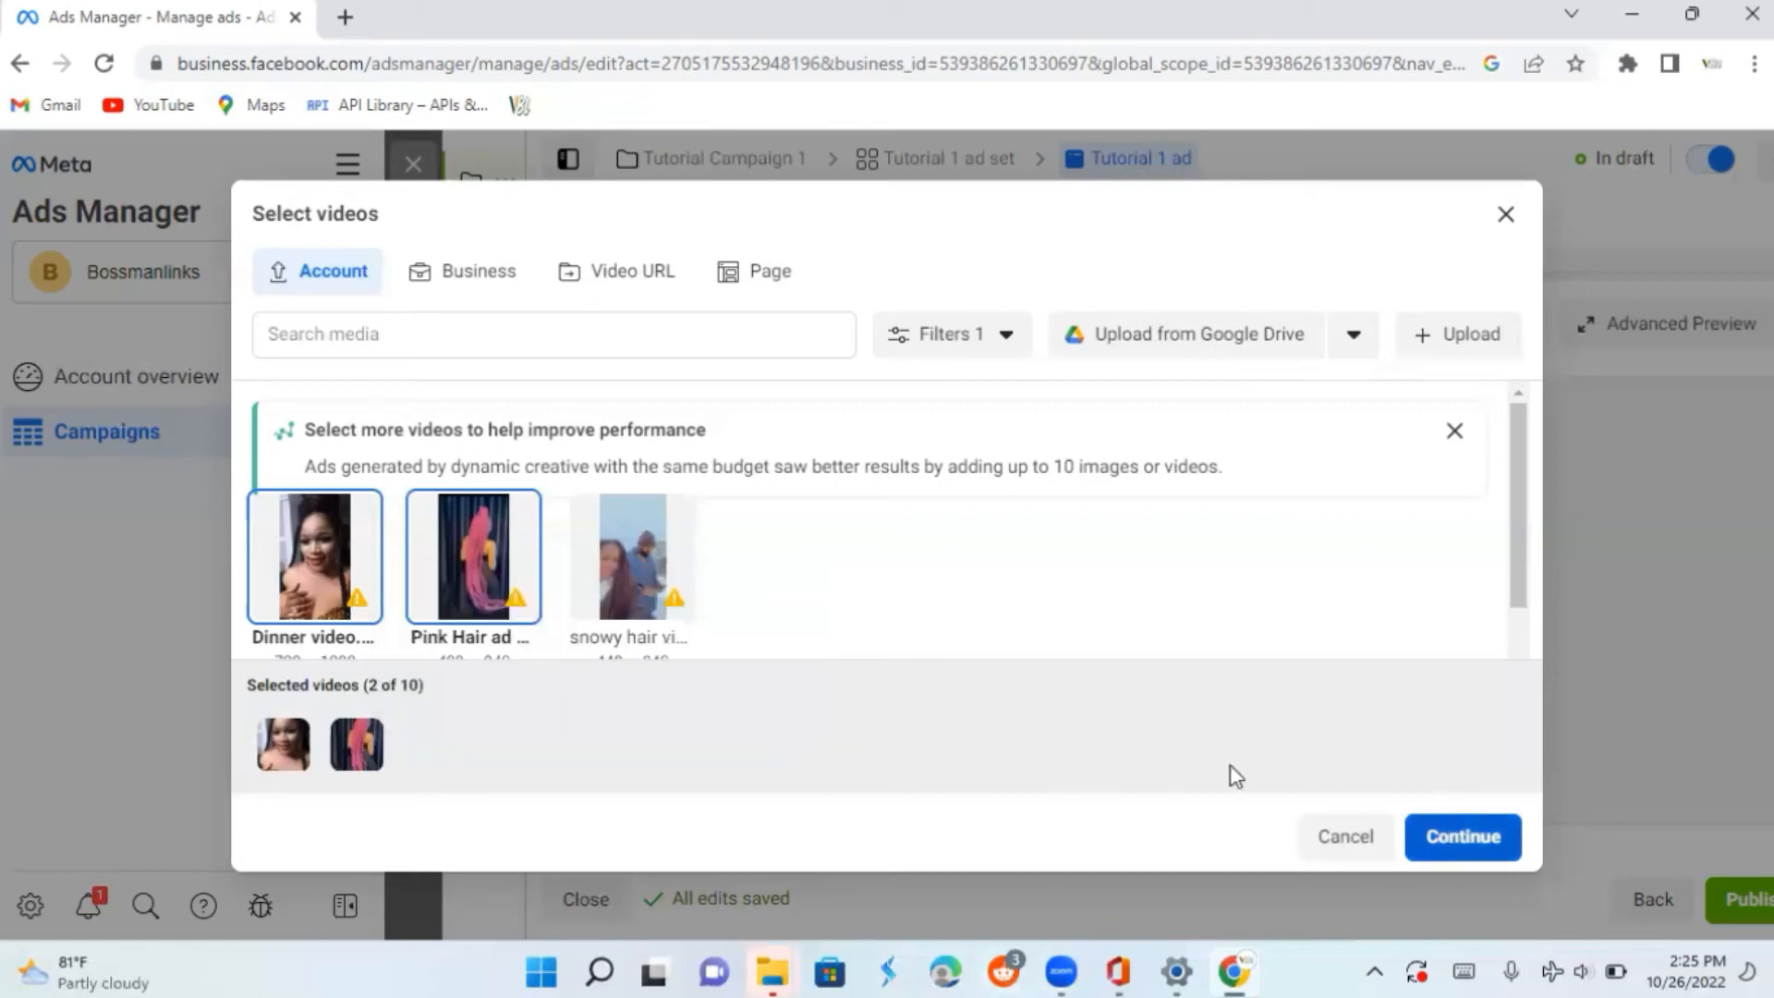
pyautogui.click(636, 582)
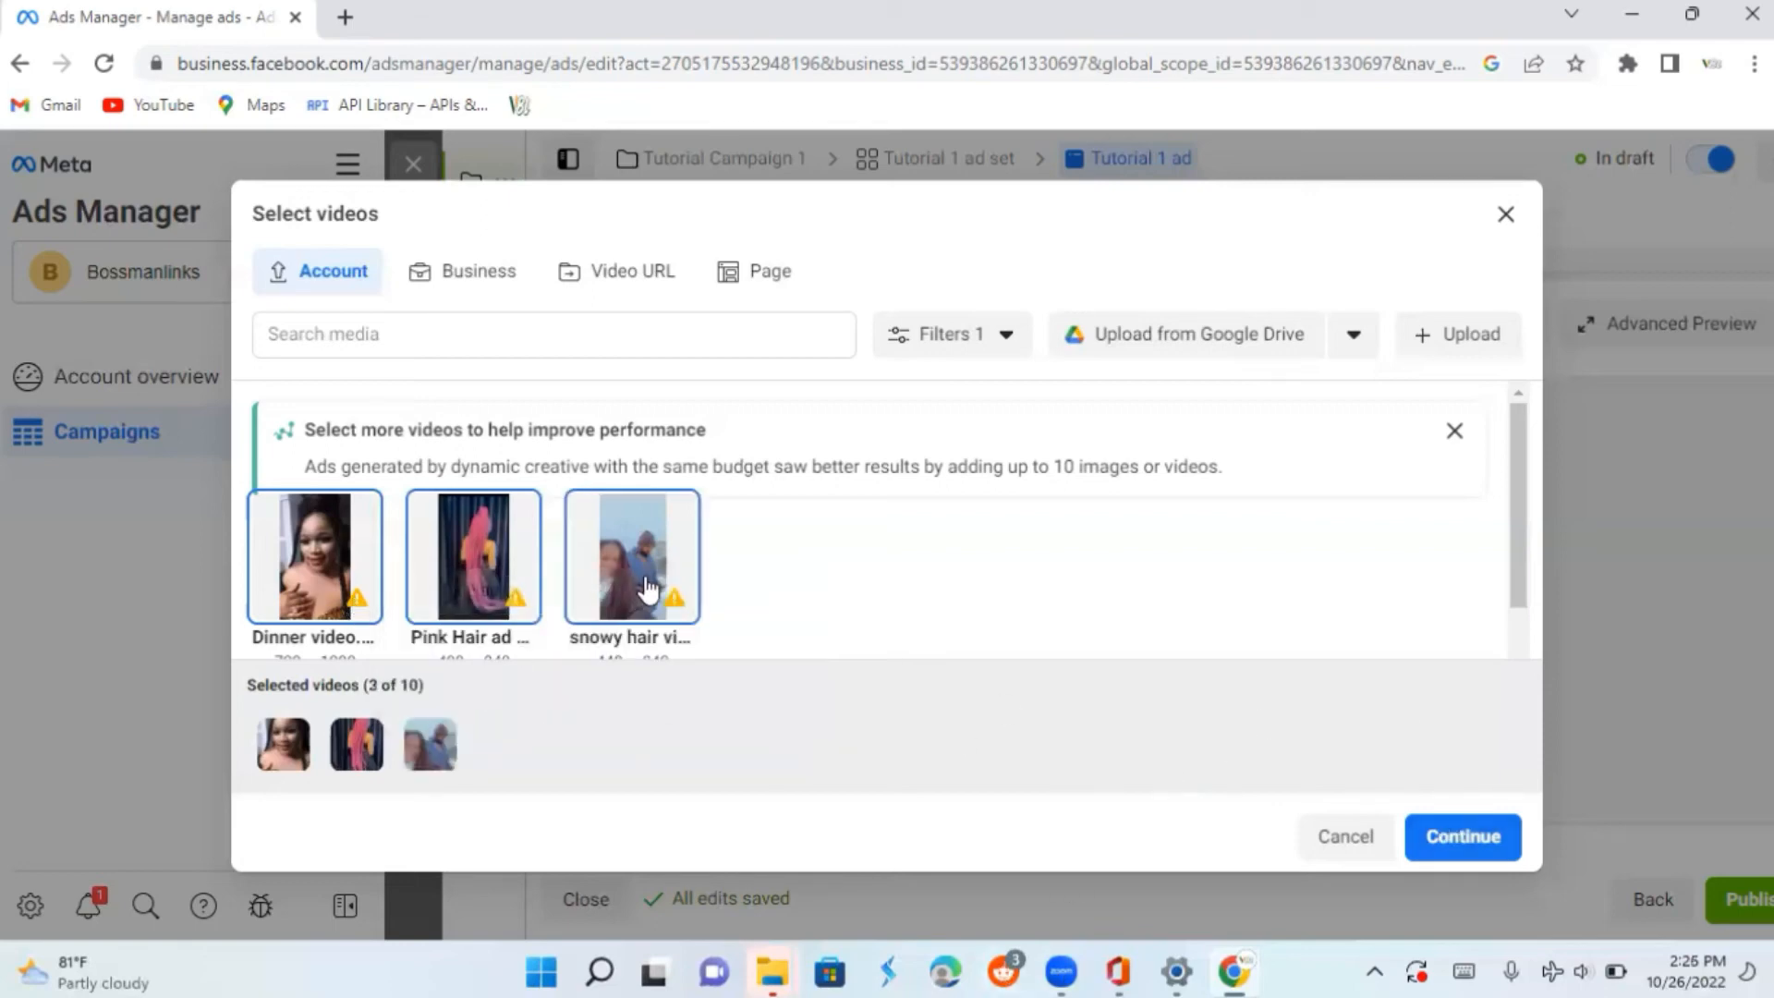
pyautogui.click(1463, 837)
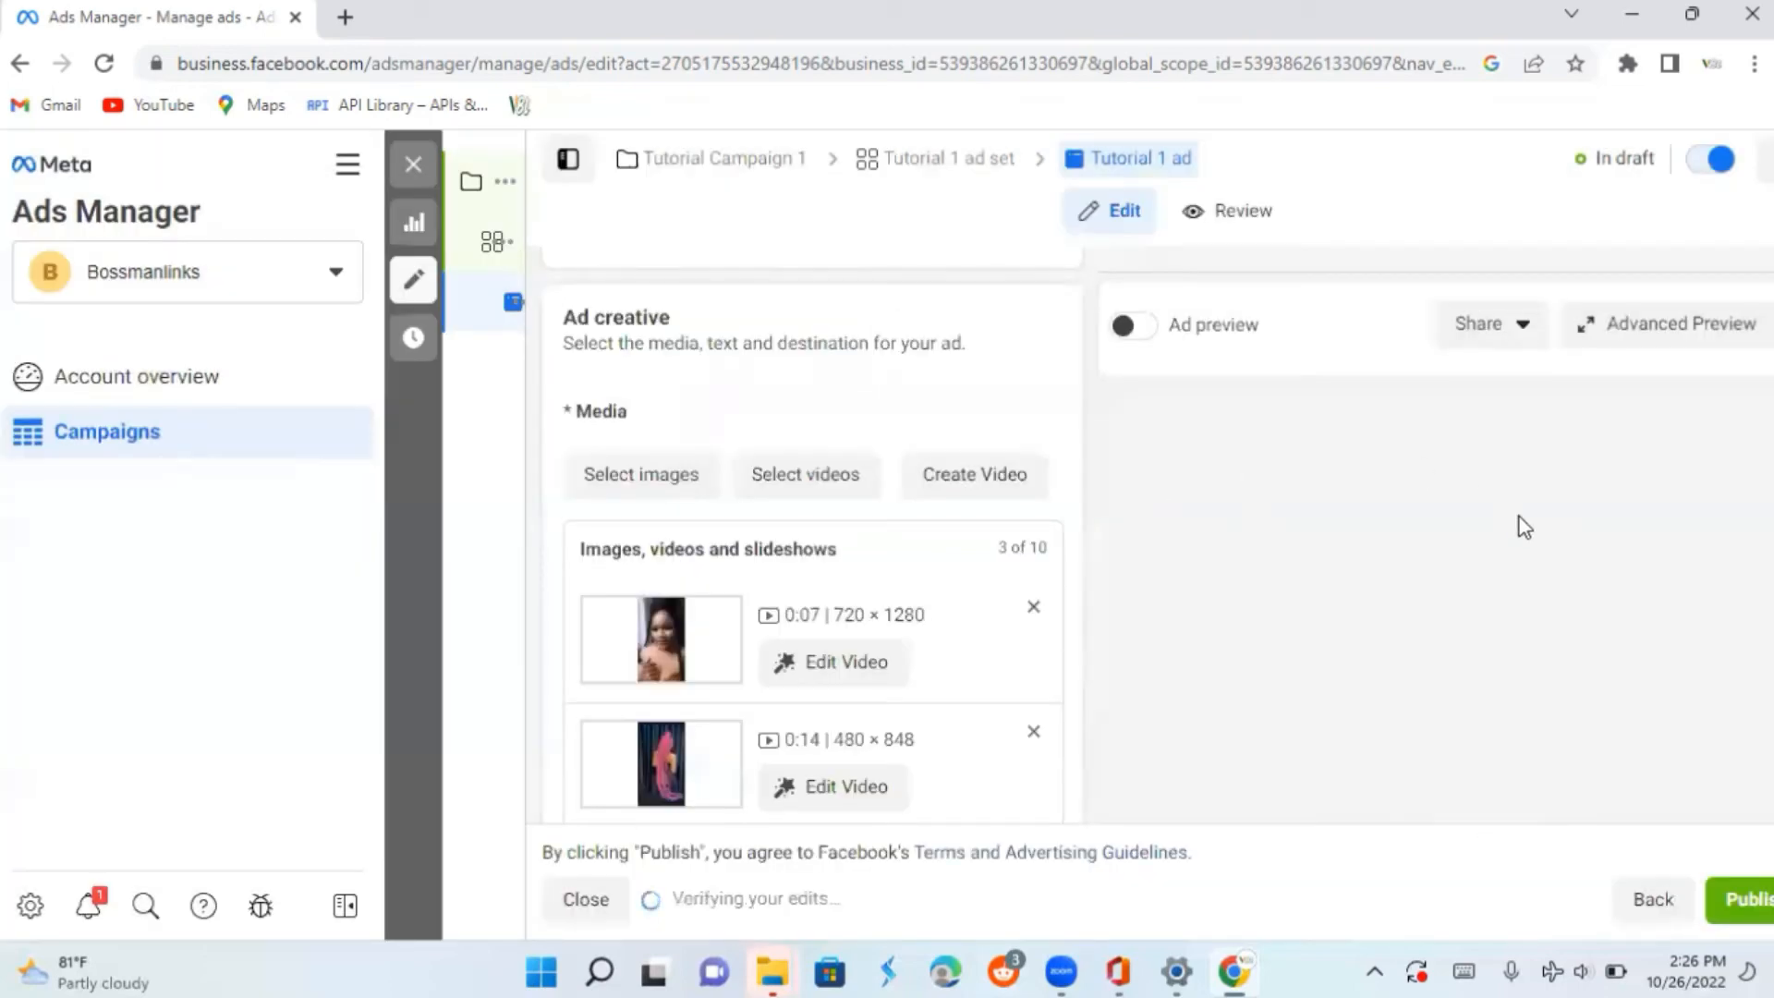
# Enter "yiyupiii9yhi" as the ad creative's primary text
pyautogui.scroll(-4, 1244, 504)
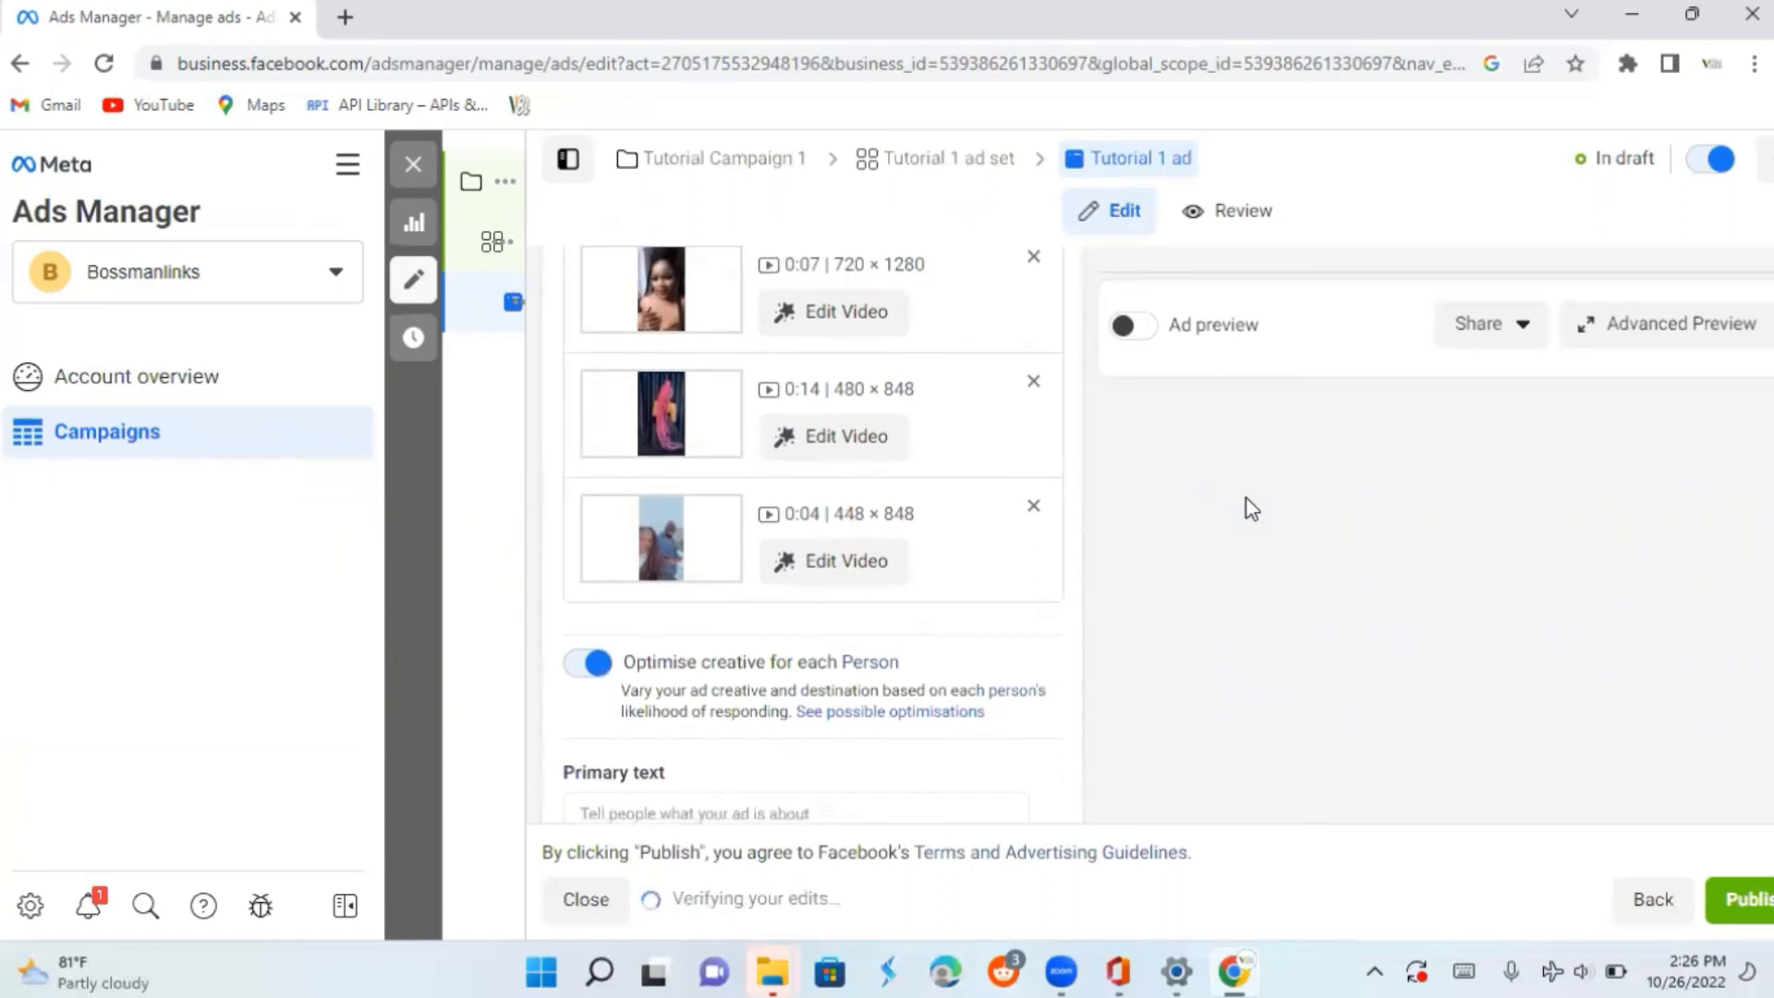
pyautogui.scroll(-3, 1252, 508)
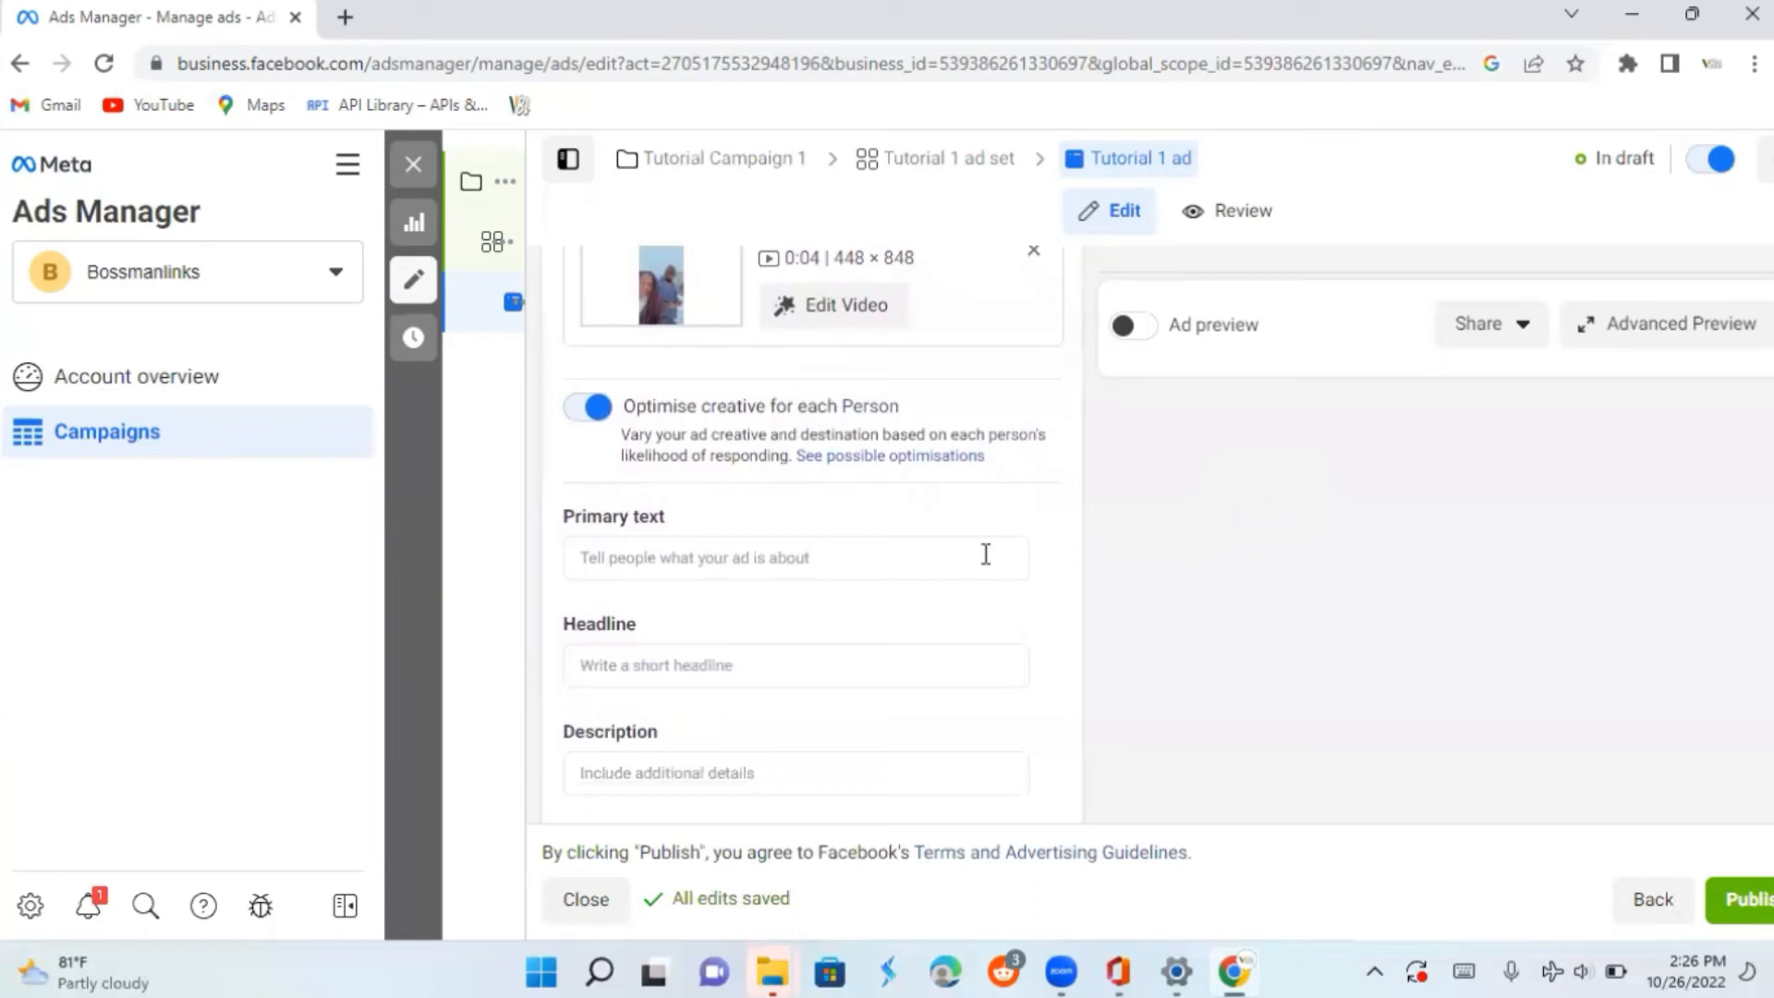
pyautogui.click(628, 561)
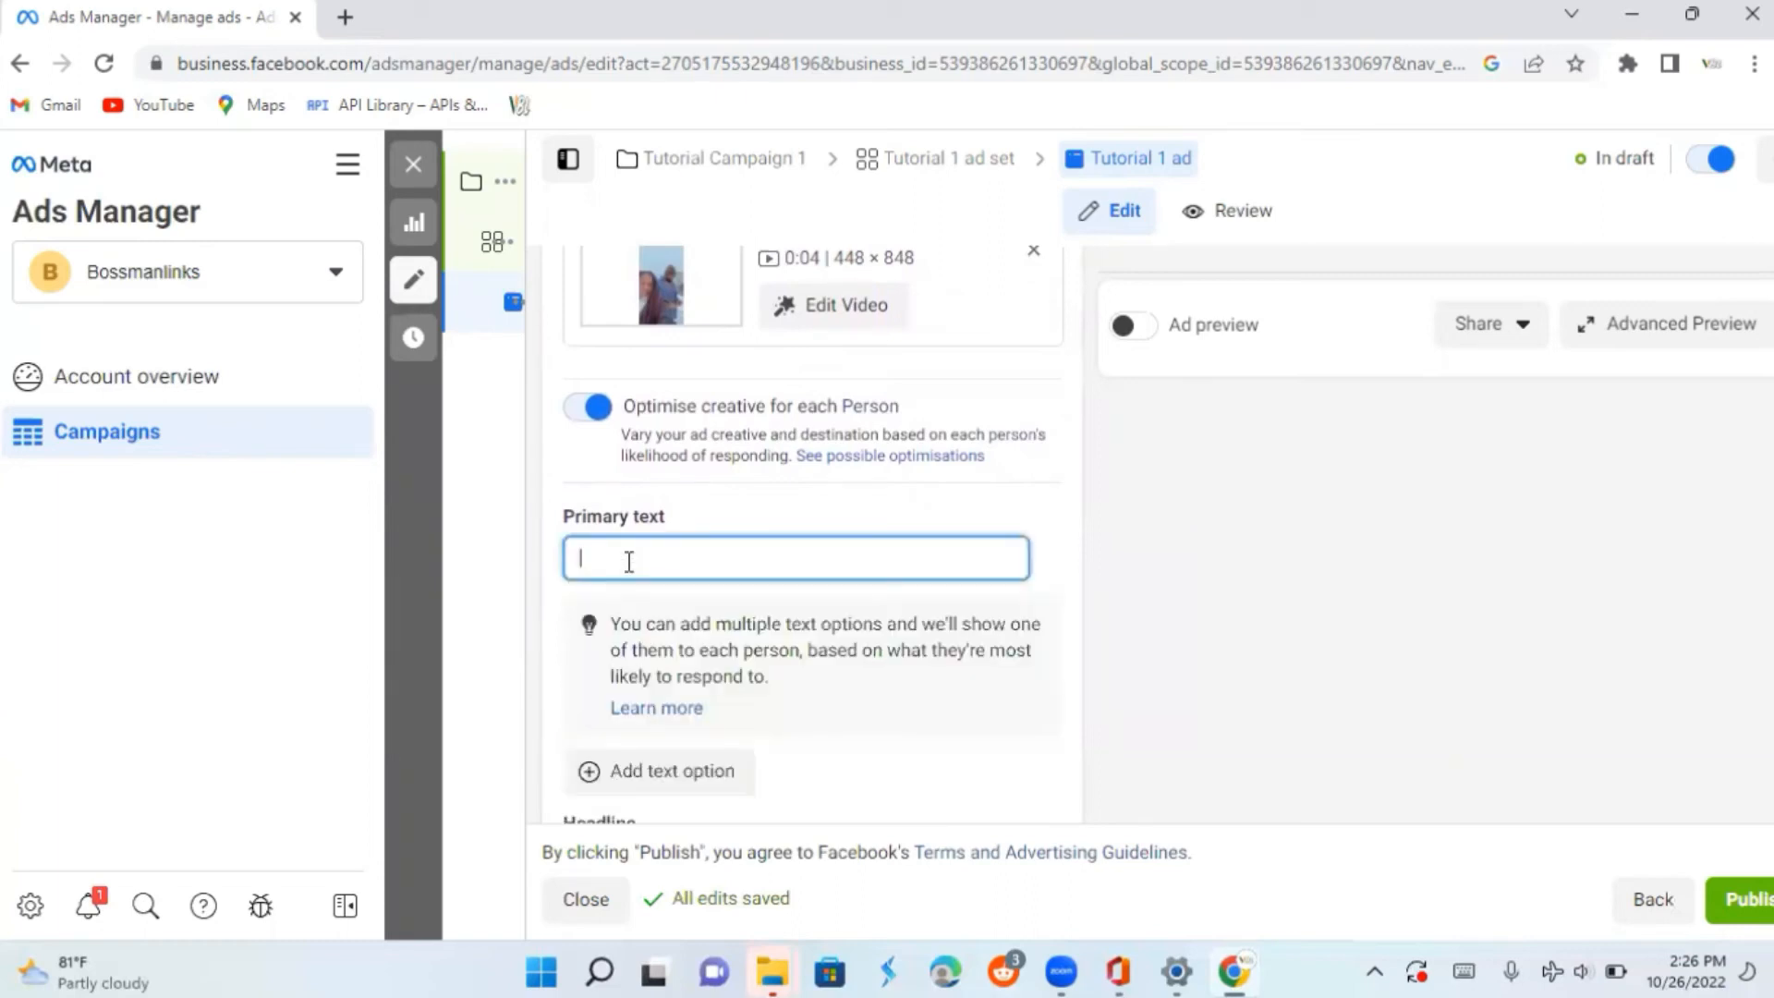
pyautogui.write('yiyupiii9yhi')
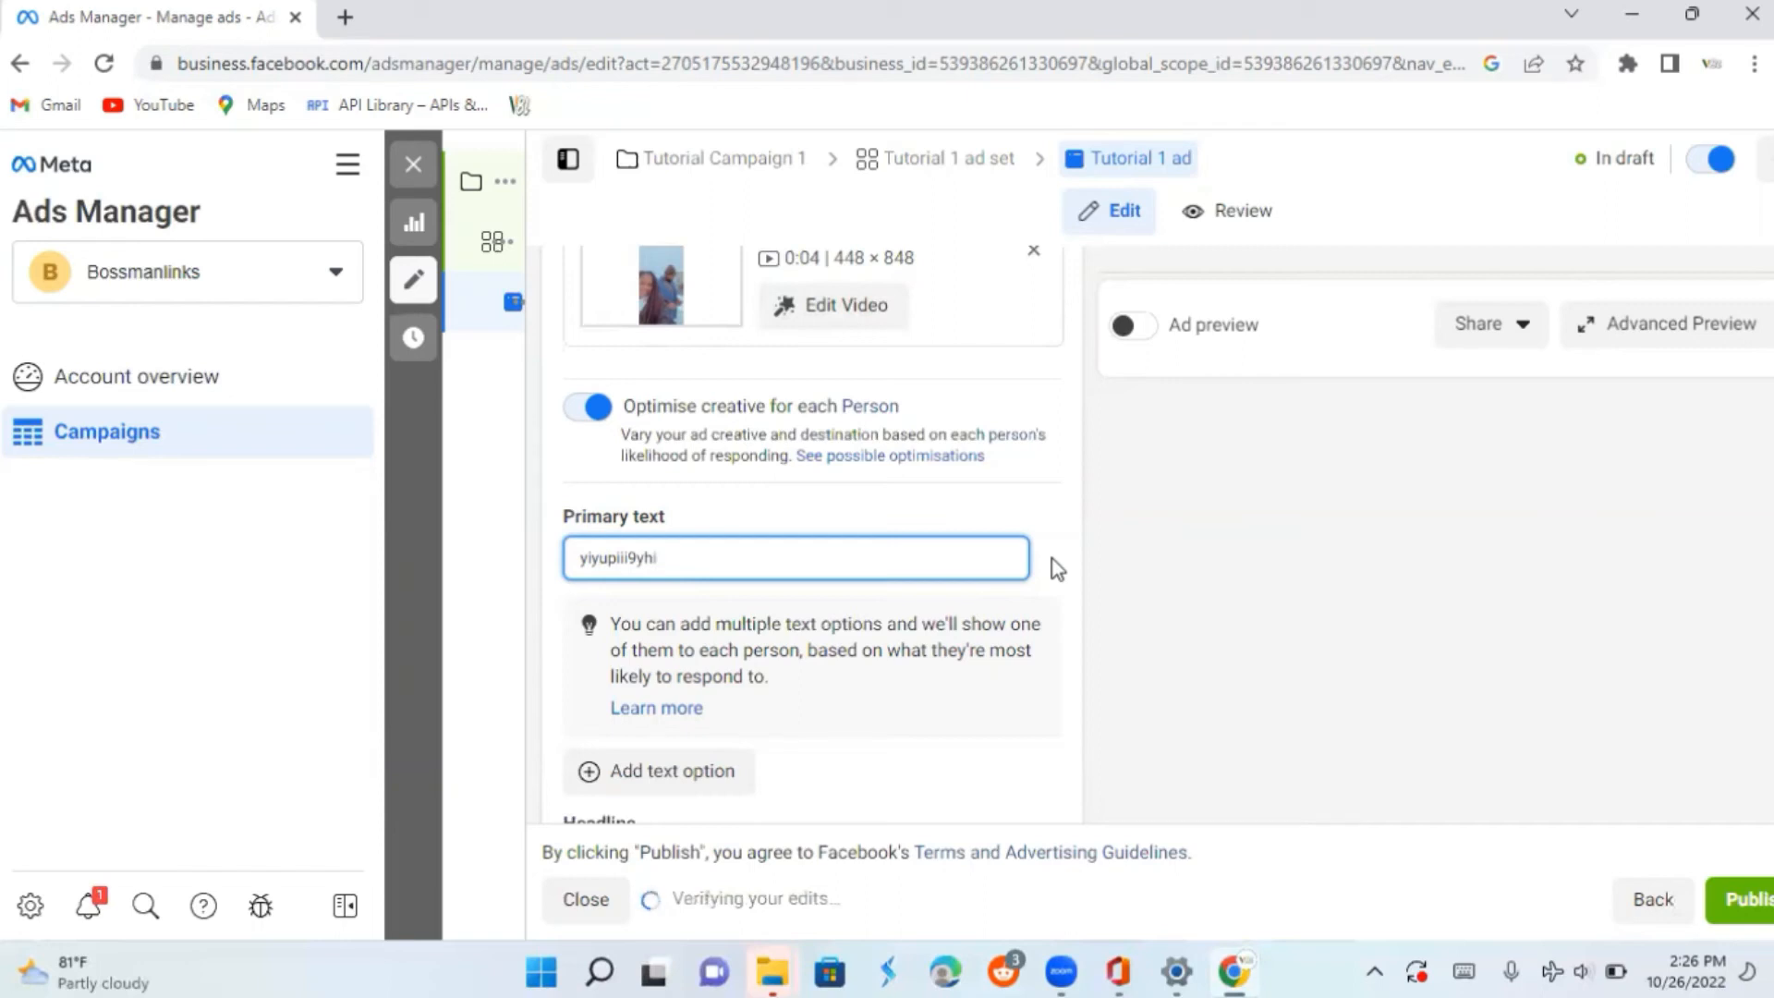
# Add a second primary text option to the ad creative reading "5tuguyiu8oji"
pyautogui.scroll(-1, 1058, 568)
pyautogui.scroll(-1, 1056, 568)
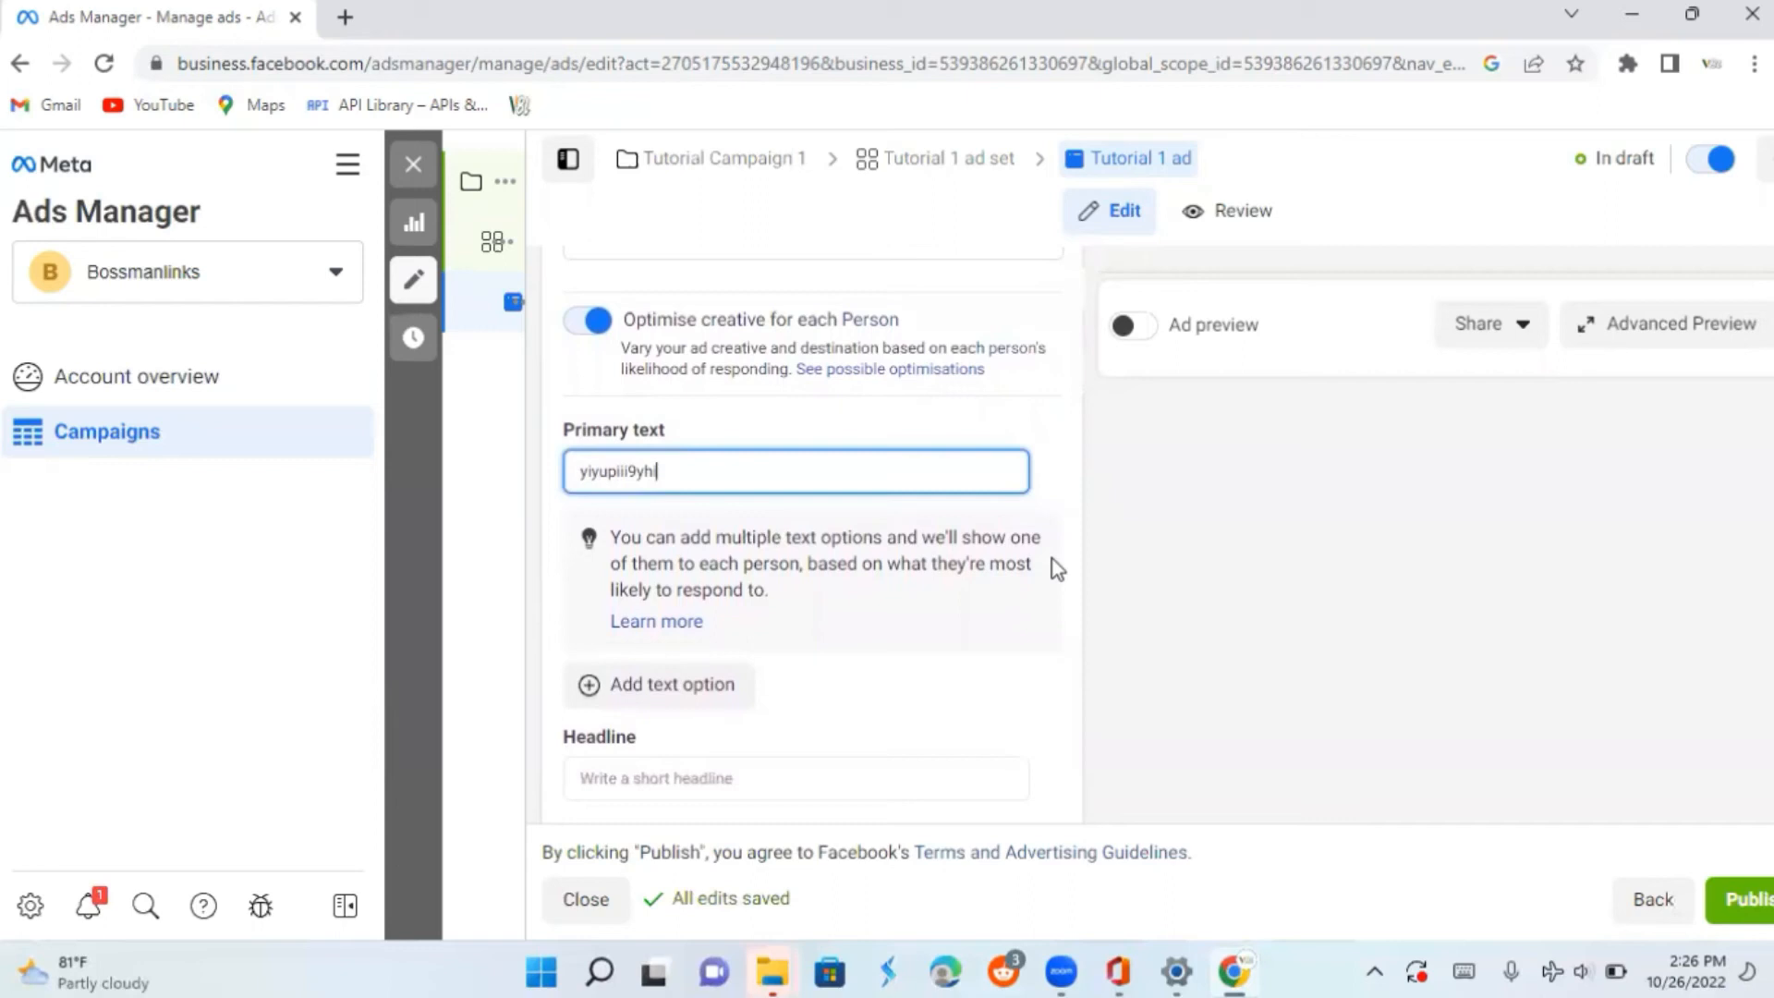
pyautogui.scroll(-3, 1051, 565)
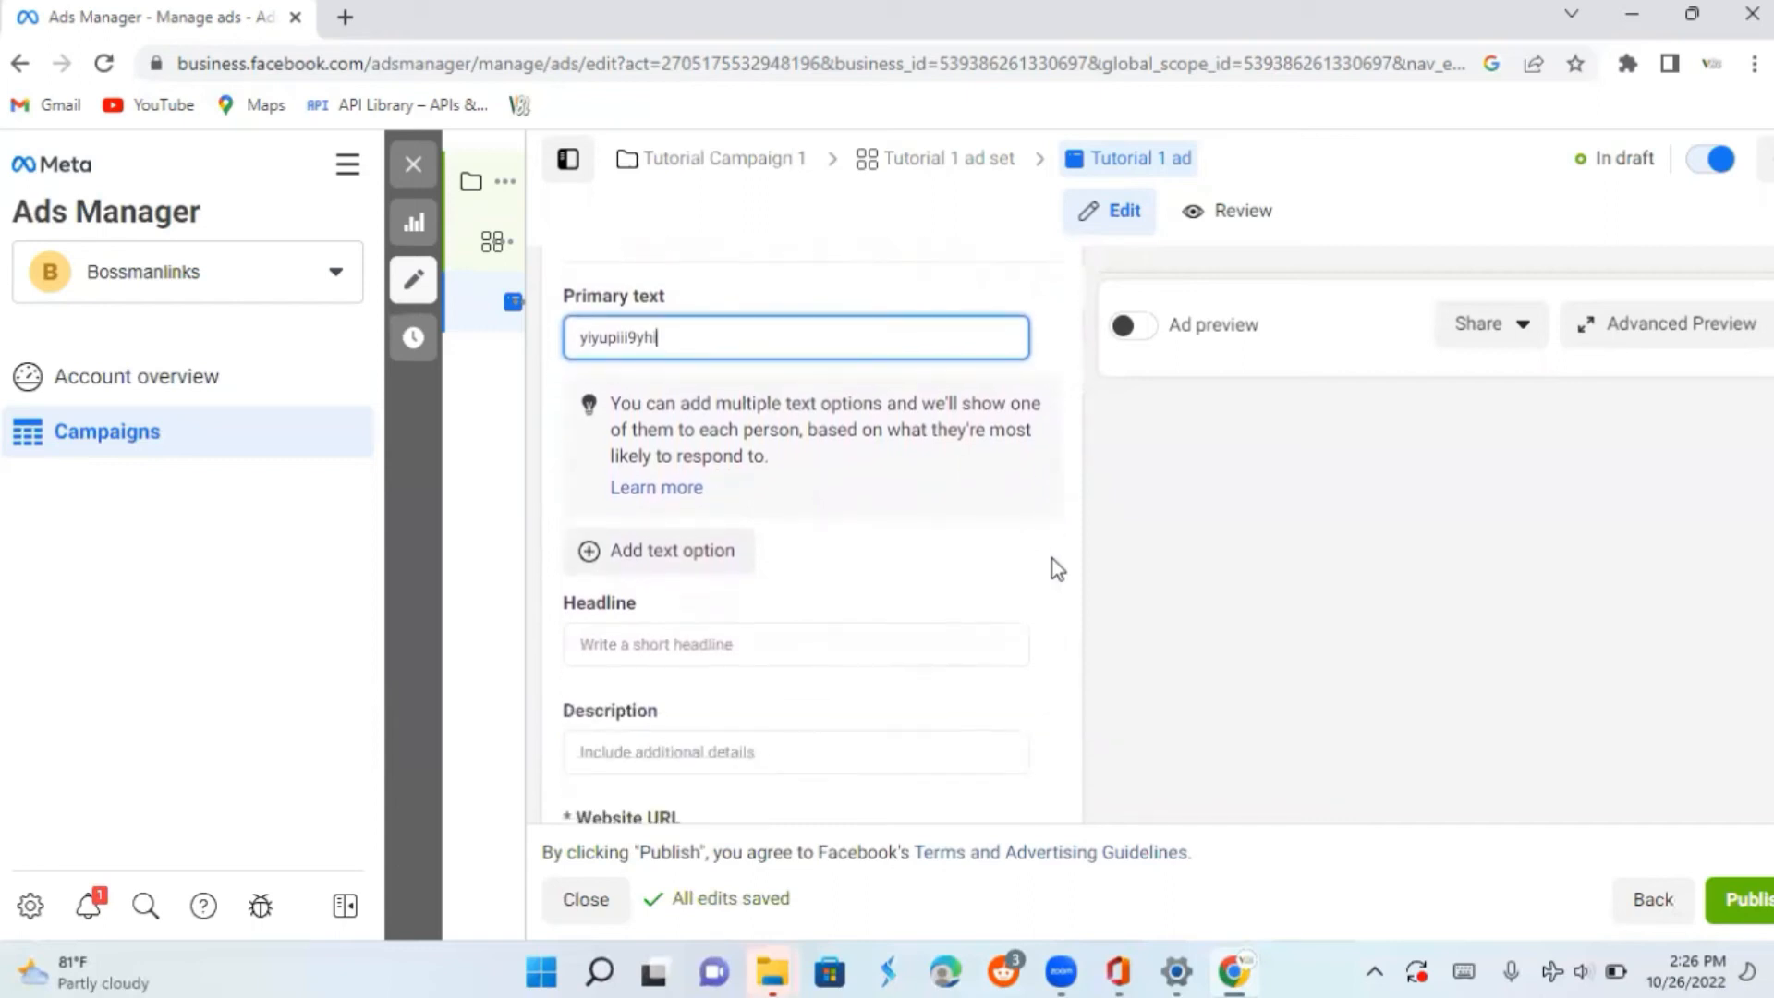
pyautogui.click(595, 564)
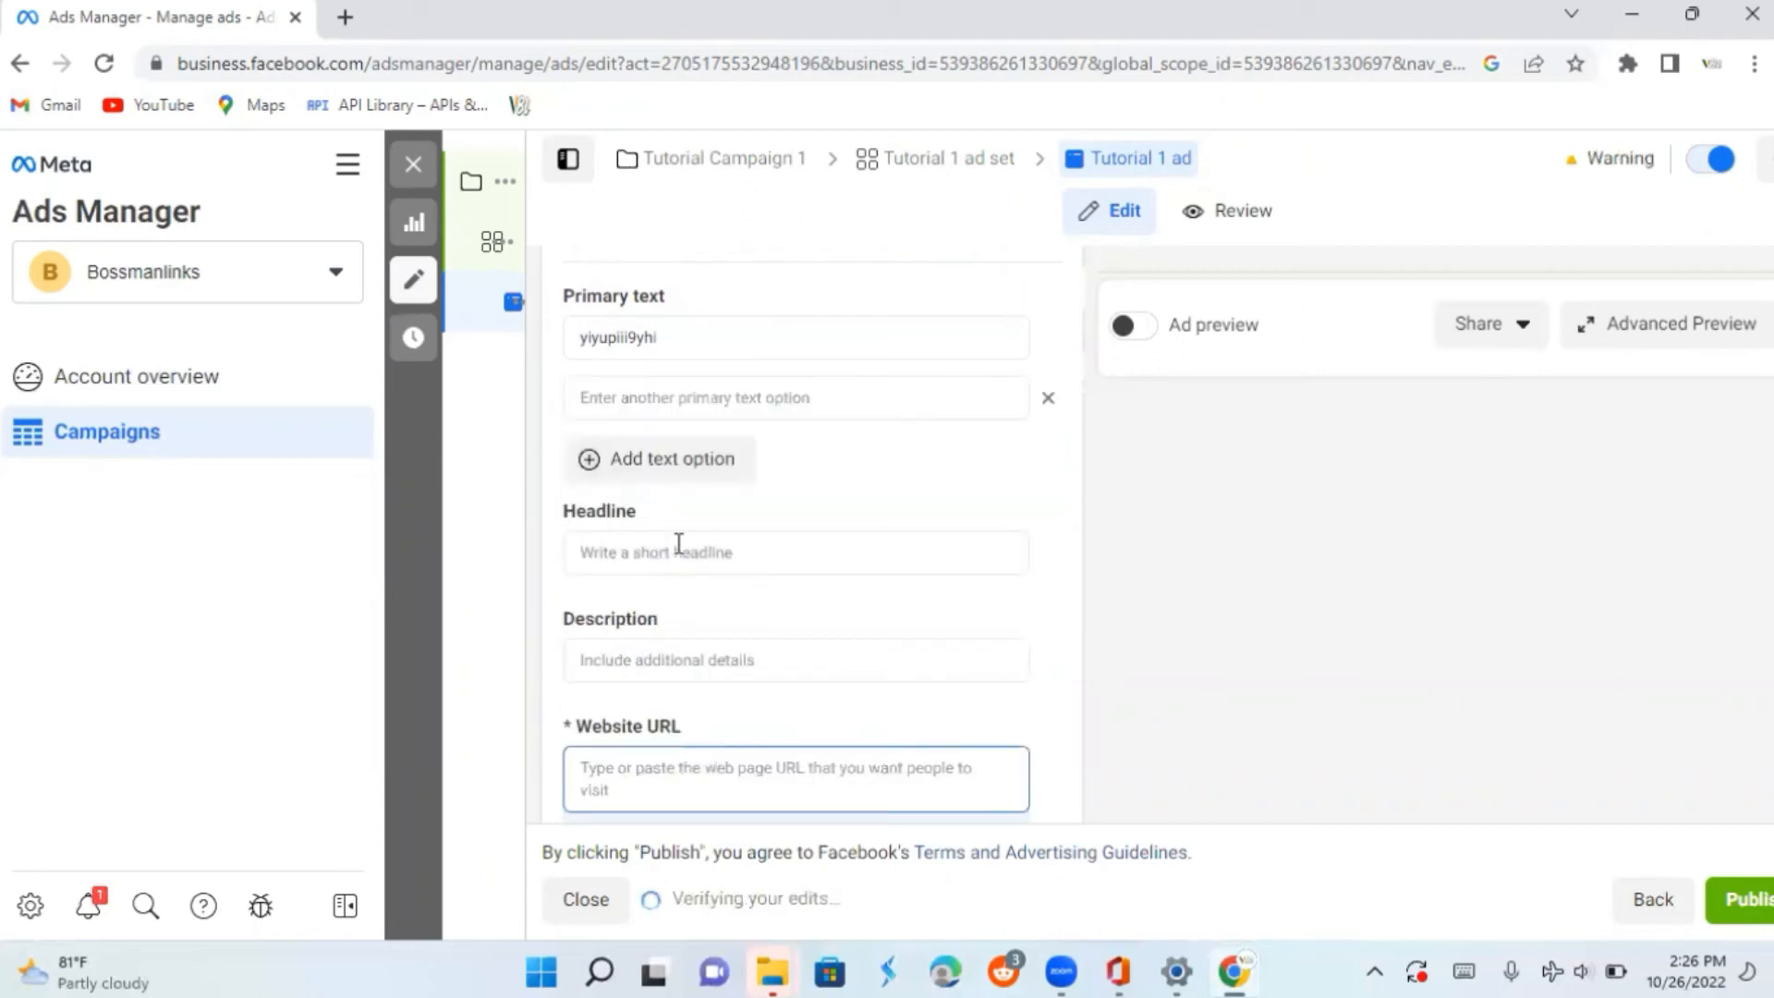
pyautogui.click(670, 405)
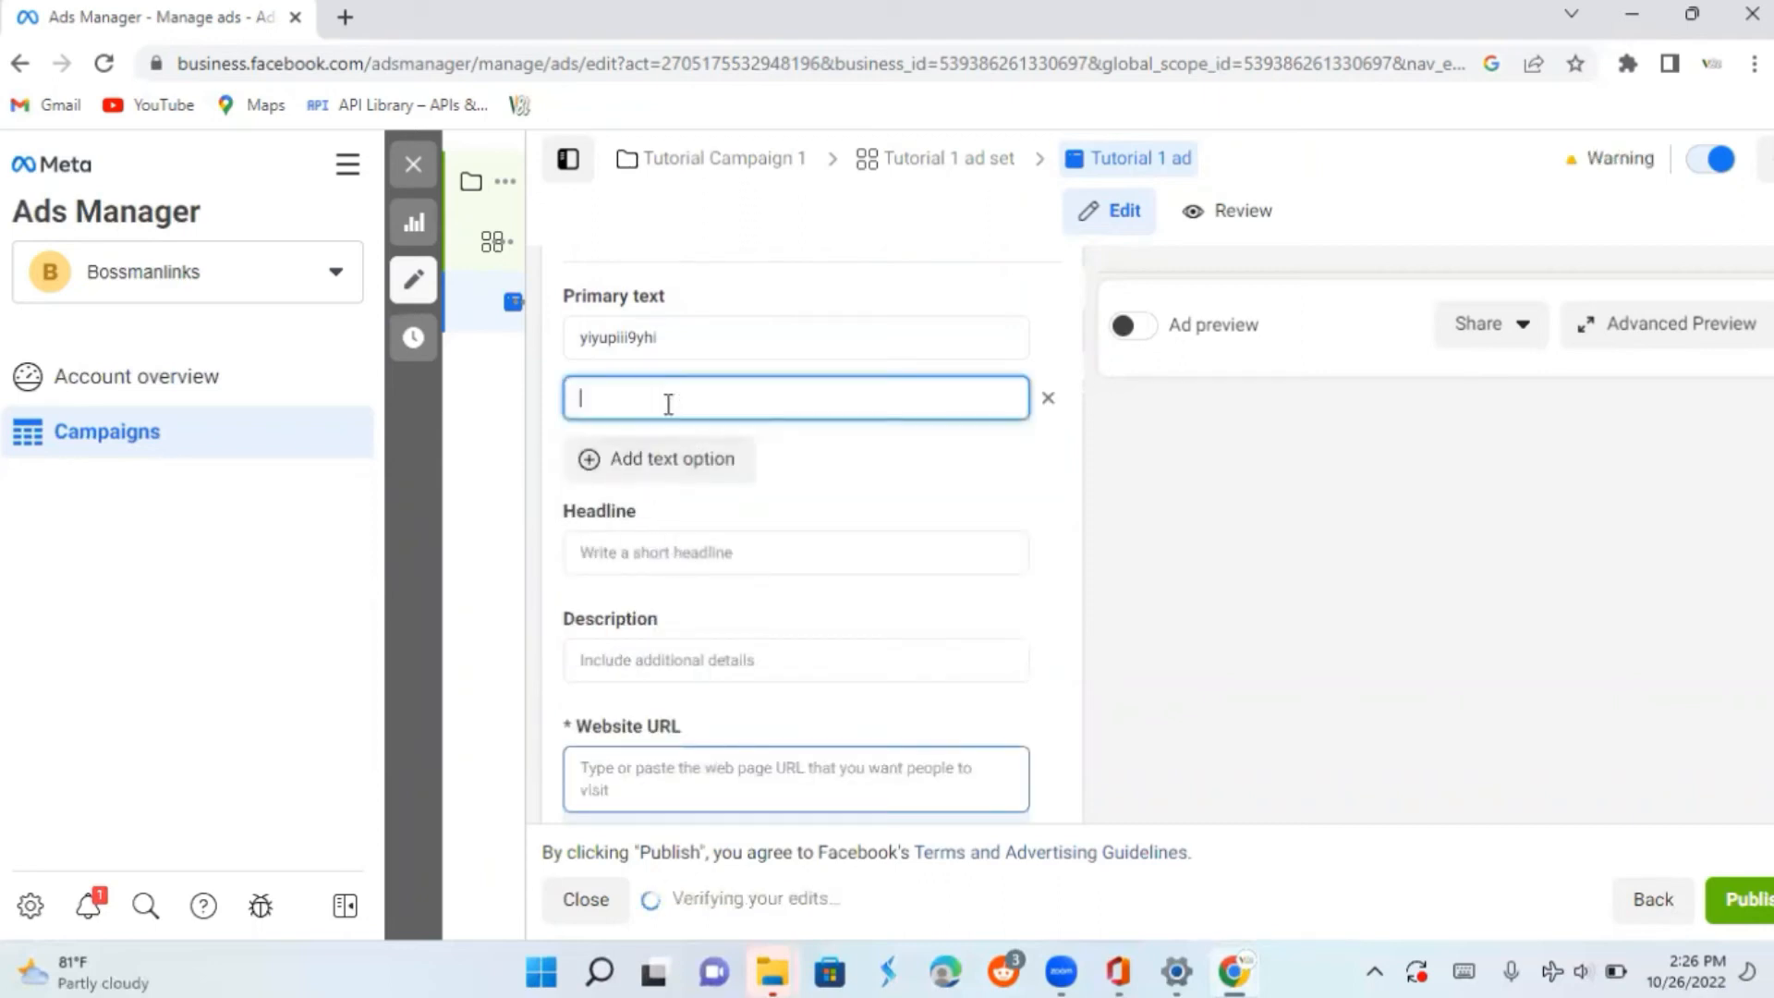
pyautogui.write('5tuguyiu8oj')
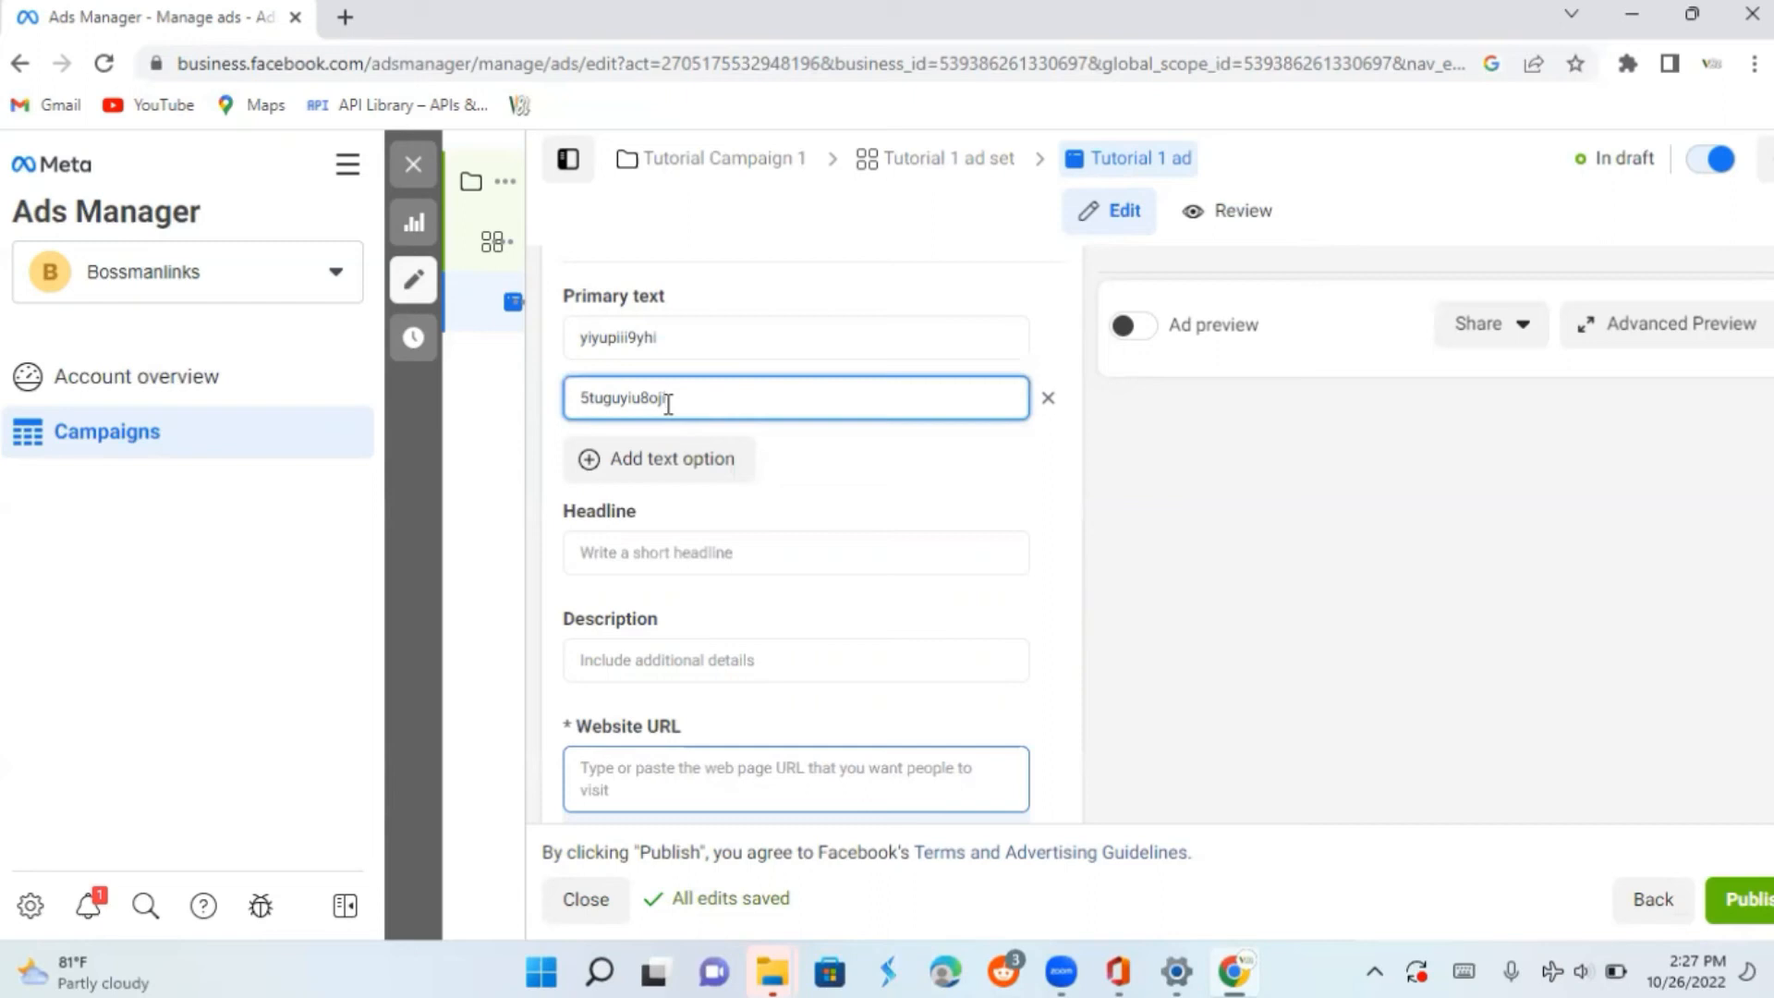
# Enter "jiojiopo" as the ad's headline and add "bhuhoi;ipi" as a second headline option
pyautogui.click(657, 551)
pyautogui.write('jiojiopo')
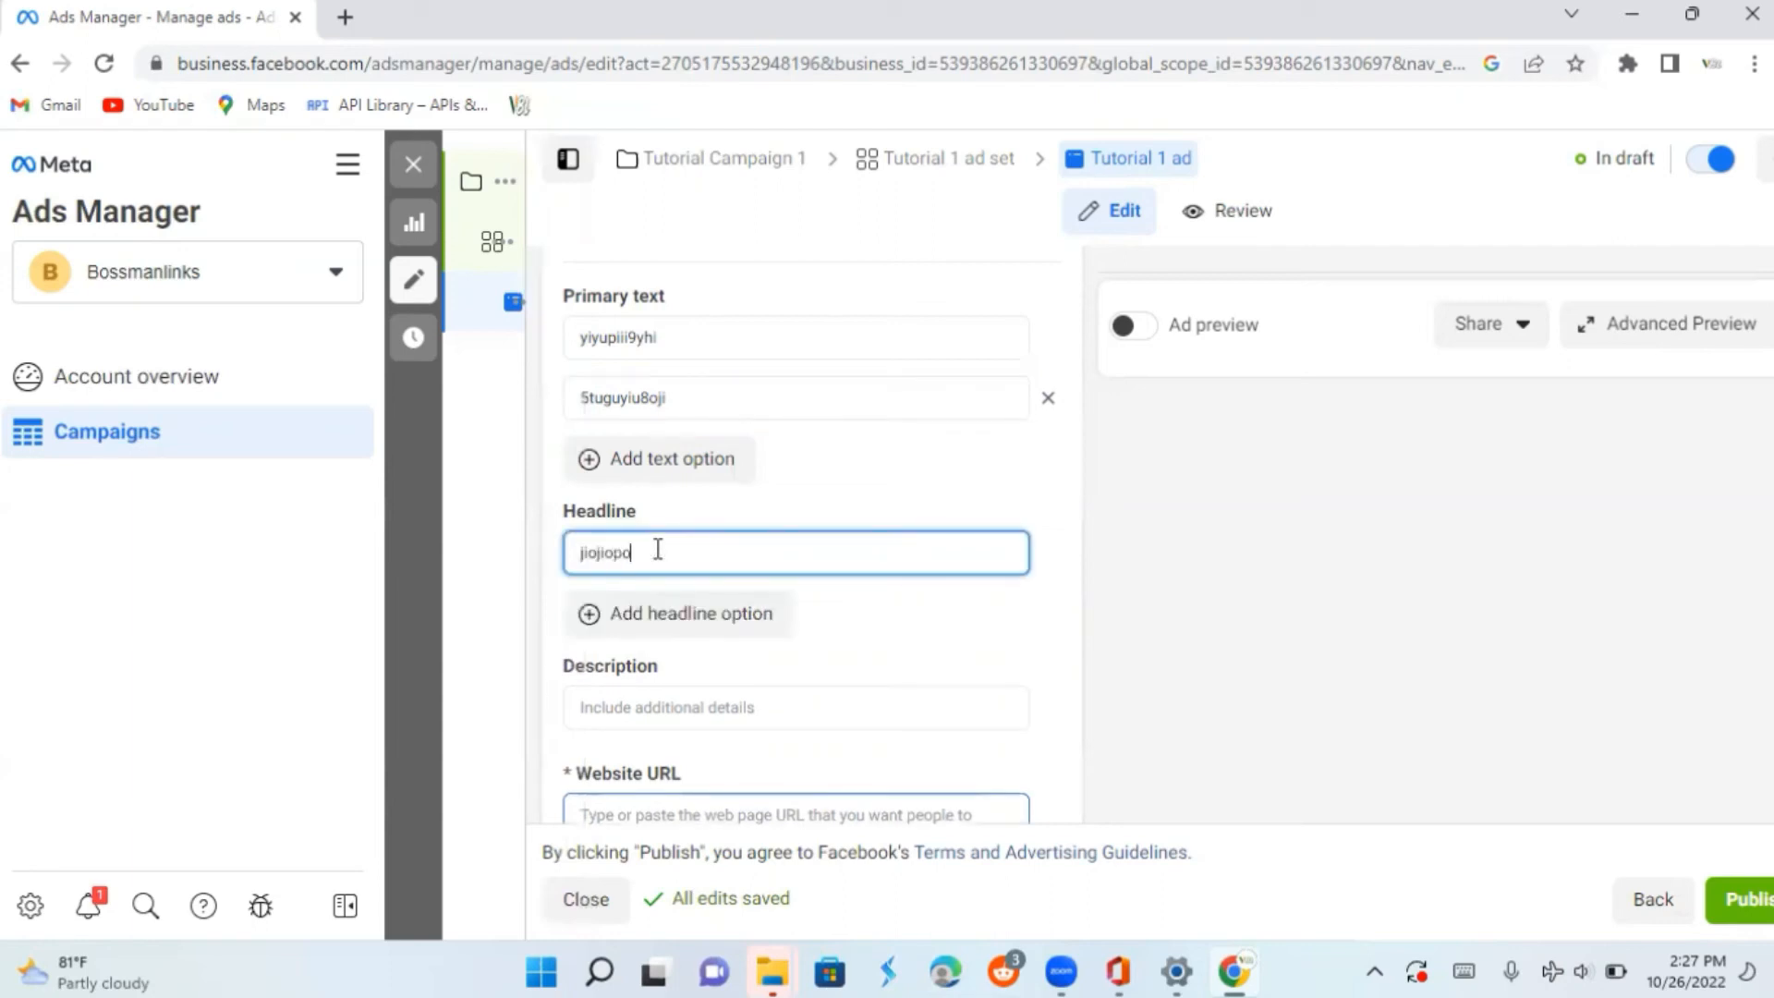
pyautogui.click(587, 614)
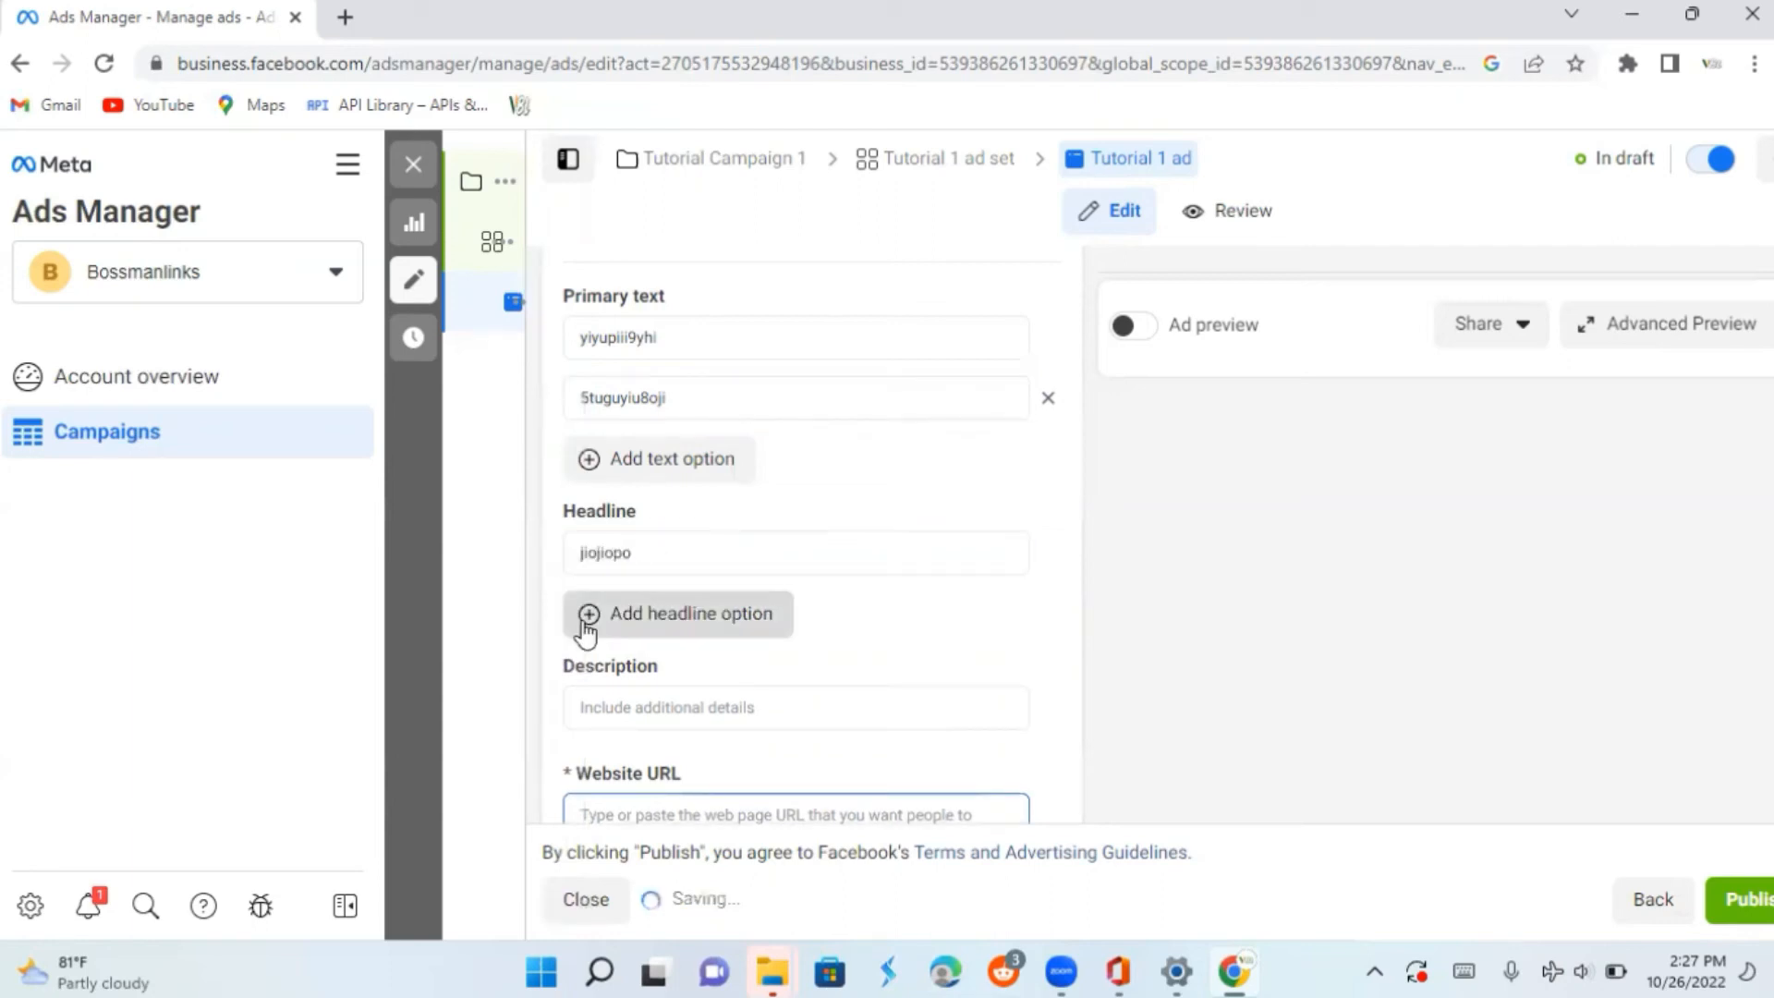
pyautogui.write('oi;ipi')
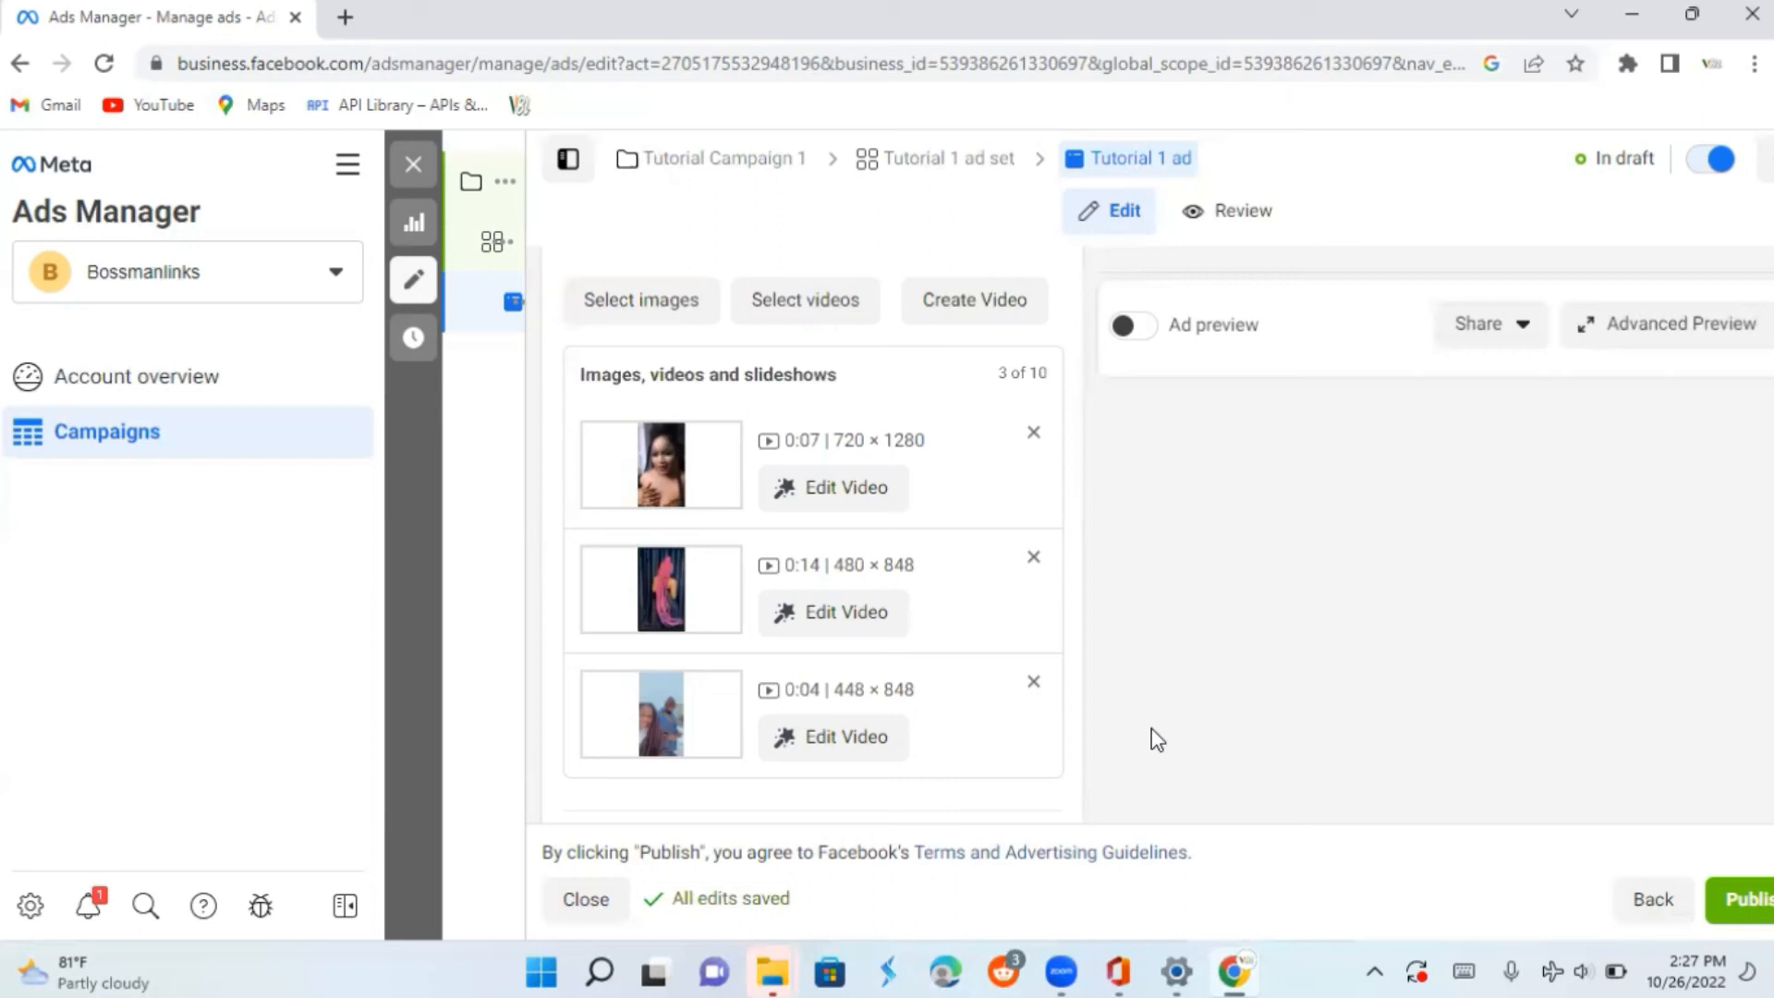
pyautogui.scroll(-5, 1151, 728)
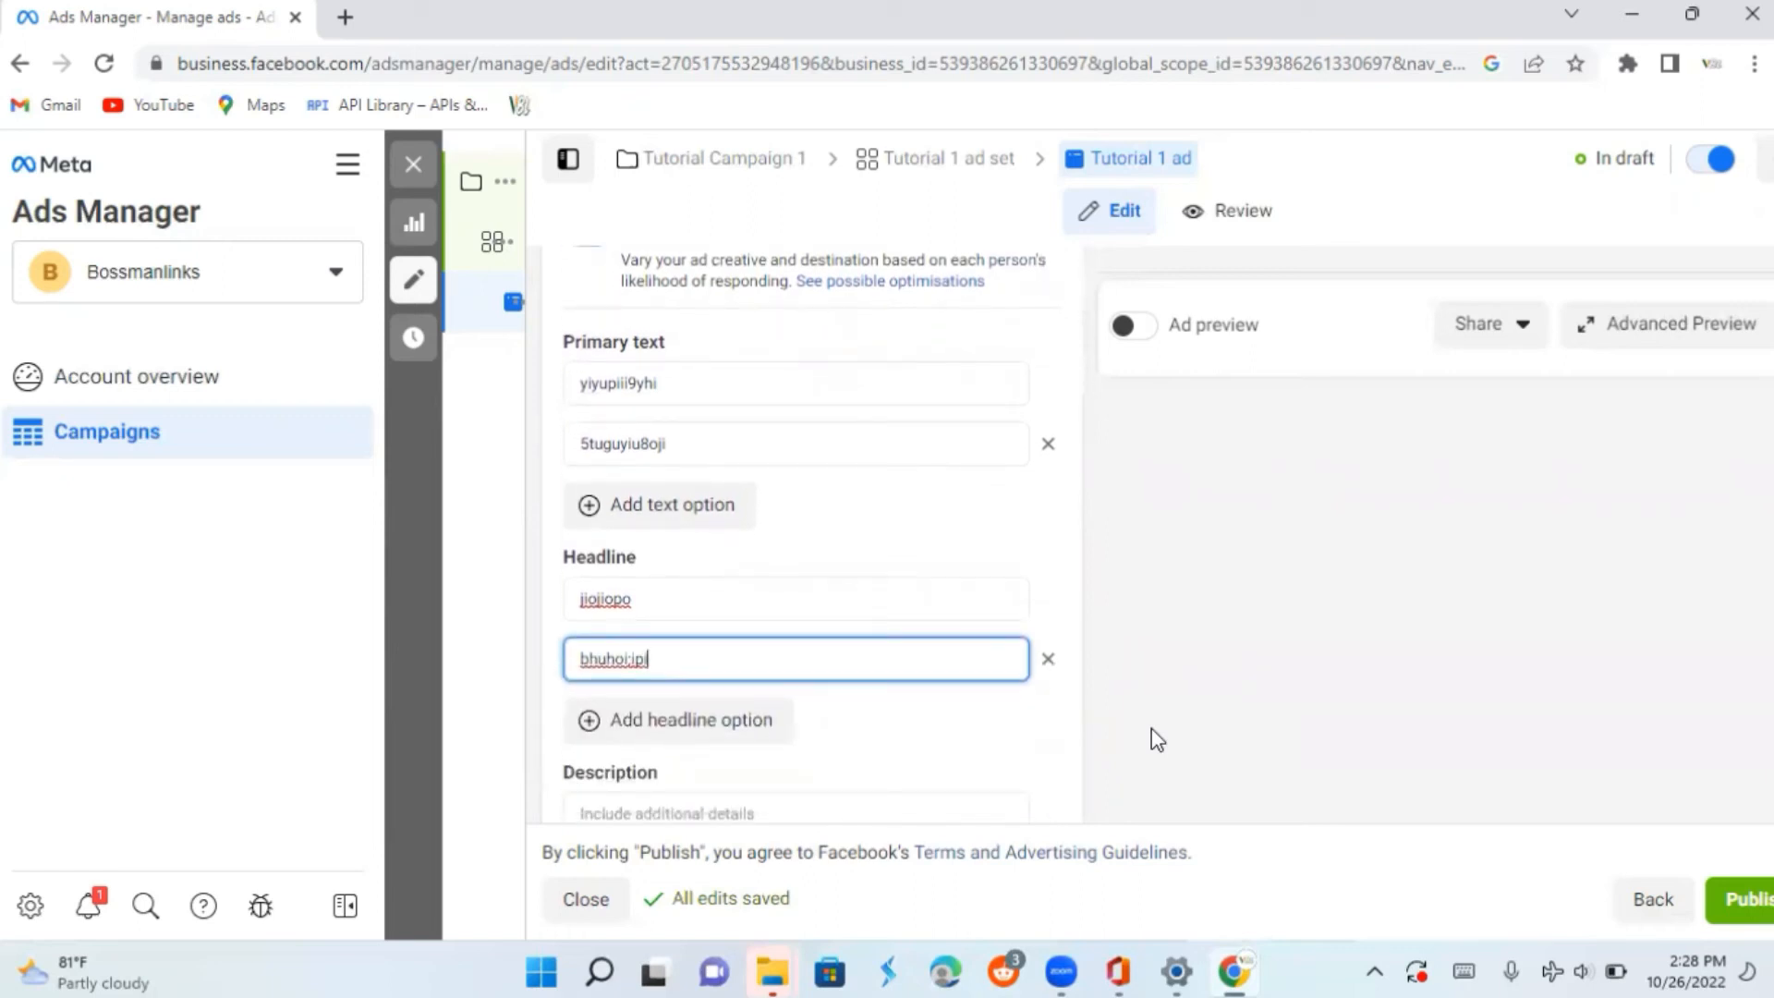
pyautogui.scroll(-5, 1151, 728)
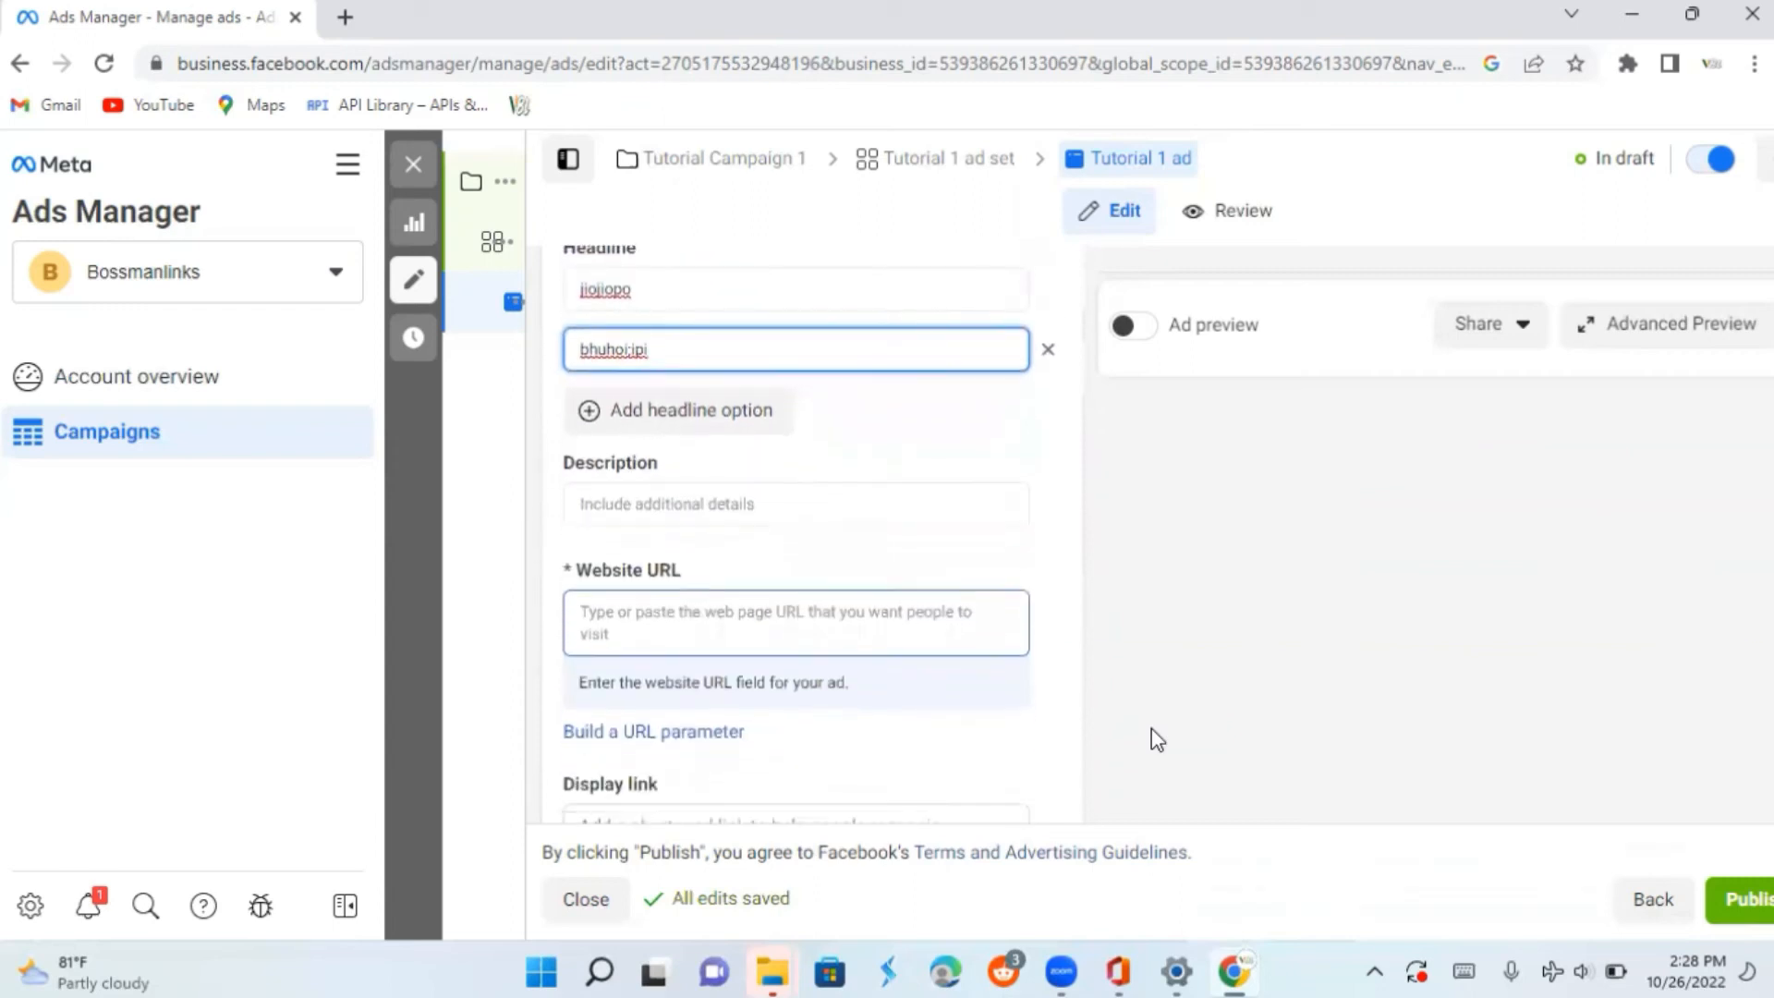
pyautogui.scroll(-2, 1151, 727)
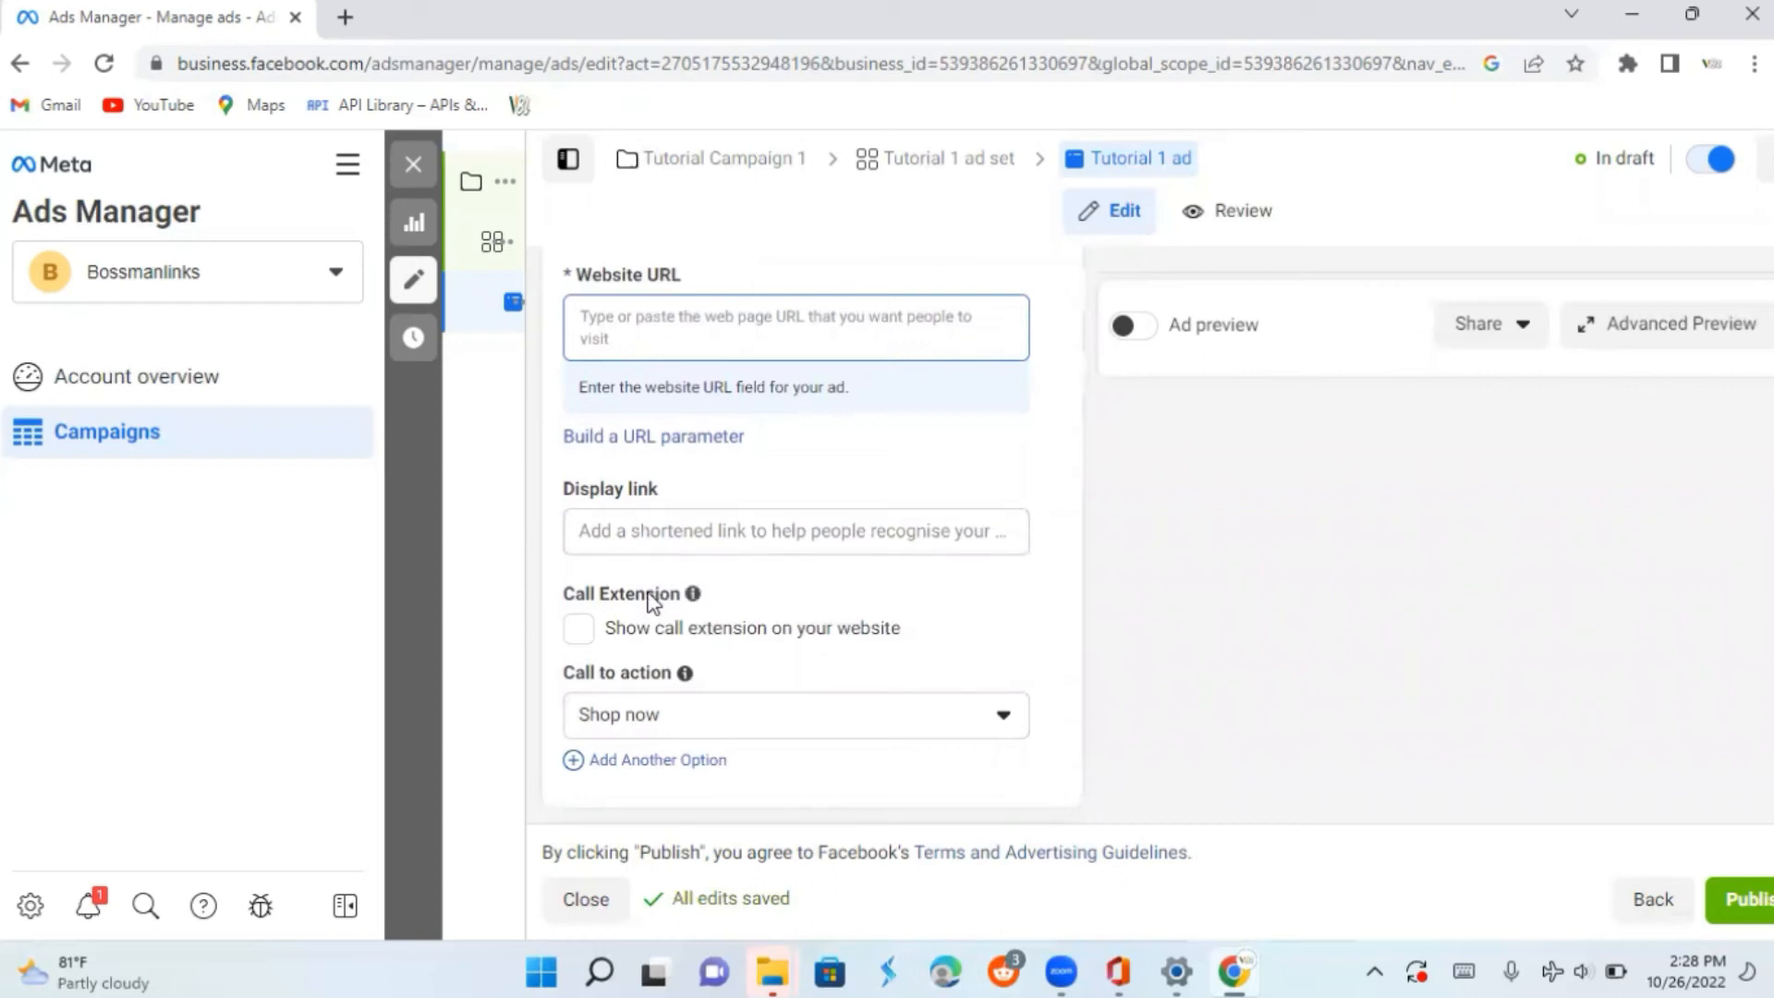
pyautogui.click(608, 323)
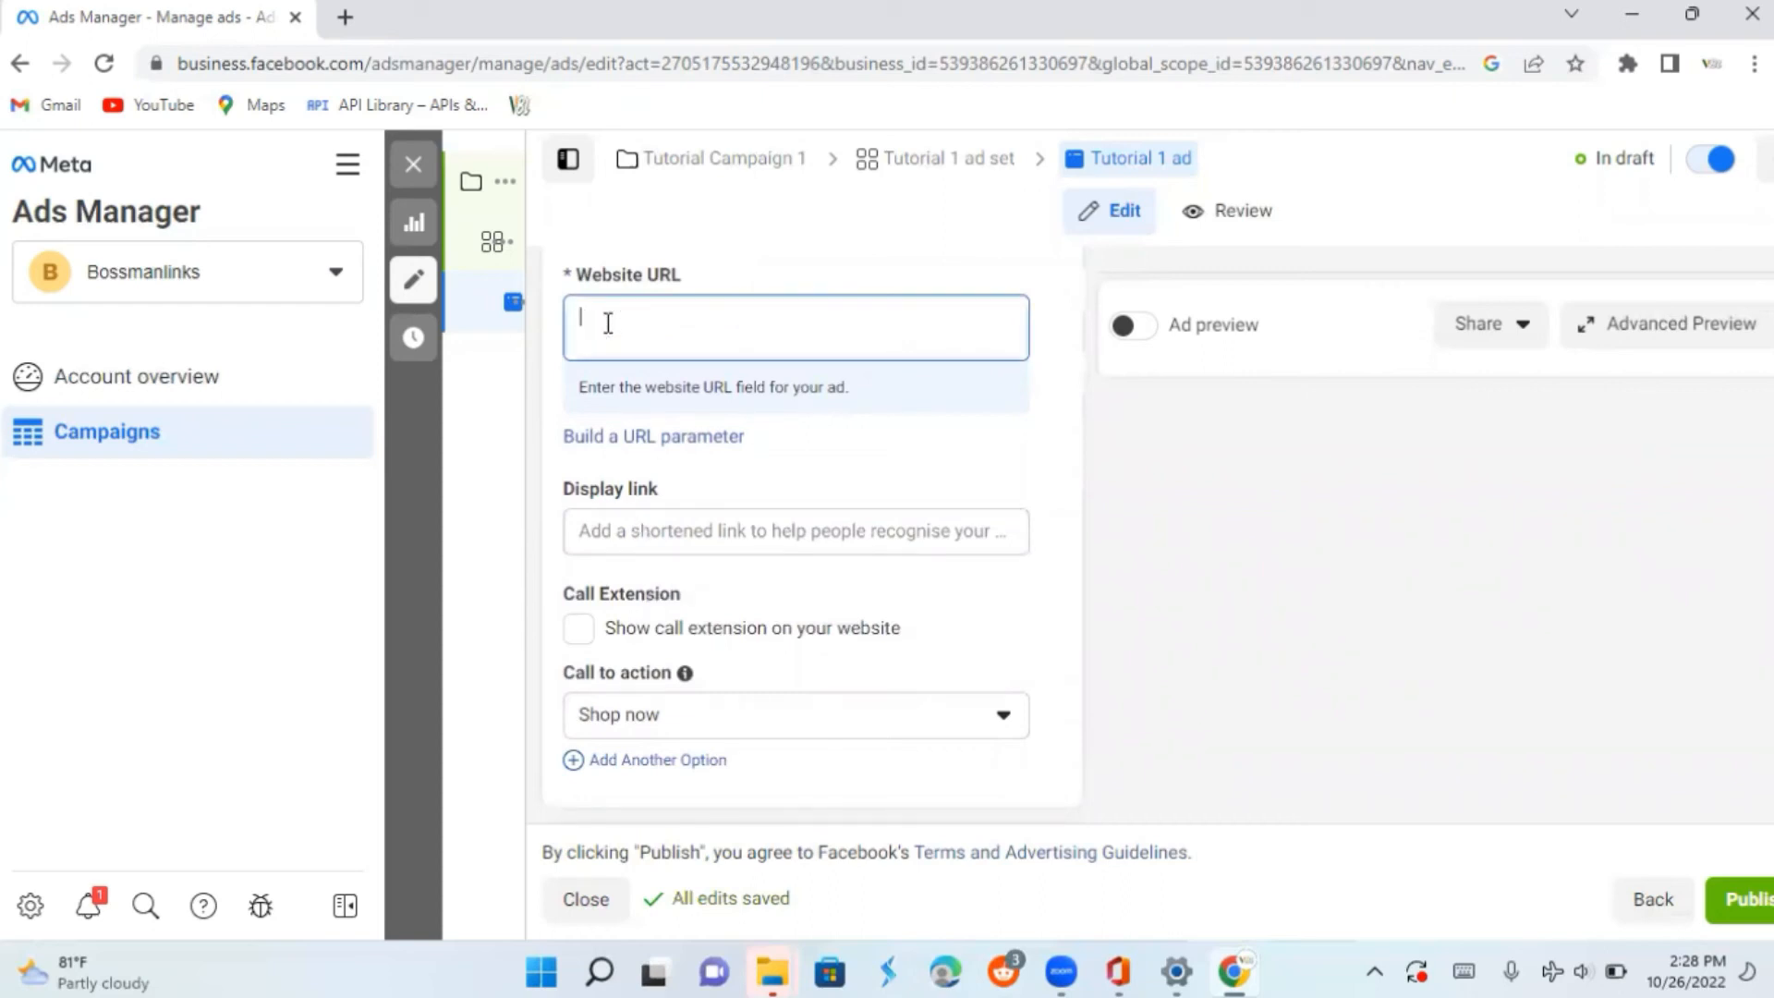
pyautogui.write('b')
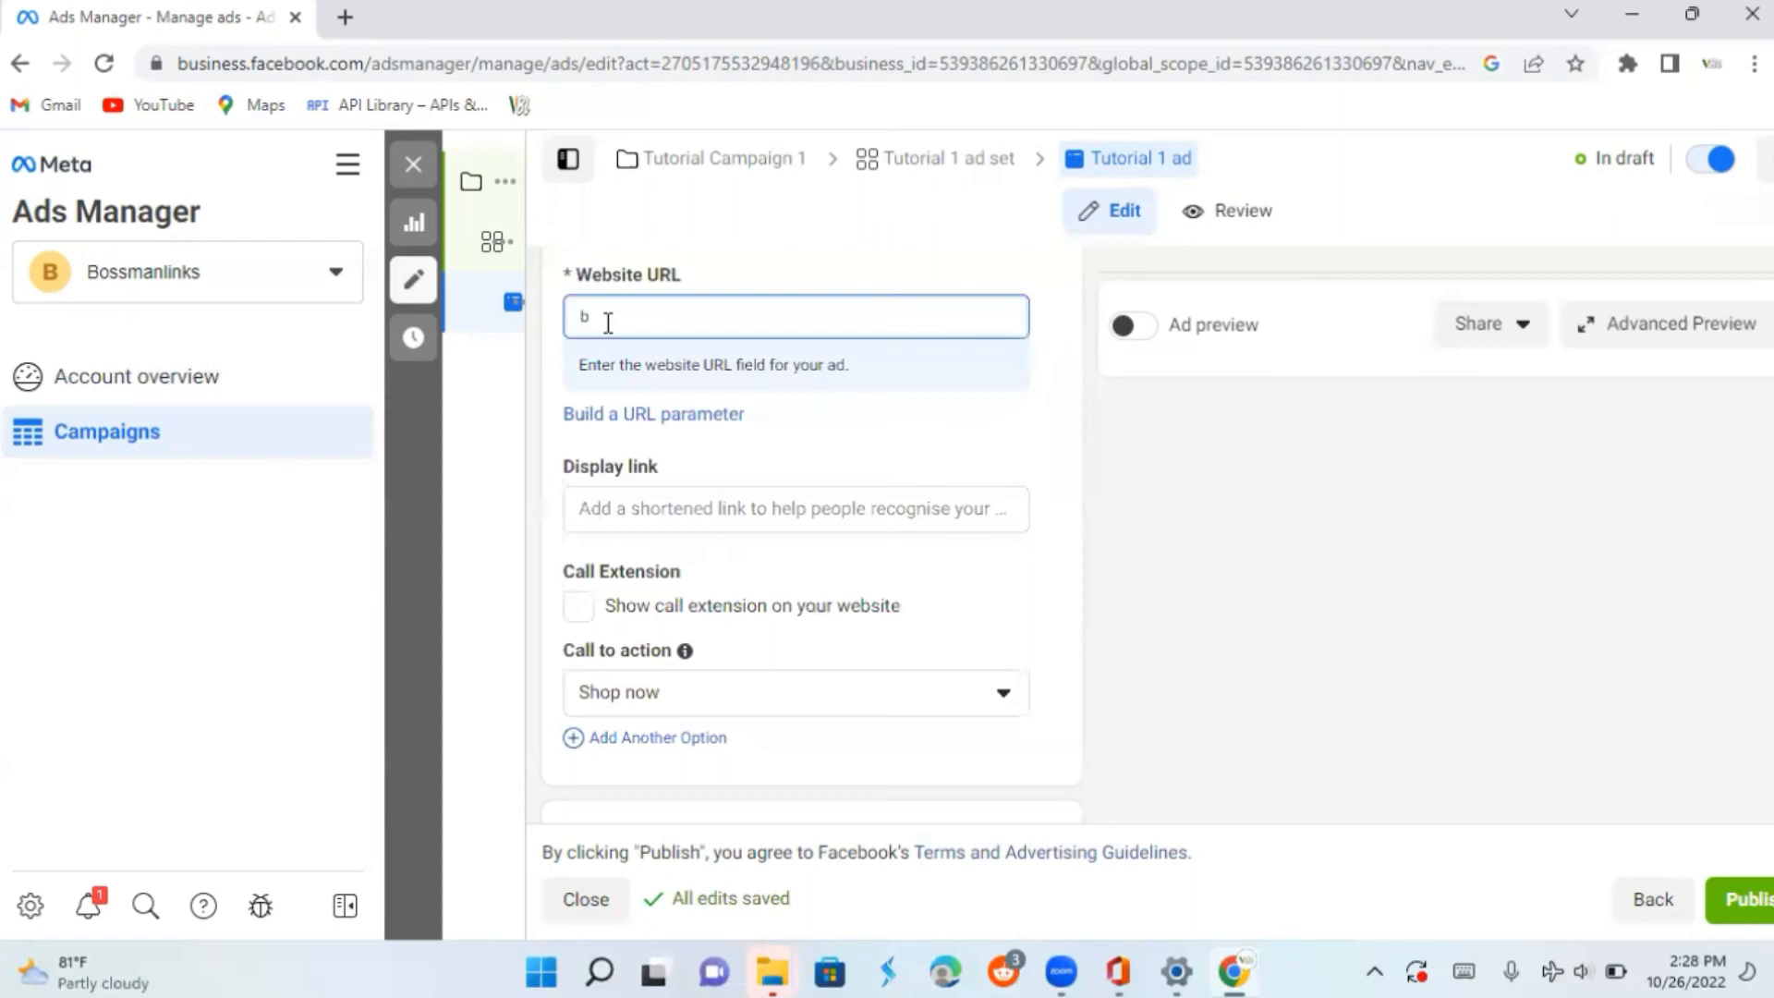
pyautogui.press('BackSpace')
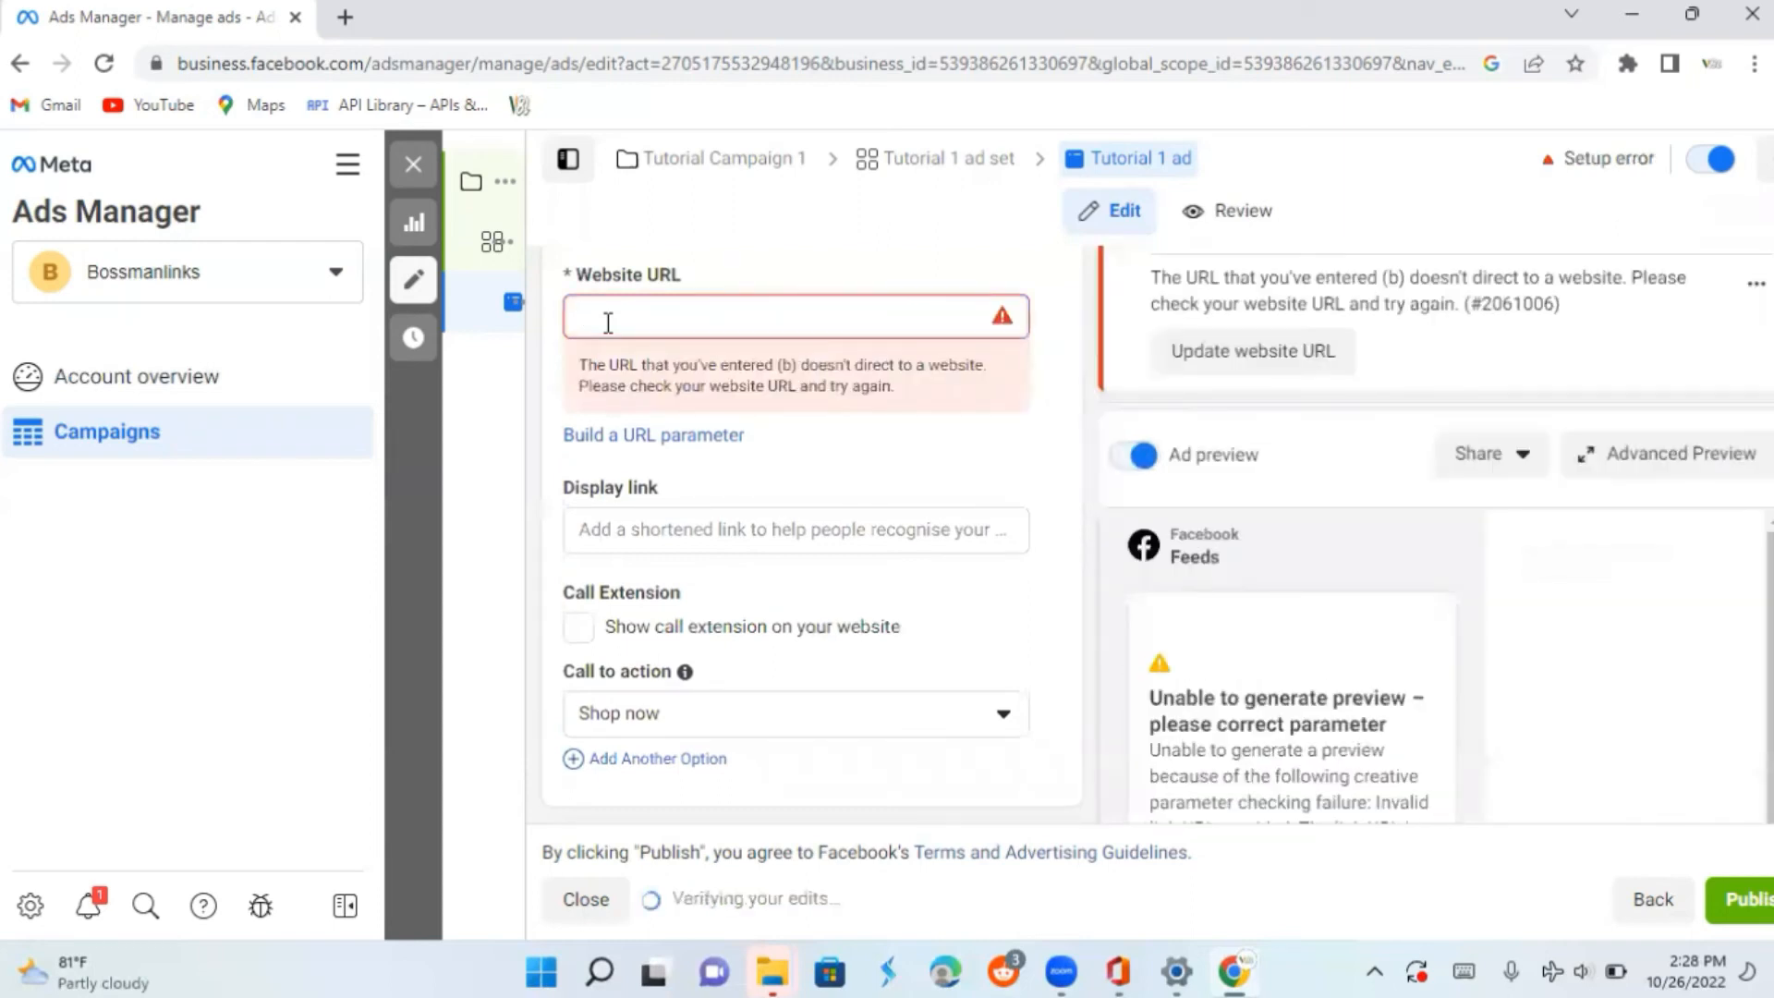
pyautogui.write('htt')
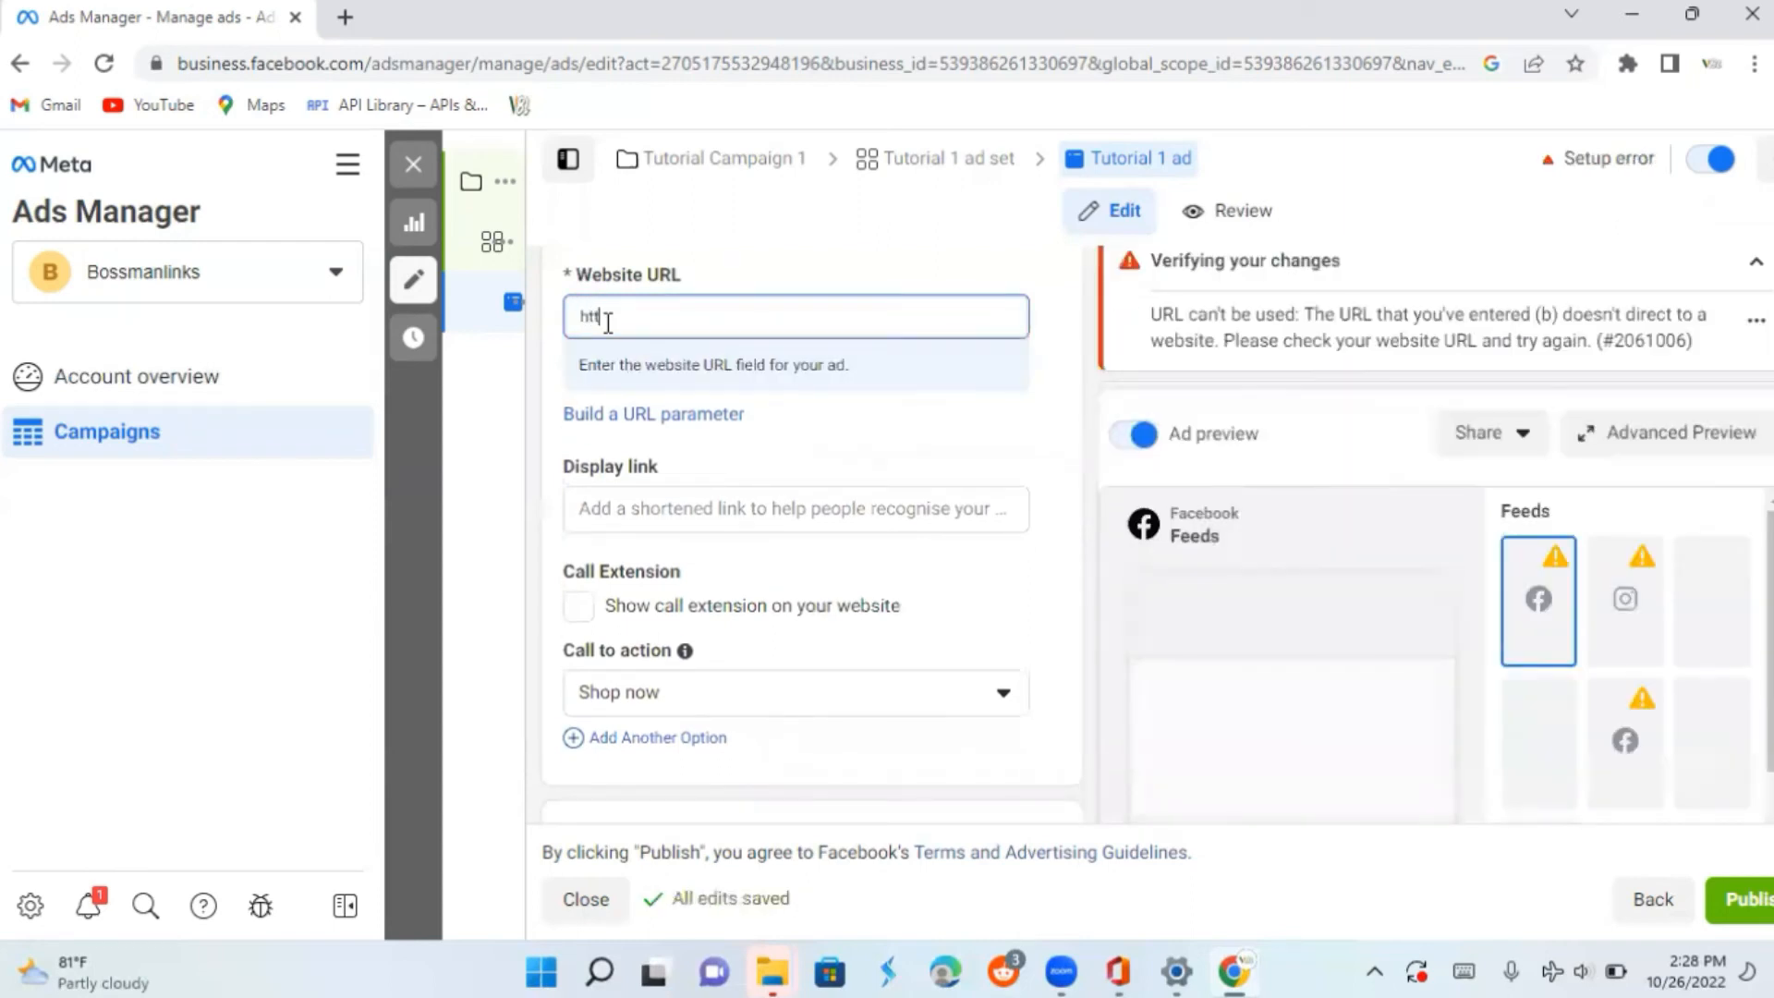
pyautogui.write('ps')
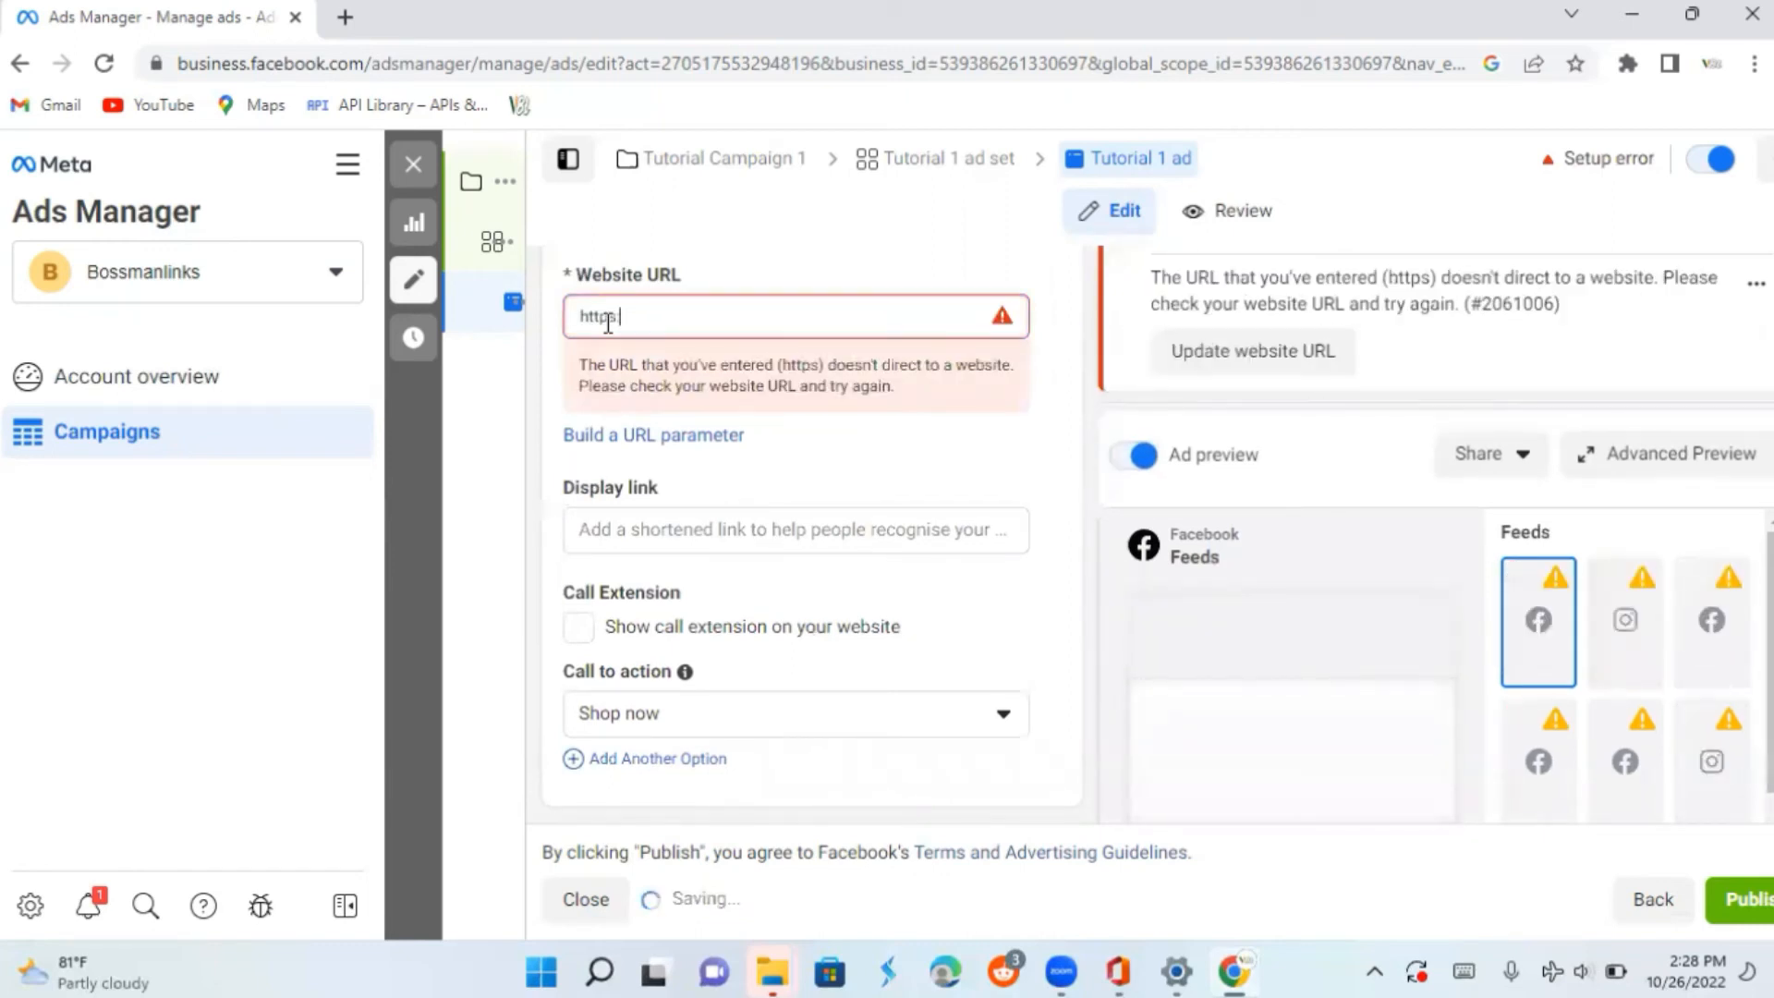
pyautogui.write('://boss')
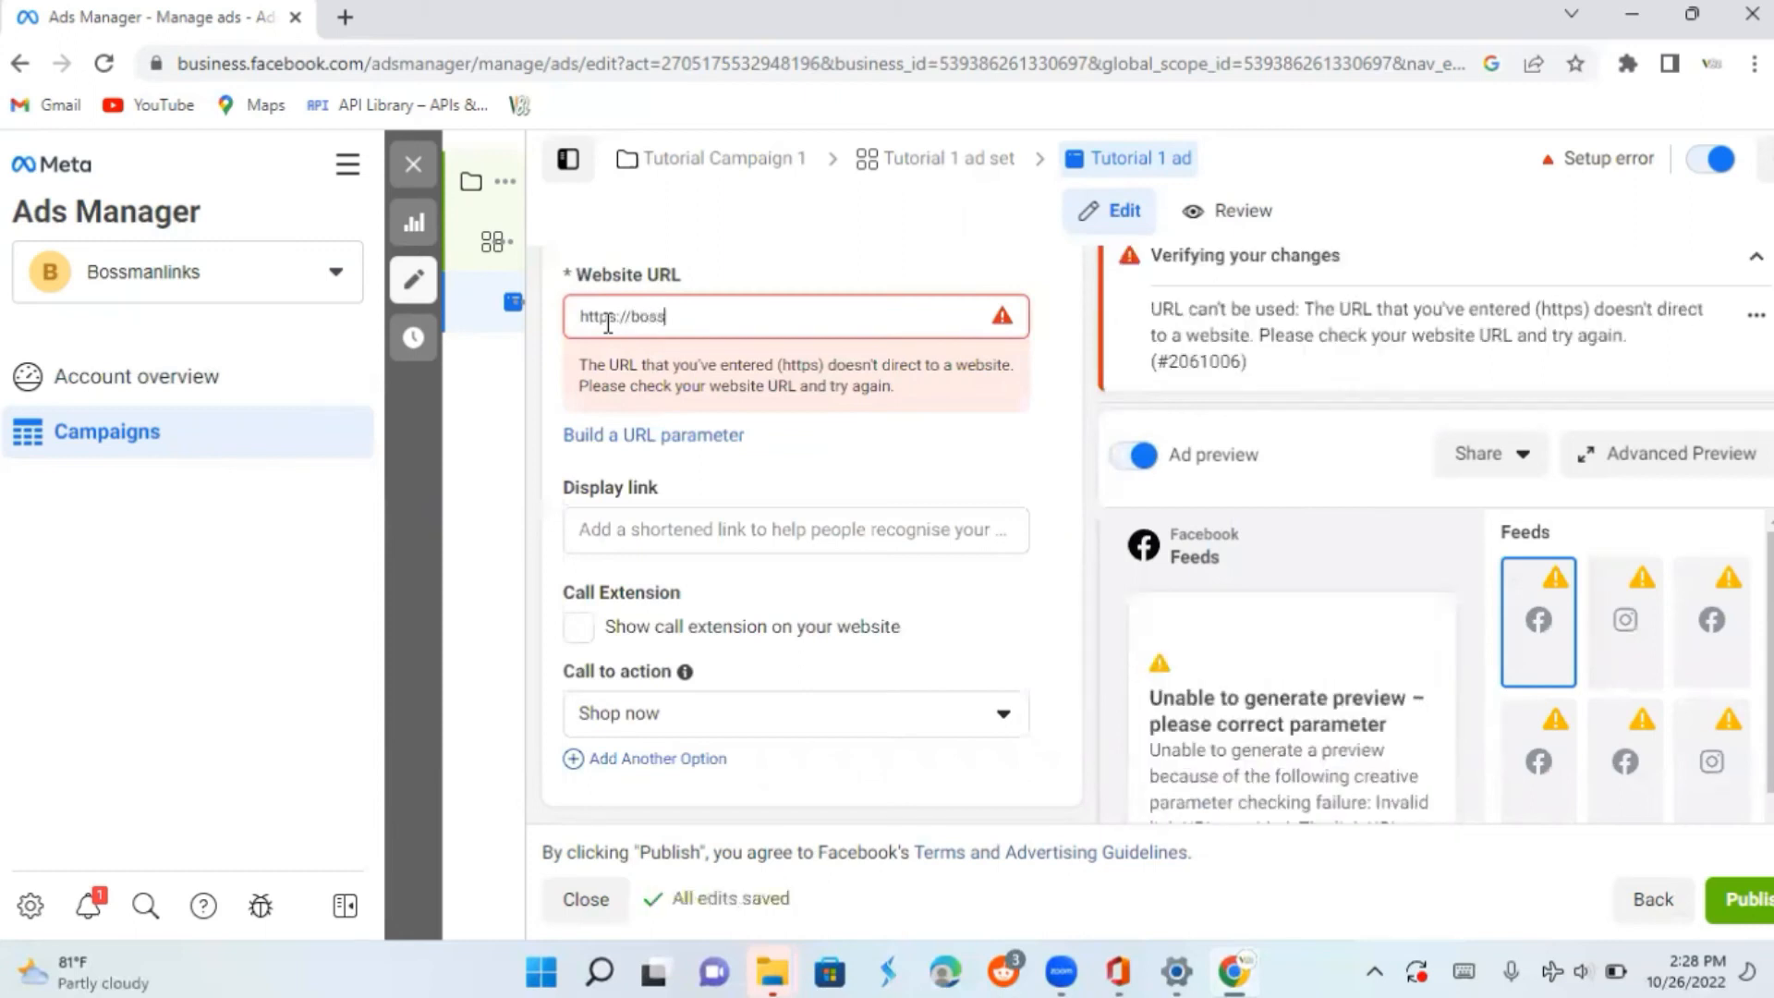
pyautogui.write('manlinks.com')
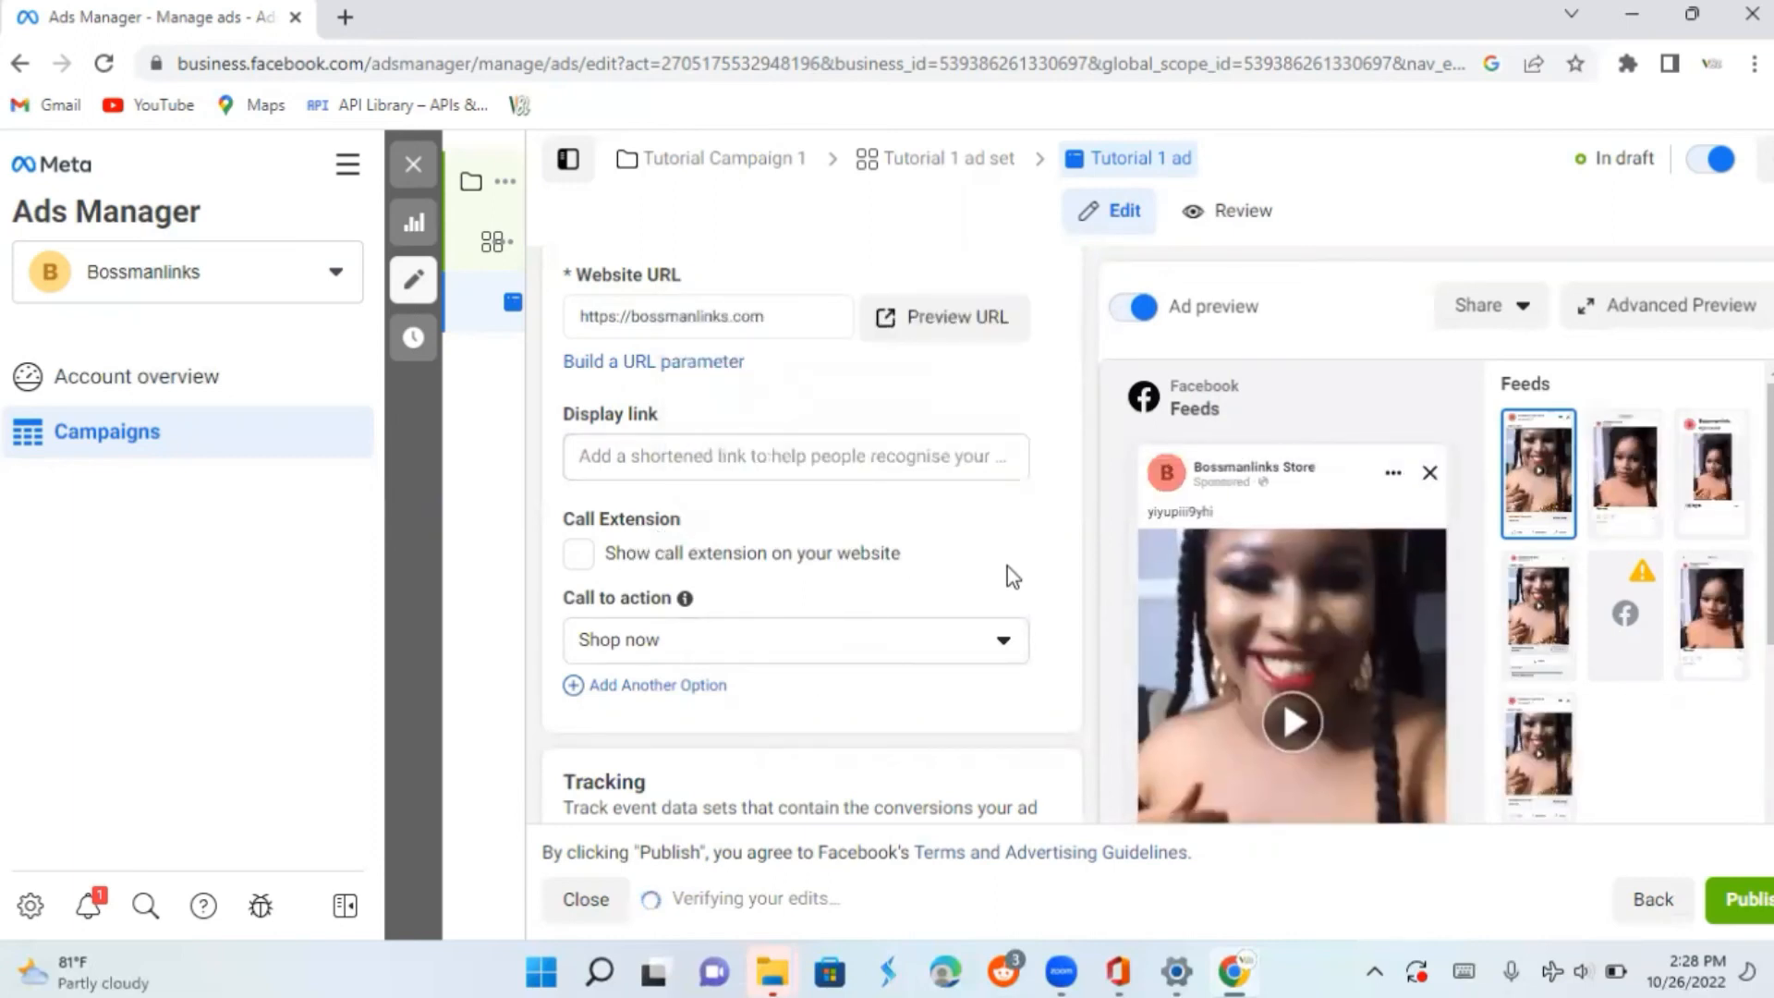
# Examine the ad's call to action and tracking options, including the explanation of website events
pyautogui.scroll(-2, 1006, 566)
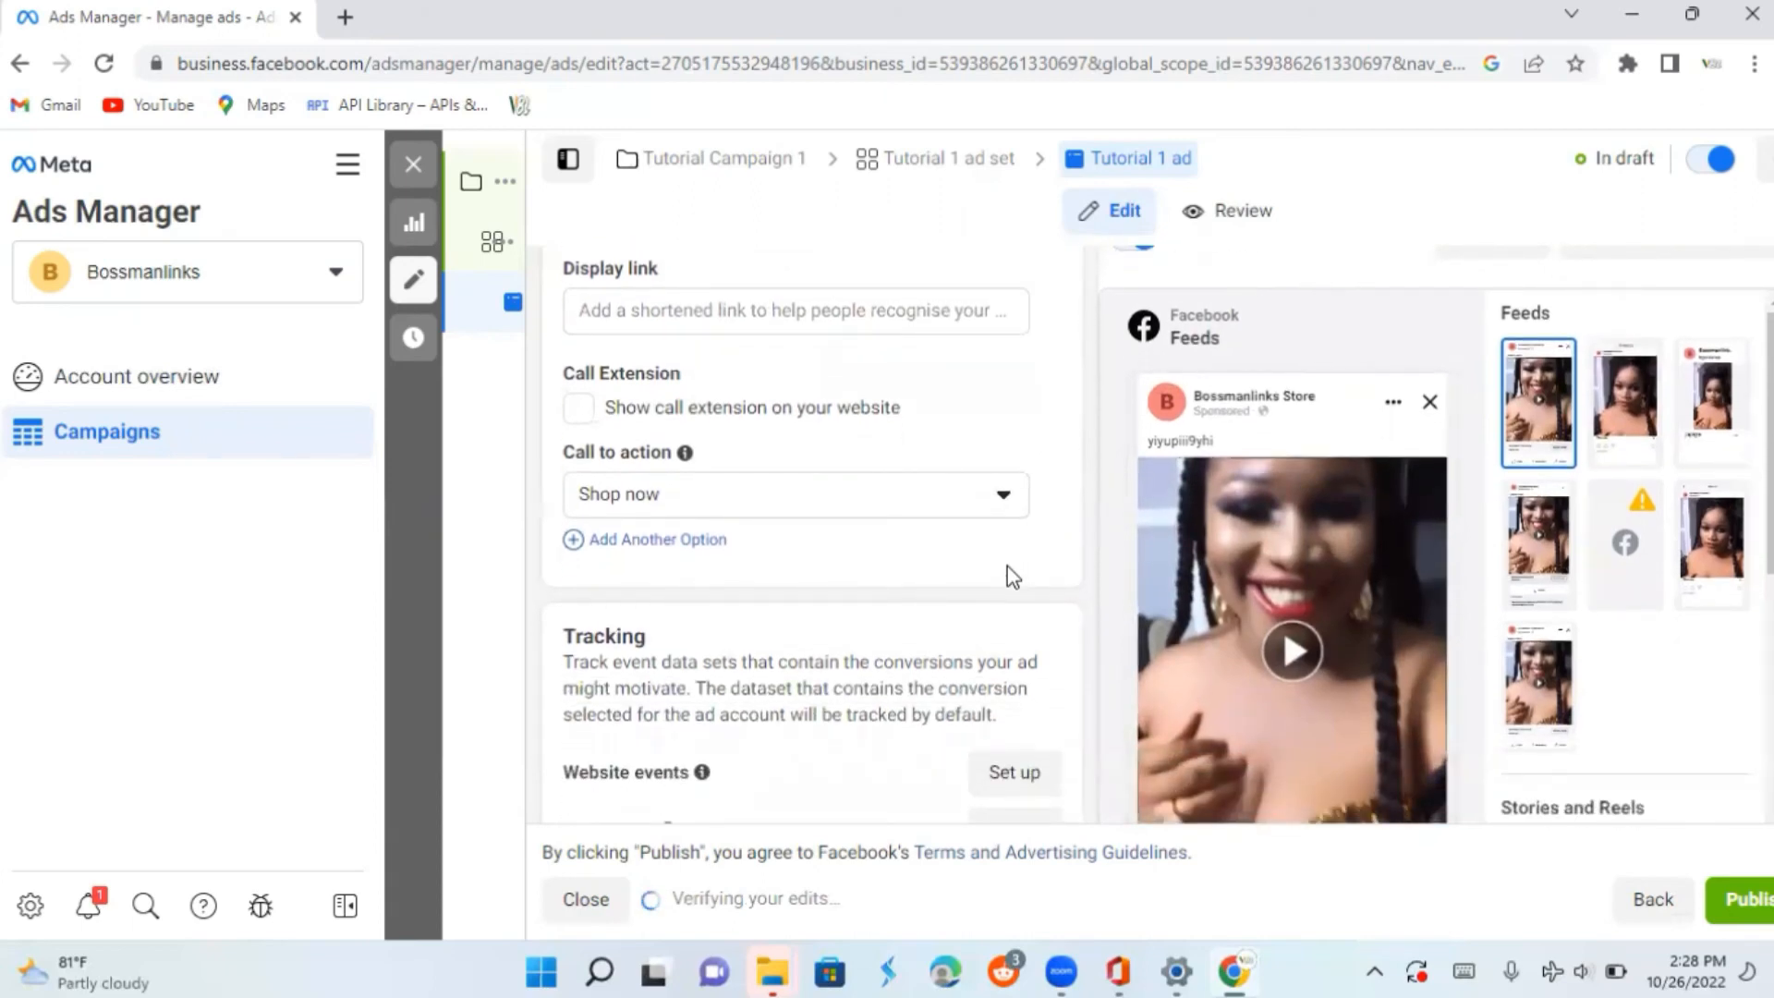
pyautogui.scroll(-3, 1007, 567)
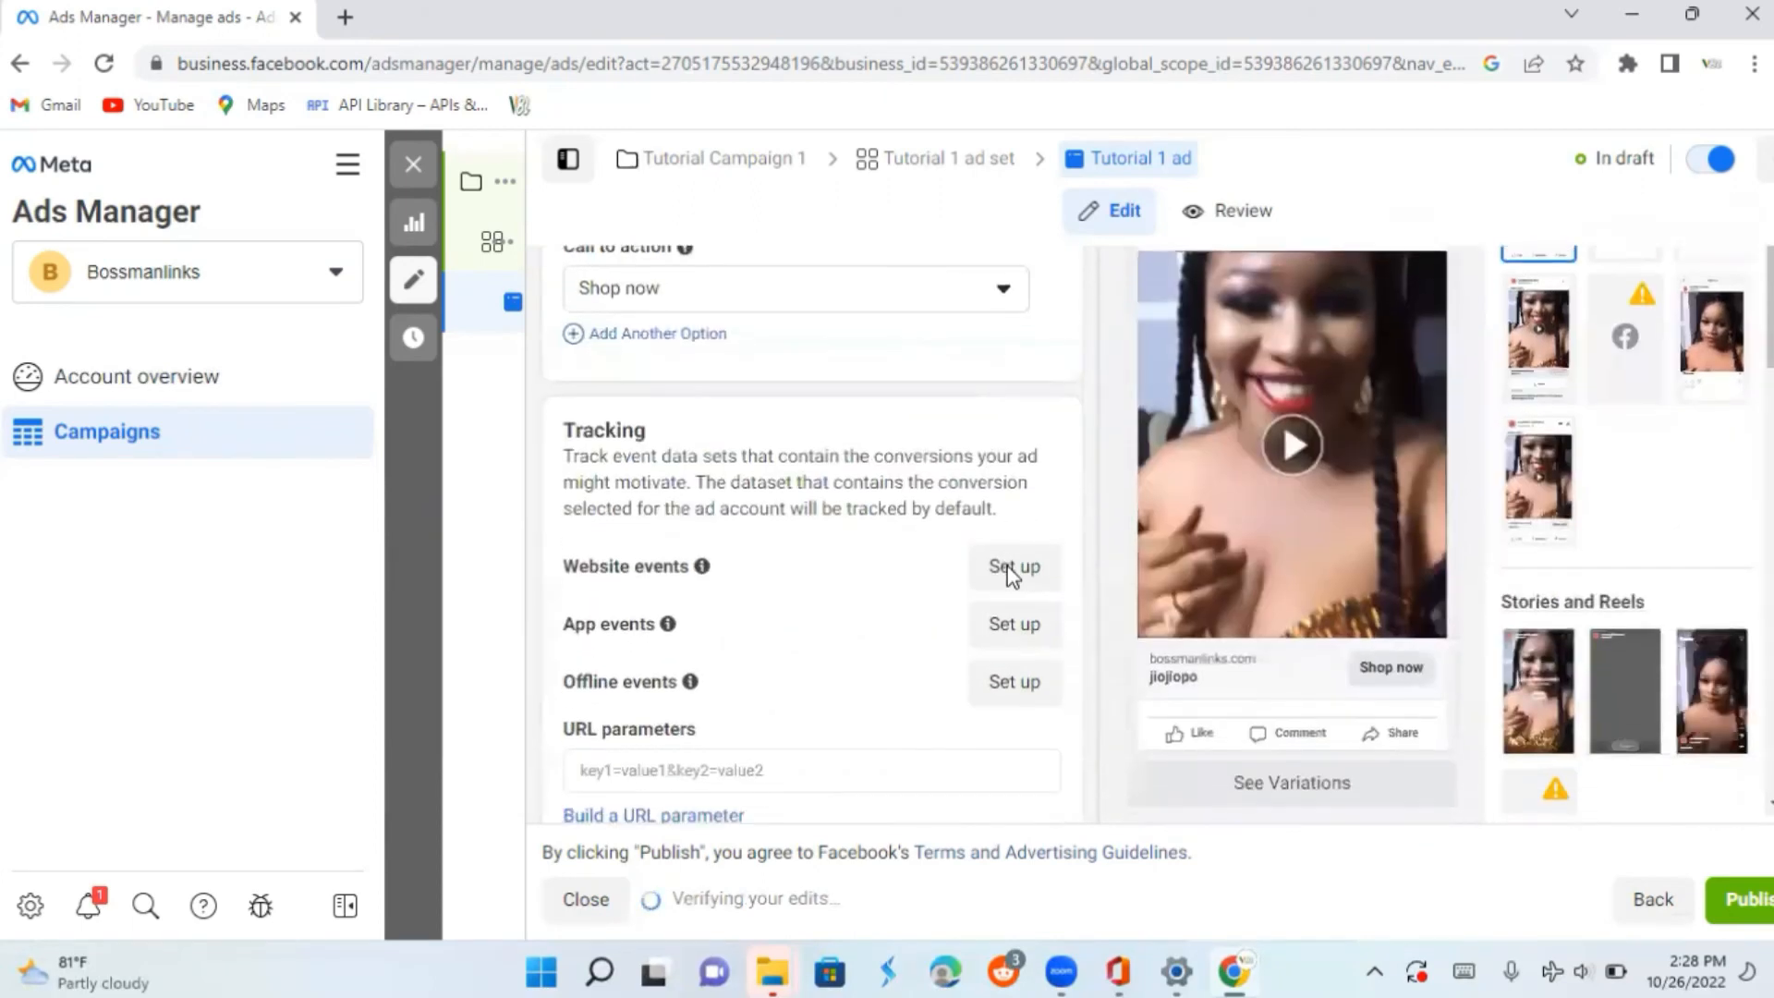
pyautogui.scroll(-1, 1012, 576)
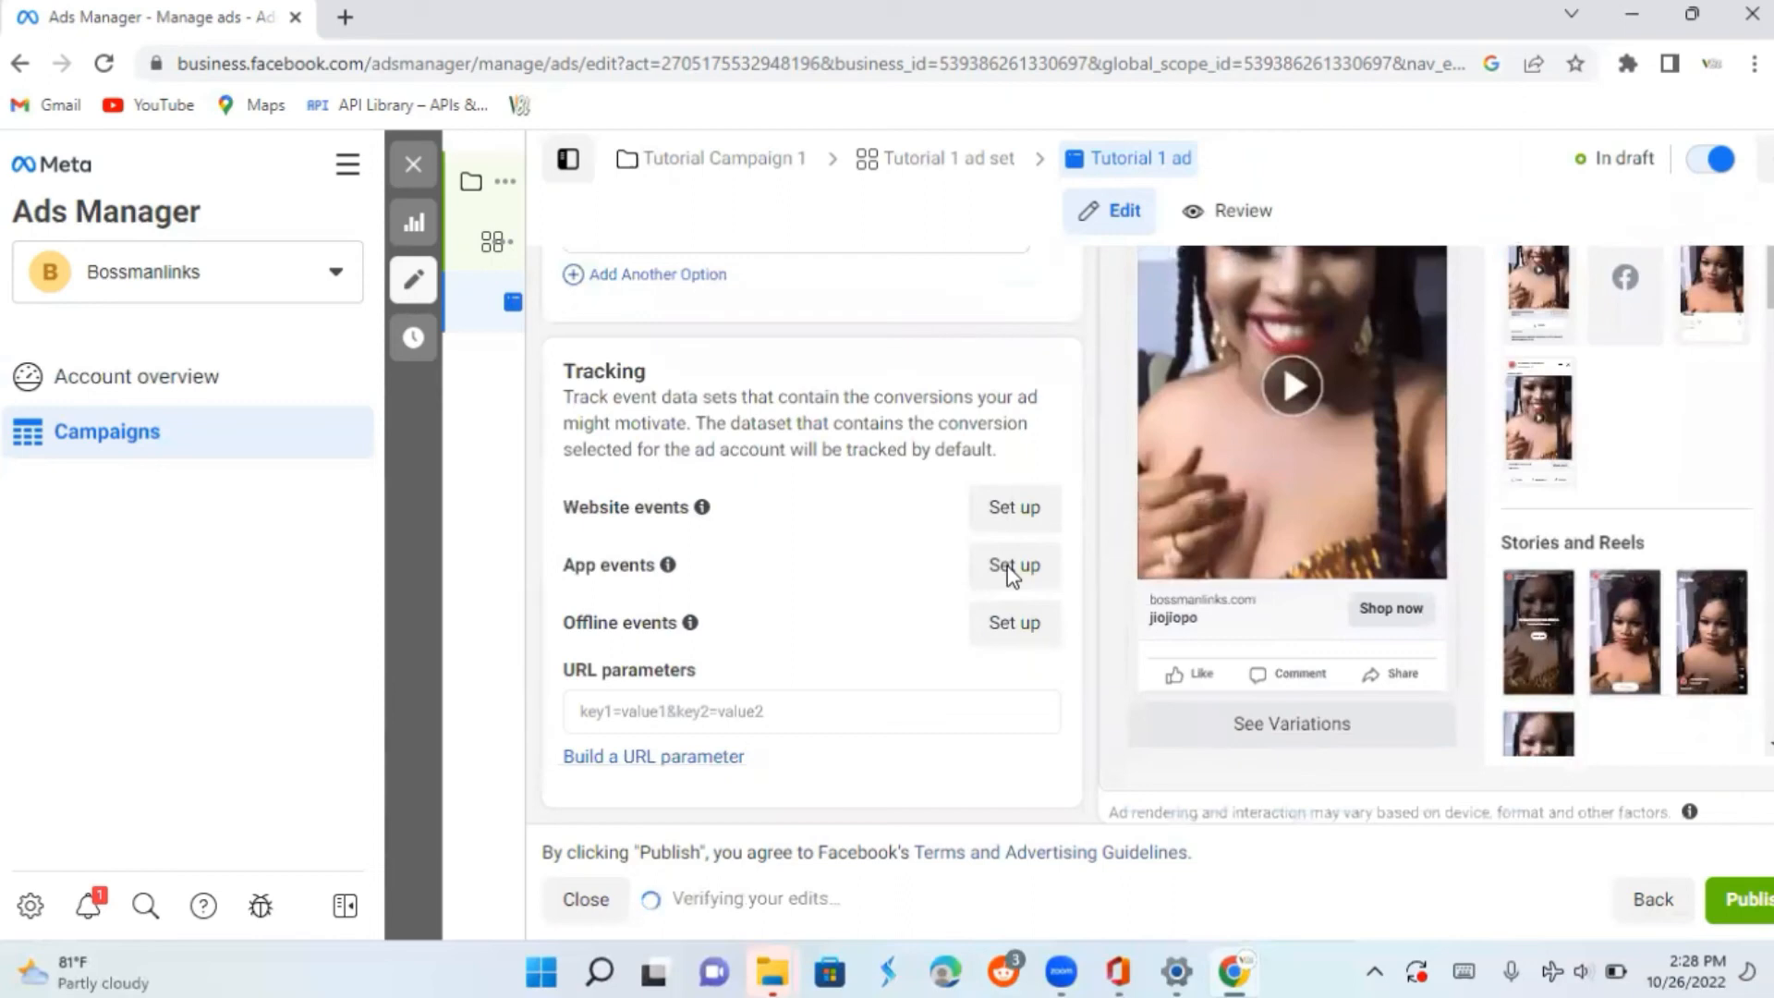
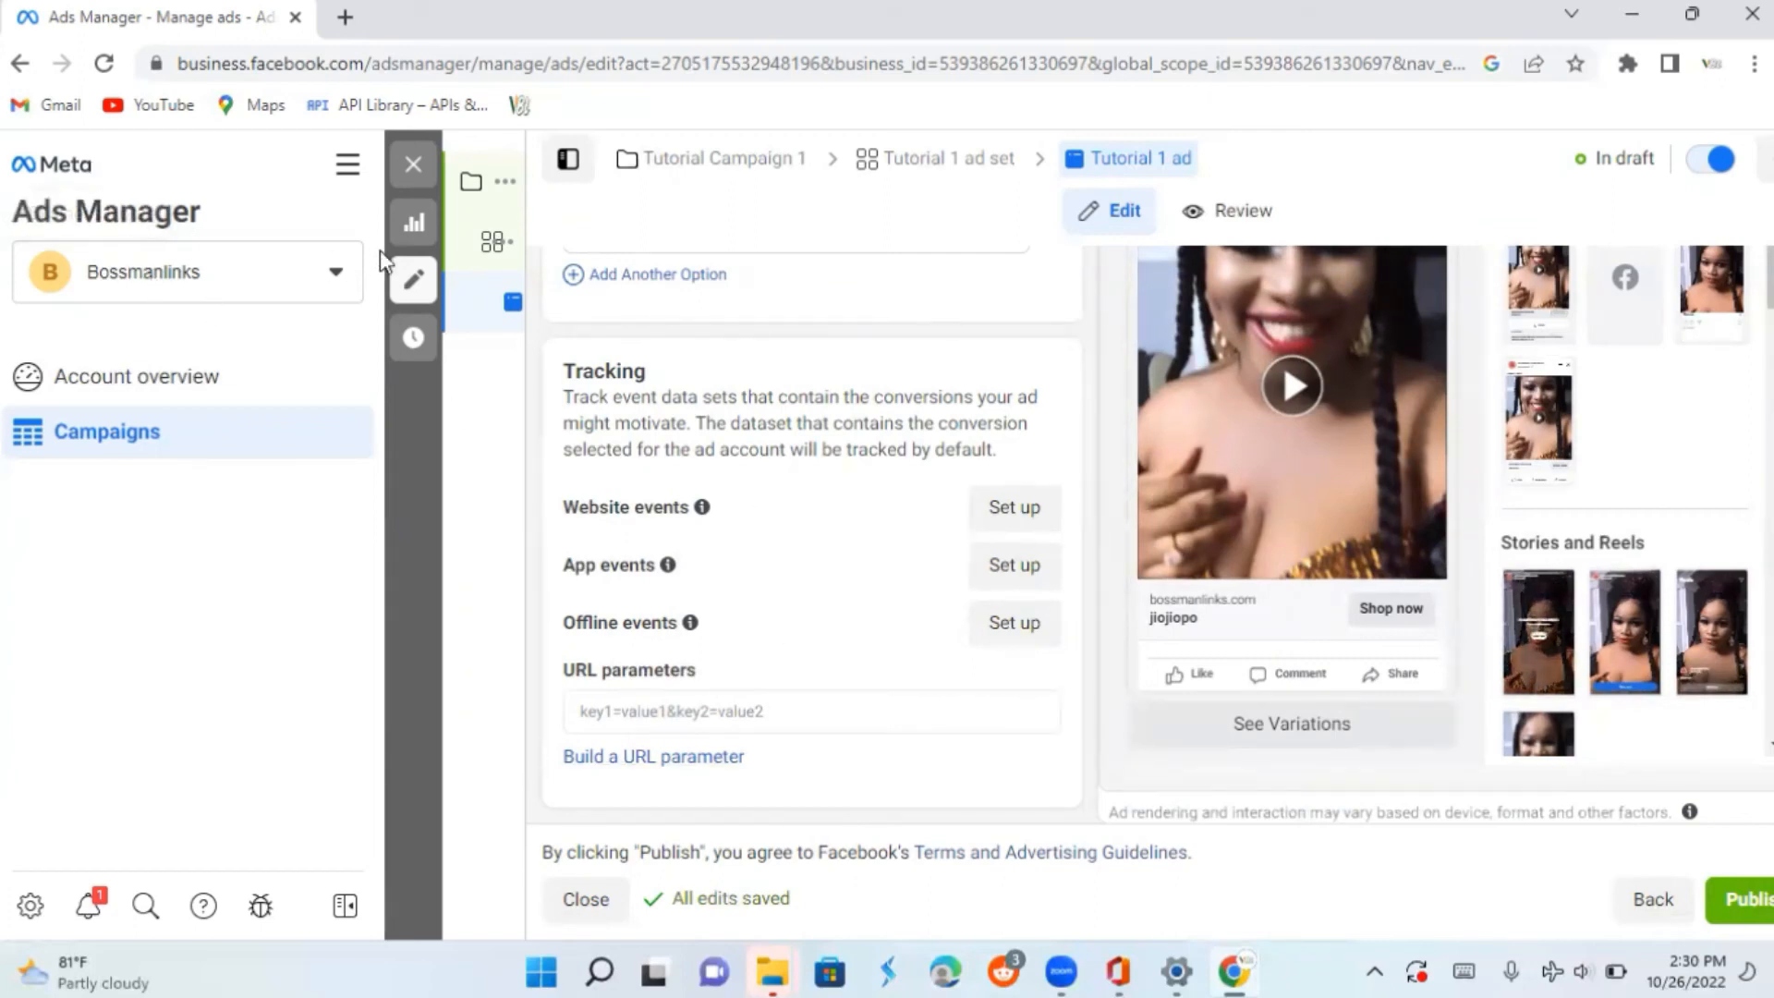
pyautogui.moveTo(702, 506)
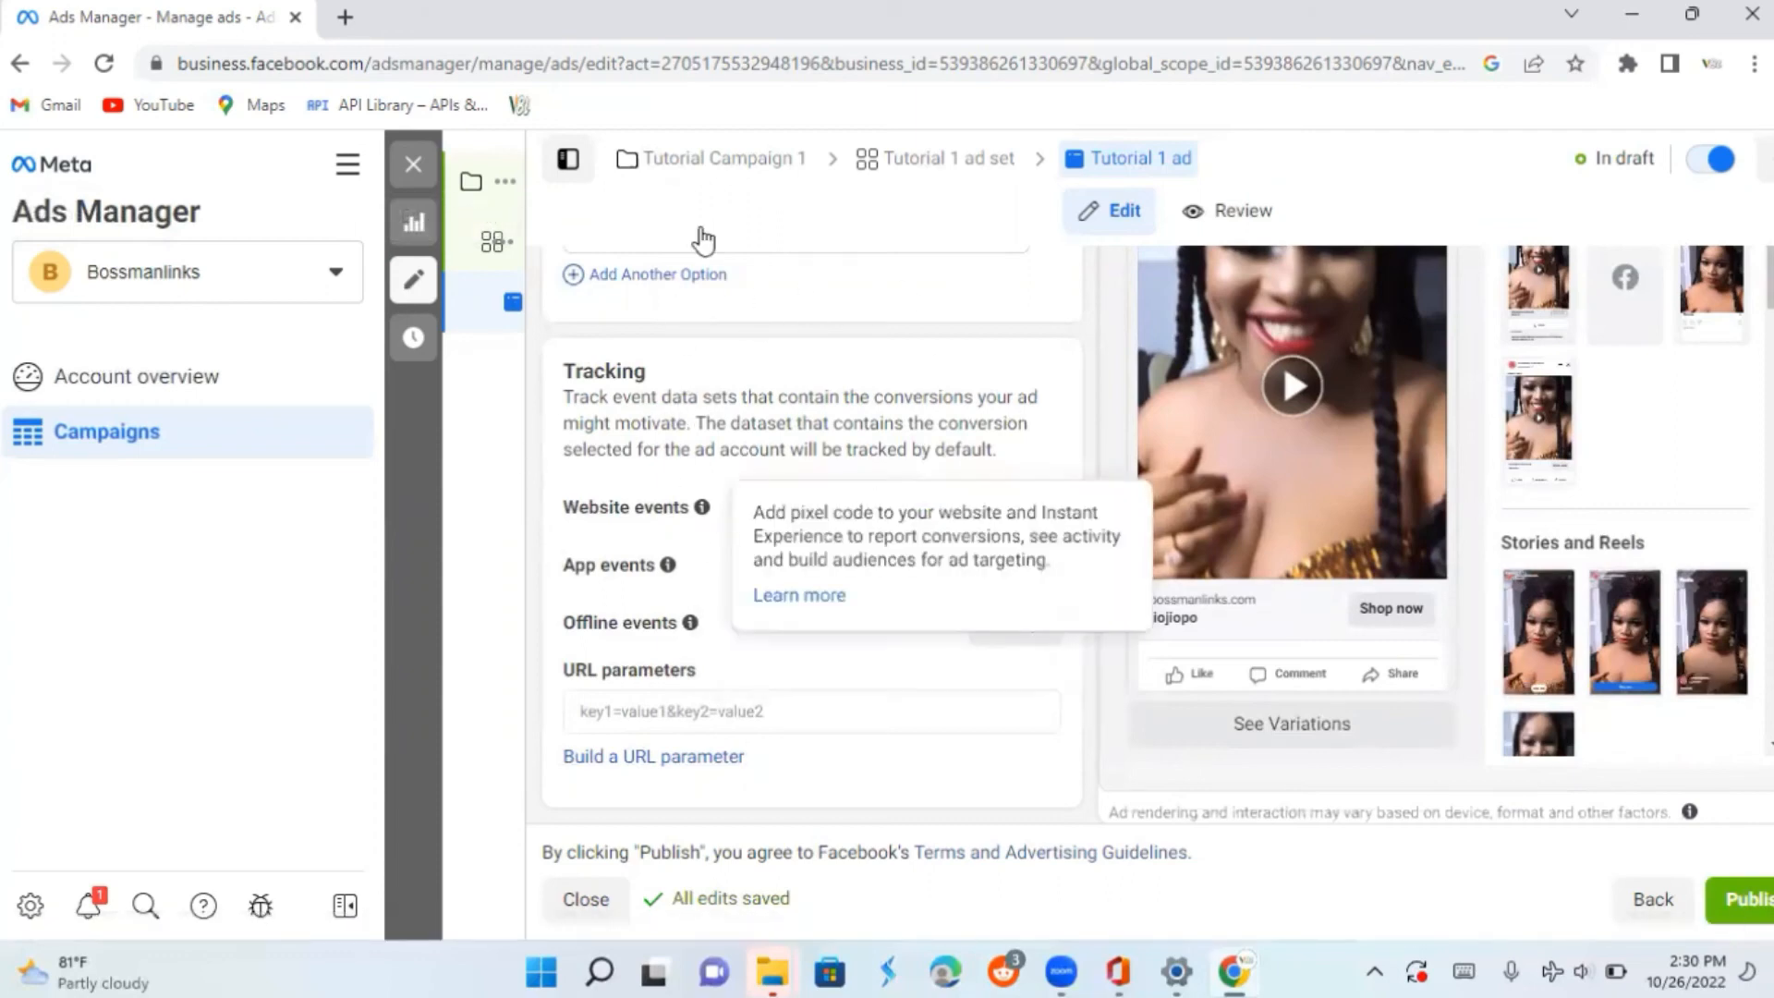
# Search Google for "facebook business suite" in a new browser tab and open Meta Business Suite from the results
pyautogui.click(343, 19)
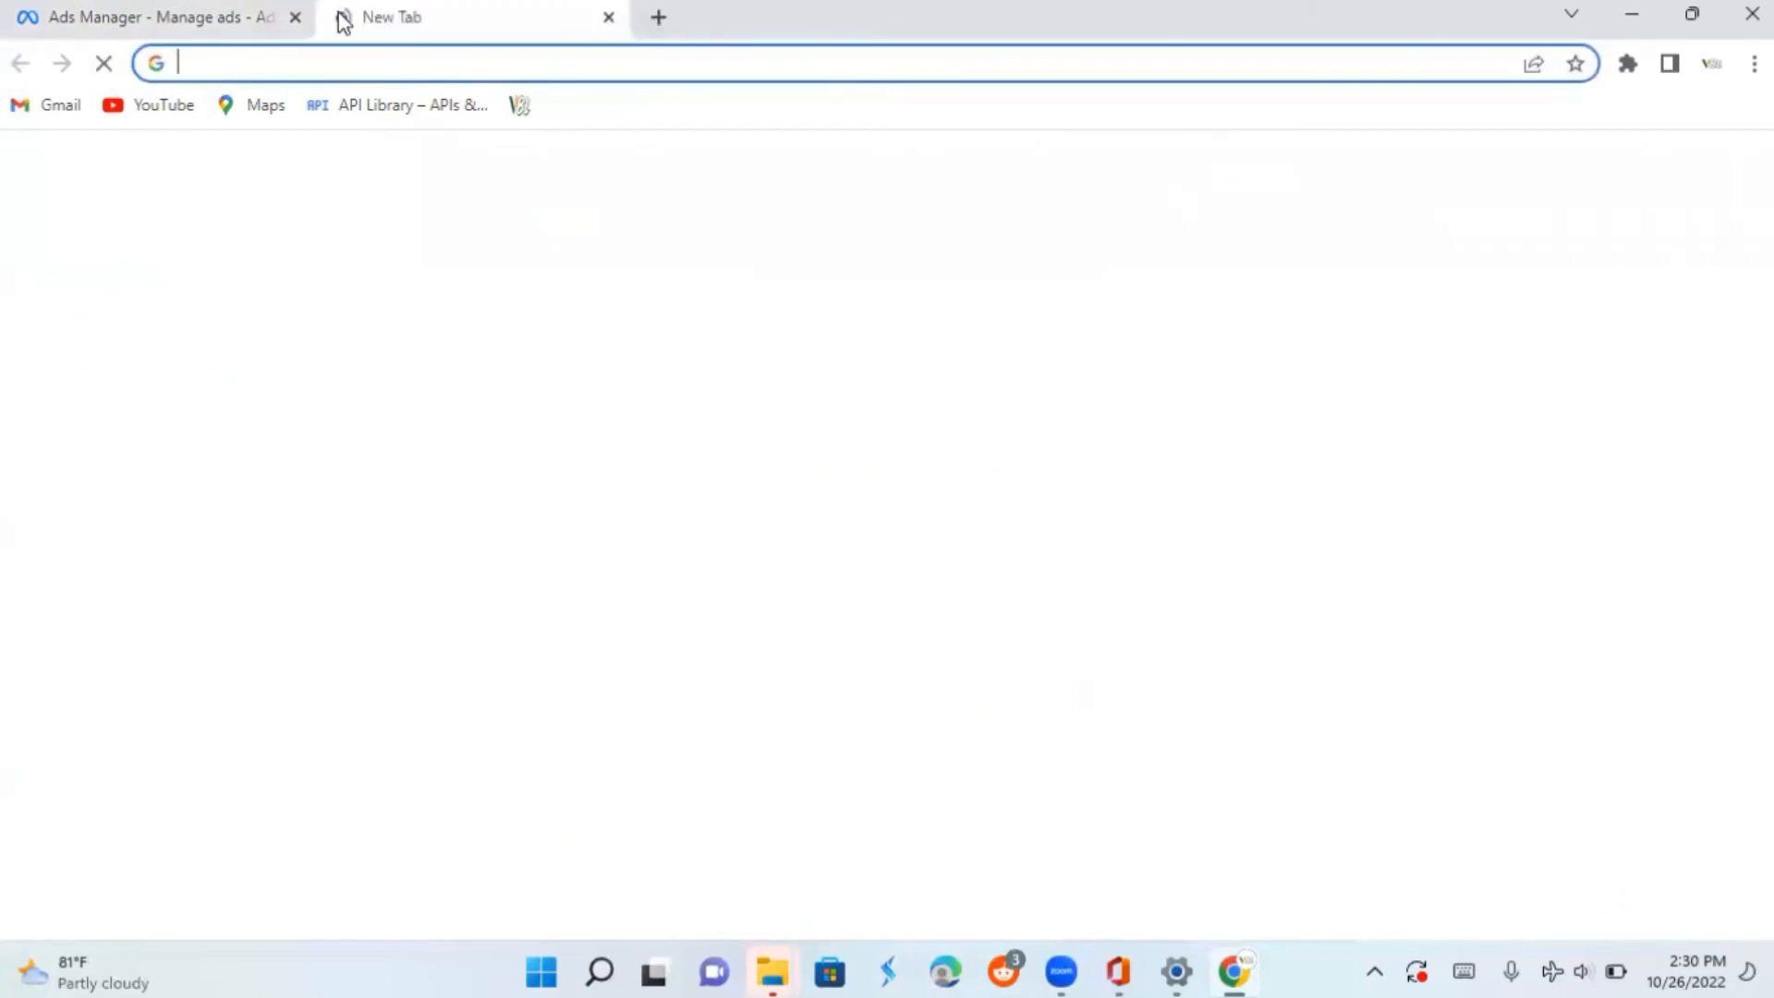
pyautogui.click(684, 545)
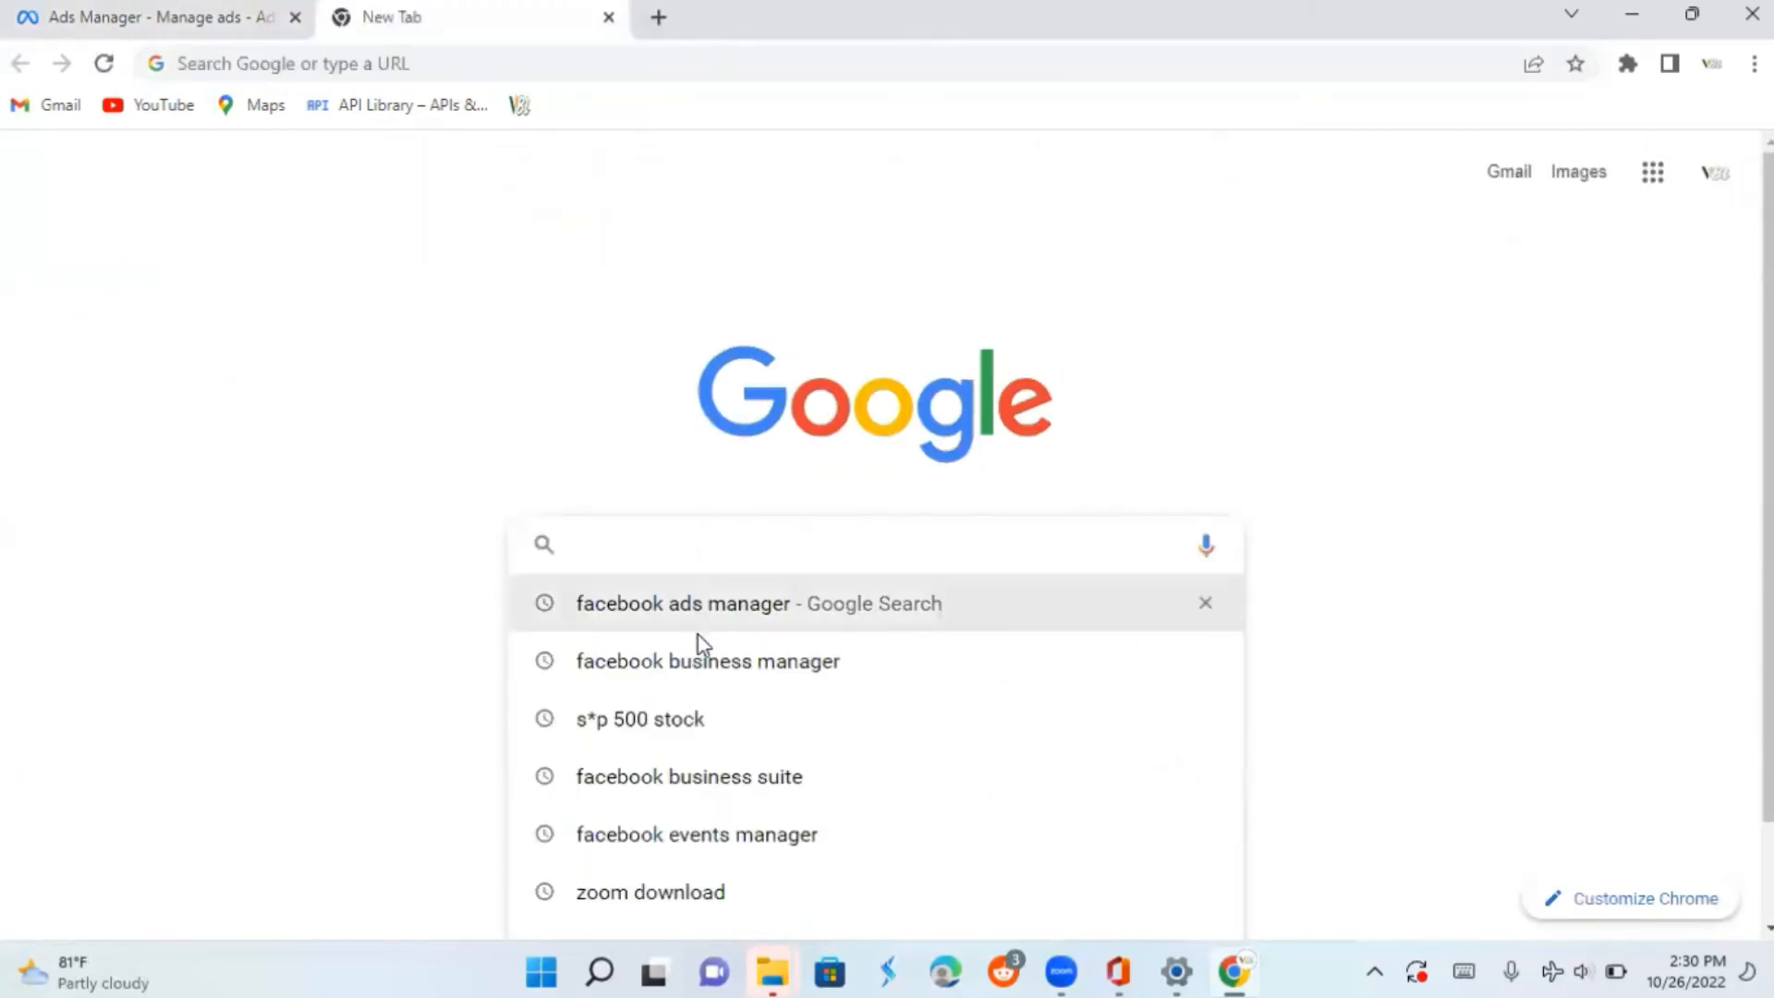
pyautogui.click(700, 674)
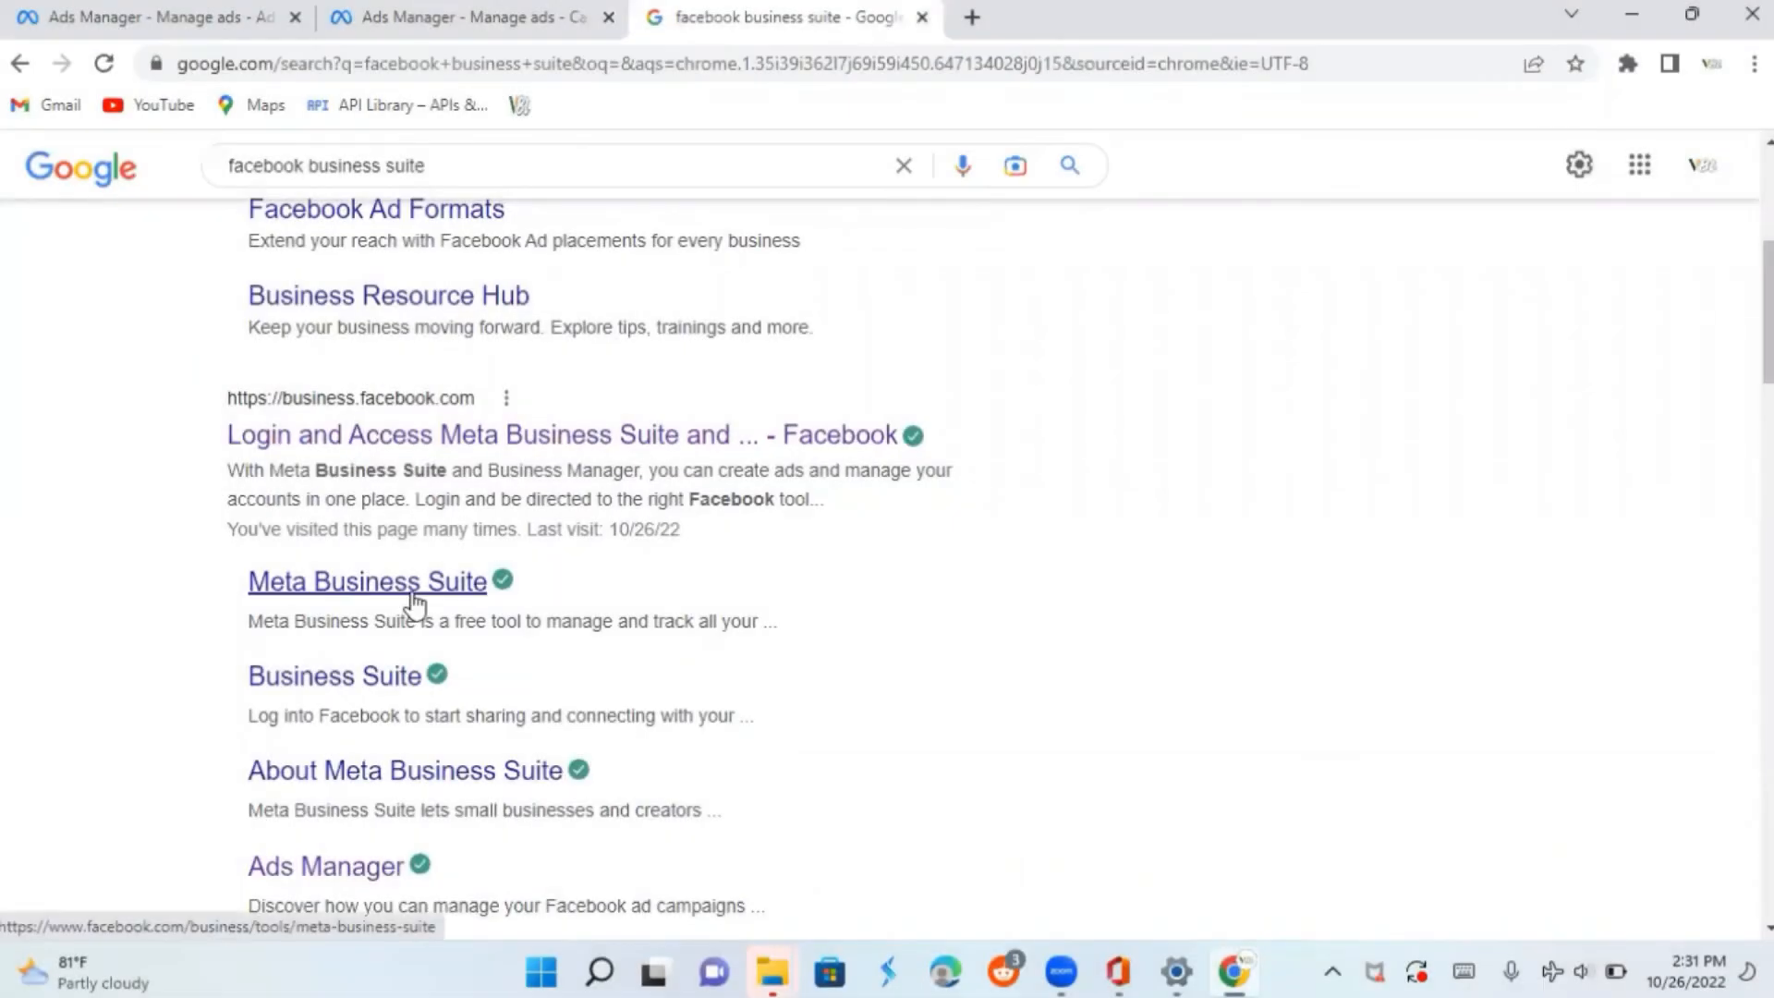
pyautogui.click(413, 602)
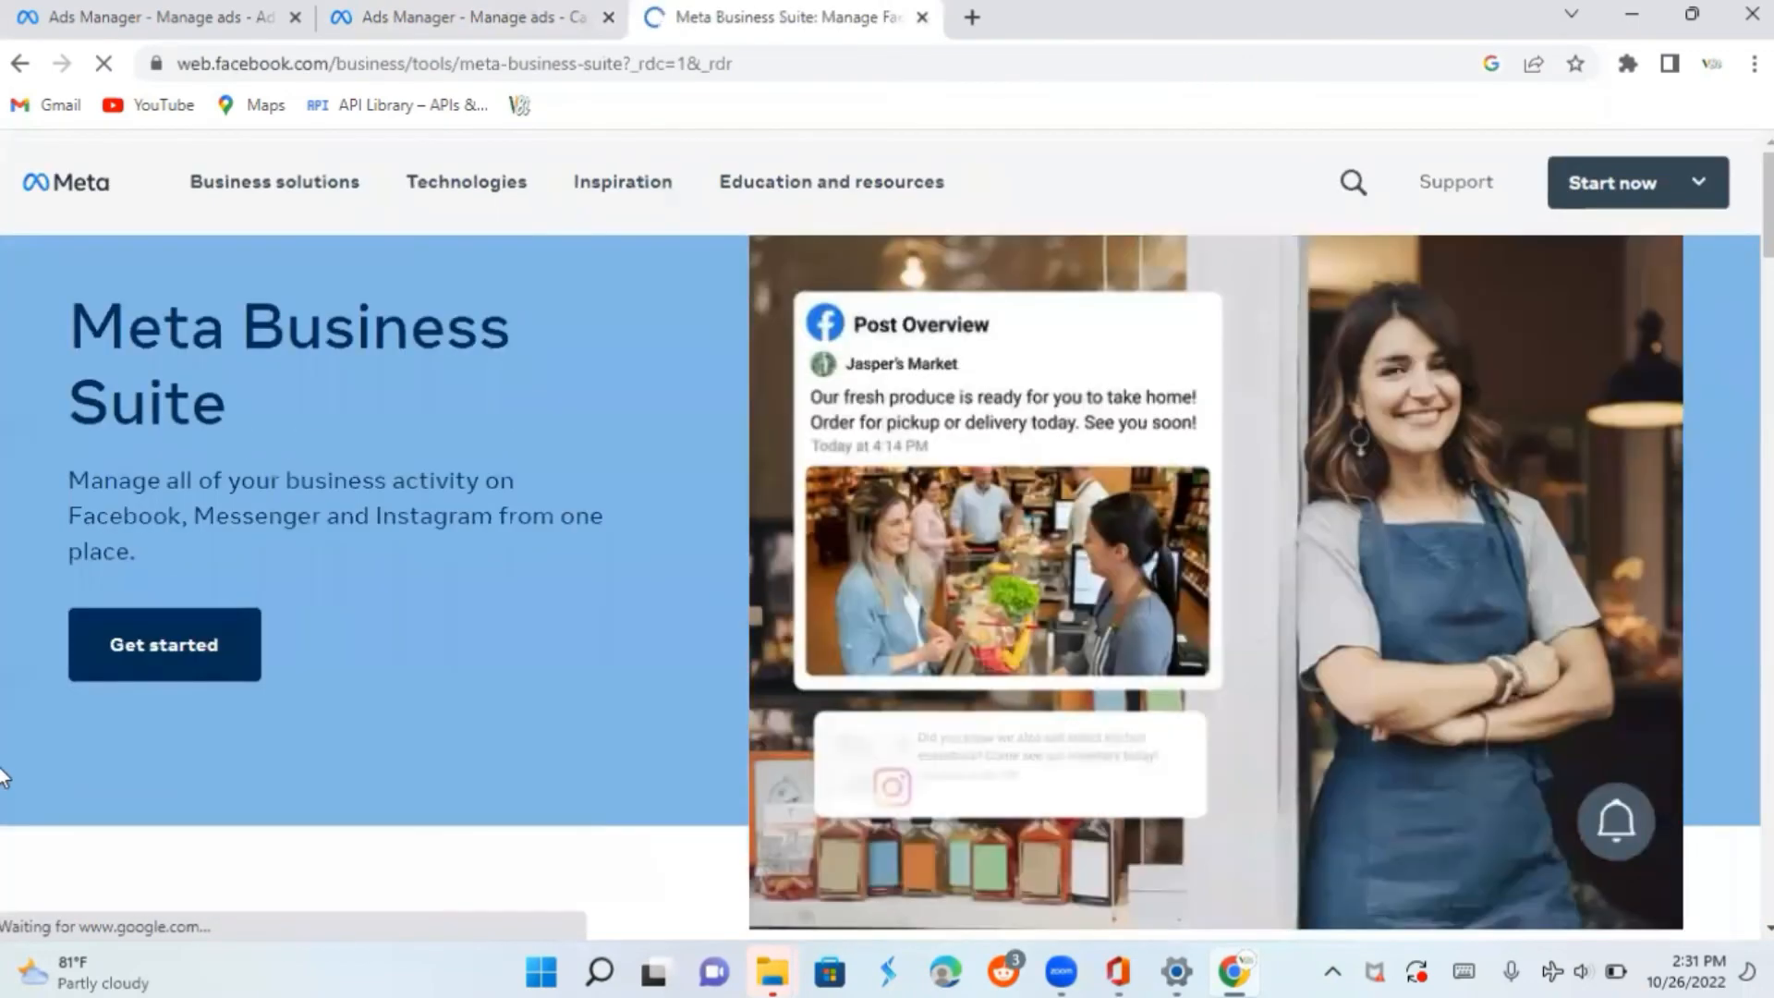
pyautogui.click(189, 640)
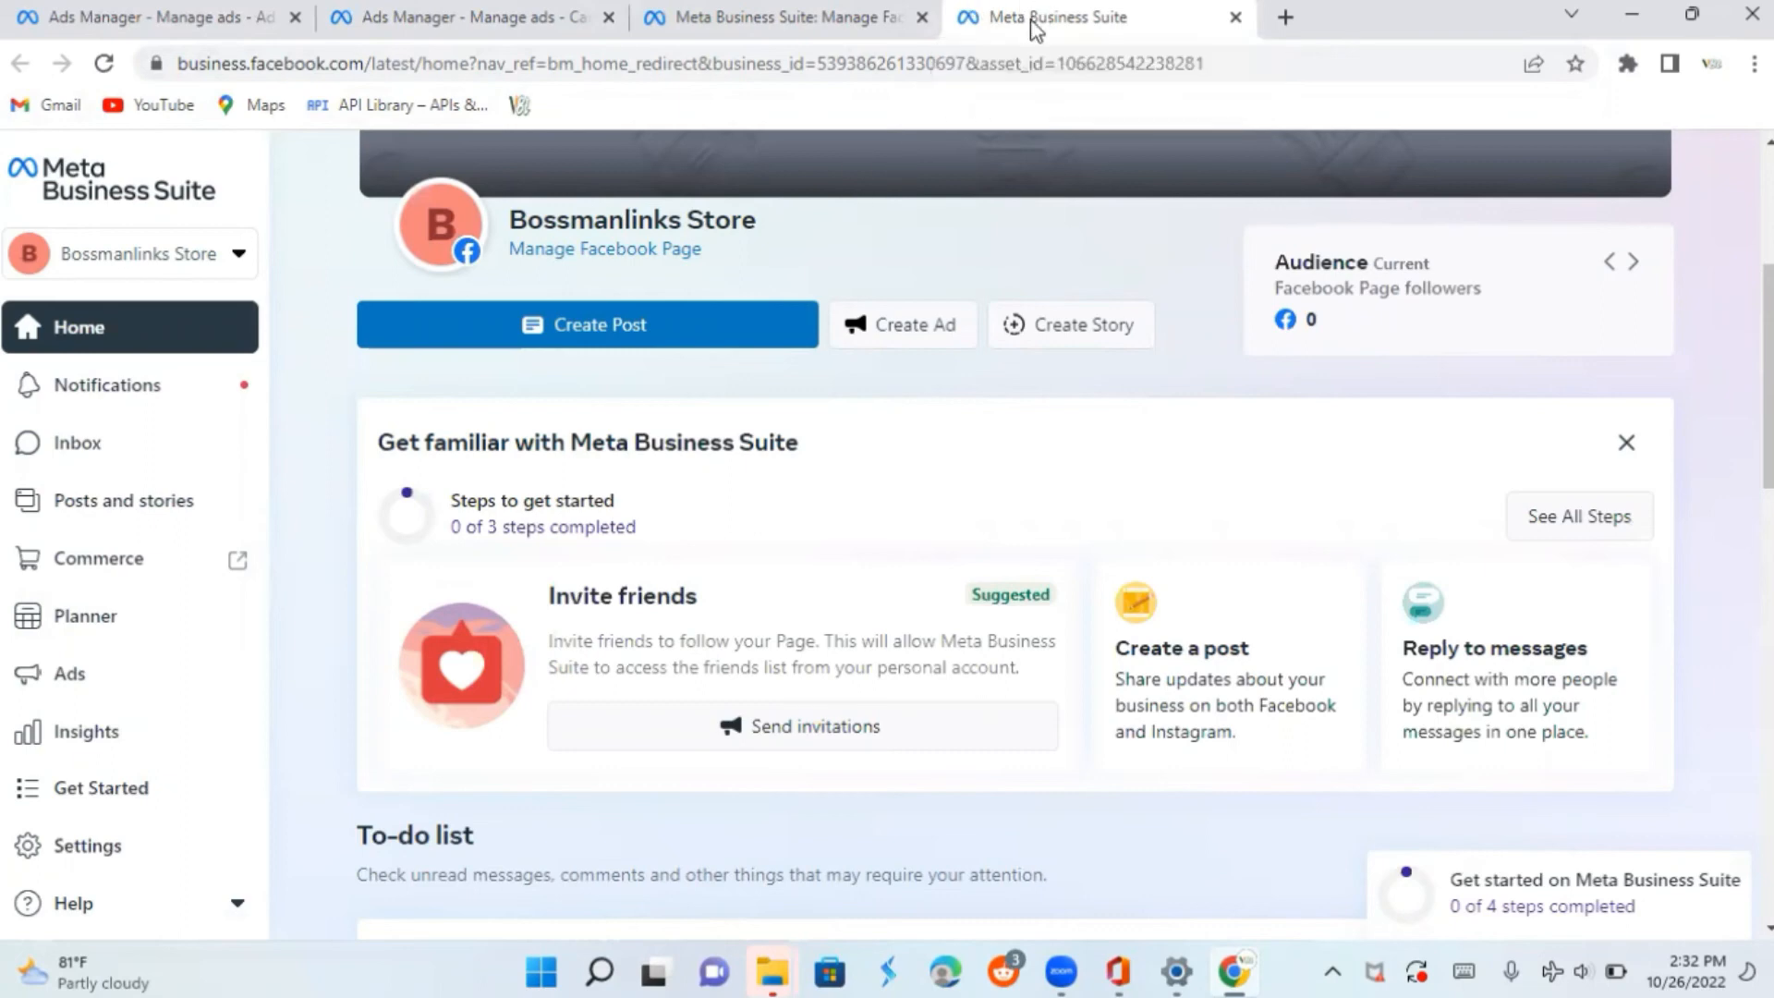
# Open the Bossmanlinks business account's settings and continue to its full Business settings page
pyautogui.click(238, 256)
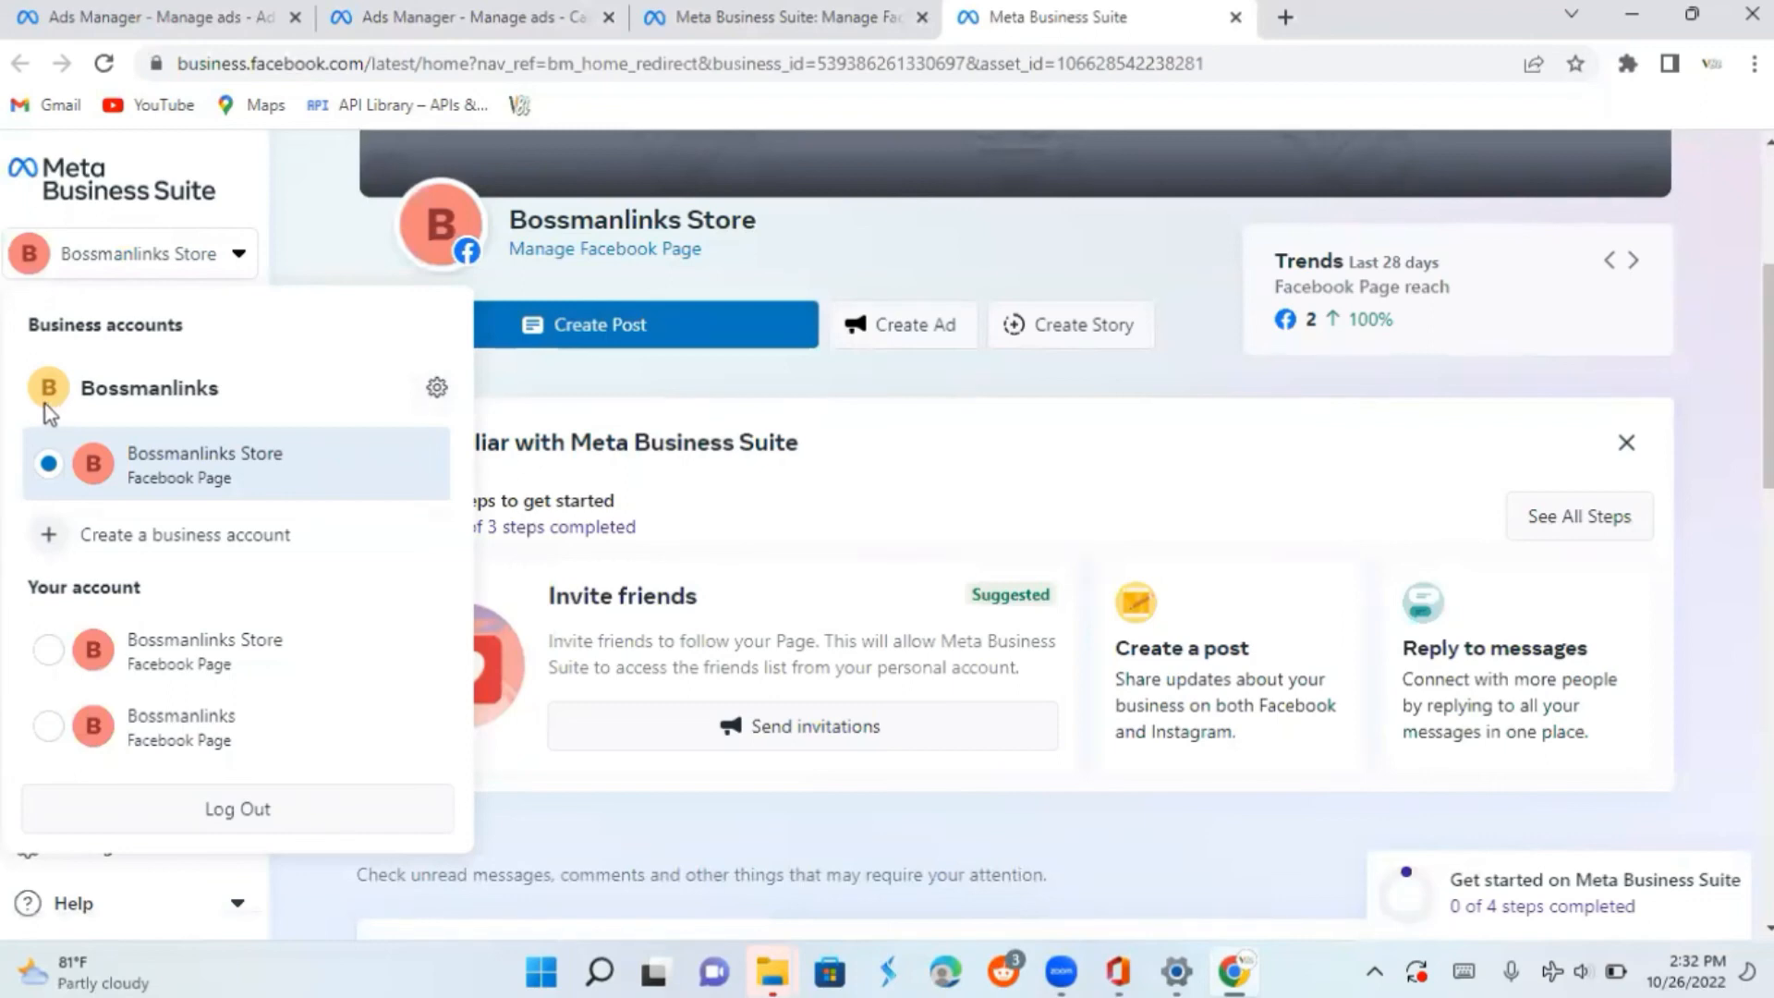
pyautogui.click(449, 405)
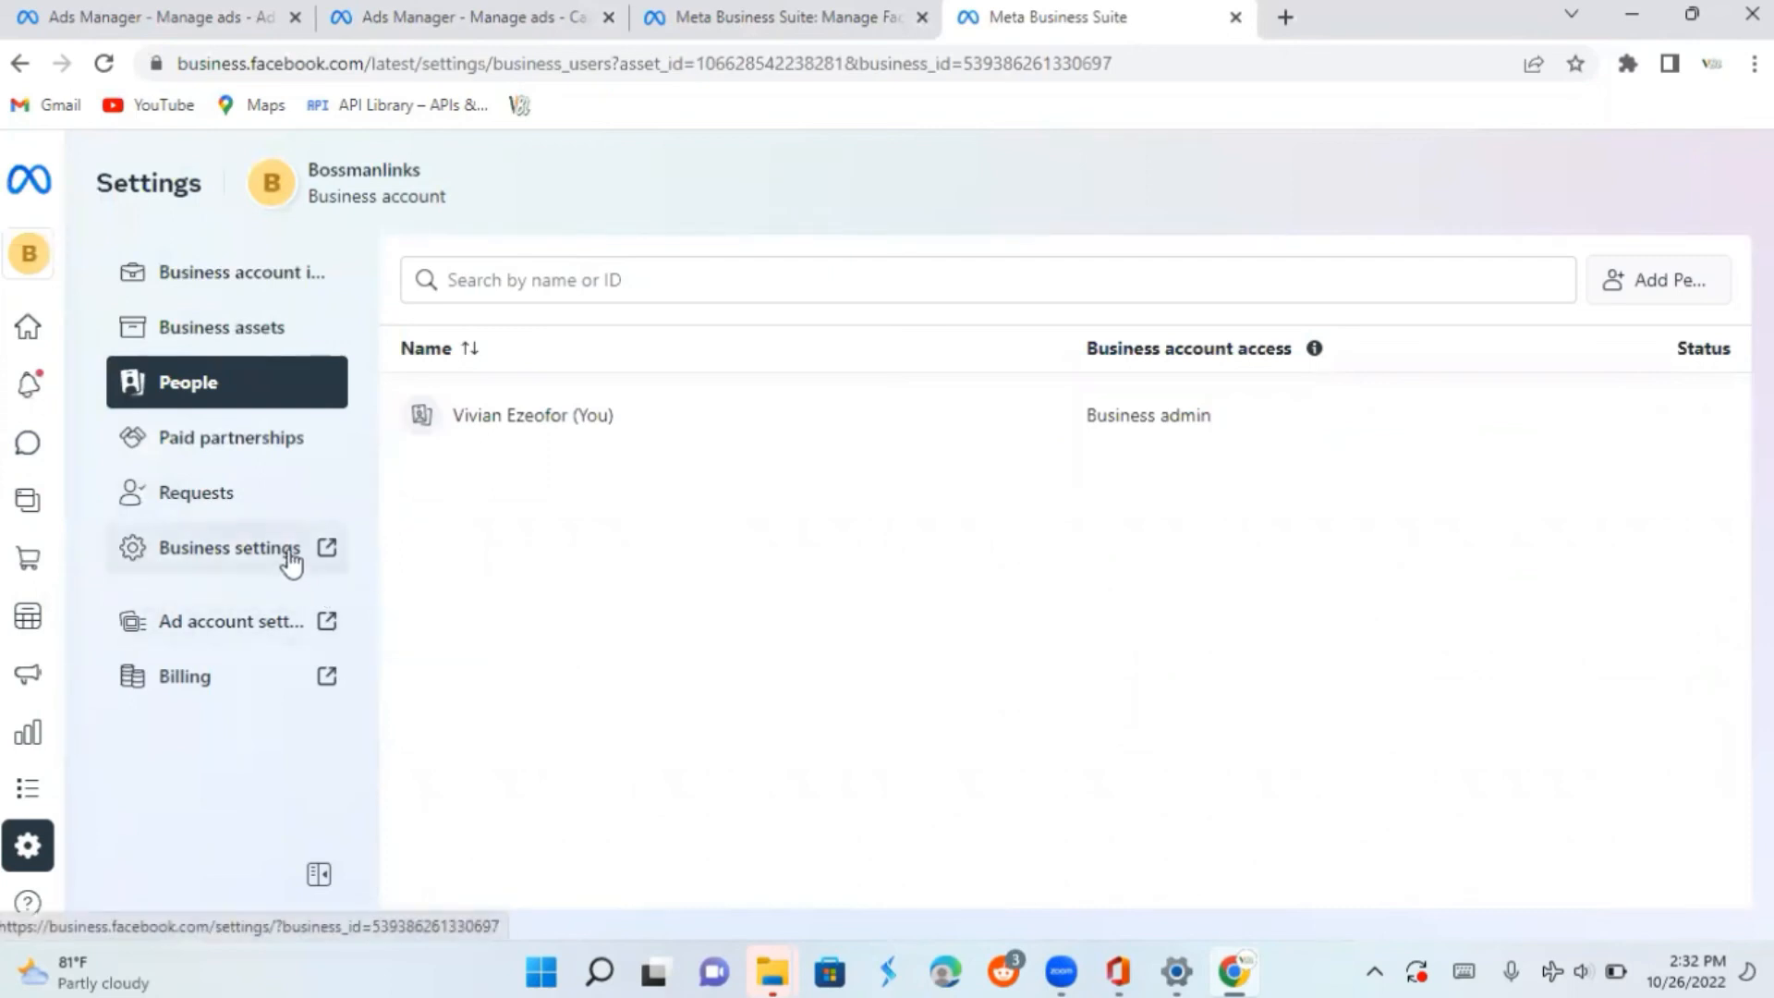
pyautogui.click(291, 554)
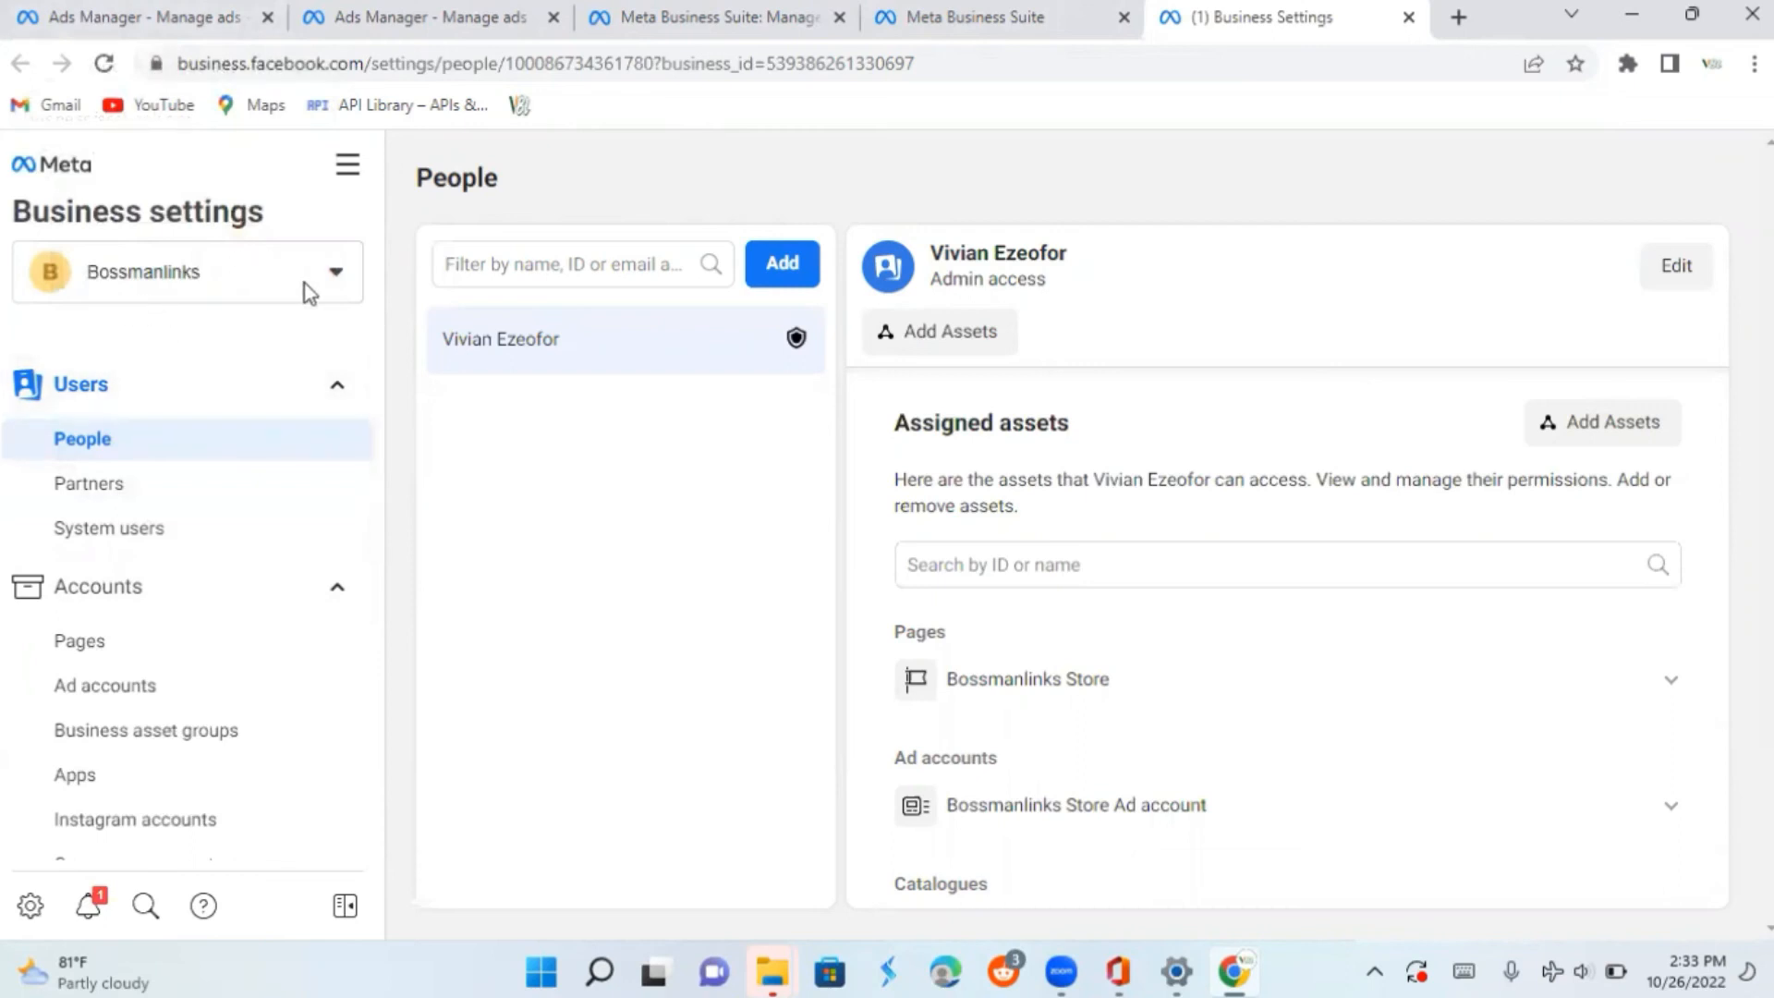
# Open the Pixels data source in Business settings and select Bossmanlinks's Store pixel
pyautogui.click(260, 286)
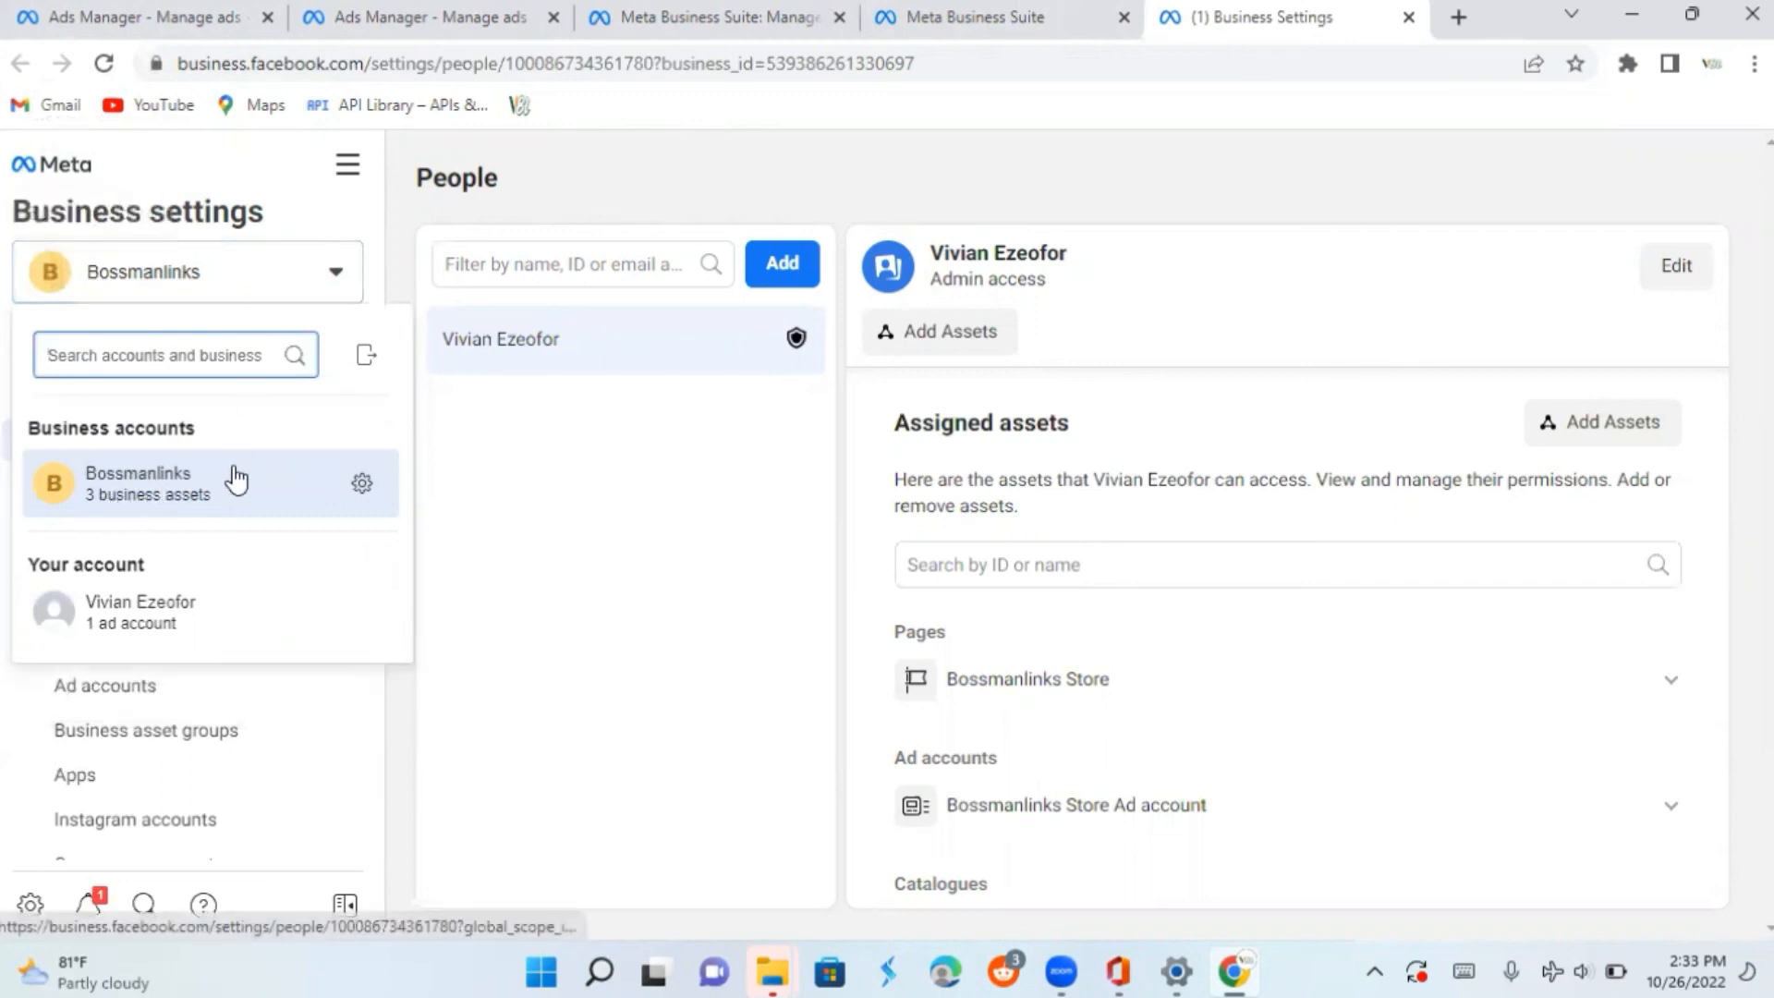
pyautogui.click(633, 538)
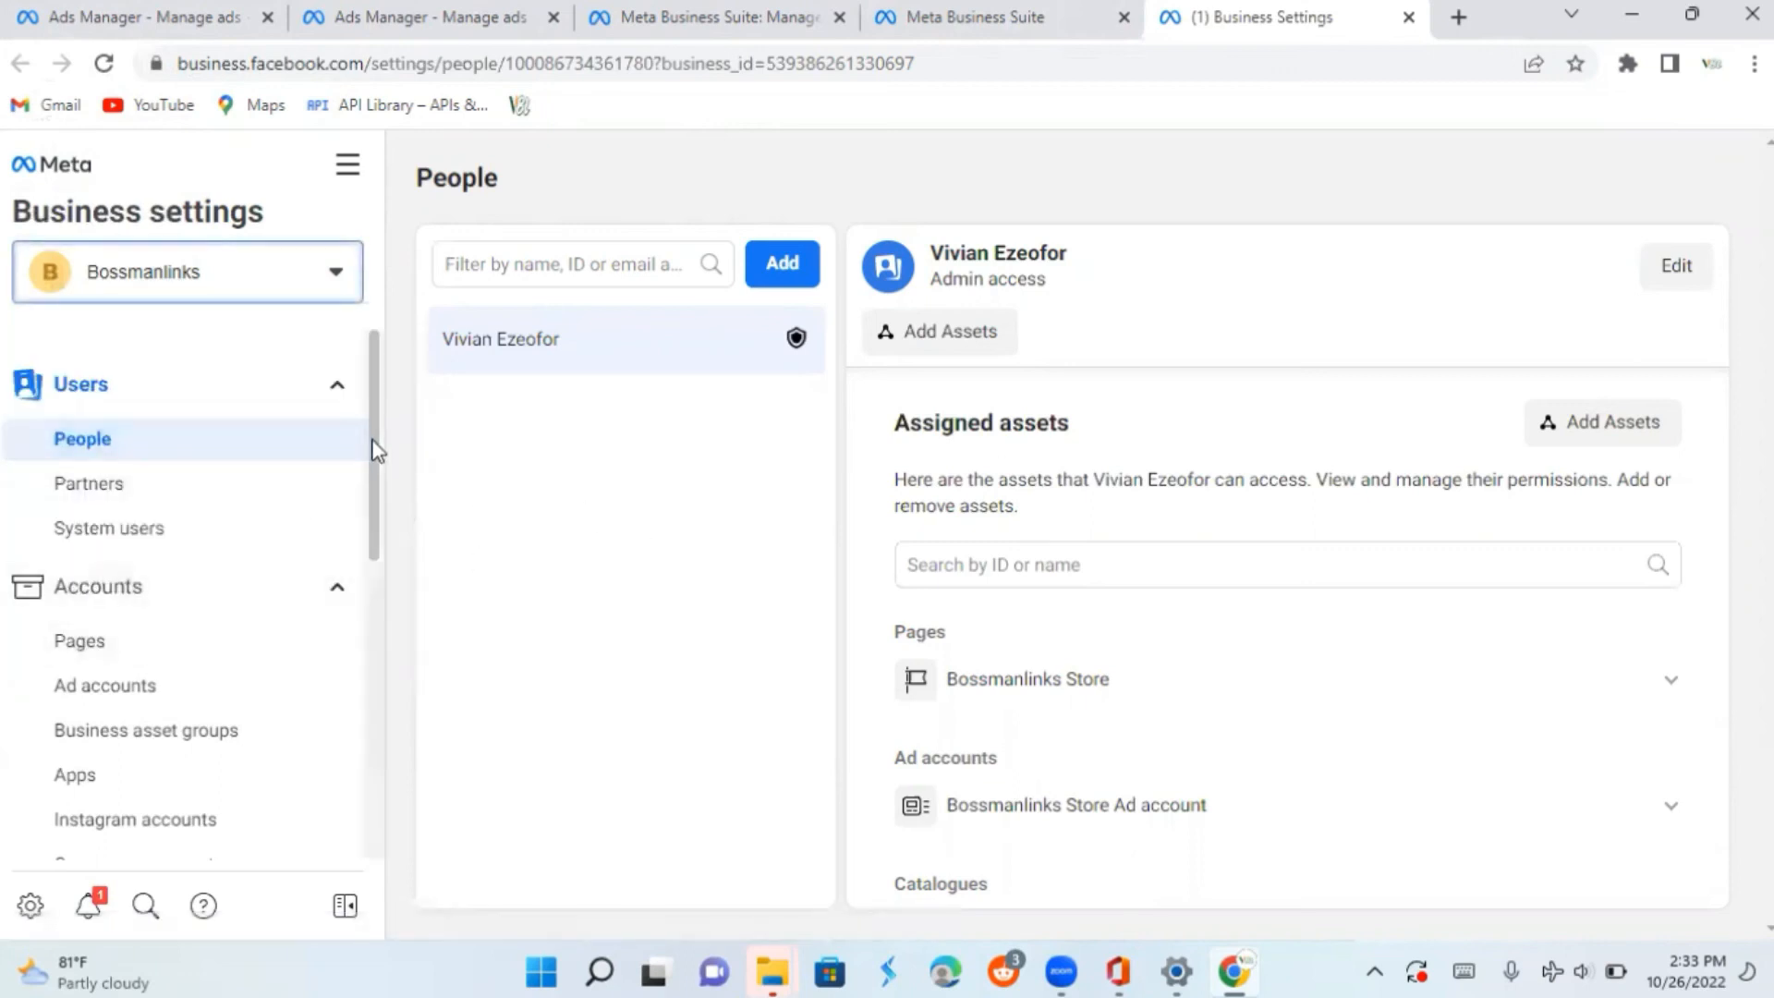
pyautogui.moveTo(376, 450); pyautogui.dragTo(386, 567)
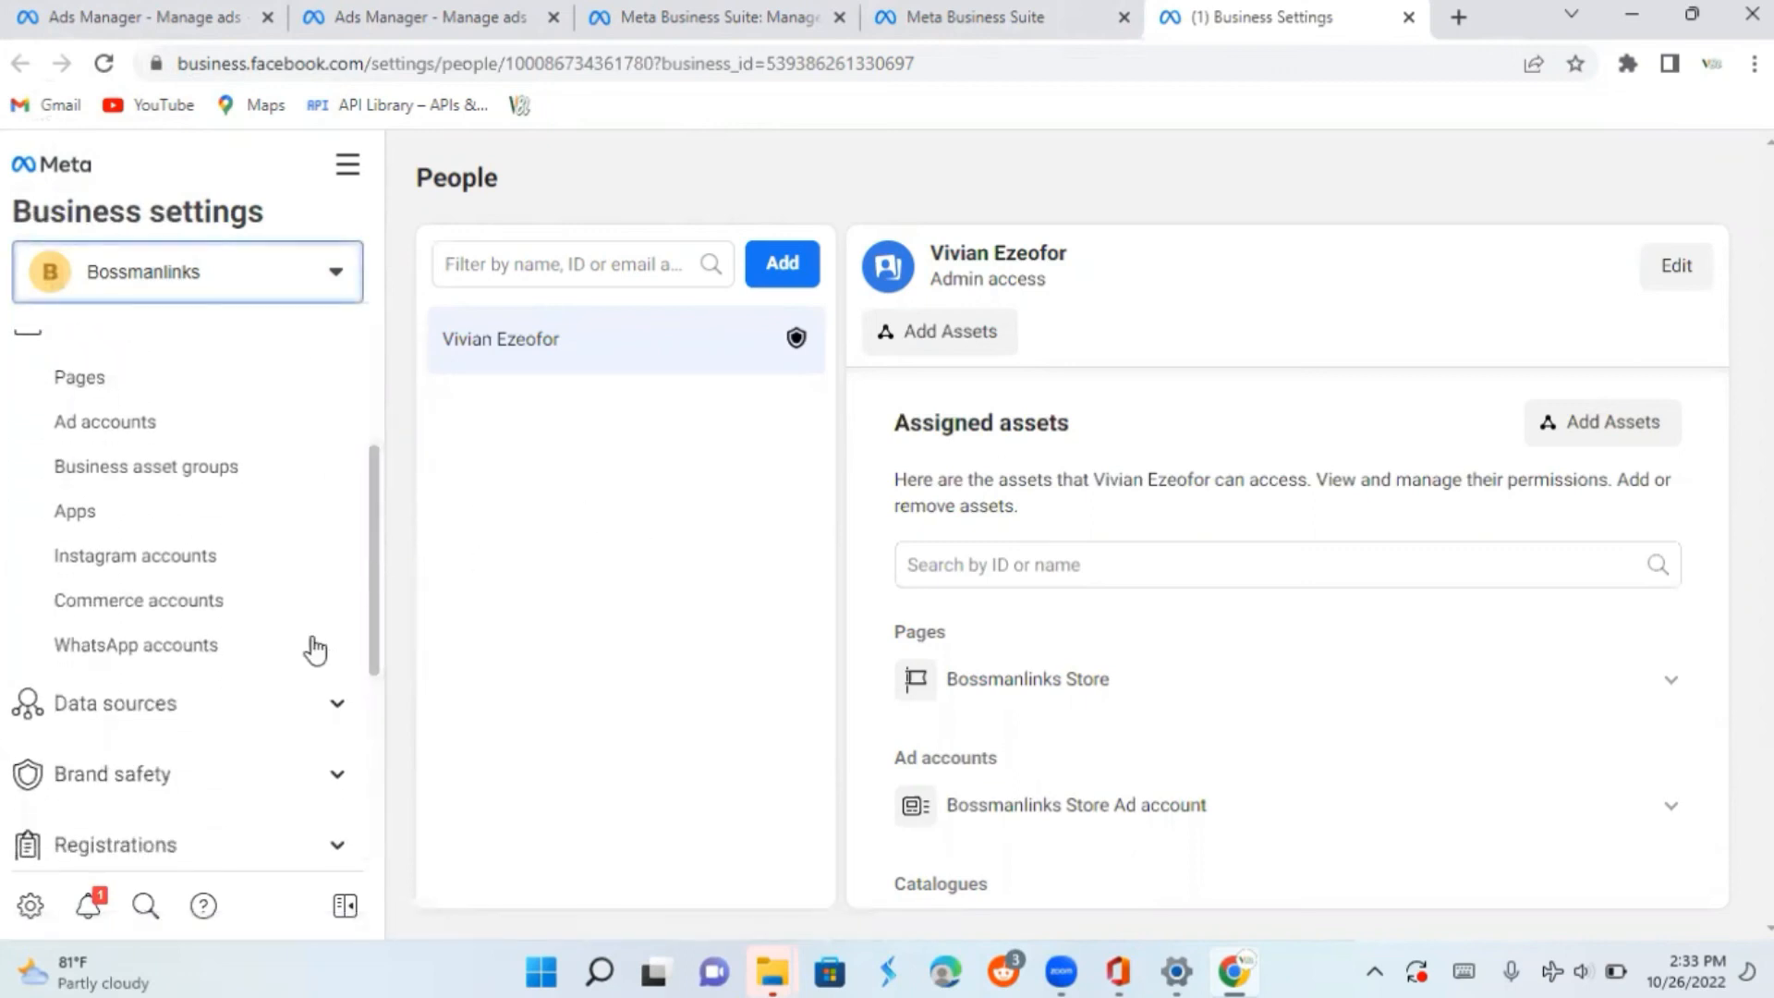
pyautogui.click(338, 709)
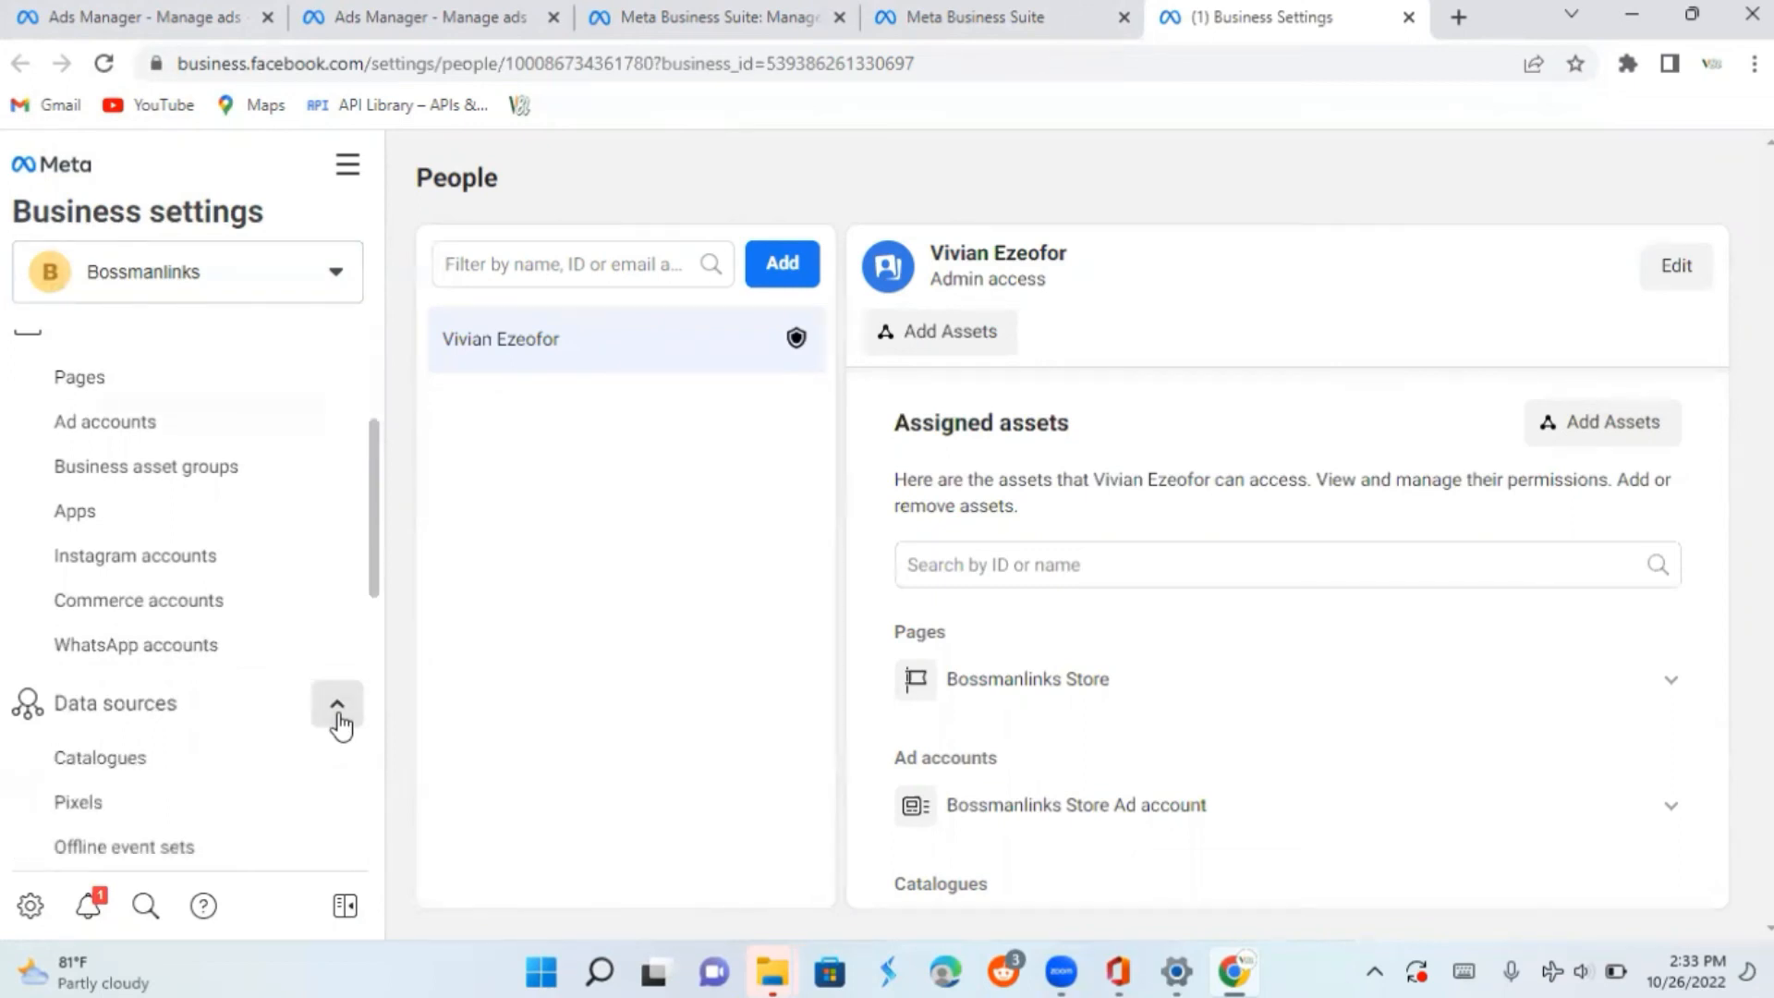
pyautogui.moveTo(369, 564); pyautogui.dragTo(368, 606)
pyautogui.click(99, 665)
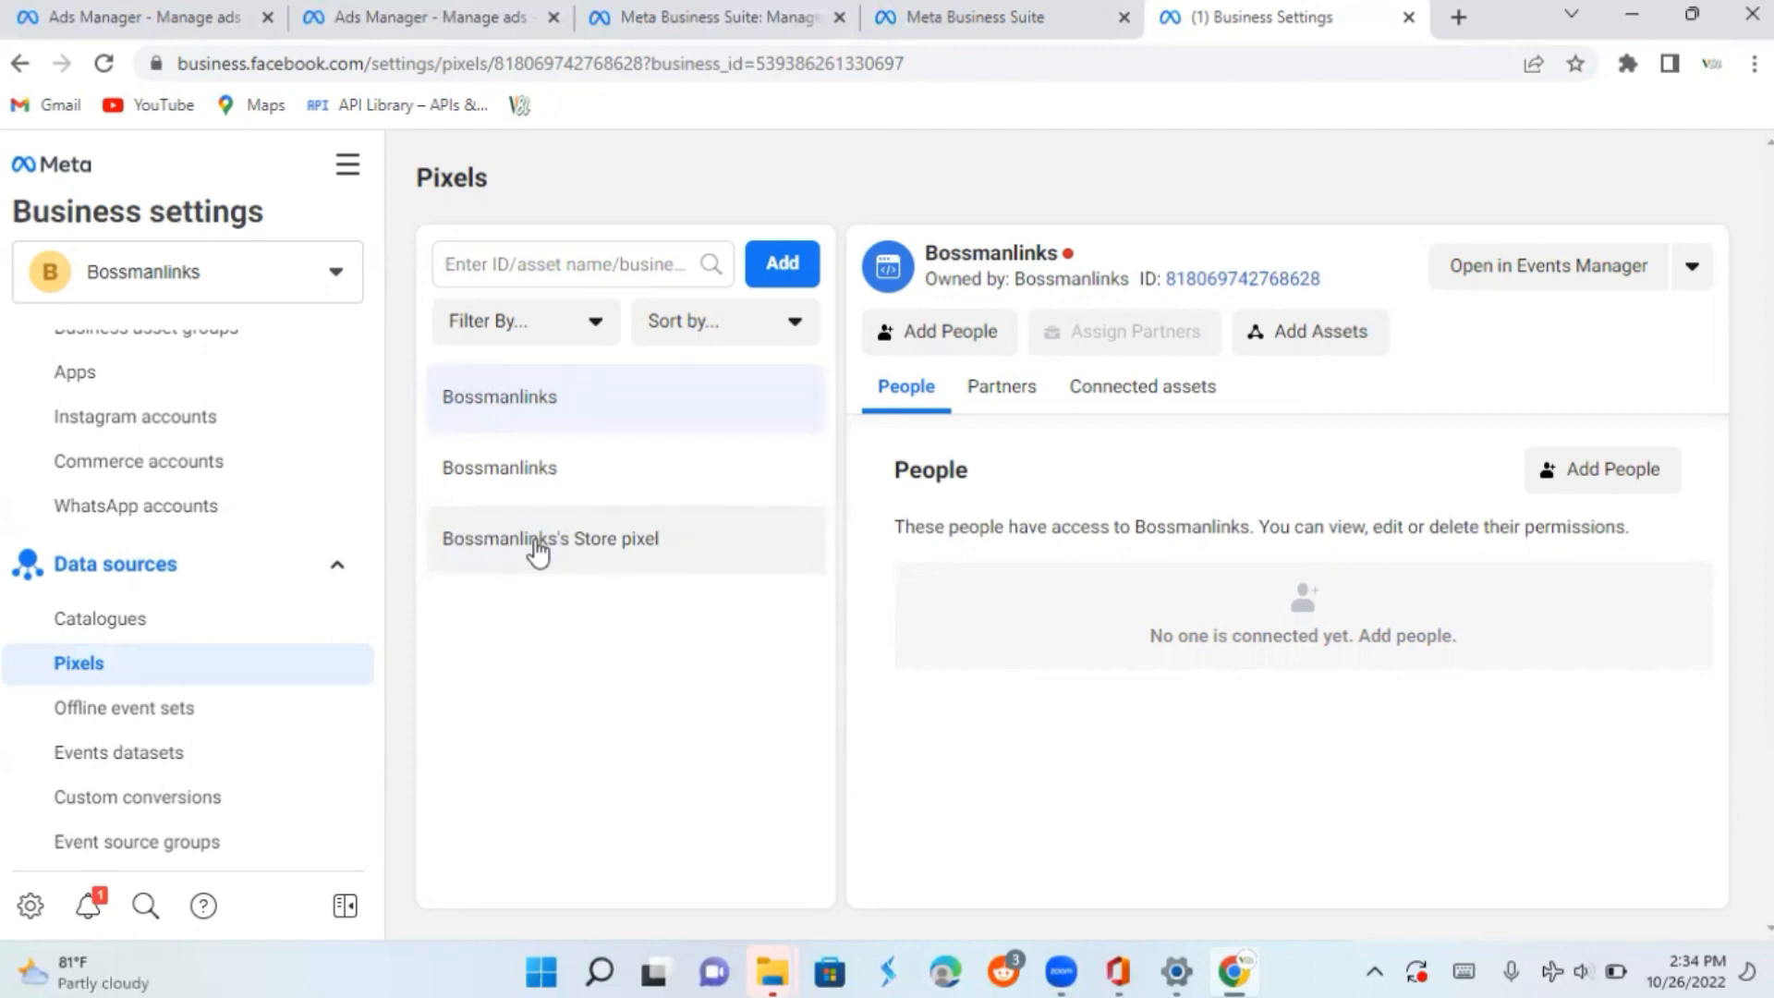
pyautogui.click(537, 551)
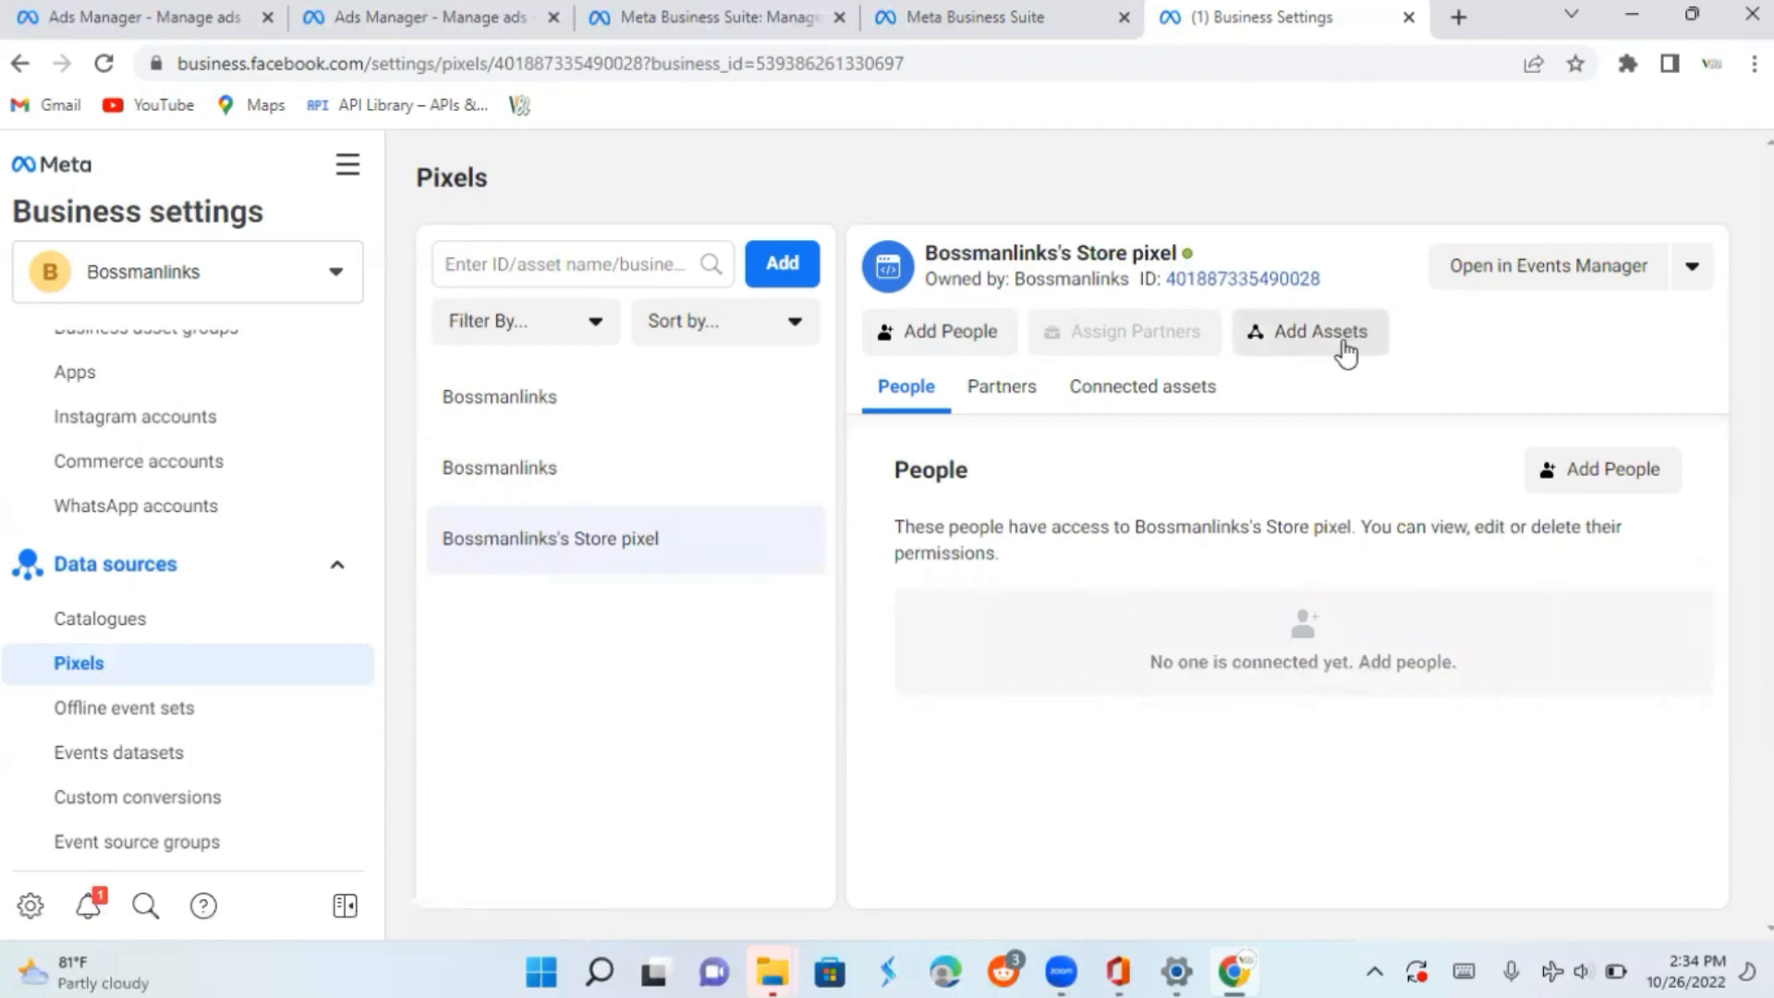
# Connect the Bossmanlinks Store Ad account to Bossmanlinks's Store pixel as an asset
pyautogui.click(1175, 394)
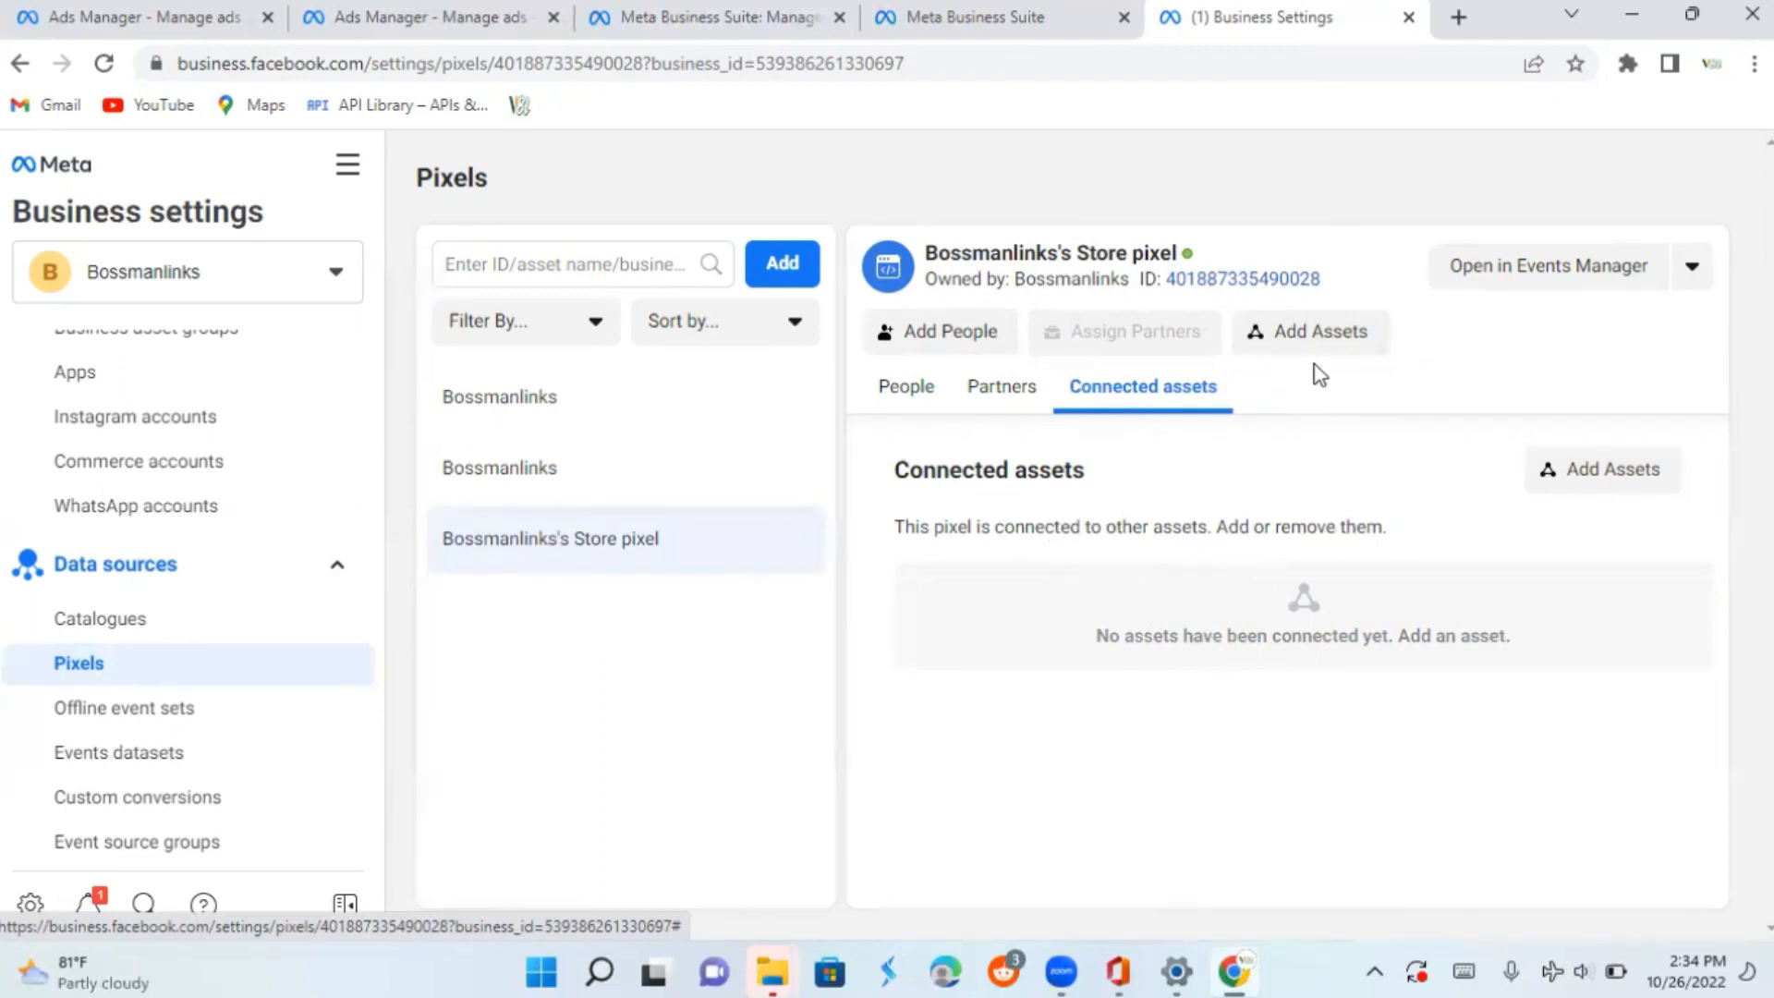
pyautogui.click(1319, 333)
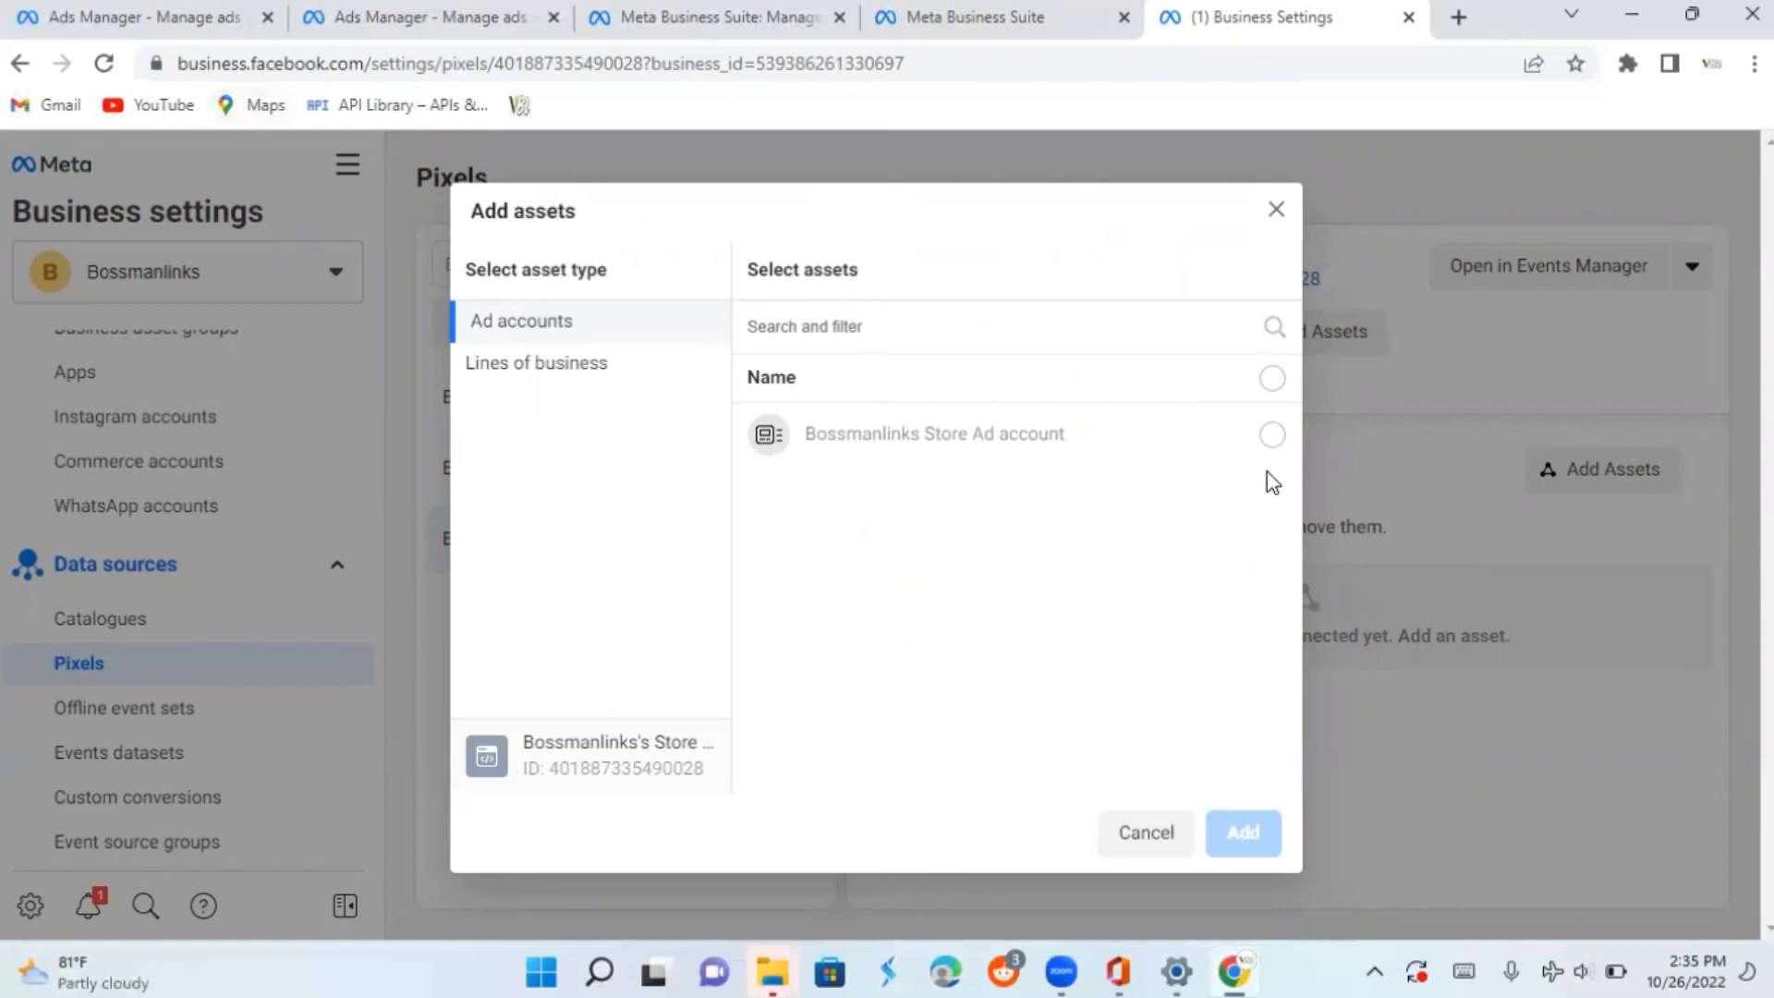
pyautogui.click(1273, 442)
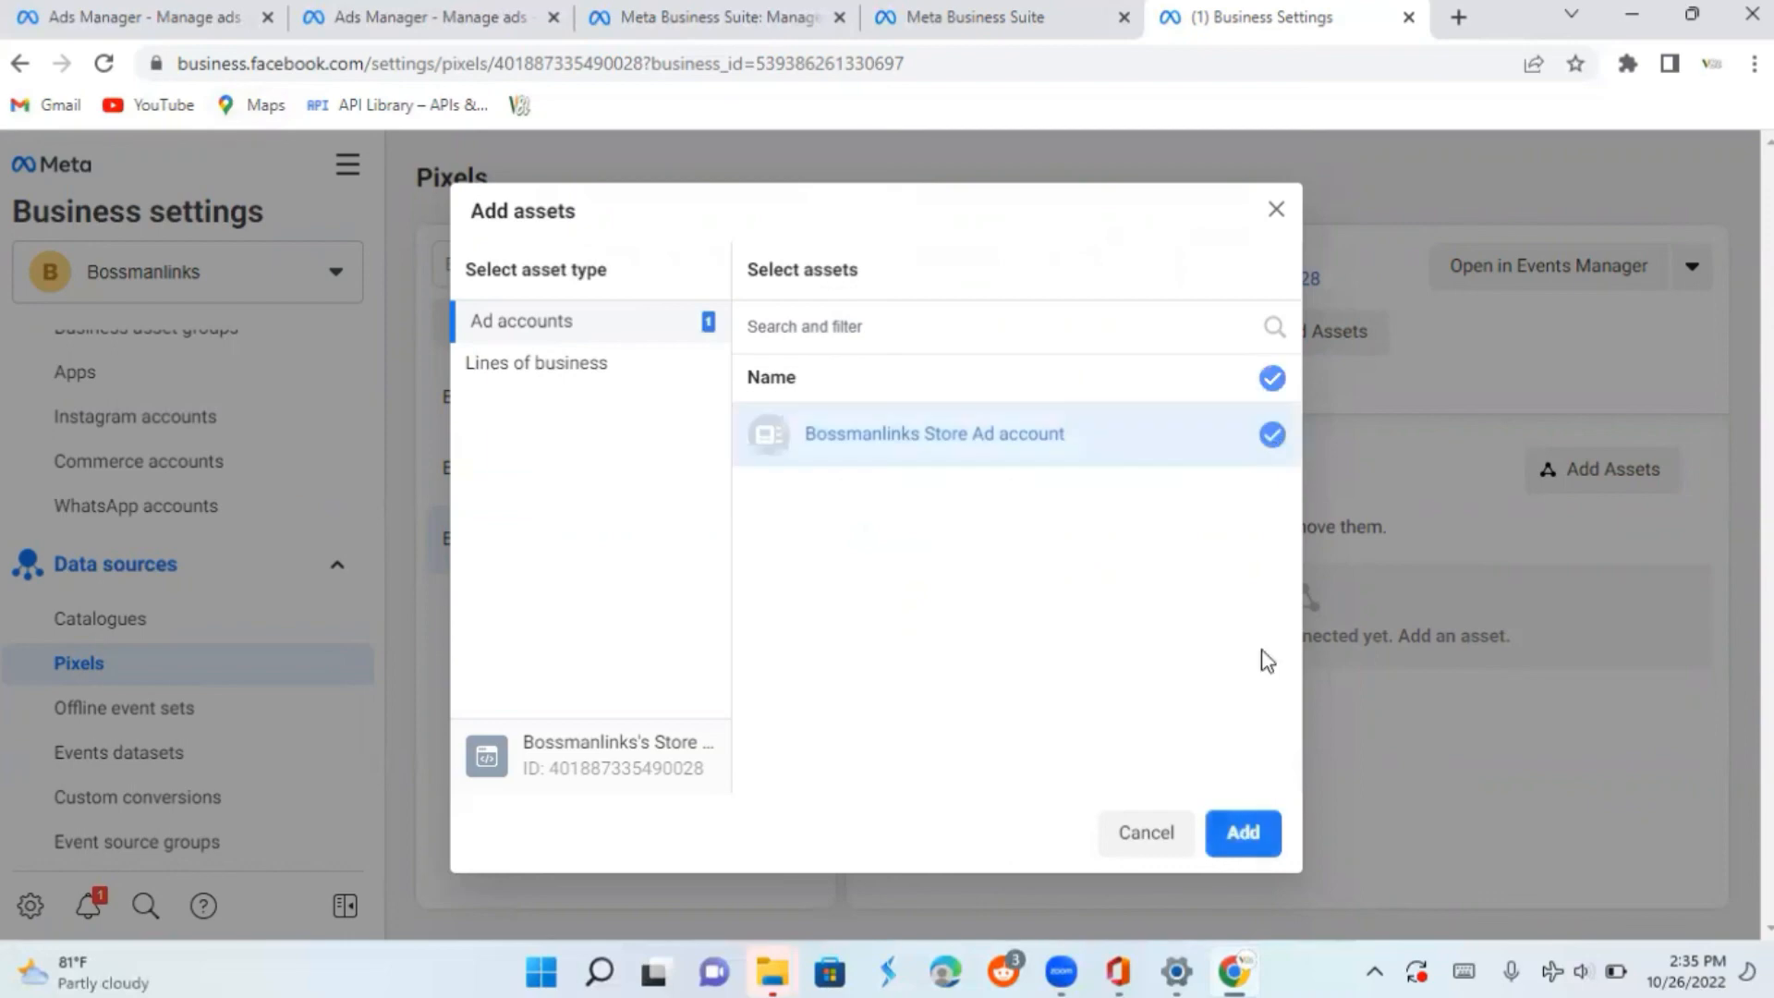
pyautogui.click(1266, 840)
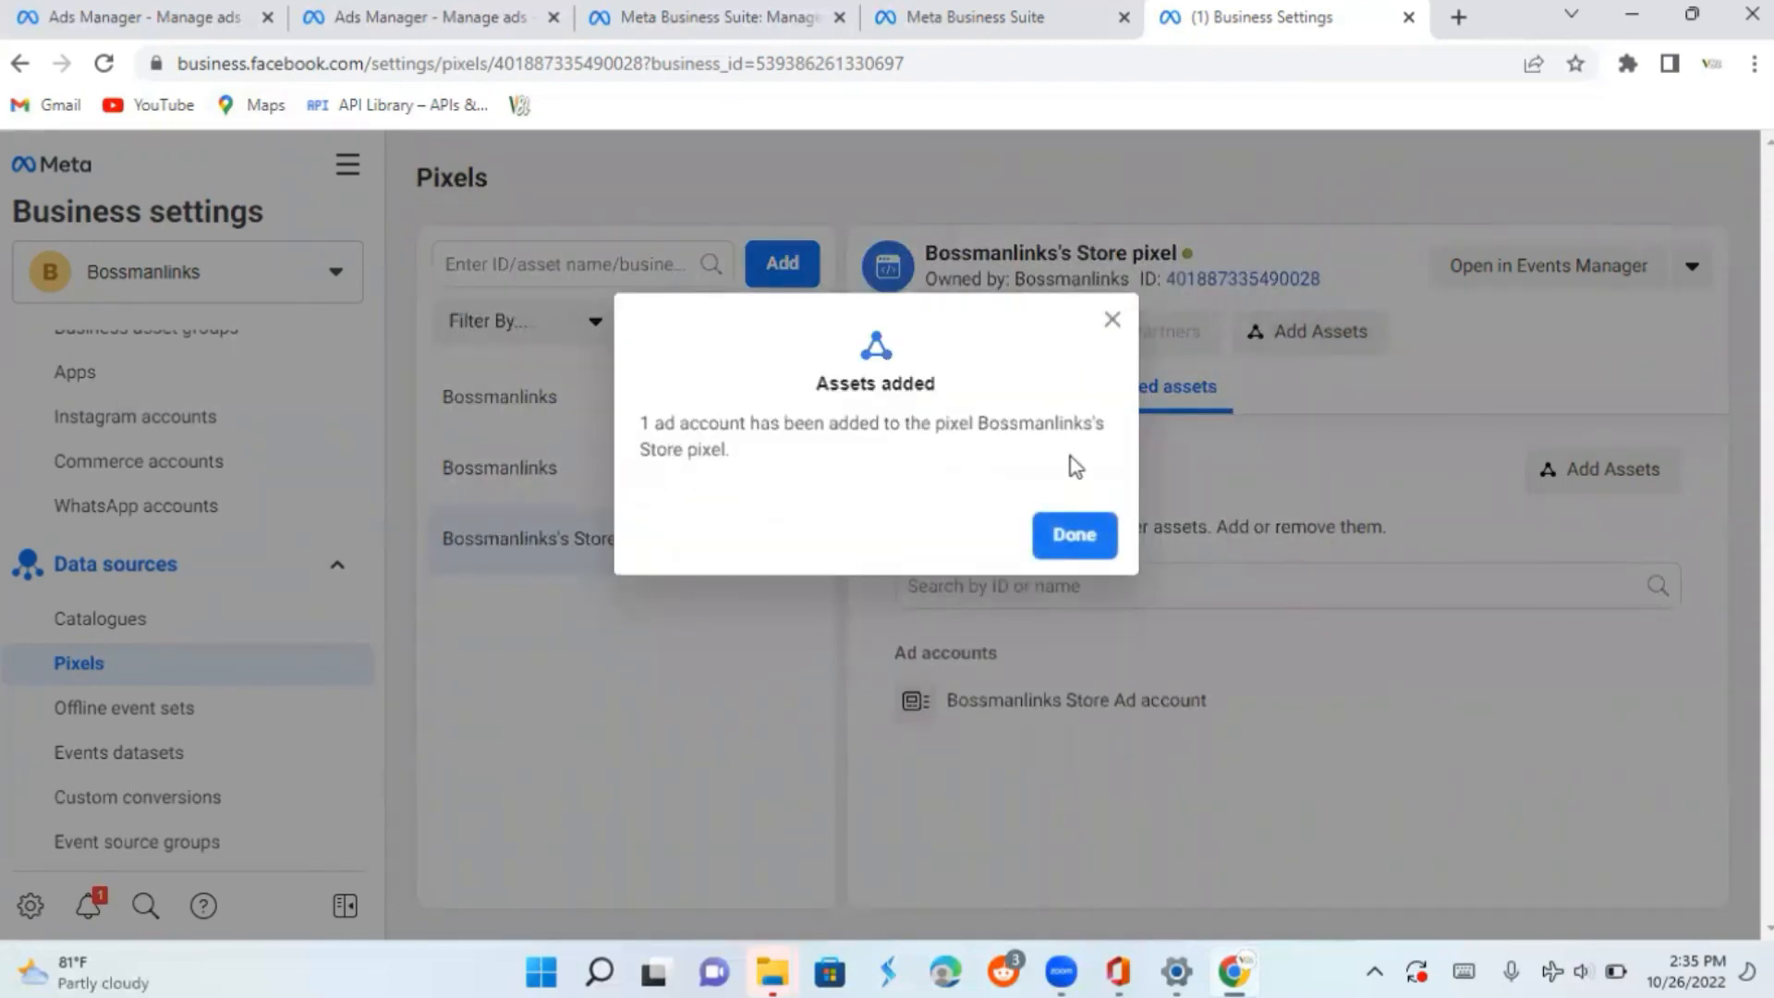
pyautogui.click(1093, 534)
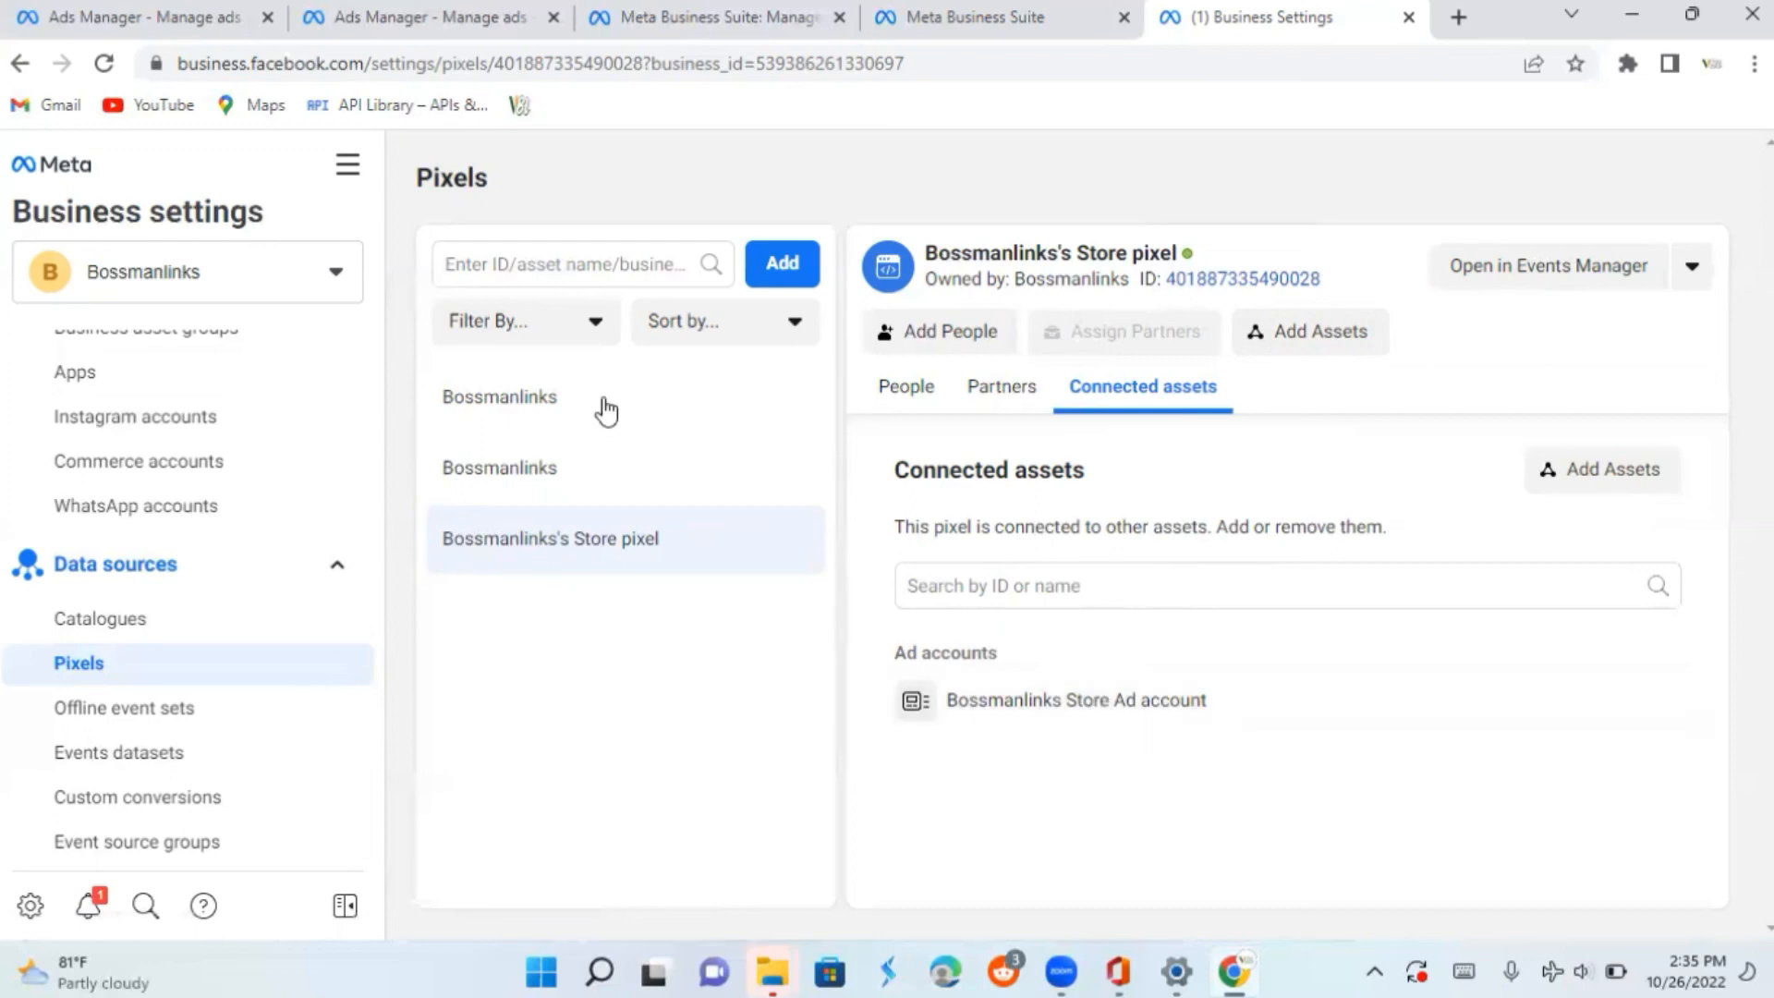
# Switch back to Ads Manager, reopen Tutorial 1 ad for editing and enable website events tracking
pyautogui.click(81, 26)
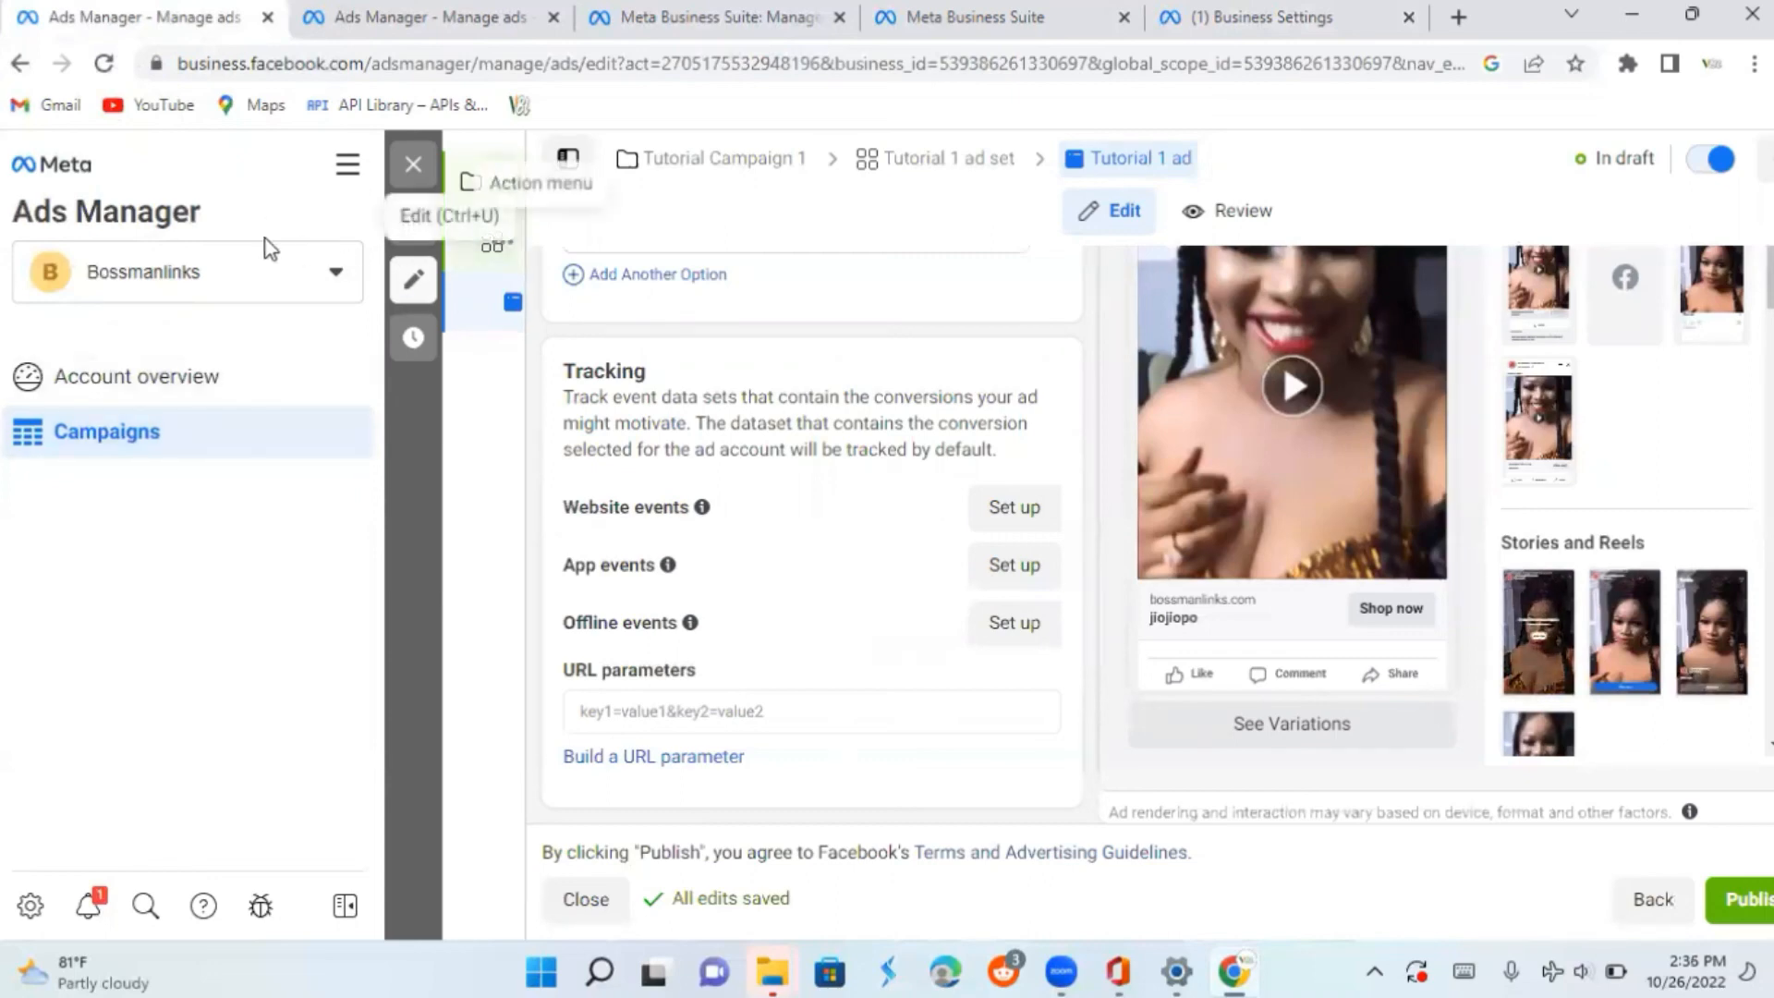
pyautogui.click(231, 382)
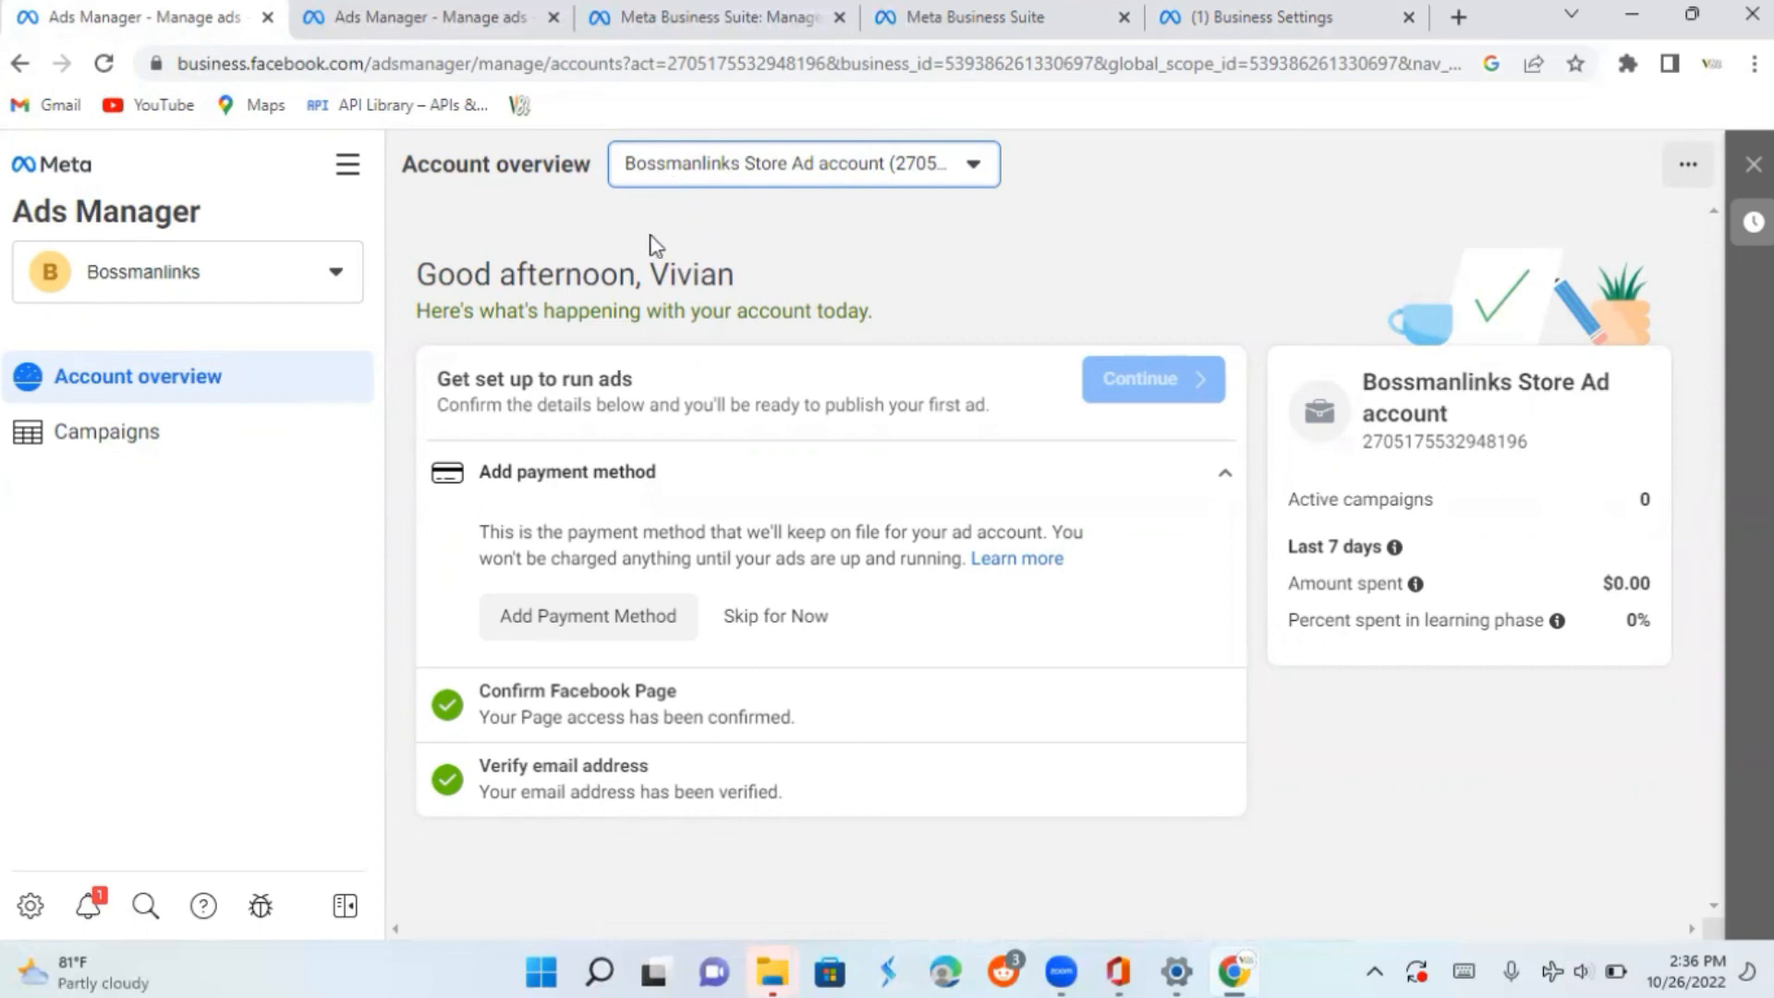
pyautogui.click(189, 434)
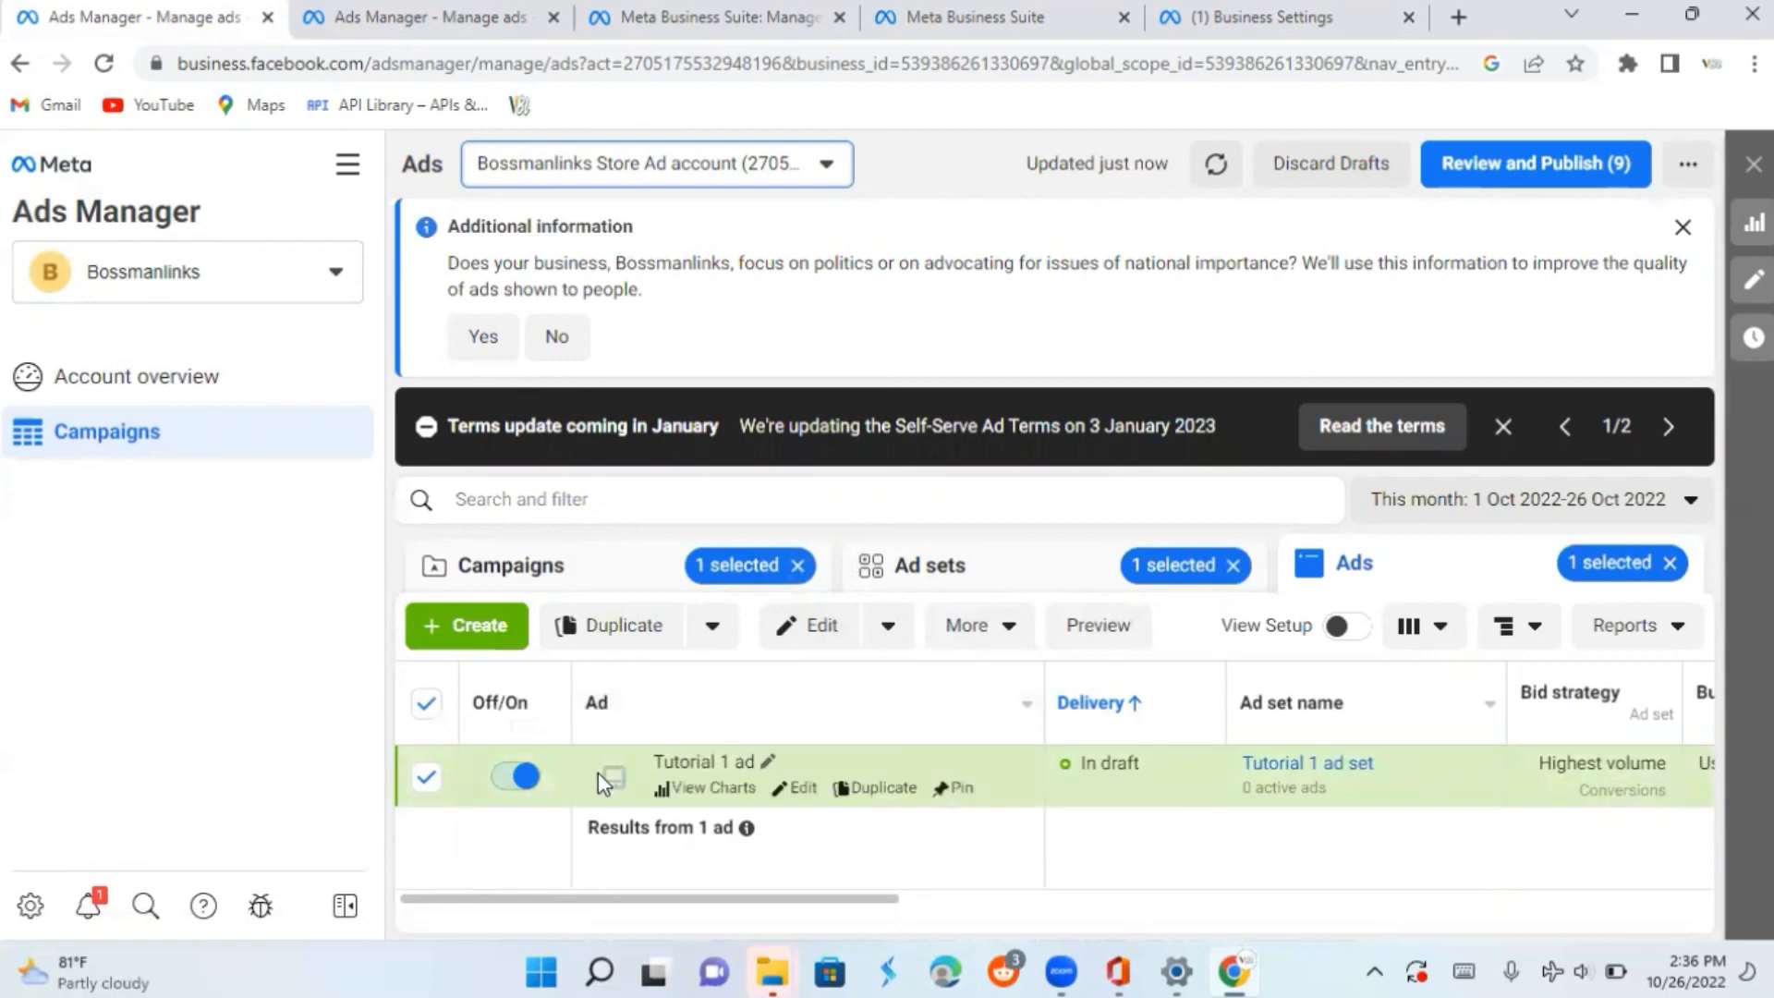
pyautogui.click(813, 630)
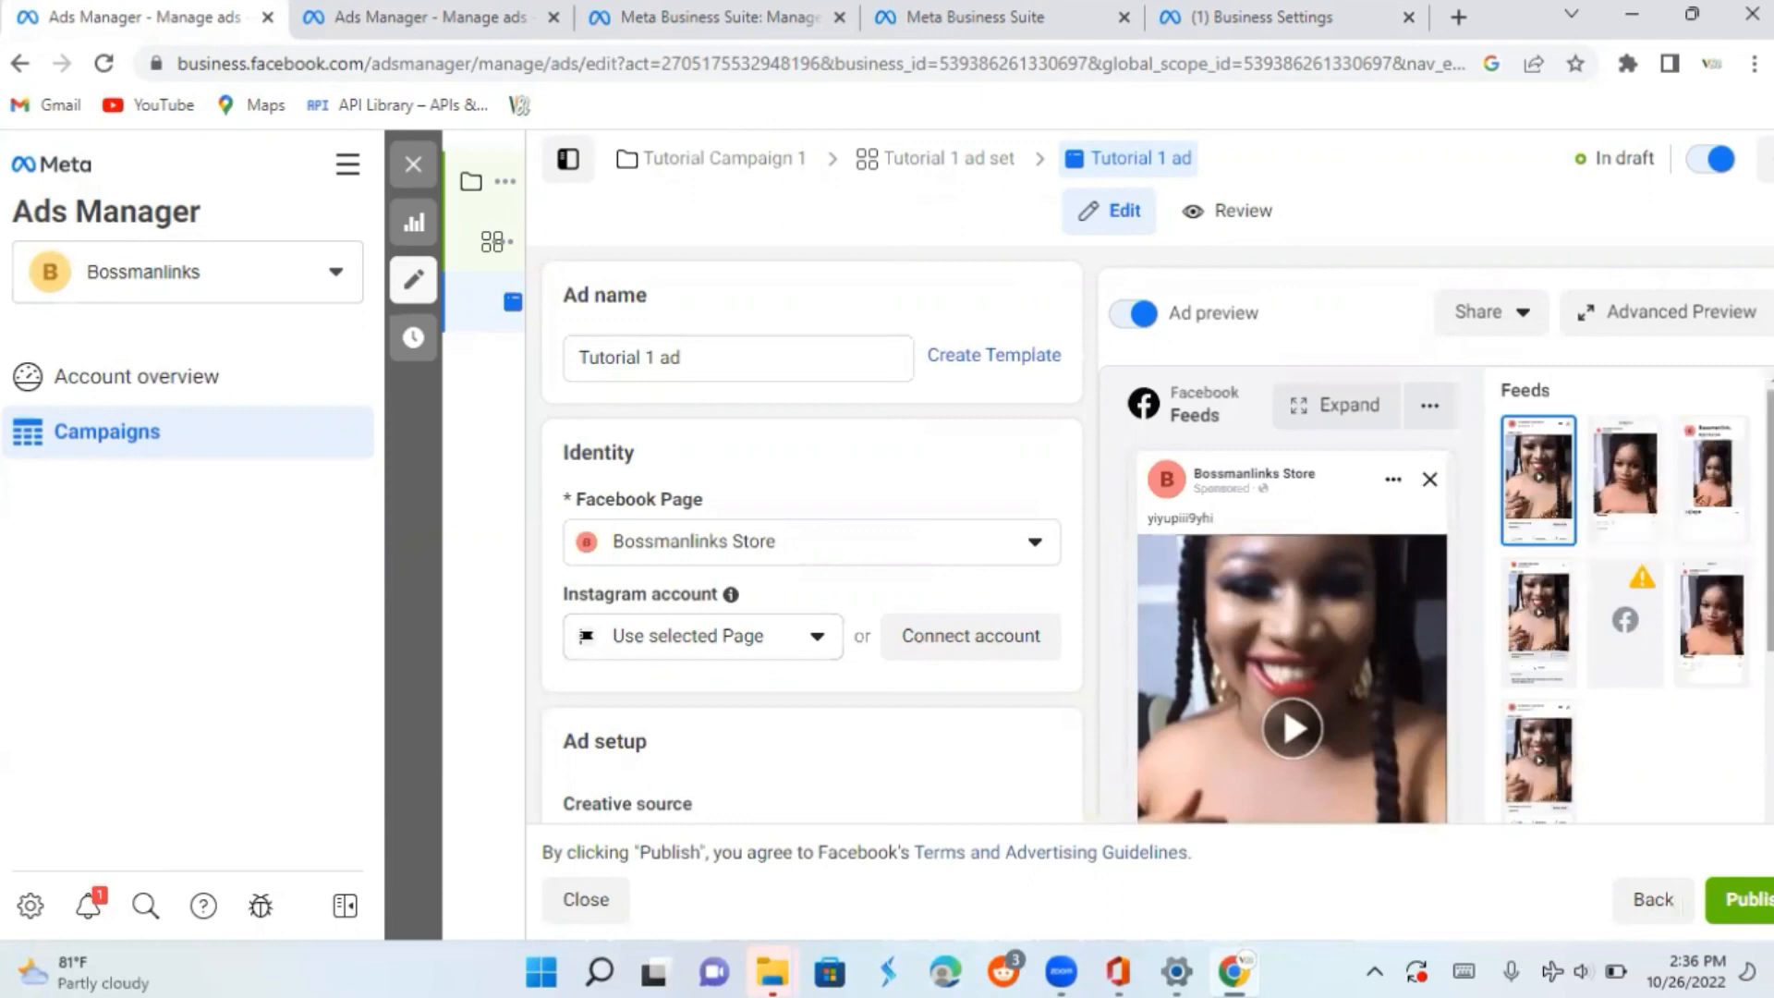
pyautogui.scroll(-4, 1625, 591)
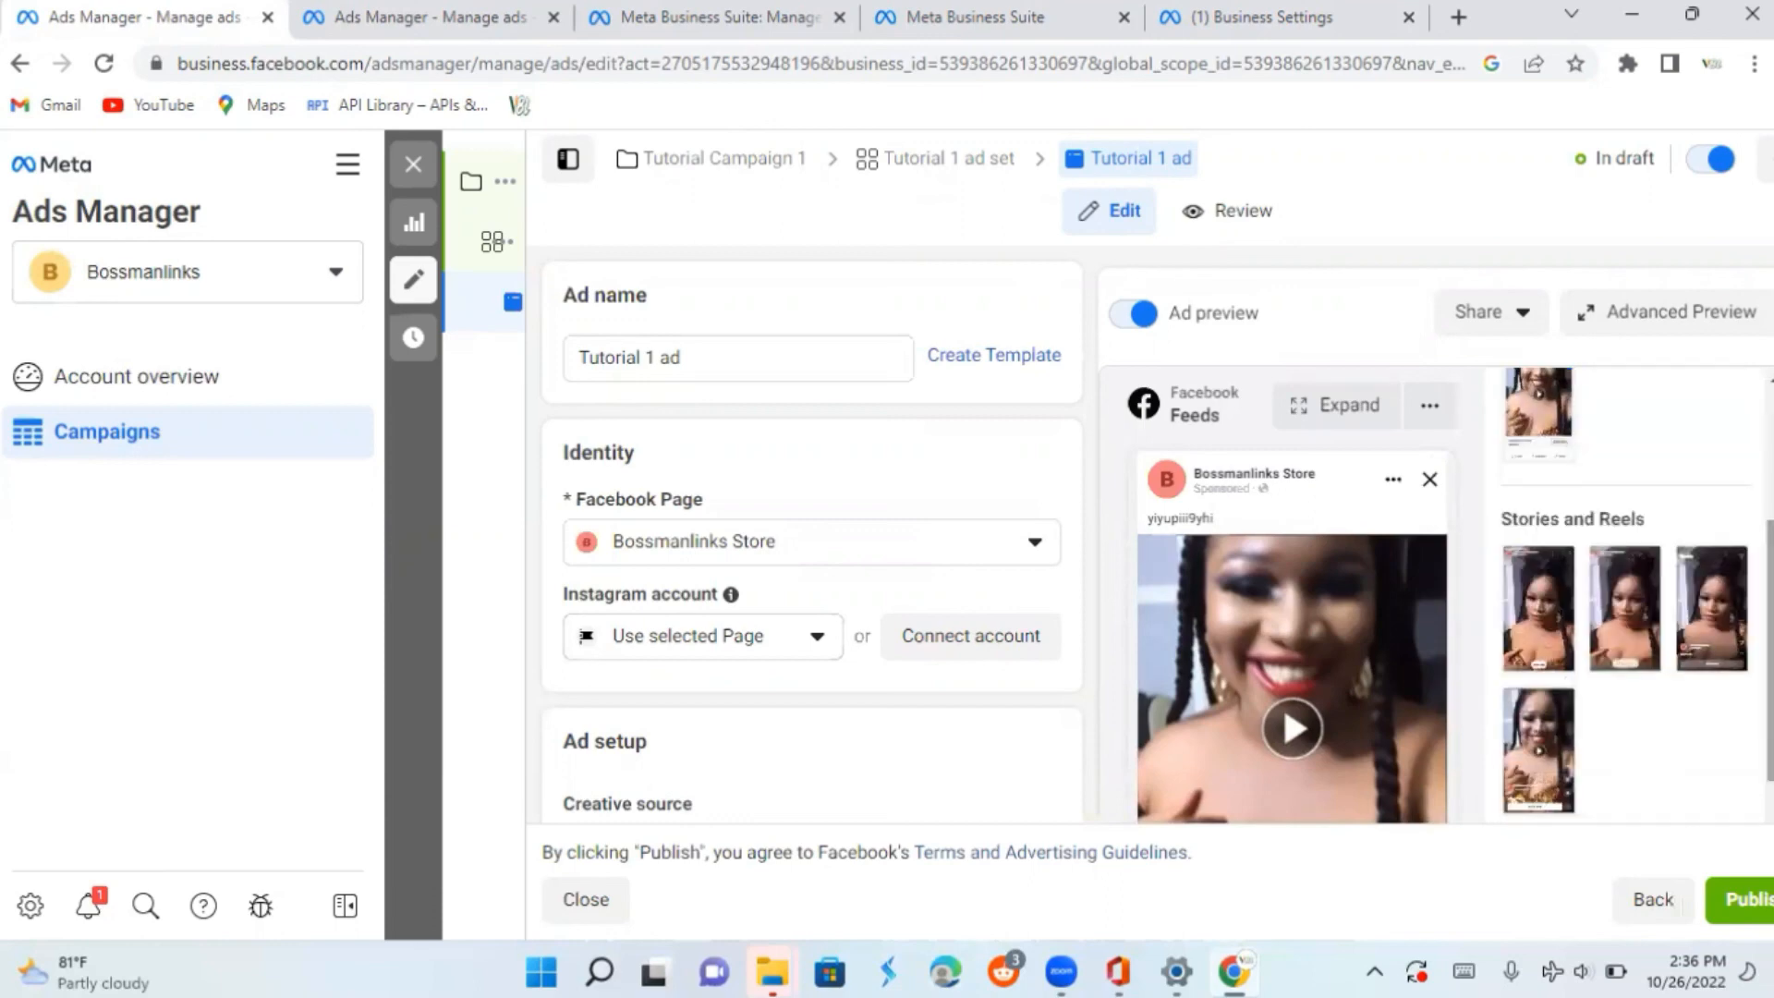
pyautogui.scroll(-15, 813, 536)
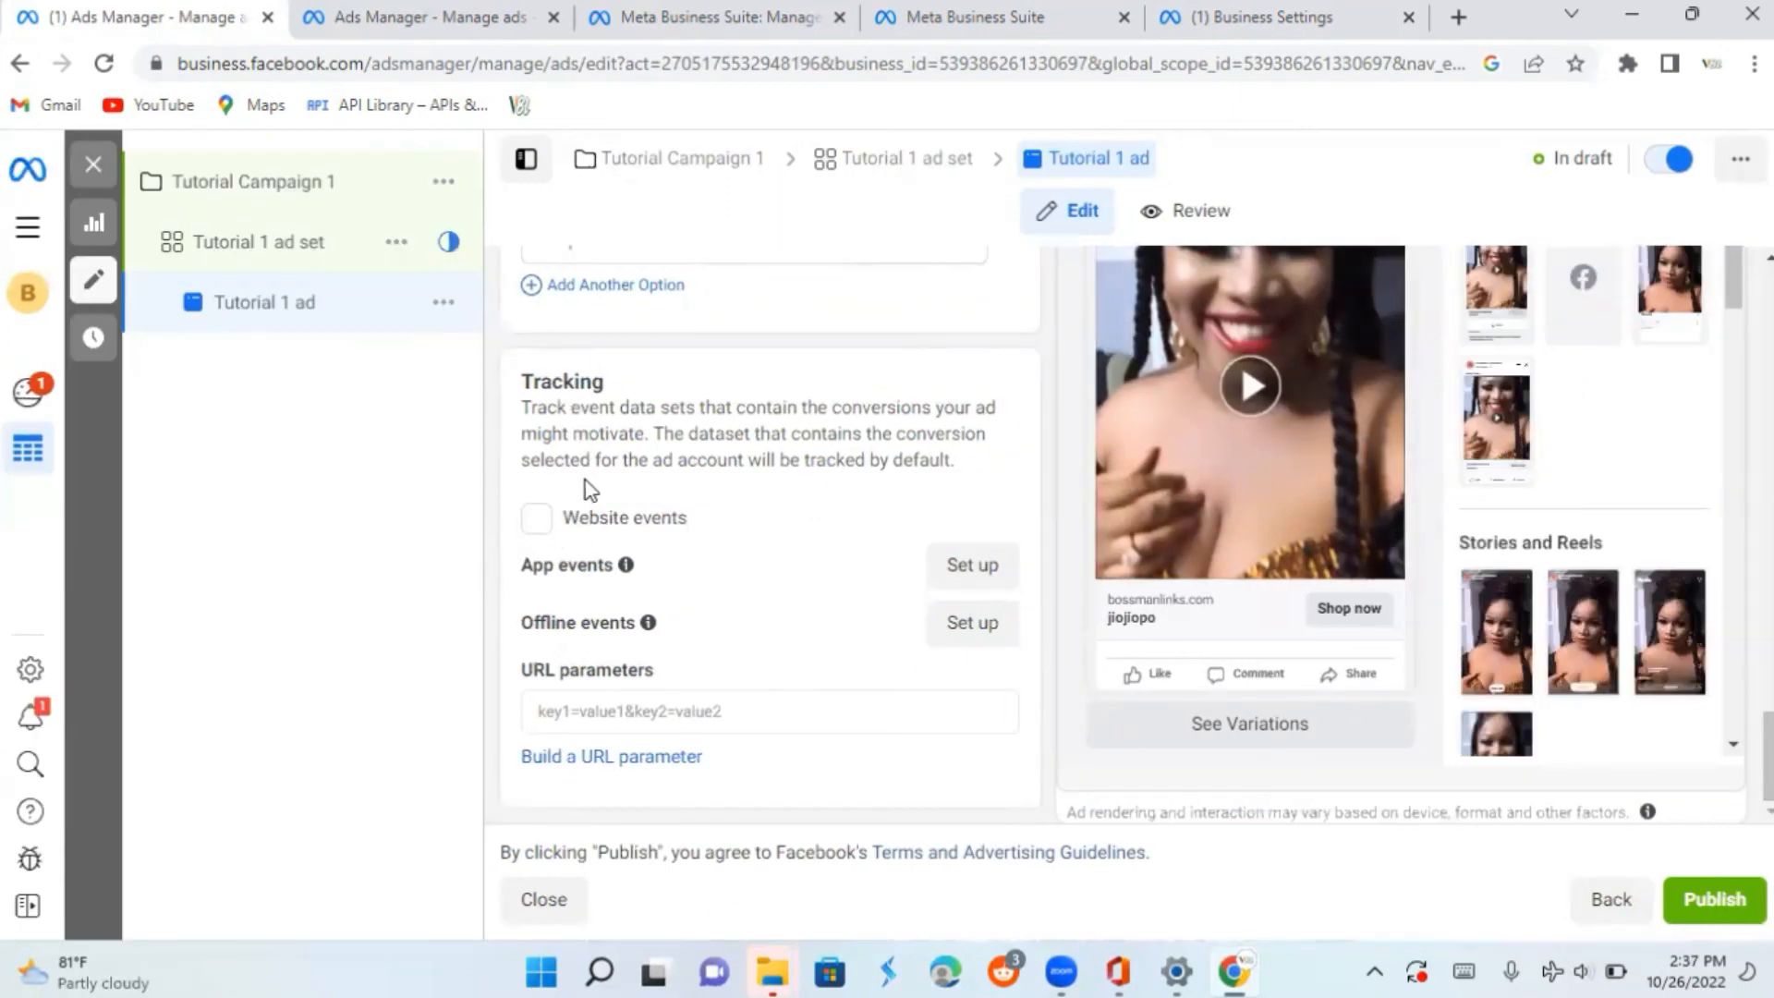
pyautogui.click(536, 519)
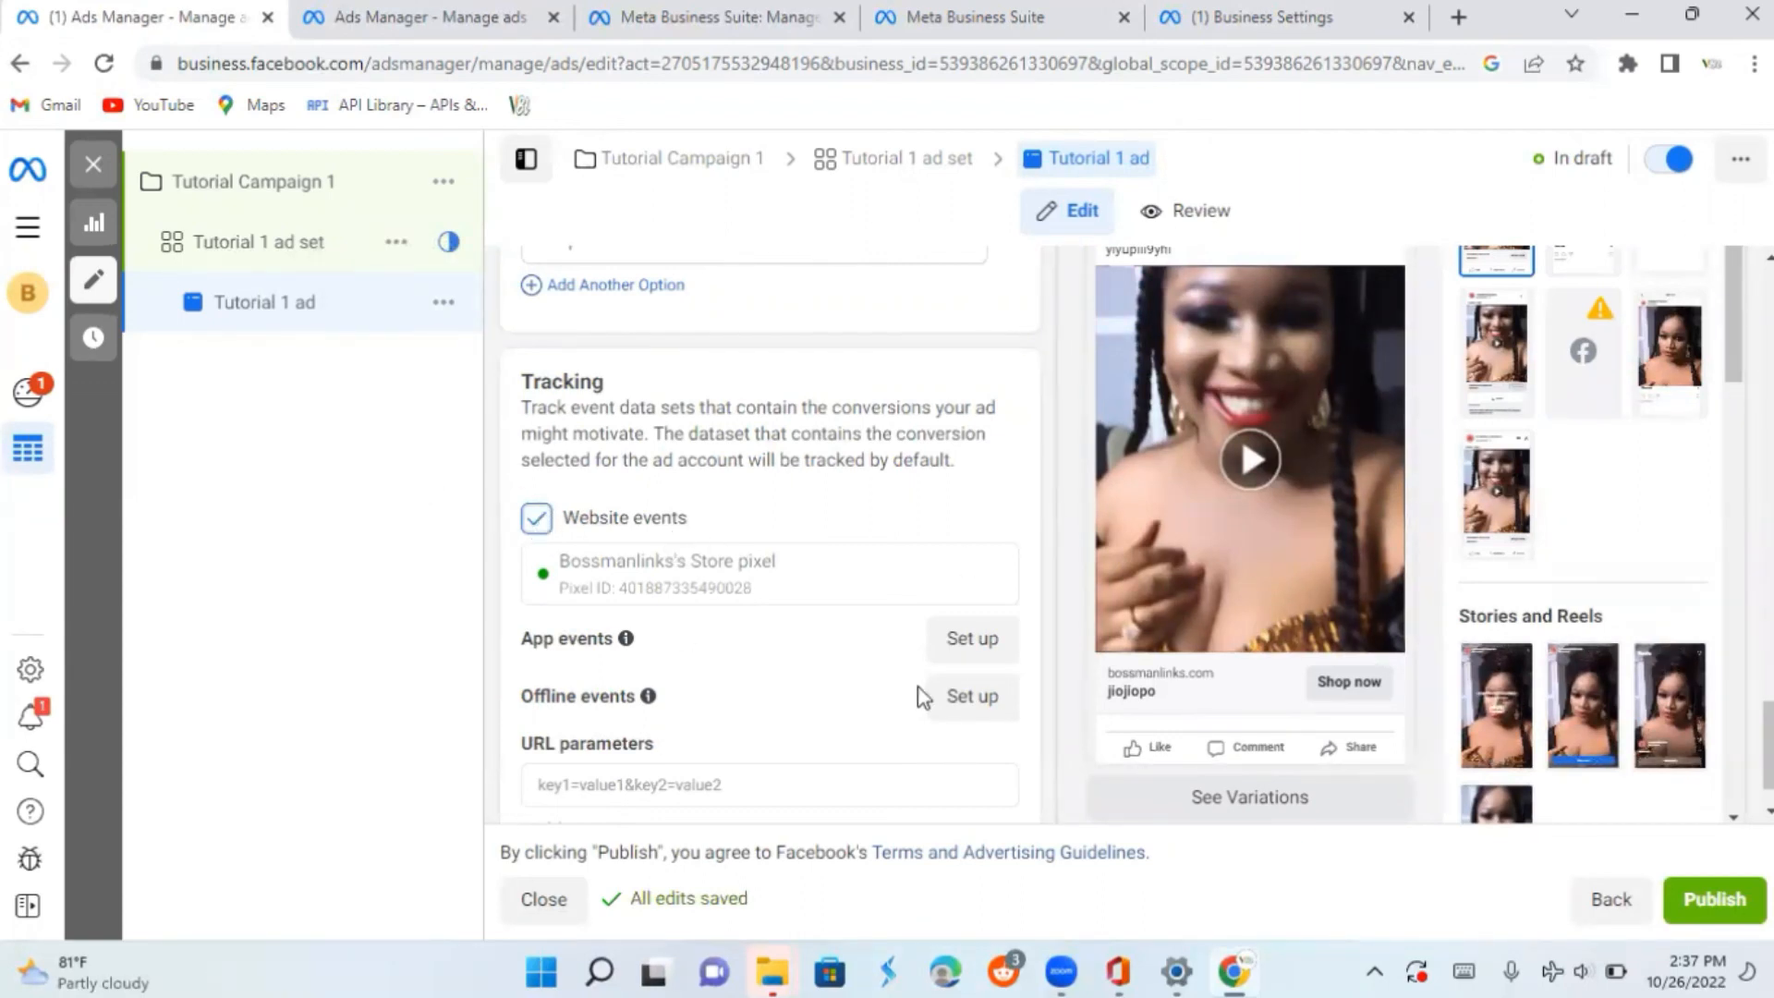
# Publish the ad and proceed through payment setup with United States of America, US Dollar, Eastern Time and debit or credit card
pyautogui.click(1720, 896)
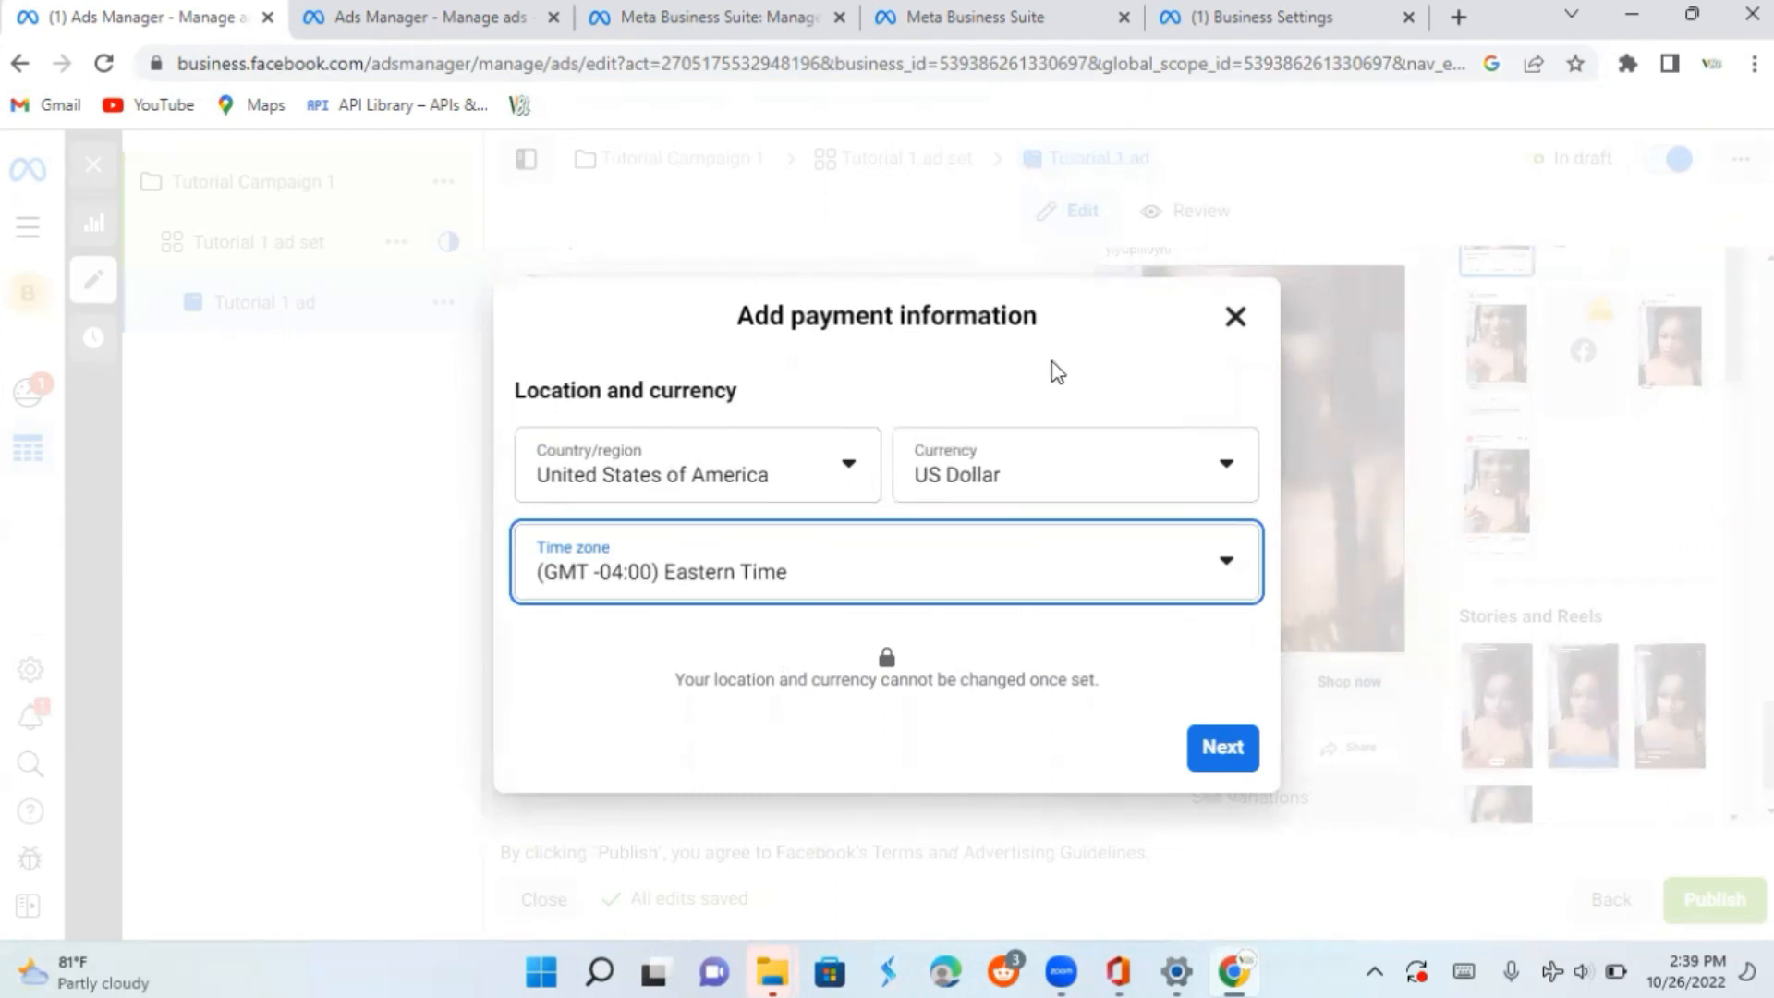
pyautogui.click(1216, 750)
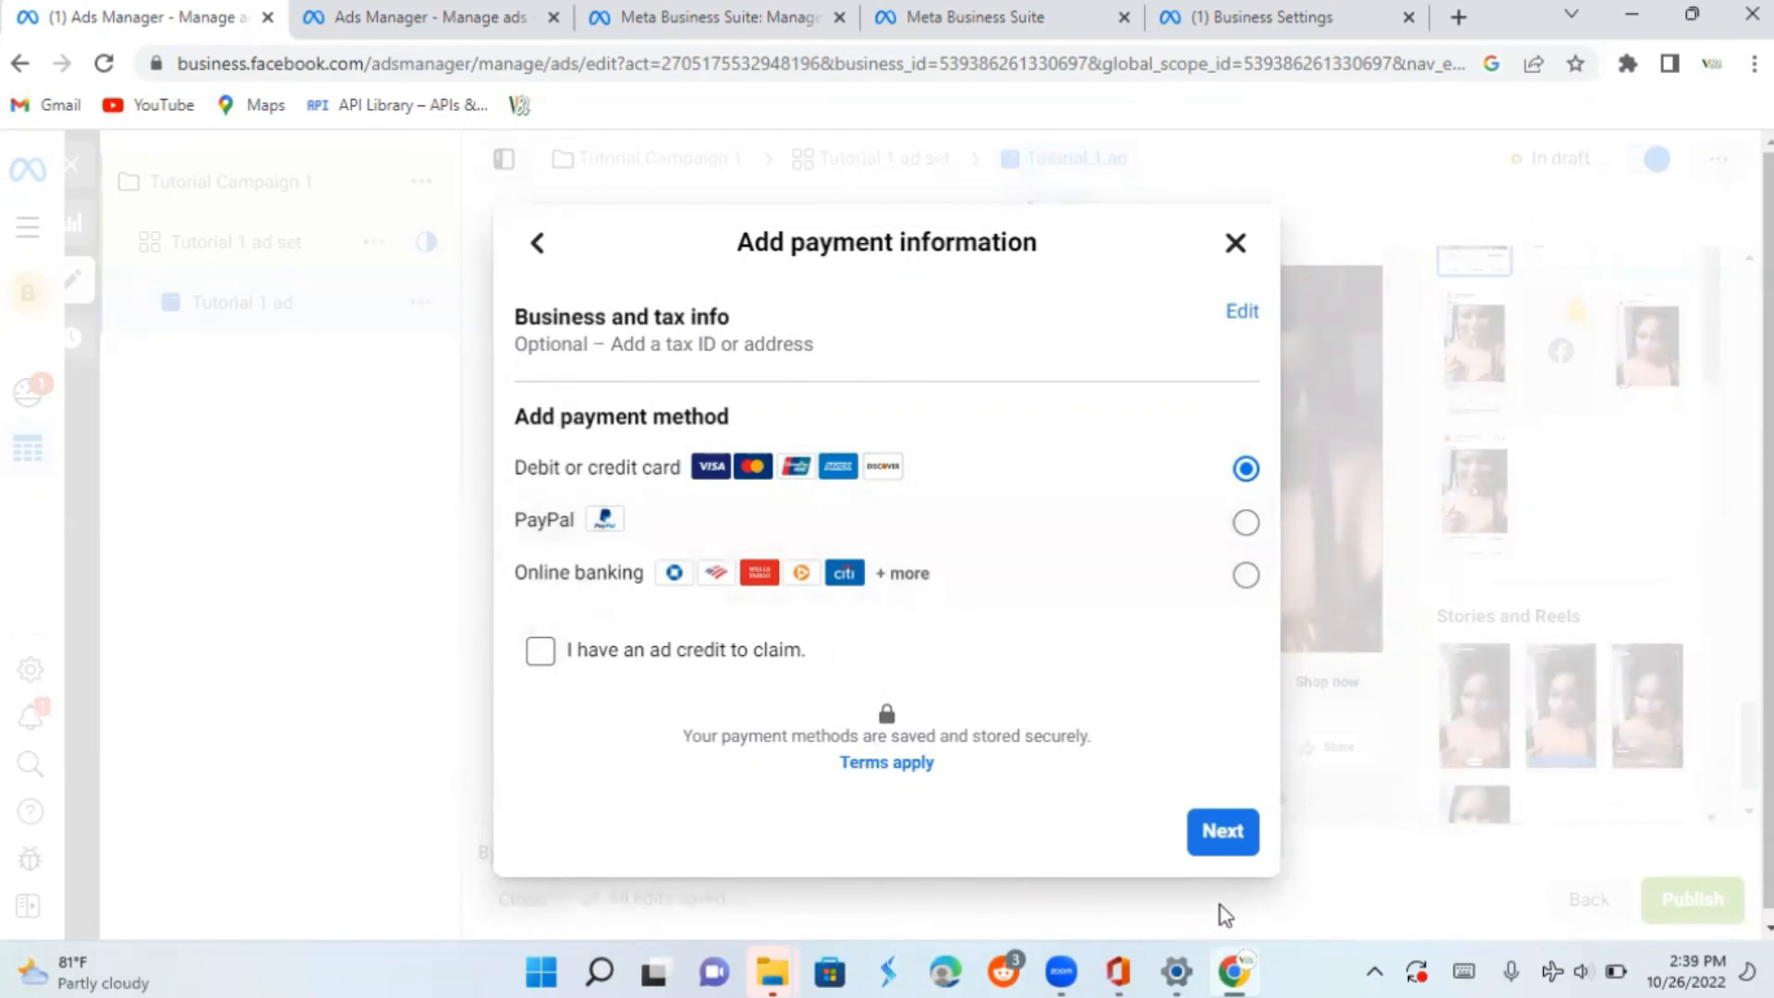
pyautogui.click(1222, 831)
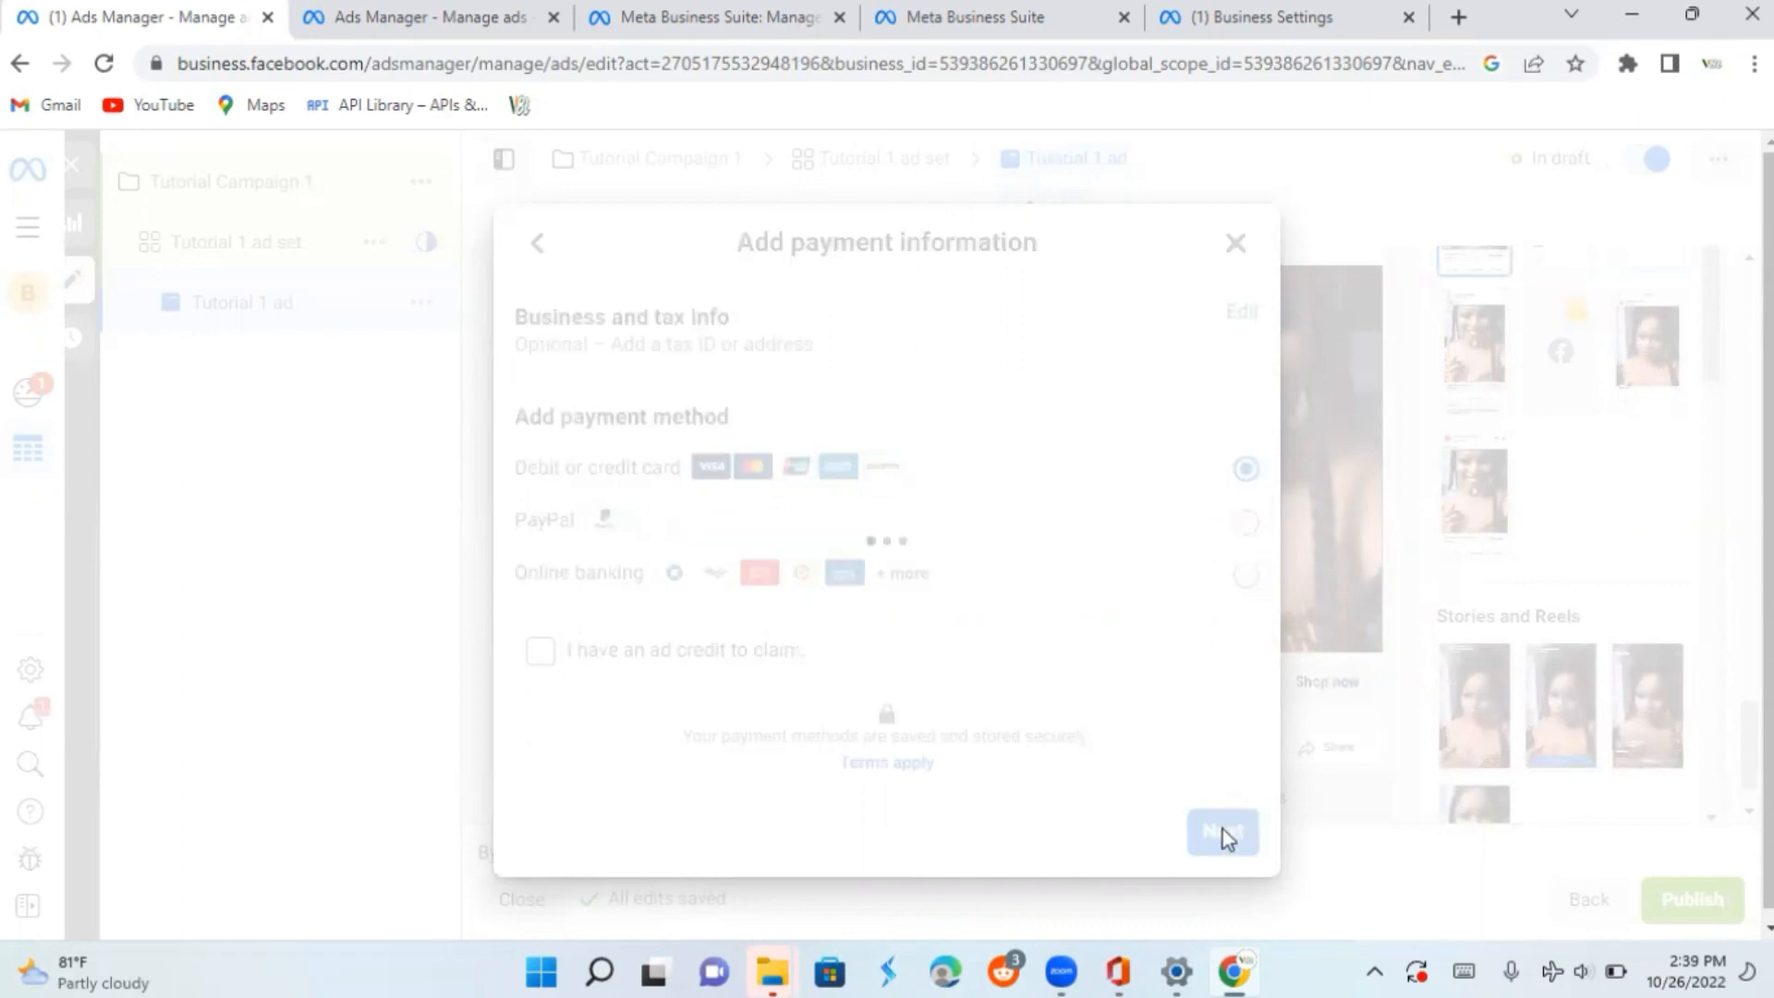